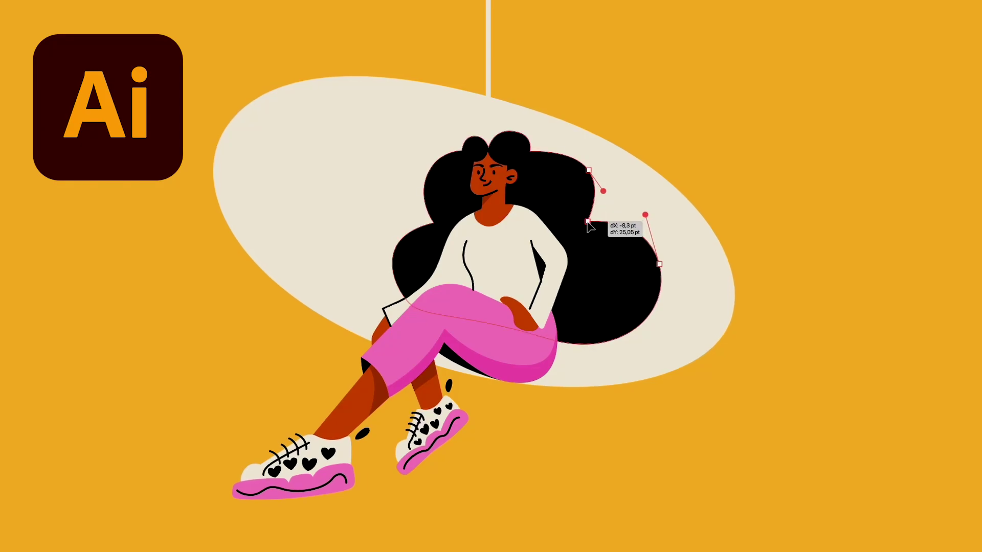
# Reshape the black hair by moving the anchor point on its upper right curve
pyautogui.moveTo(593, 217); pyautogui.dragTo(593, 173)
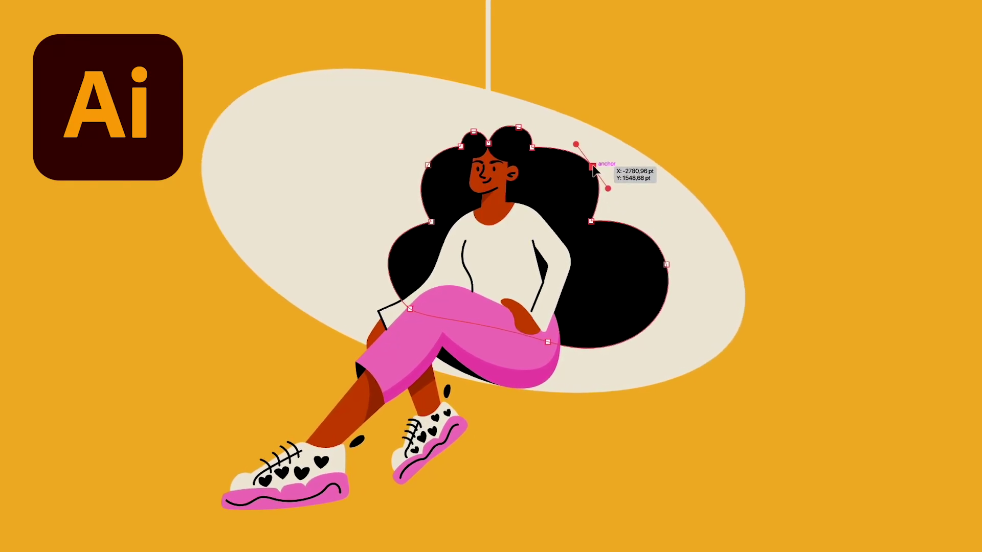
pyautogui.click(639, 366)
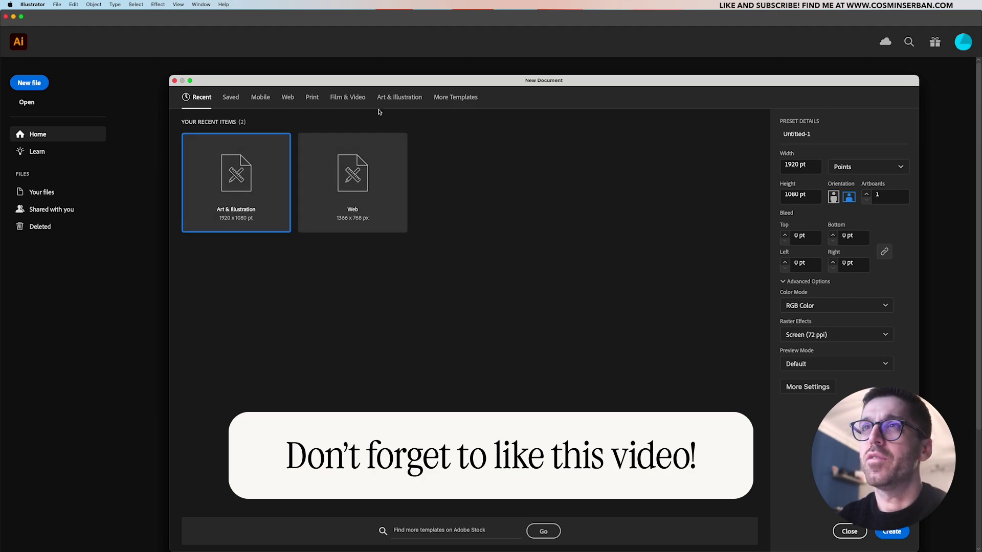
# Create a 1920 x 1080 pt document from the Art & Illustration presets, named "sketch and illustration"
pyautogui.click(392, 101)
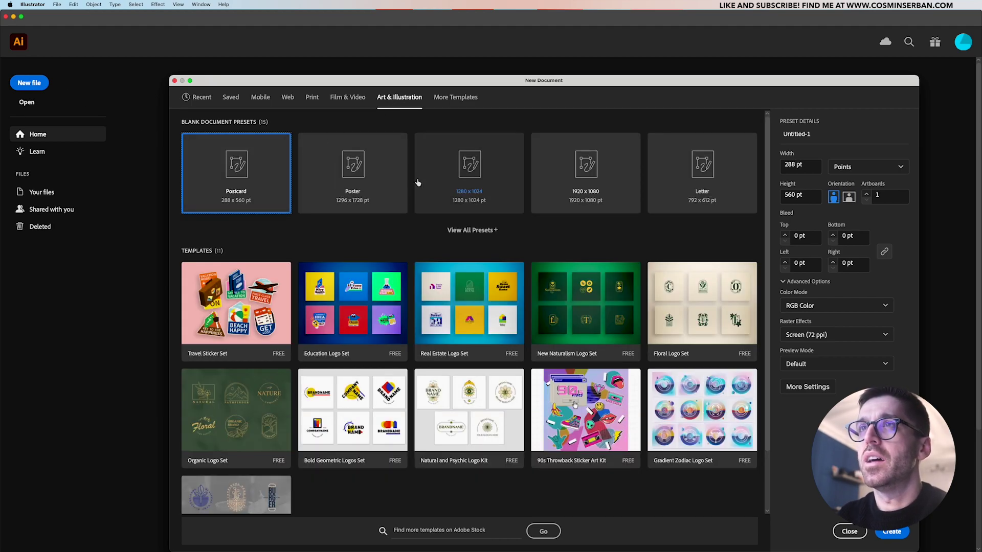
pyautogui.click(583, 184)
pyautogui.click(830, 134)
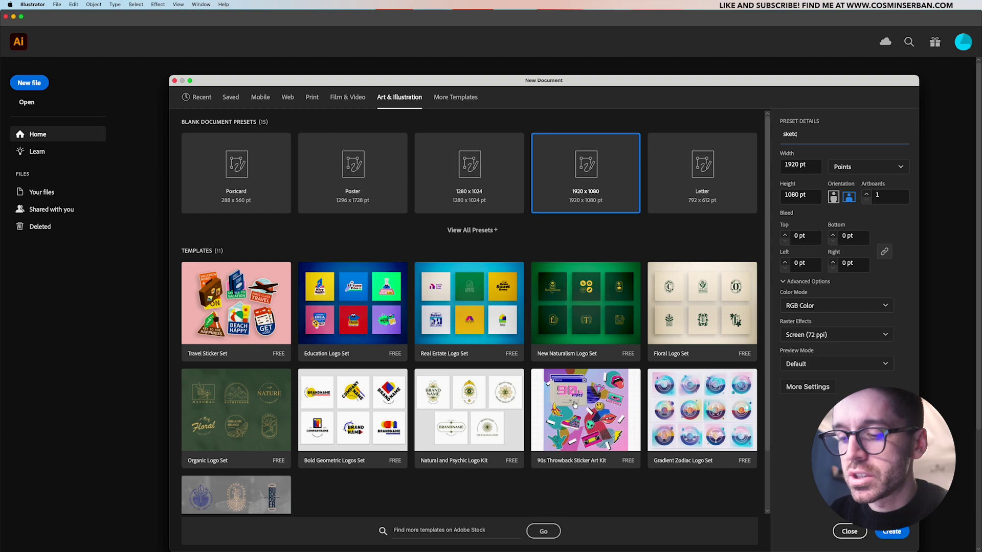
pyautogui.write('sketch and illust')
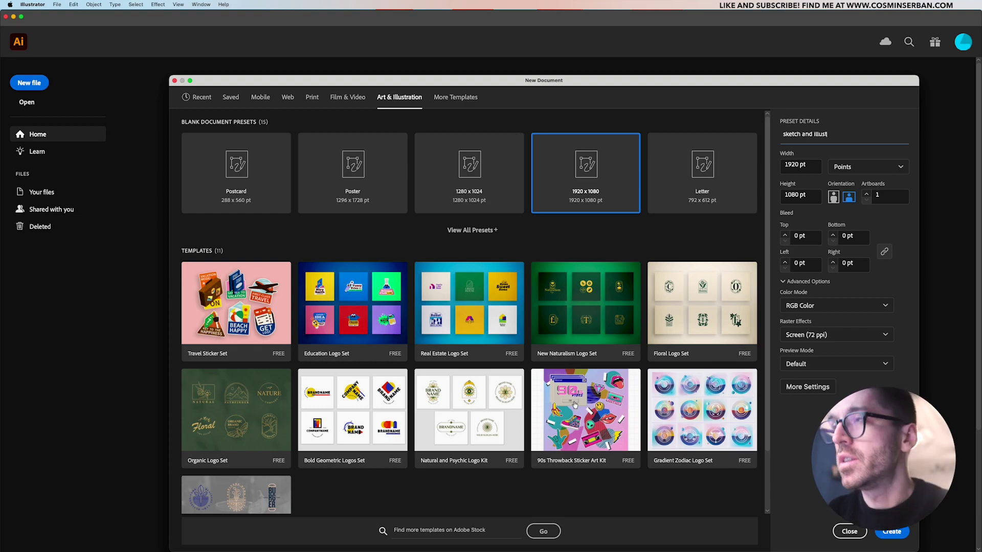
pyautogui.write('ration')
pyautogui.press('Return')
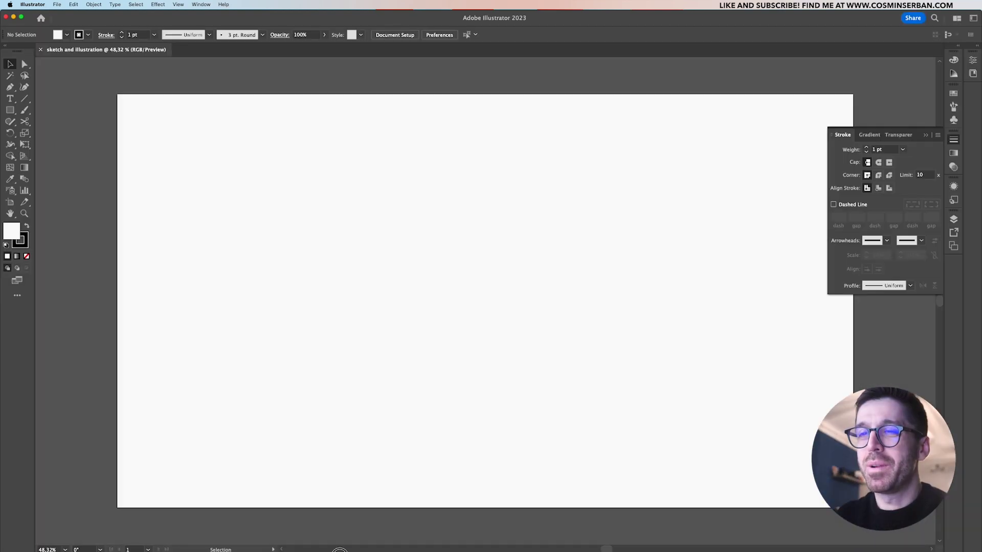
# Place sketch-exercise.png on the artboard, centre it roughly and enlarge it proportionally to about 1752 x 1314 pt
pyautogui.moveTo(339, 549); pyautogui.dragTo(369, 257)
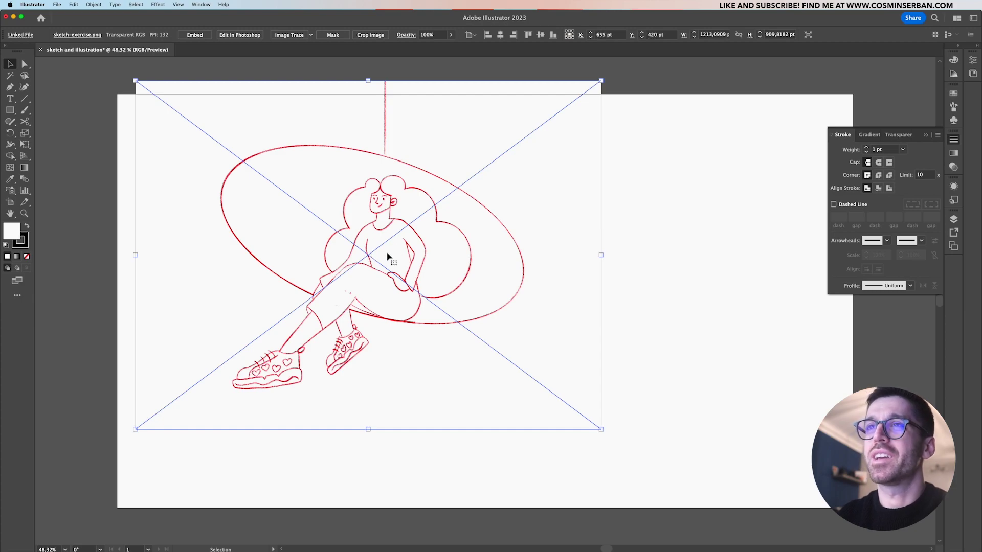
pyautogui.scroll(-3, 387, 256)
pyautogui.moveTo(445, 299); pyautogui.dragTo(506, 329)
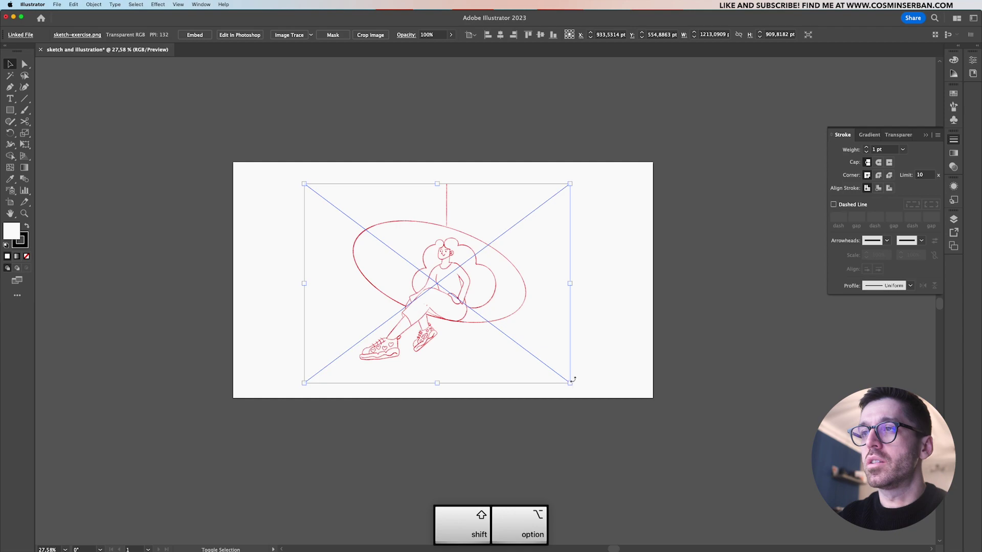
pyautogui.moveTo(570, 383); pyautogui.dragTo(638, 427)
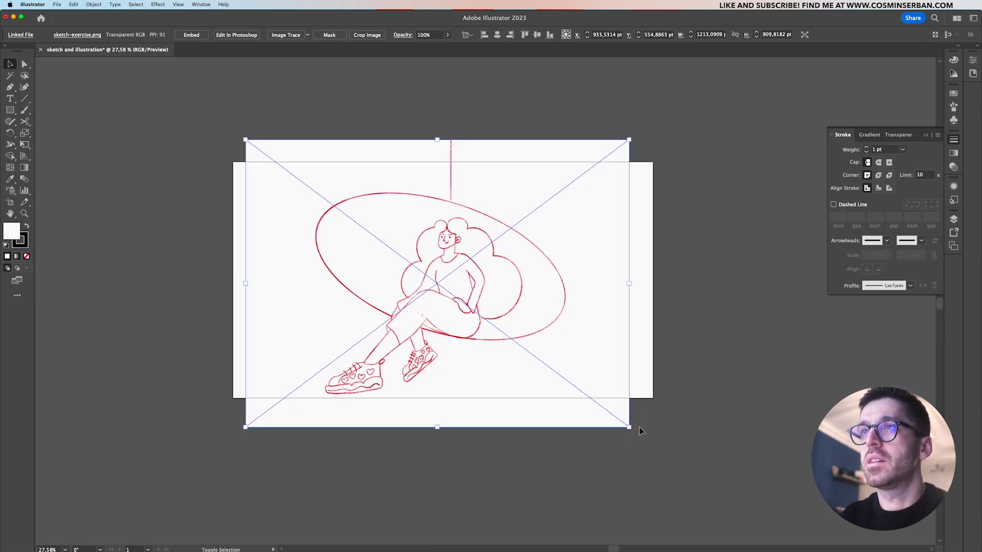
pyautogui.moveTo(534, 350); pyautogui.dragTo(534, 351)
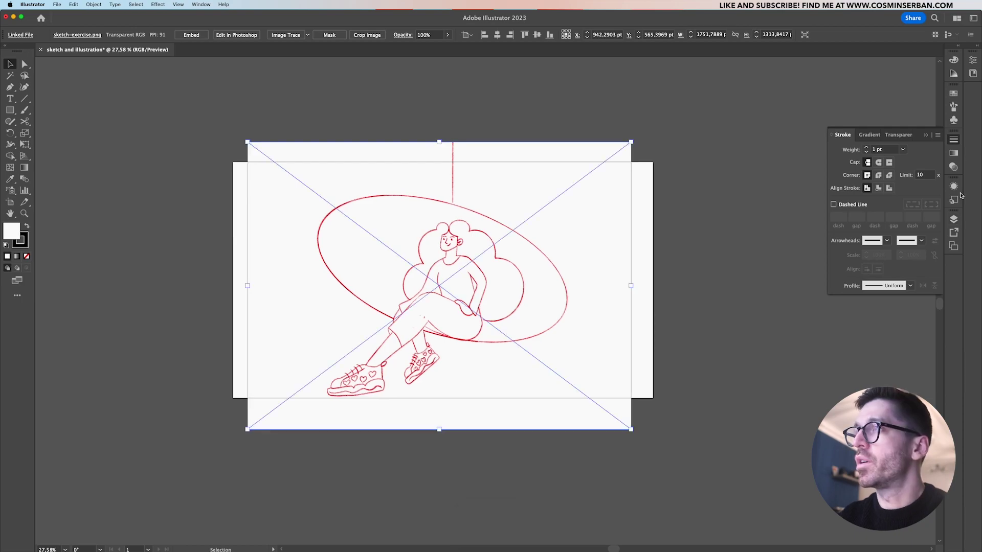
# Set the placed sketch's opacity to 30%
pyautogui.click(952, 167)
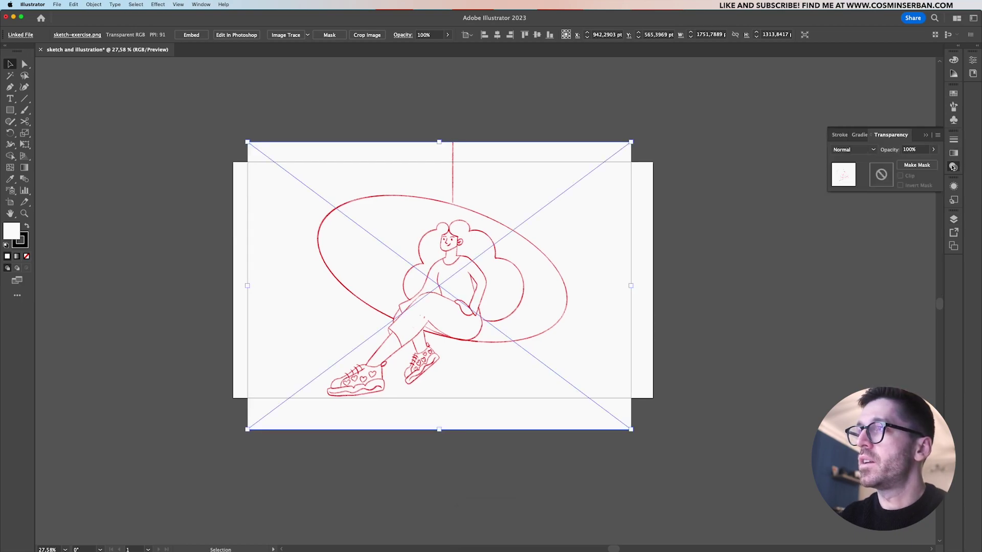
pyautogui.click(910, 149)
pyautogui.press('3')
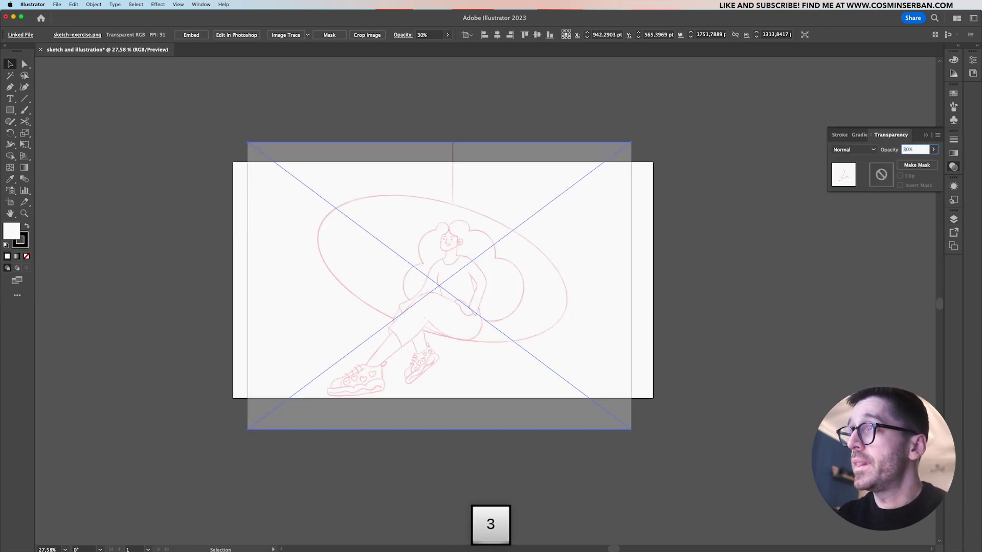
# Lock the sketch's layer, Layer 1, and add a new layer beneath it
pyautogui.click(954, 219)
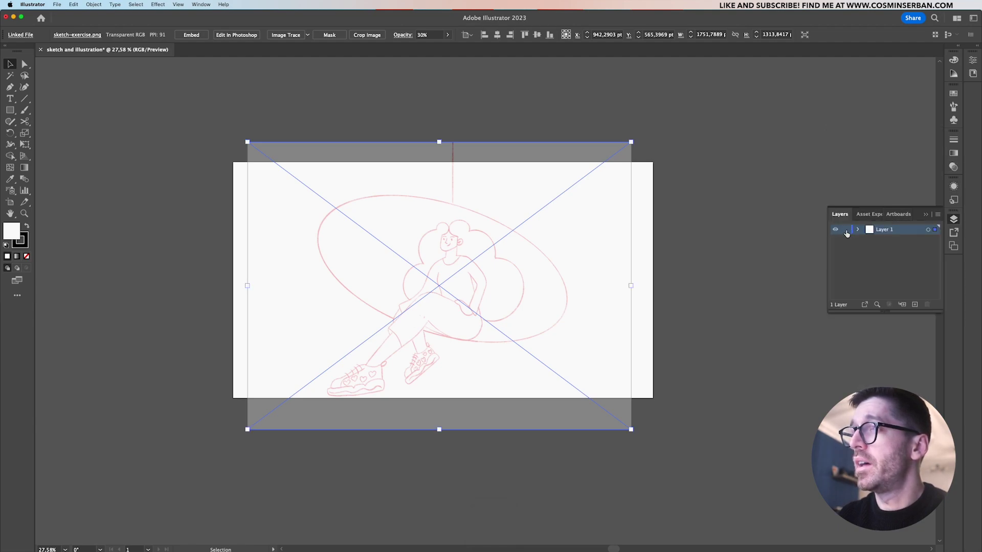
pyautogui.click(748, 247)
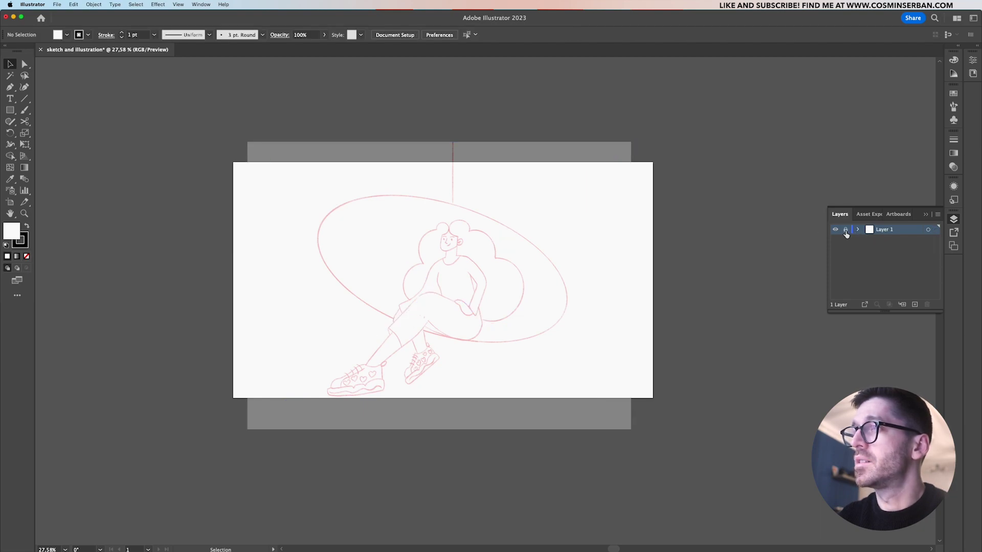
pyautogui.click(915, 304)
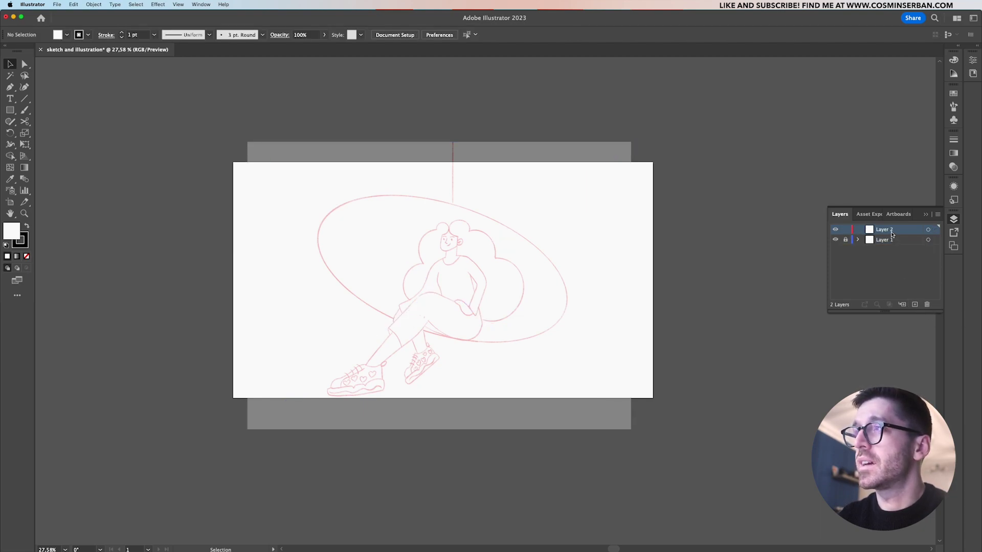
pyautogui.moveTo(891, 234); pyautogui.dragTo(891, 261)
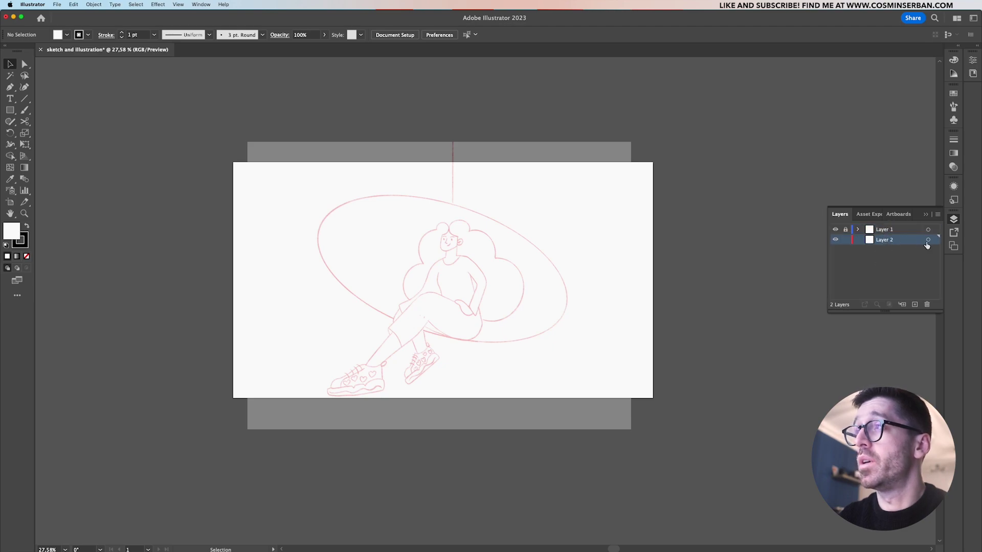
# Draw a curvy open test path with the Pen tool on the new layer, inside the oval's left part
pyautogui.press('p')
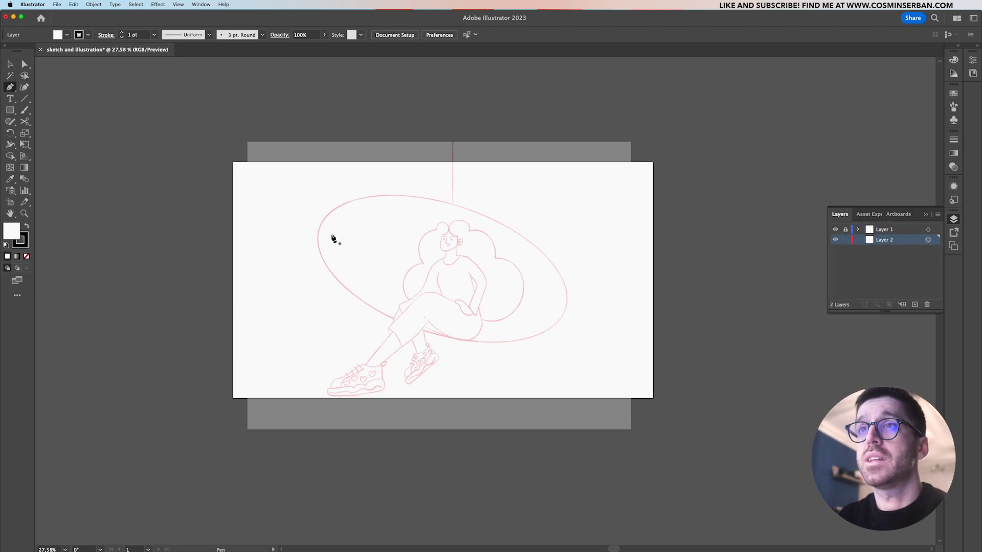
pyautogui.moveTo(330, 238); pyautogui.dragTo(391, 204)
pyautogui.moveTo(399, 242)
pyautogui.mouseDown()
pyautogui.moveTo(379, 271)
pyautogui.moveTo(467, 275)
pyautogui.mouseUp()
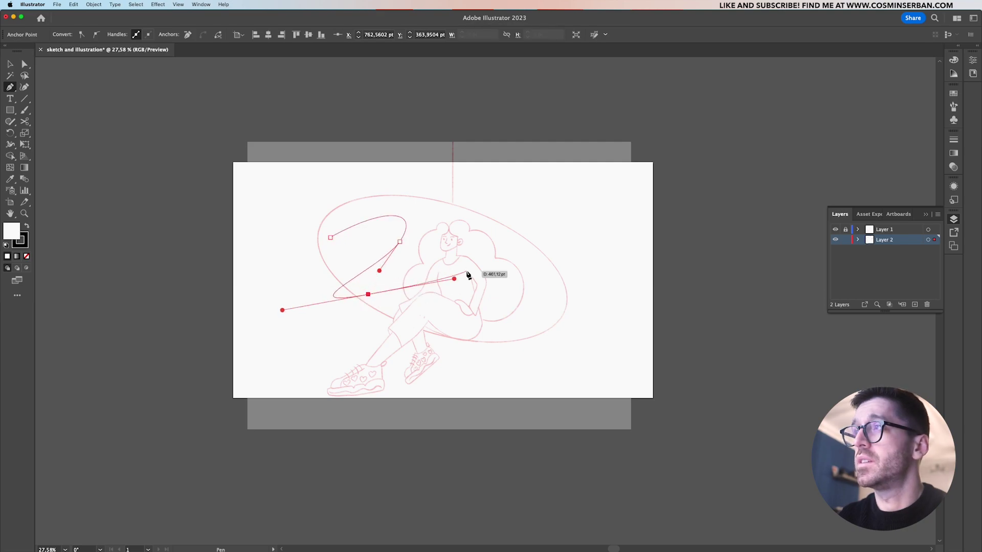
pyautogui.press('v')
# Set the test path's fill to none, and delete the path
pyautogui.scroll(4, 395, 259)
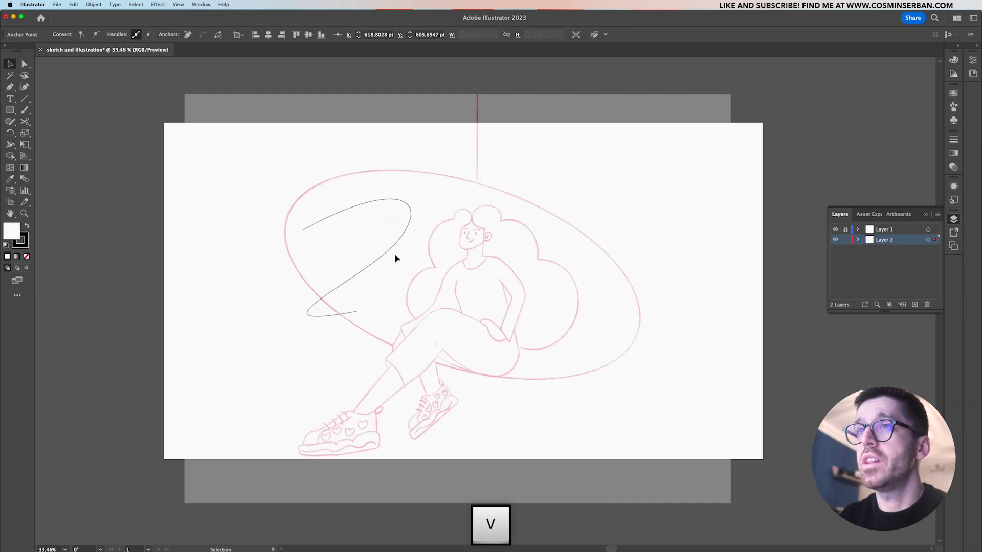
pyautogui.moveTo(392, 244); pyautogui.dragTo(452, 266)
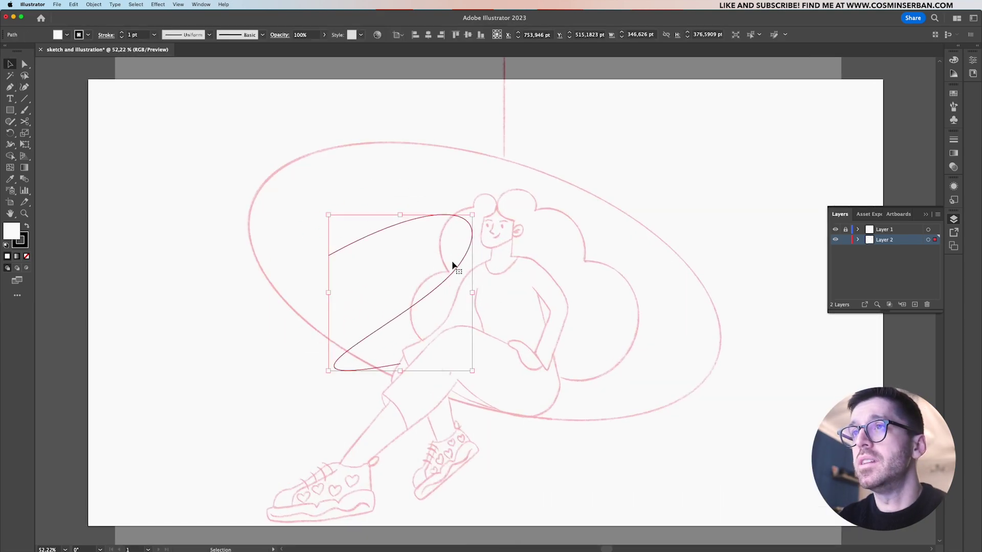
pyautogui.scroll(8, 452, 265)
pyautogui.scroll(-8, 460, 262)
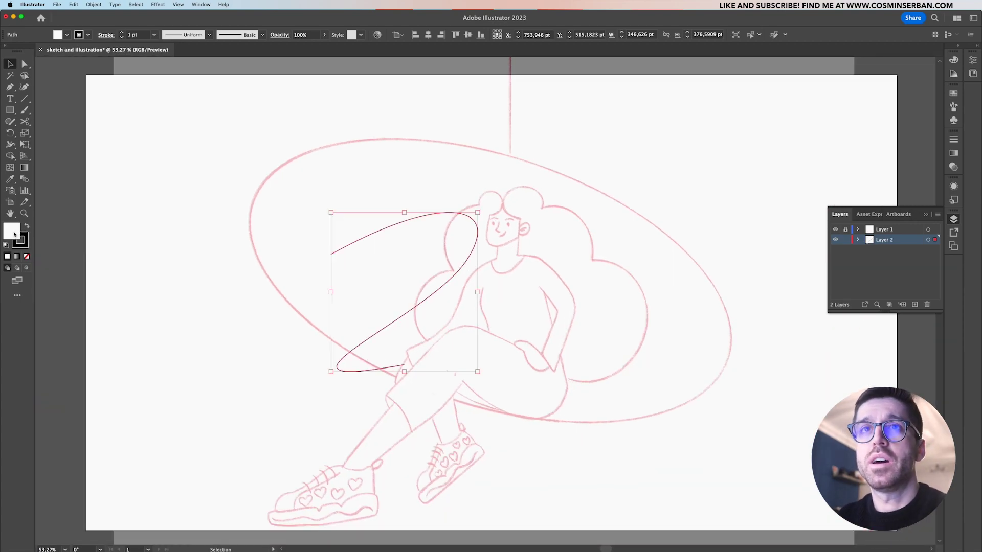
pyautogui.click(27, 258)
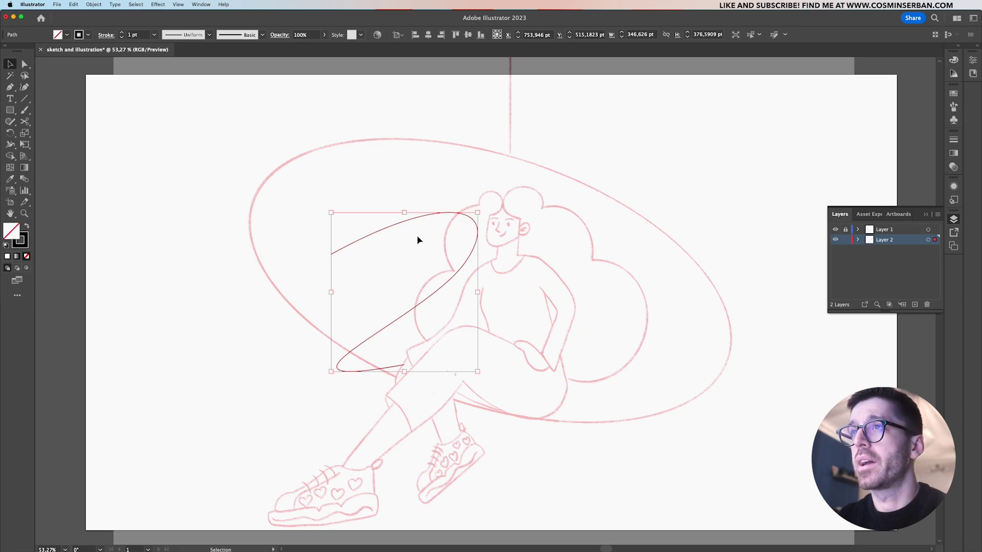
pyautogui.press('Delete')
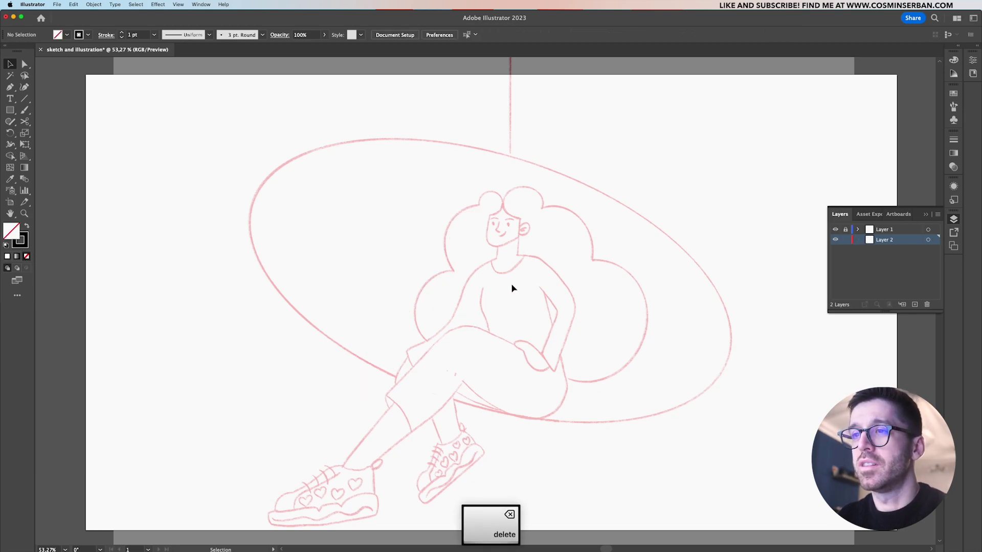
# Trace the large tilted oval of the hanging chair as a closed, unfilled four-point Pen path and deselect it
pyautogui.press('p')
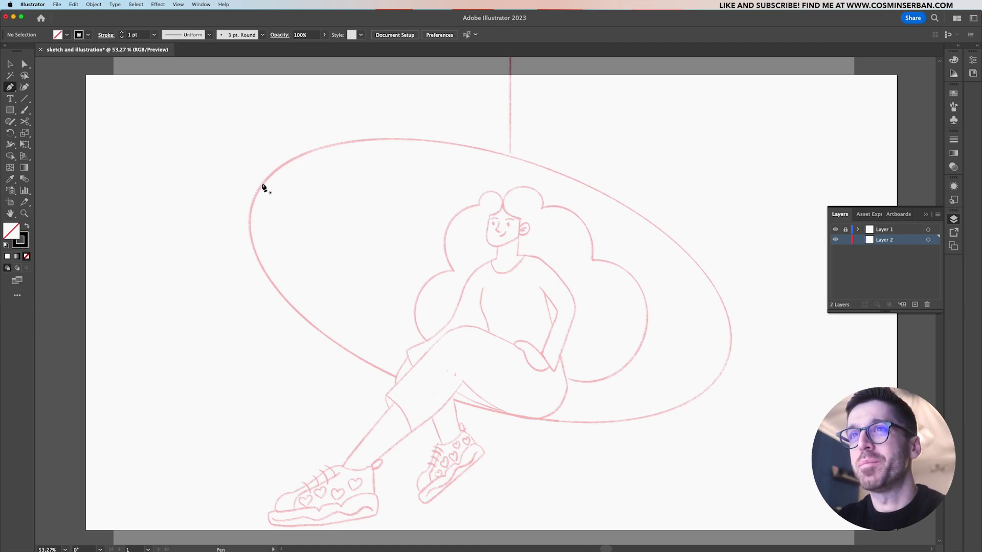
pyautogui.moveTo(261, 183); pyautogui.dragTo(315, 123)
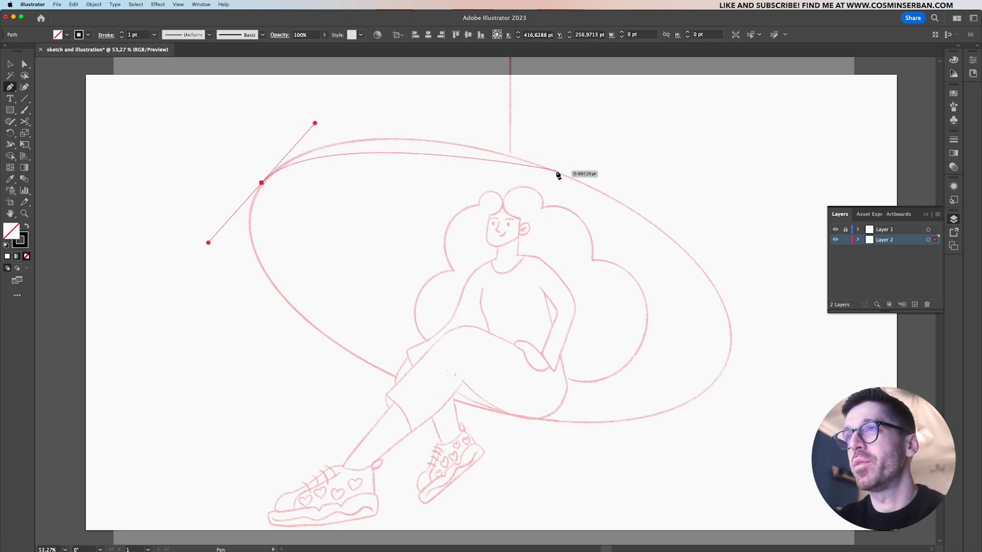
pyautogui.moveTo(556, 172); pyautogui.dragTo(682, 214)
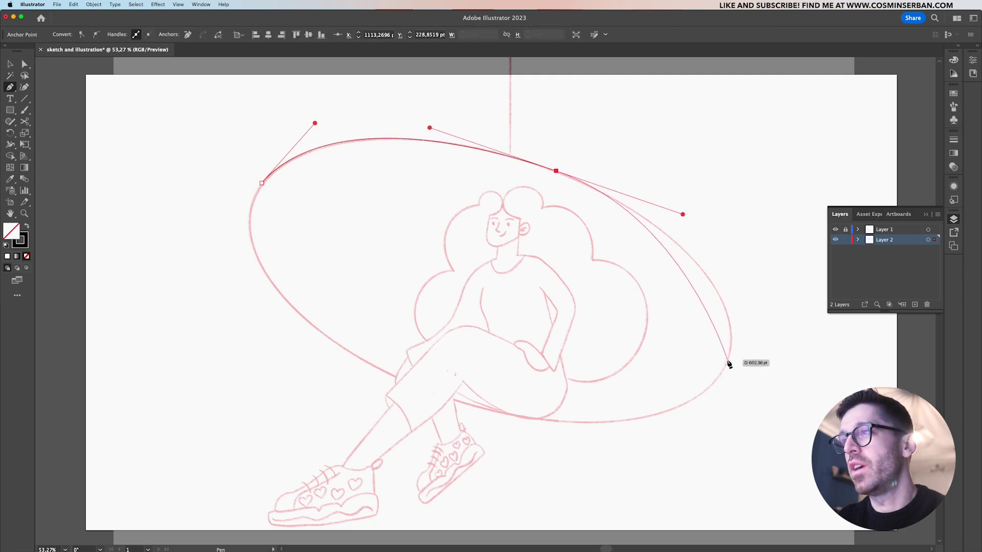
pyautogui.moveTo(726, 361); pyautogui.dragTo(704, 420)
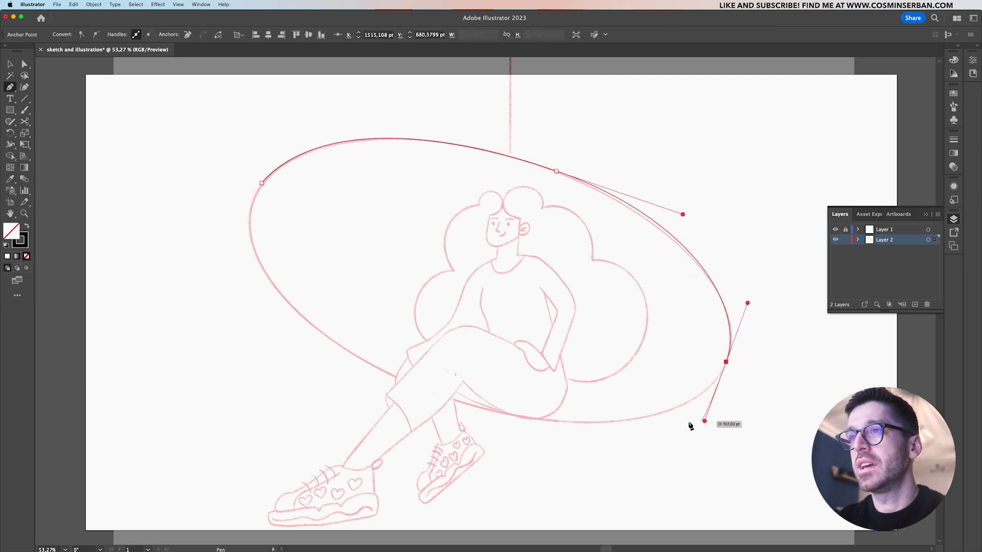
pyautogui.moveTo(418, 390); pyautogui.dragTo(267, 331)
pyautogui.moveTo(262, 183); pyautogui.dragTo(299, 135)
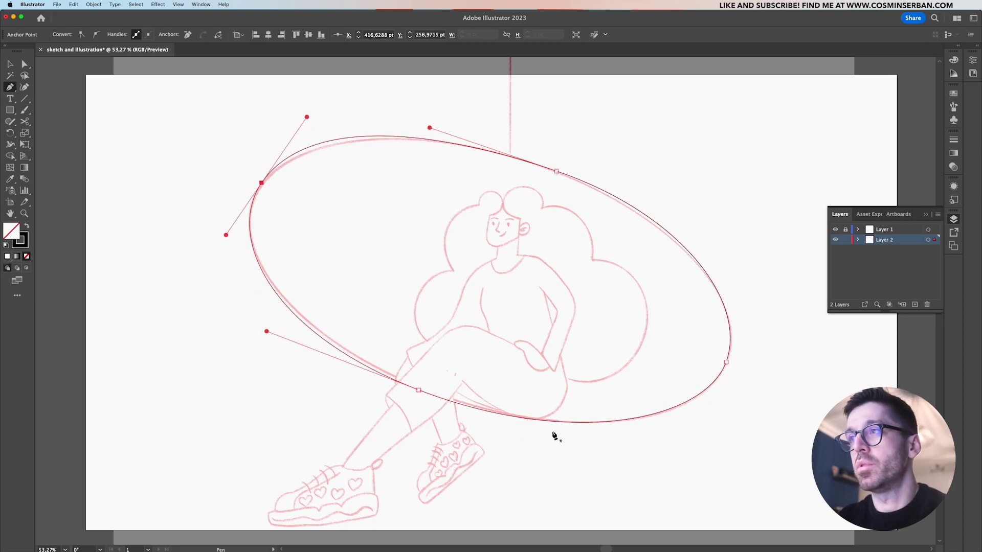
pyautogui.press('v')
pyautogui.click(569, 466)
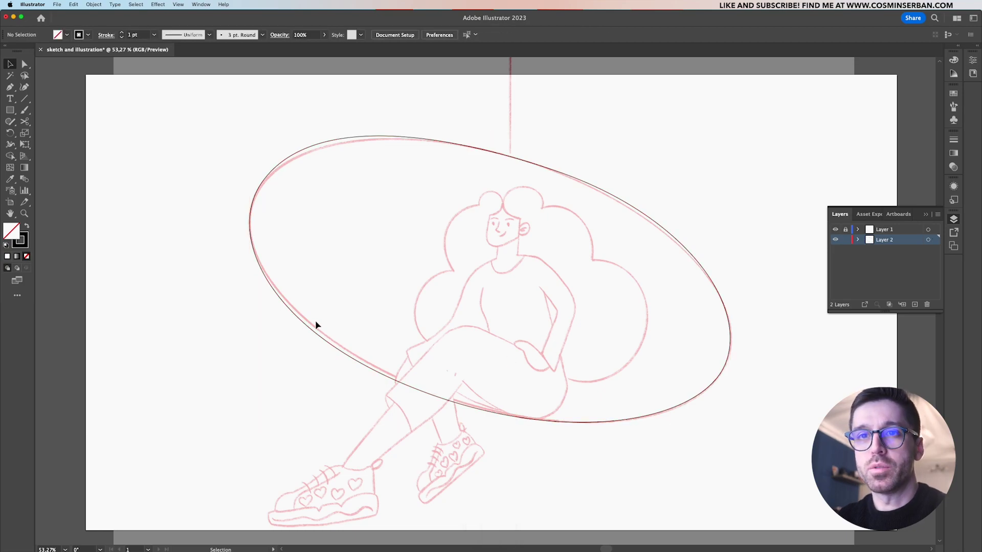
# Start a Pen path at the hair parting and trace the larger bun over to its notch beside the hair
pyautogui.scroll(2, 70, 93)
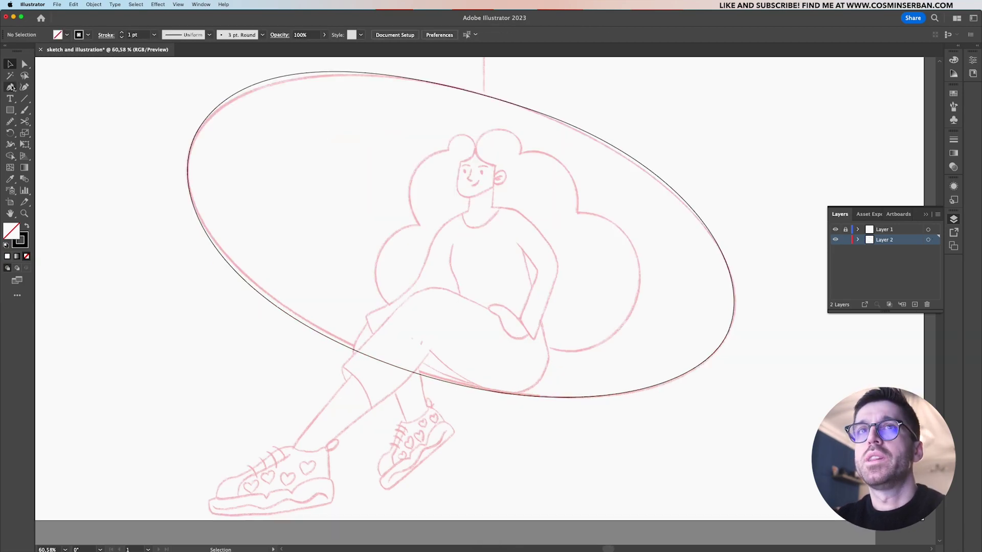
pyautogui.scroll(6, 506, 134)
pyautogui.click(395, 189)
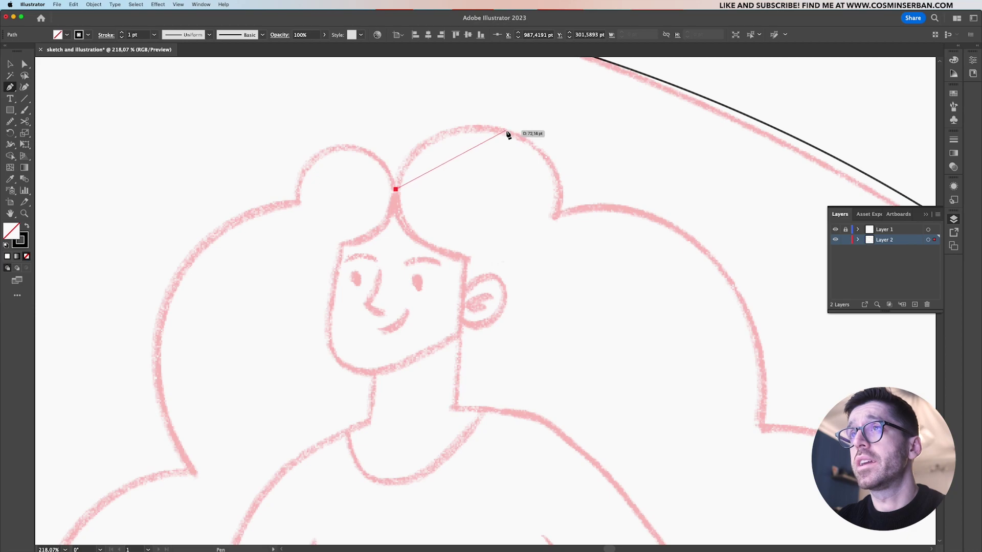
pyautogui.moveTo(506, 130); pyautogui.dragTo(592, 156)
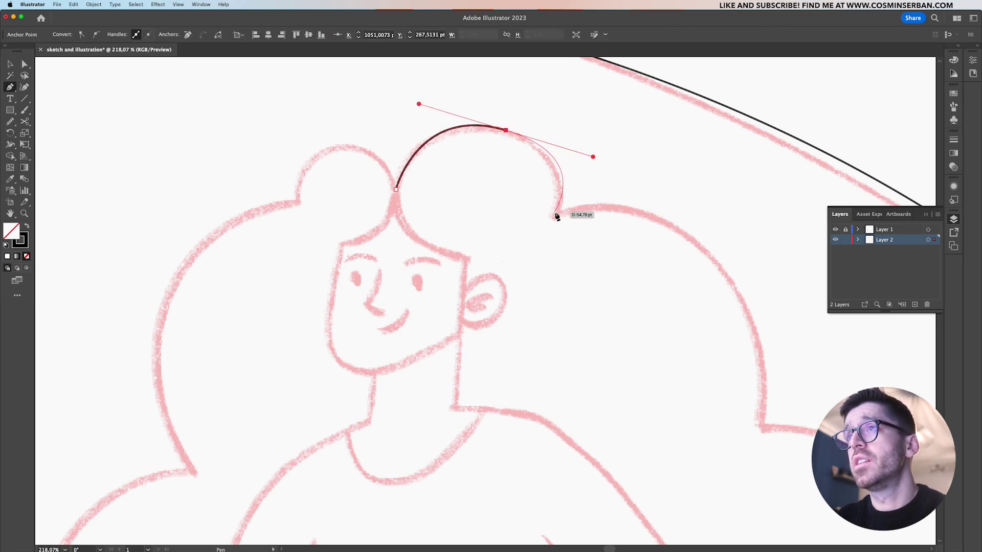
pyautogui.click(555, 216)
# Continue the hair path over the upper lobe beside the larger bun, ending at the notch above the large lower lobe
pyautogui.scroll(-3, 555, 220)
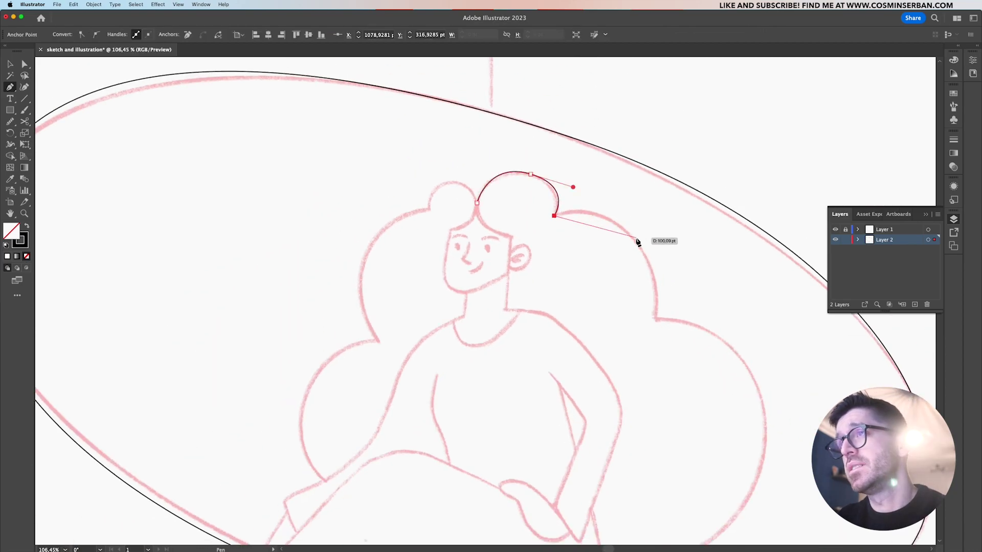
pyautogui.moveTo(637, 243); pyautogui.dragTo(673, 294)
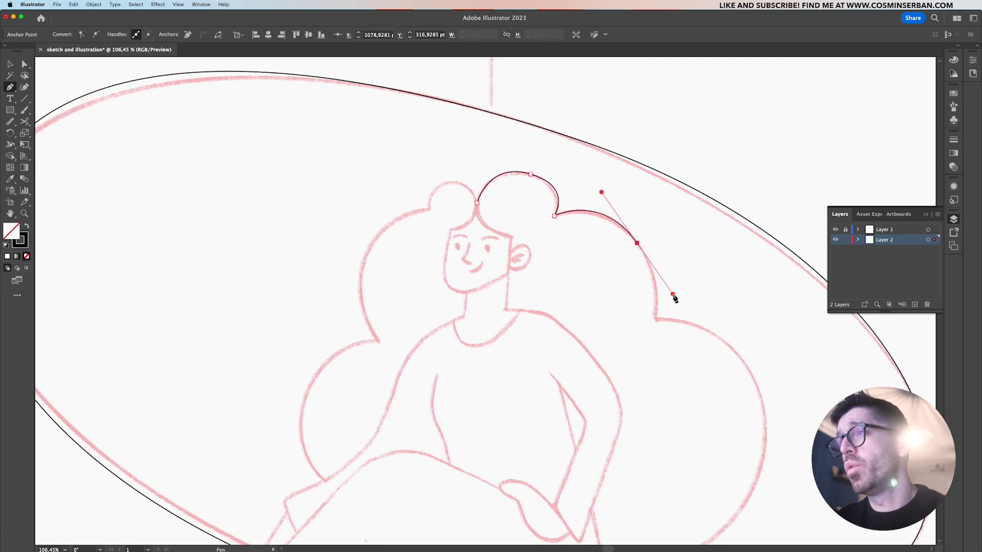
pyautogui.click(652, 321)
pyautogui.scroll(-2, 664, 333)
pyautogui.hscroll(4, 665, 332)
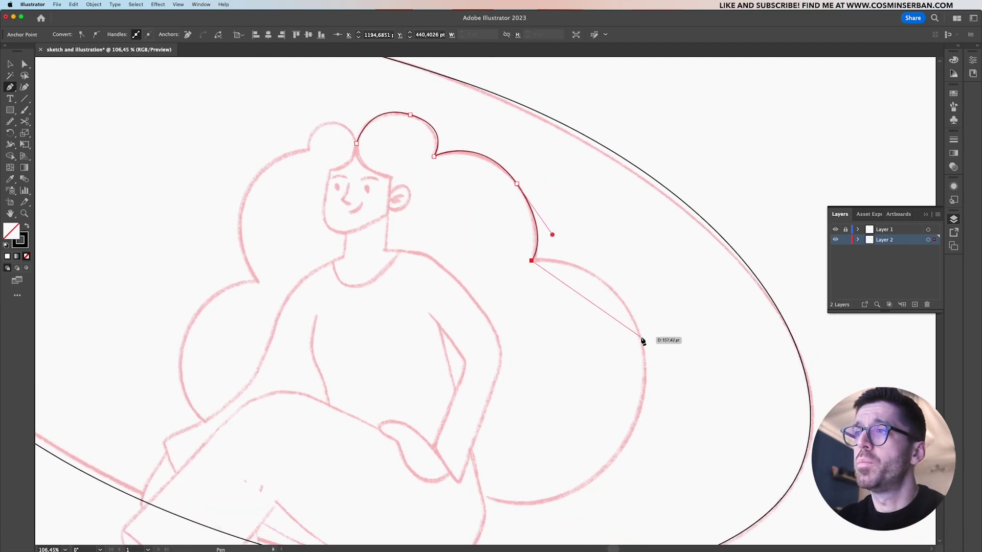
# Trace the large lower hair lobe with curved anchors and carry the path across the lap to the opposite side's lower lobe
pyautogui.moveTo(641, 338); pyautogui.dragTo(665, 427)
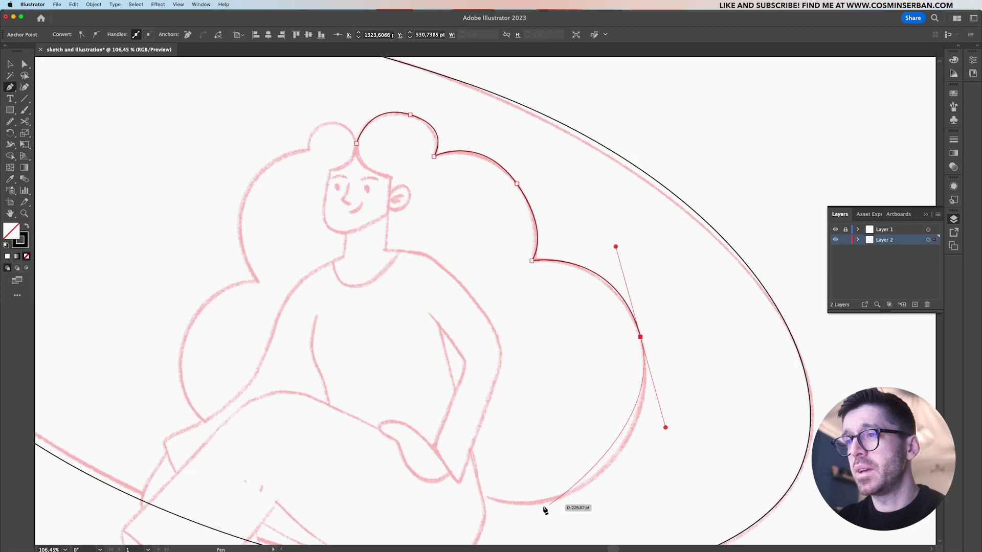
pyautogui.scroll(-2, 540, 510)
pyautogui.moveTo(475, 497); pyautogui.dragTo(357, 461)
pyautogui.moveTo(269, 448); pyautogui.dragTo(244, 430)
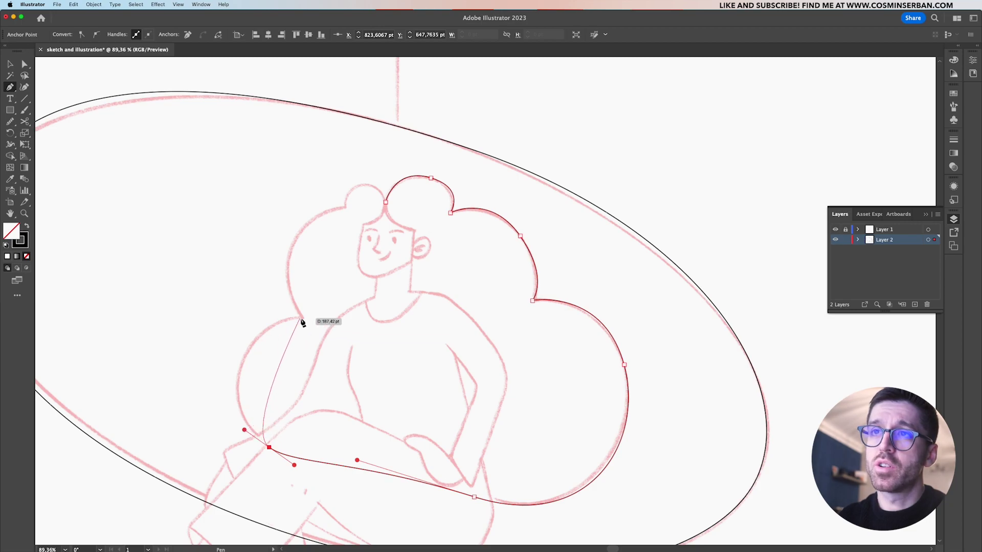
# Trace the two hair lobes on the smaller bun's side up to the notch where that bun begins
pyautogui.moveTo(301, 318); pyautogui.dragTo(404, 292)
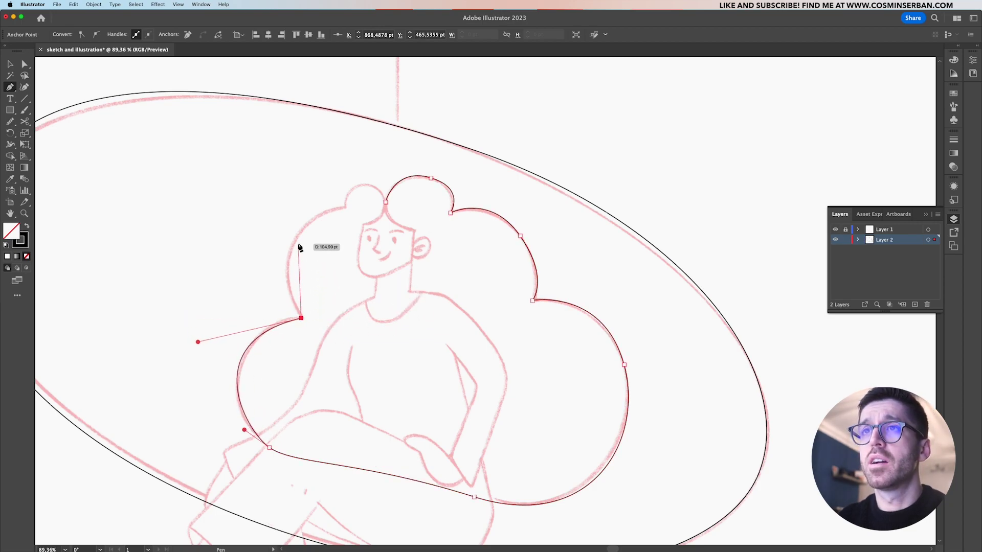
pyautogui.moveTo(296, 235); pyautogui.dragTo(325, 195)
pyautogui.click(344, 206)
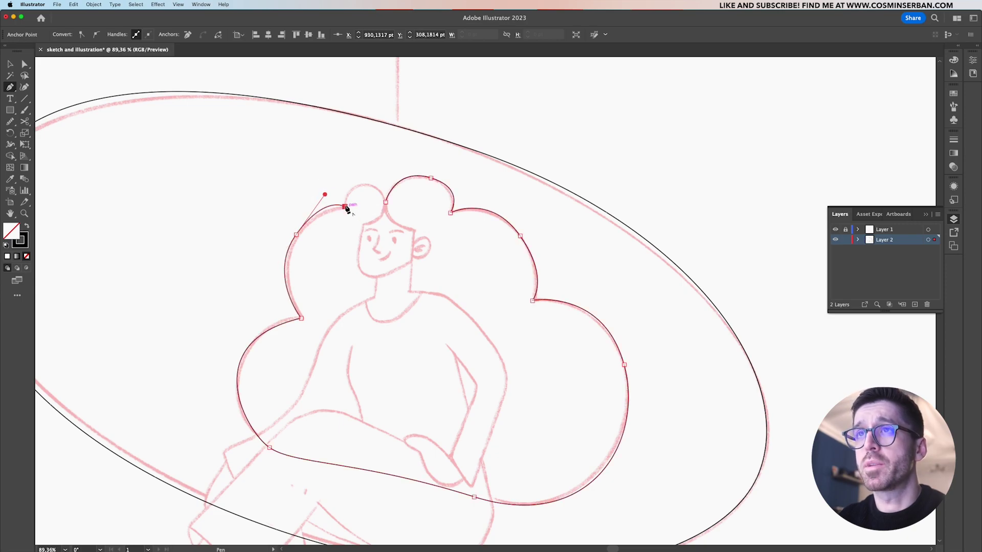
# Trace the smaller bun with one curved anchor at its crest and close the hair path at the parting
pyautogui.scroll(6, 309, 217)
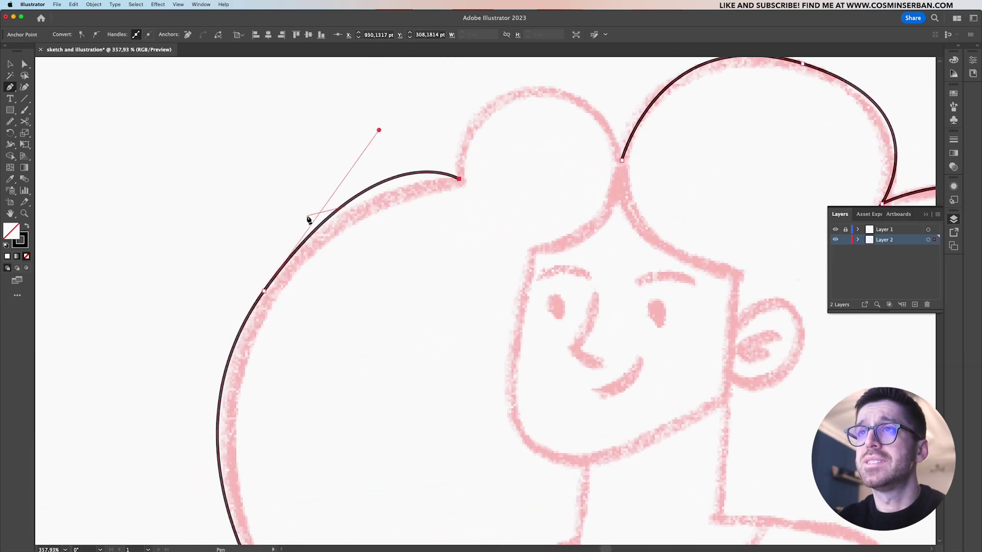
pyautogui.scroll(-2, 450, 191)
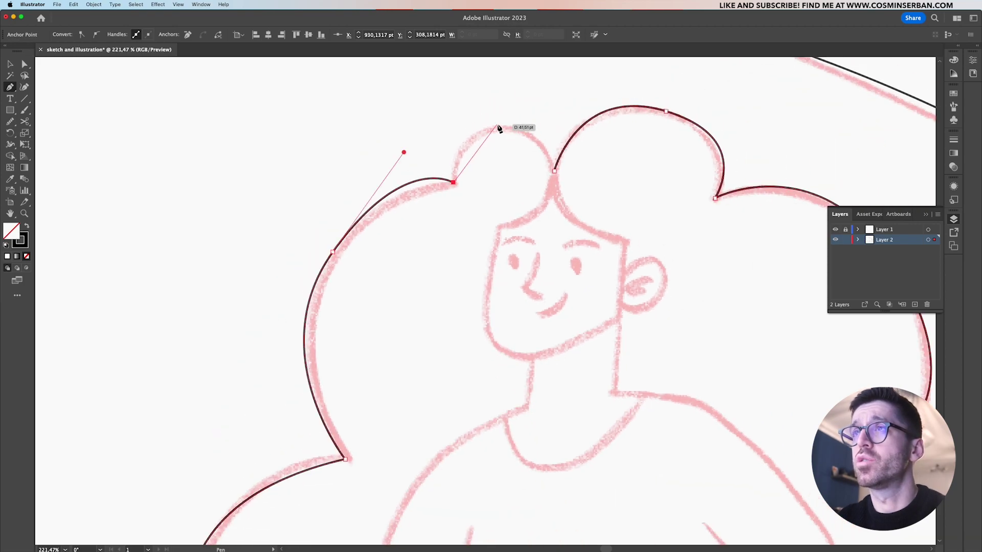
pyautogui.moveTo(499, 127); pyautogui.dragTo(522, 128)
pyautogui.click(554, 172)
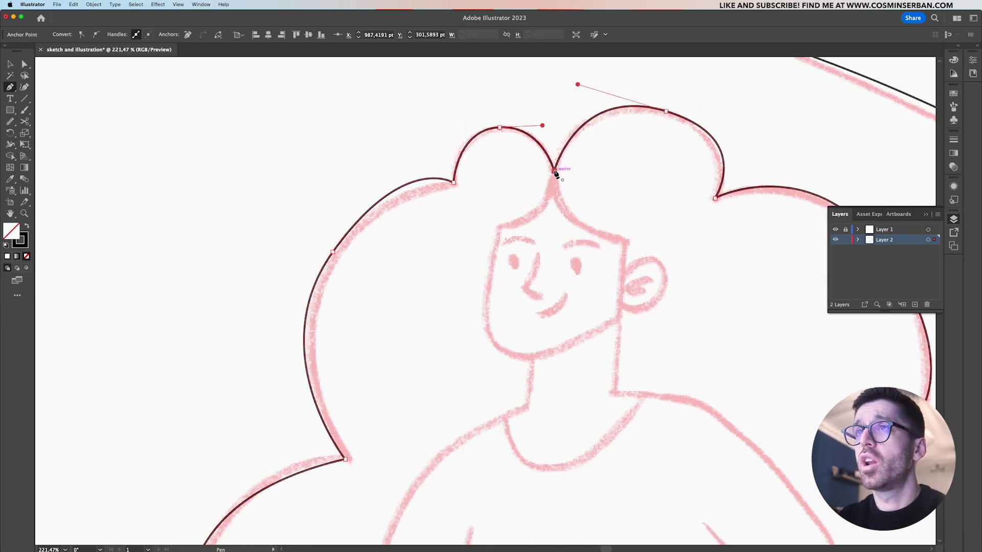
# Shorten the upper handle of the anchor on the hair lobe beside the smaller bun to match the sketch, and deselect
pyautogui.press('v')
pyautogui.click(359, 232)
pyautogui.press('a')
pyautogui.click(332, 252)
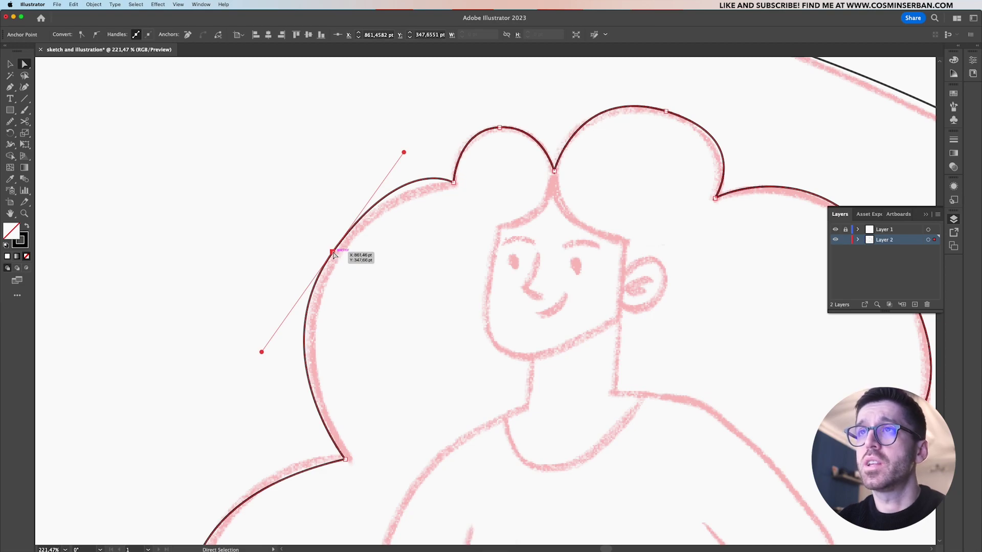
pyautogui.moveTo(404, 152); pyautogui.dragTo(376, 184)
pyautogui.click(379, 295)
pyautogui.scroll(-3, 377, 295)
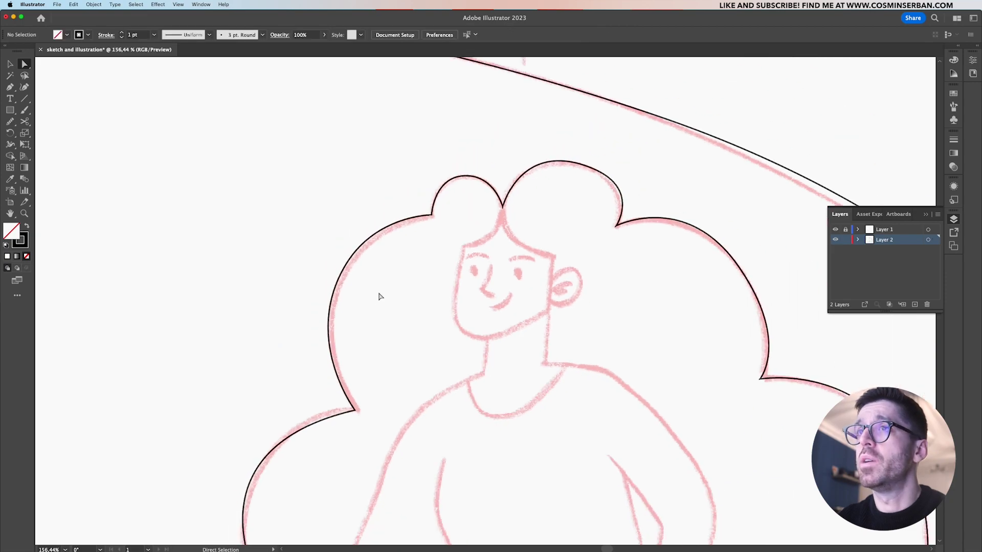
# Shorten both handles of the anchor on the upper hair lobe beside the larger bun to follow the sketch, and deselect
pyautogui.scroll(-2, 574, 303)
pyautogui.scroll(-4, 573, 305)
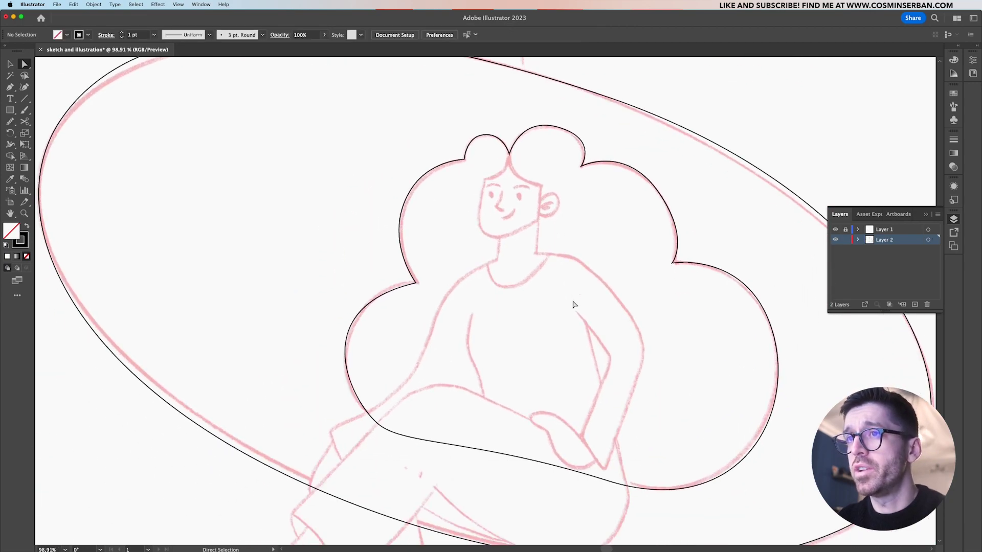
pyautogui.click(659, 193)
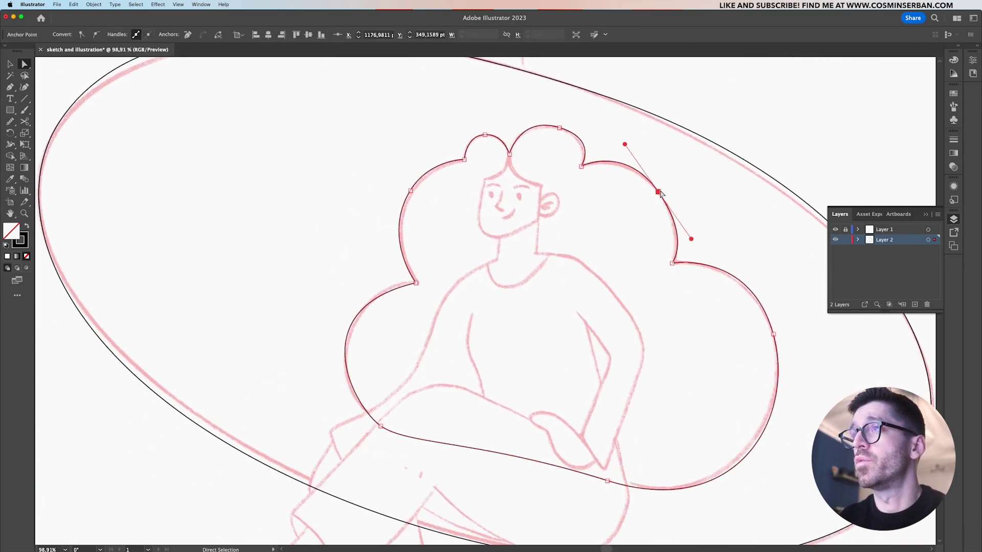
pyautogui.scroll(5, 660, 194)
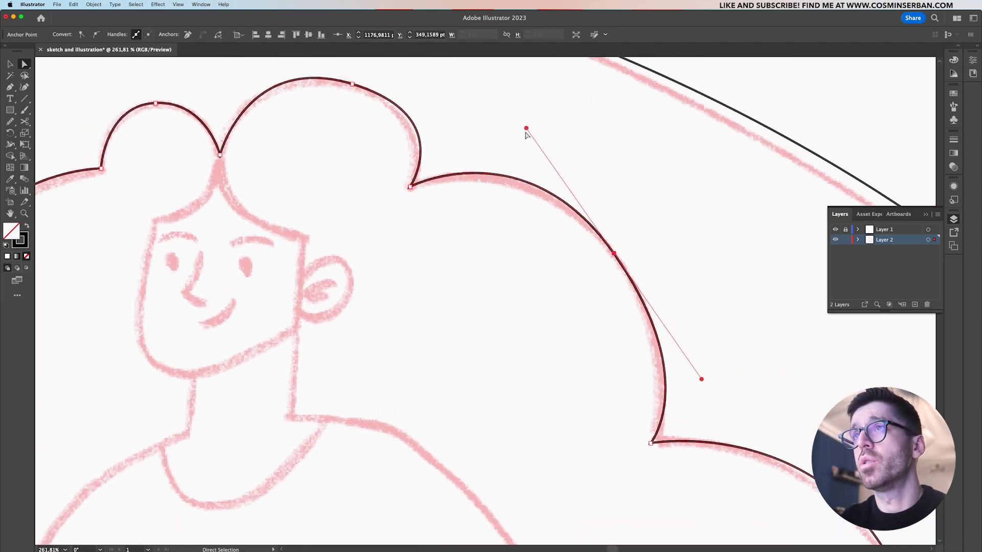
pyautogui.moveTo(526, 130); pyautogui.dragTo(544, 156)
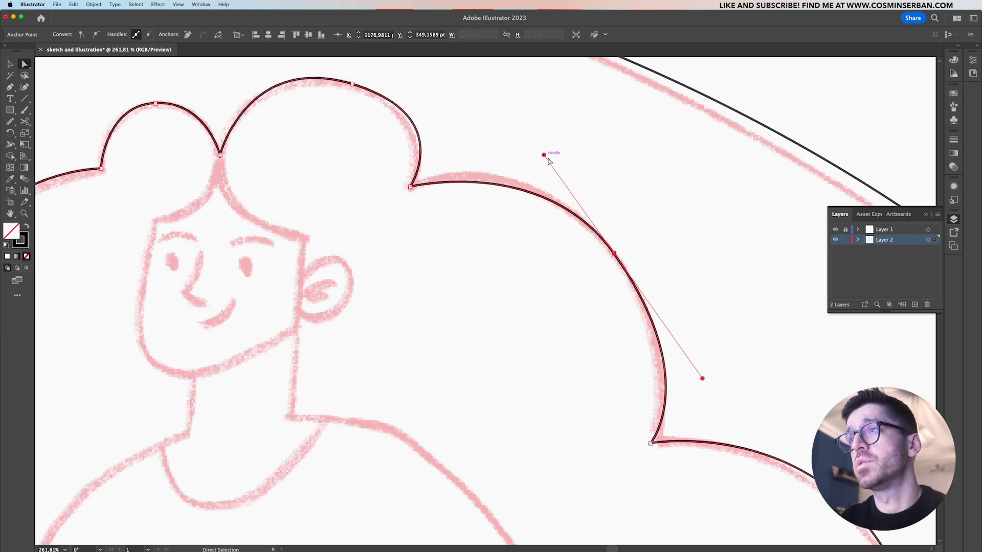
pyautogui.moveTo(702, 381); pyautogui.dragTo(682, 347)
pyautogui.click(715, 371)
# Start the face path at the hair parting, curve it along the hairline to the temple corner, and undo the curved cheek anchor
pyautogui.press('p')
pyautogui.scroll(-4, 515, 186)
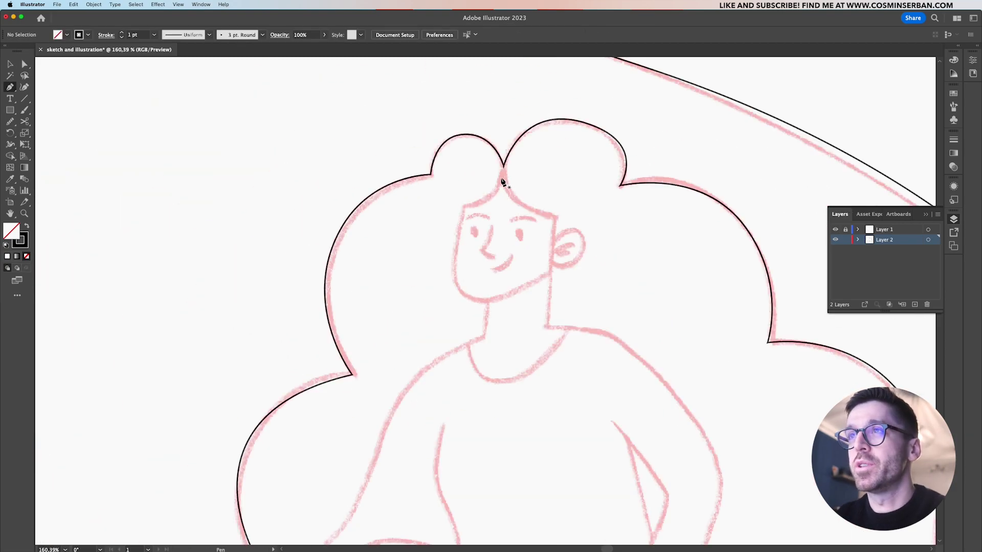
pyautogui.click(503, 177)
pyautogui.moveTo(464, 206); pyautogui.dragTo(432, 207)
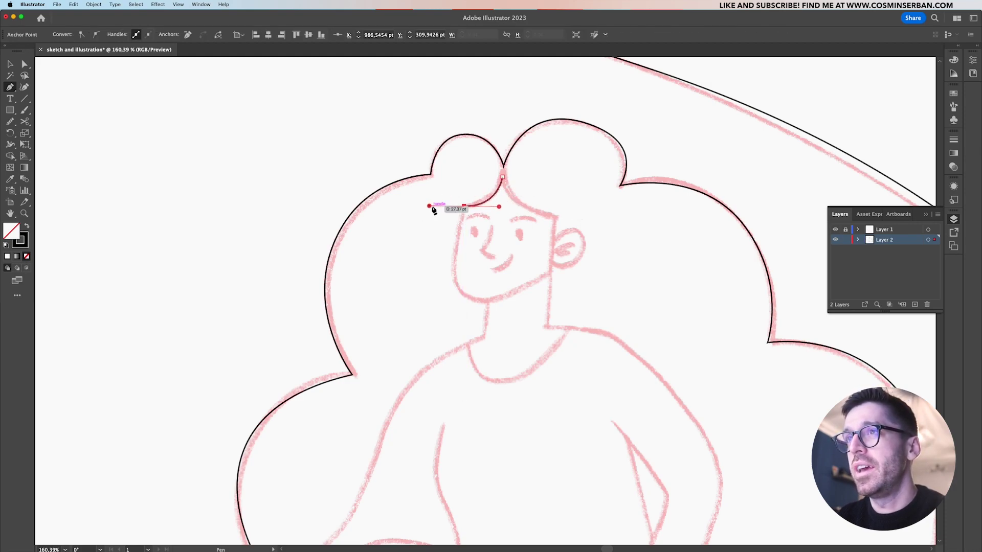
pyautogui.click(464, 207)
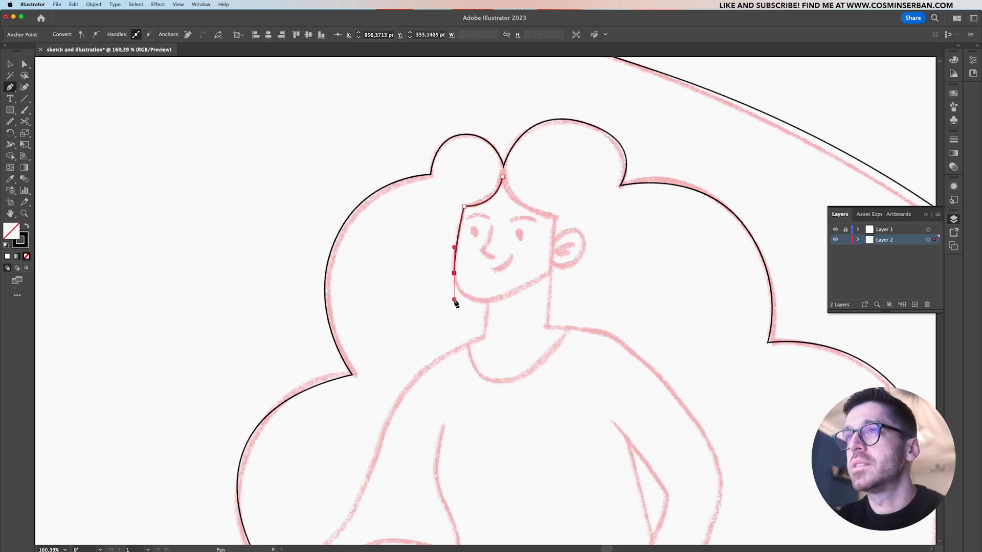
pyautogui.press('super+z')
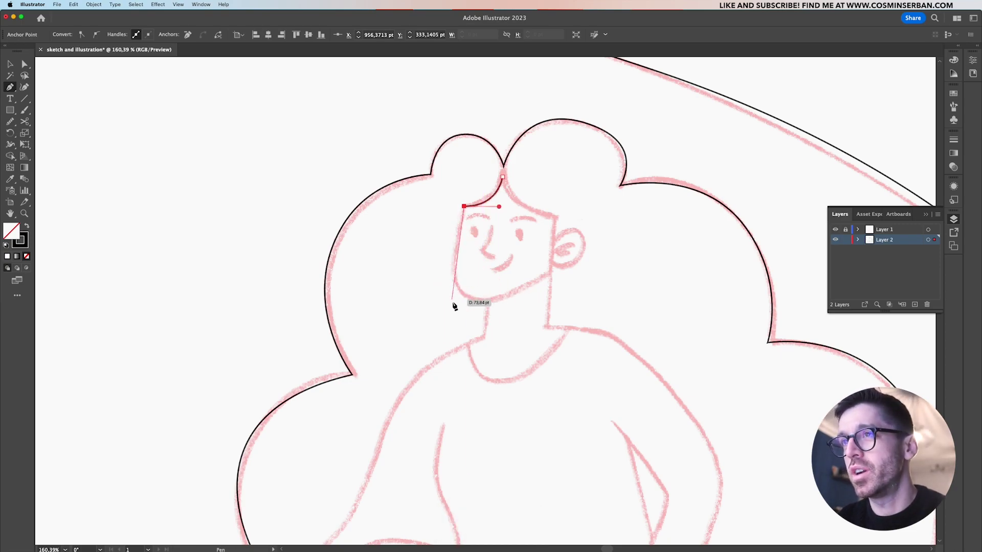
# Outline the face with straight segments to a sharp corner beyond the chin, the jaw and the ear-side hairline, closing with a curve at the parting
pyautogui.click(444, 322)
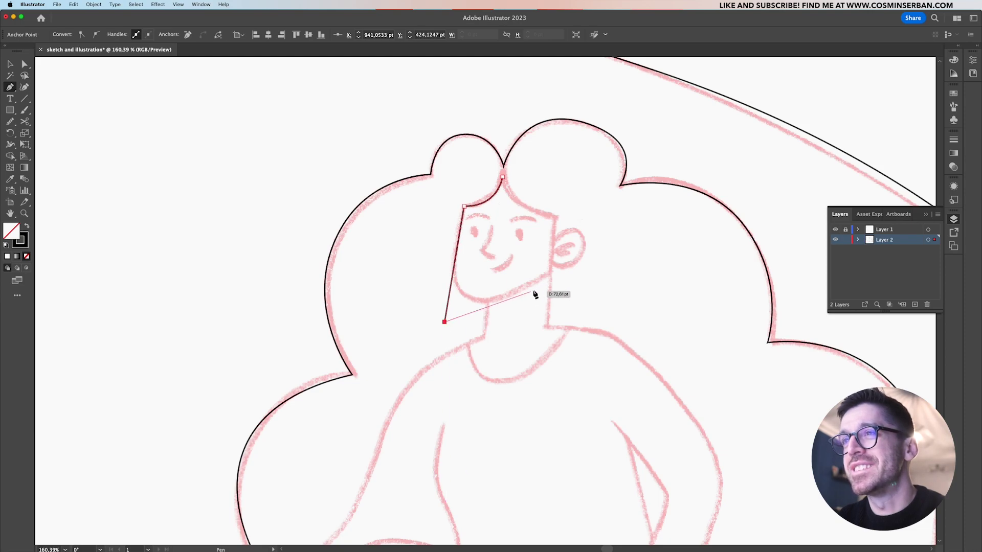
pyautogui.click(551, 273)
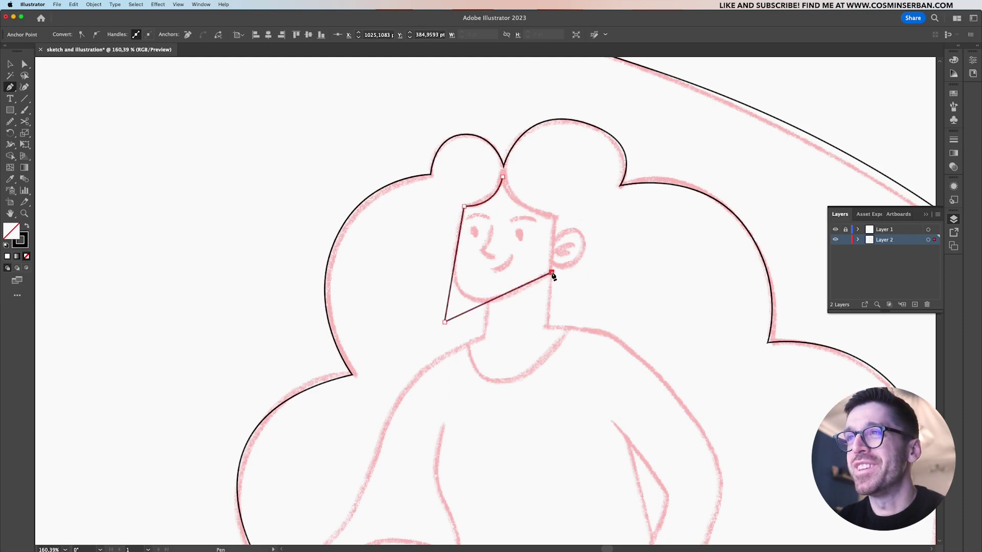
pyautogui.click(556, 216)
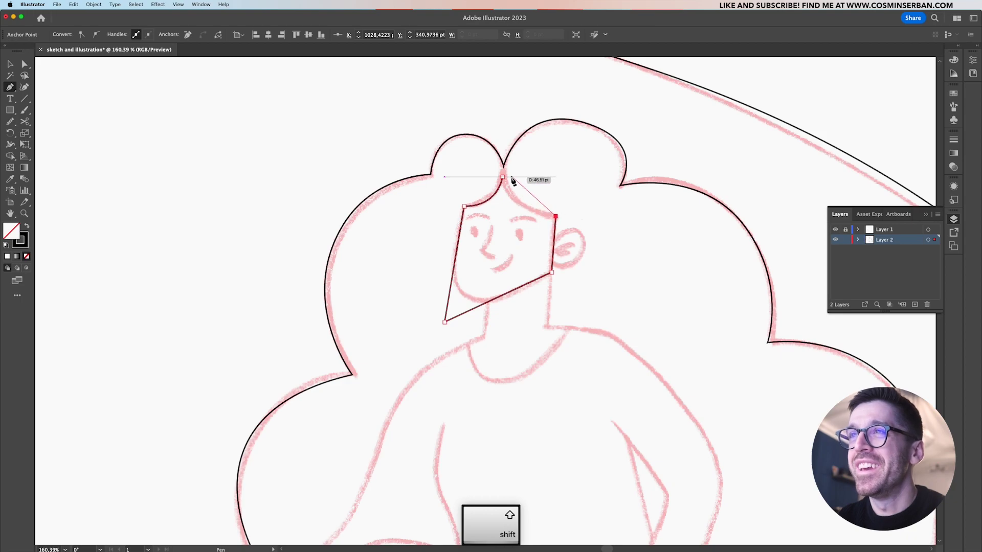
pyautogui.moveTo(503, 177); pyautogui.dragTo(500, 148)
# Round the sharp chin corner of the face path with a radius of about 23.6 pt to match the sketch, and deselect
pyautogui.press('v')
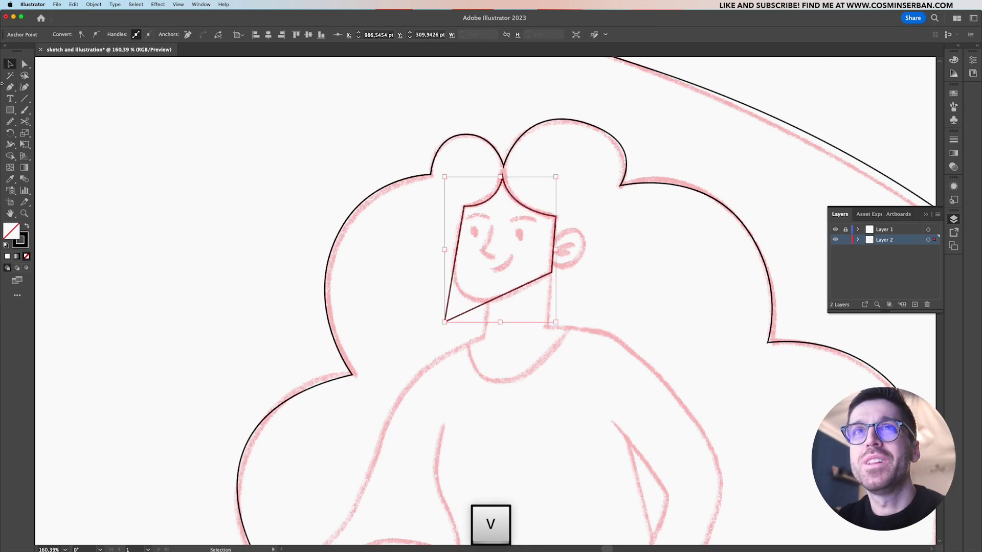
pyautogui.click(24, 63)
pyautogui.click(444, 321)
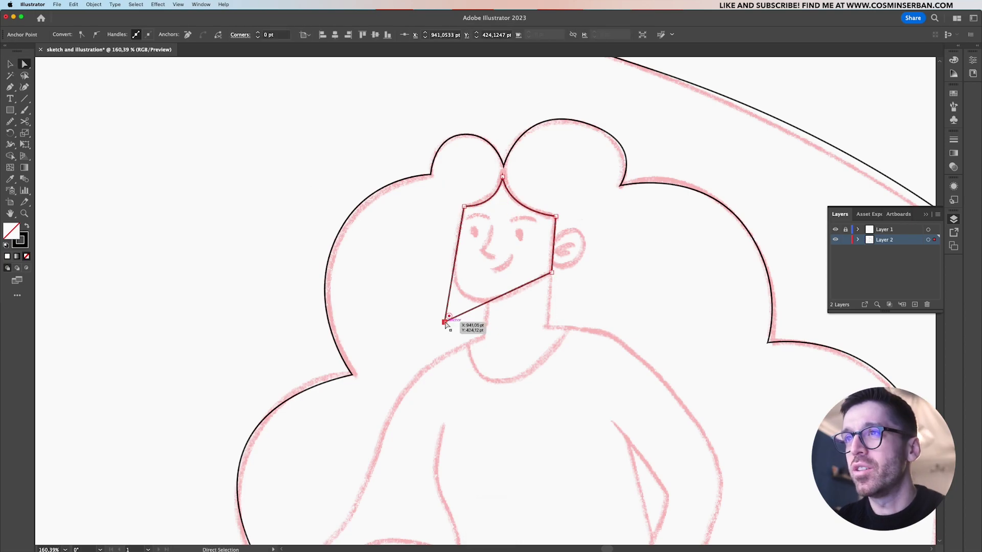
pyautogui.scroll(3, 445, 322)
pyautogui.scroll(3, 446, 324)
pyautogui.scroll(4, 446, 326)
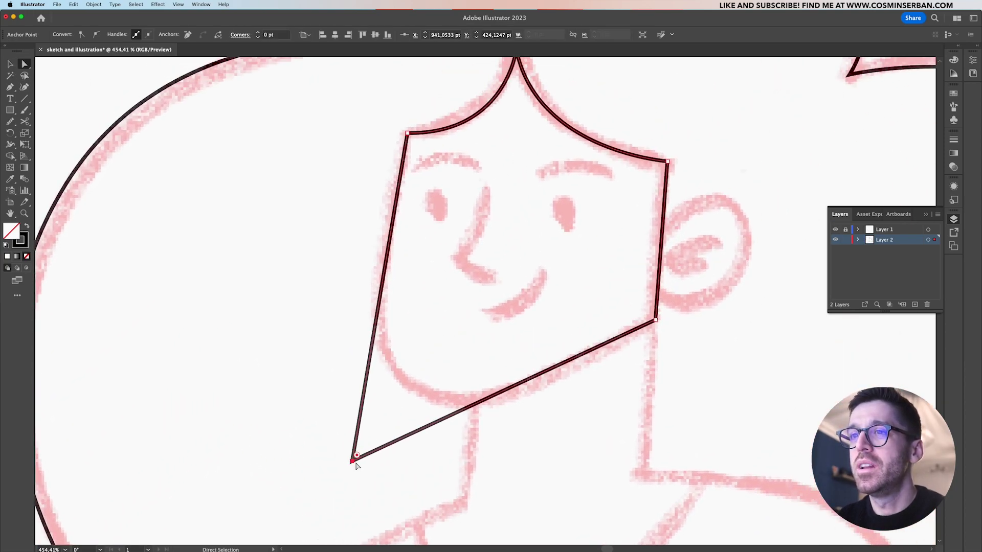
pyautogui.moveTo(357, 455); pyautogui.dragTo(484, 338)
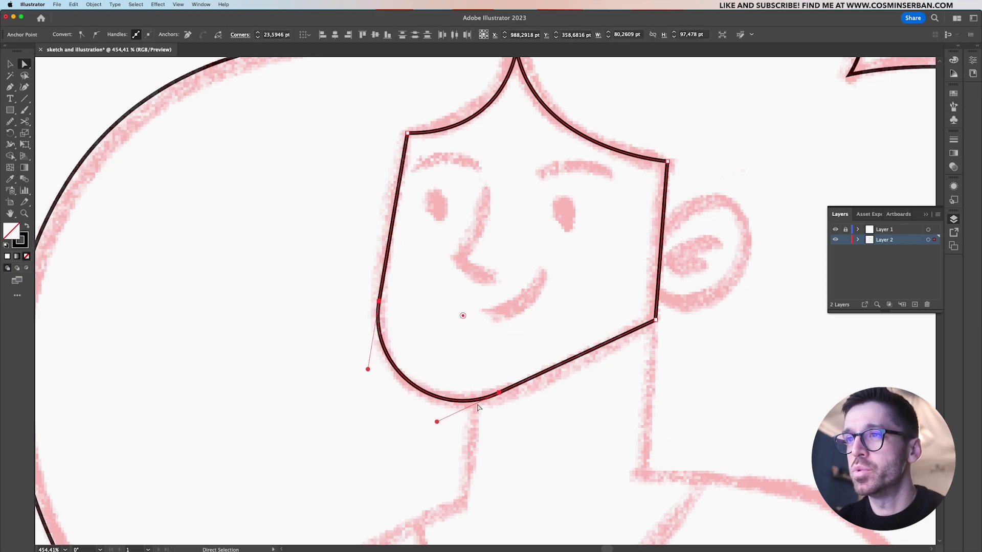
pyautogui.click(353, 448)
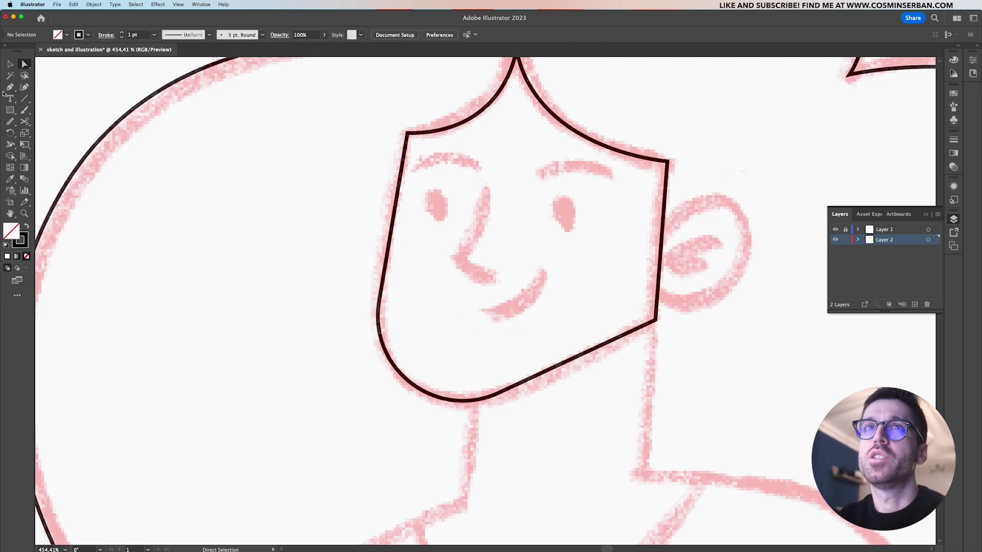
# Trace the ear as a closed four-point shape overlapping the face edge with the Curvature tool, and deselect it
pyautogui.click(642, 258)
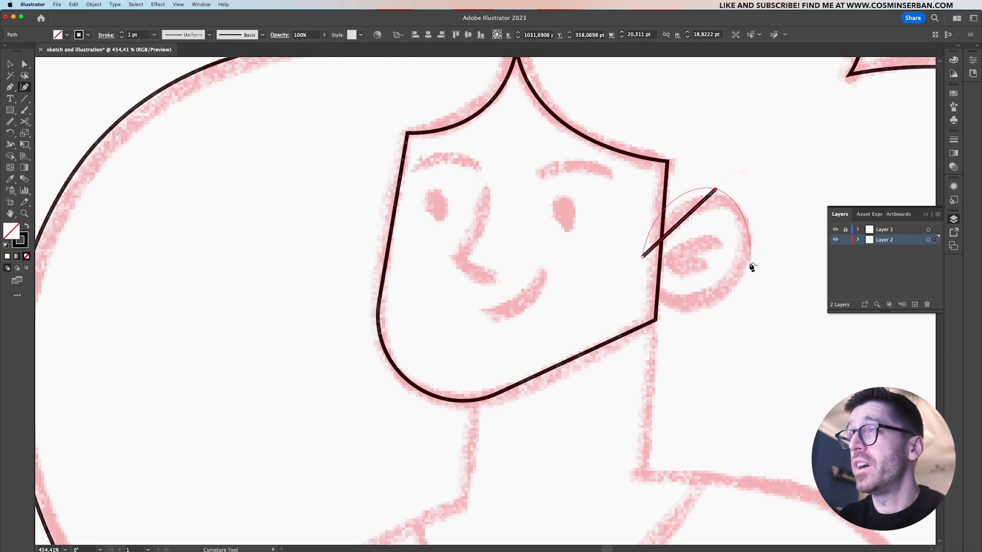
pyautogui.moveTo(642, 257); pyautogui.dragTo(640, 257)
pyautogui.click(723, 192)
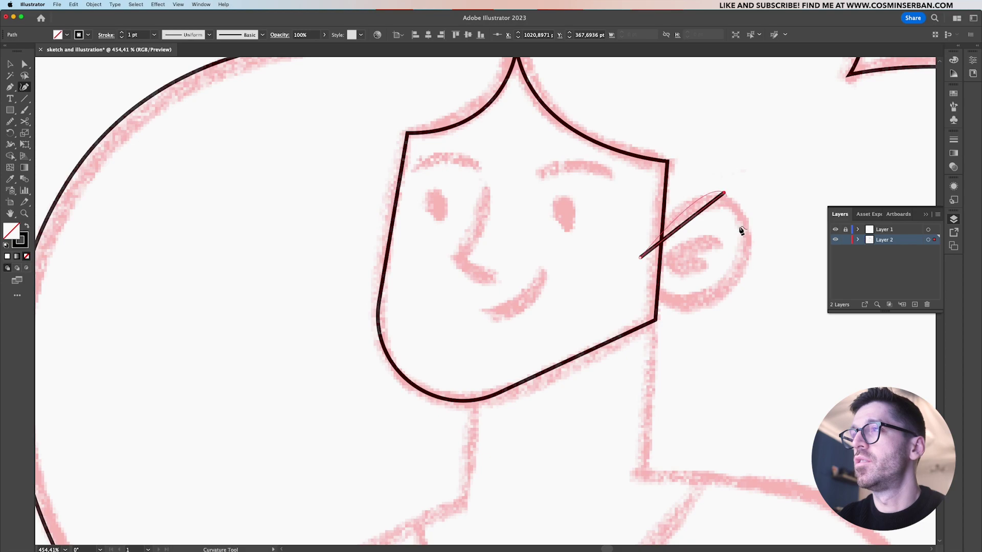
pyautogui.click(744, 263)
pyautogui.click(684, 302)
pyautogui.click(641, 259)
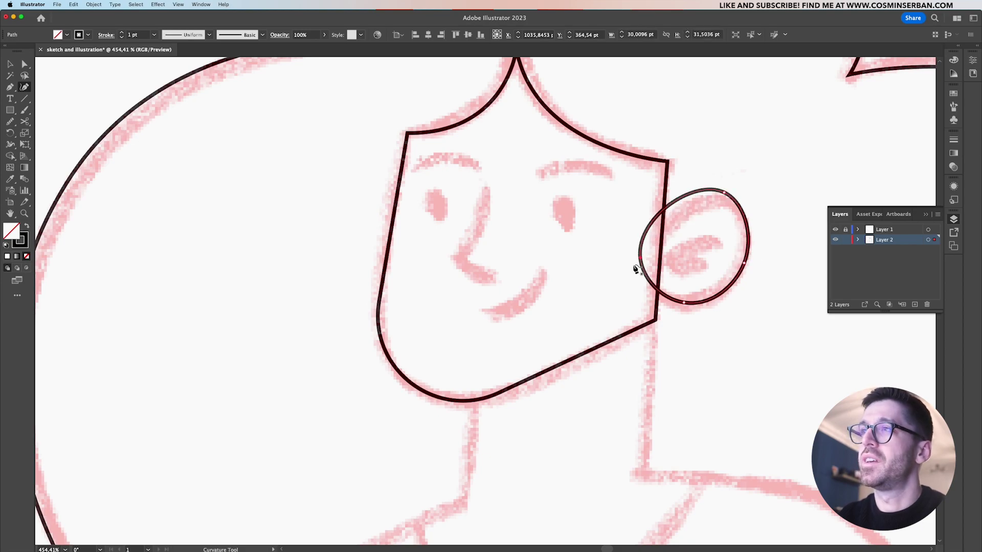
pyautogui.press('v')
pyautogui.click(600, 279)
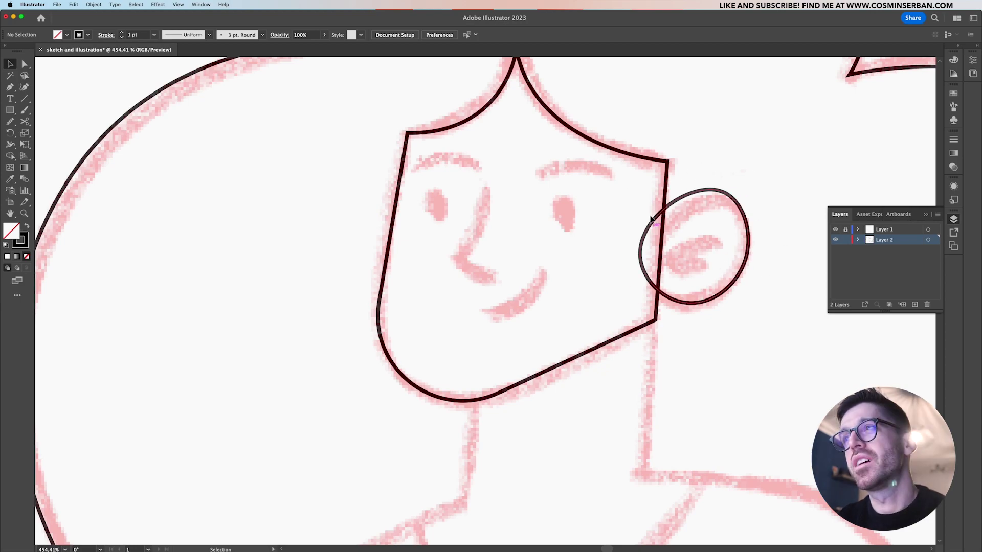
# Trace the neck as a closed straight-sided shape from the ear-side jaw corner to below the collar, overlapping the chin, and deselect it
pyautogui.press('p')
pyautogui.scroll(-5, 537, 212)
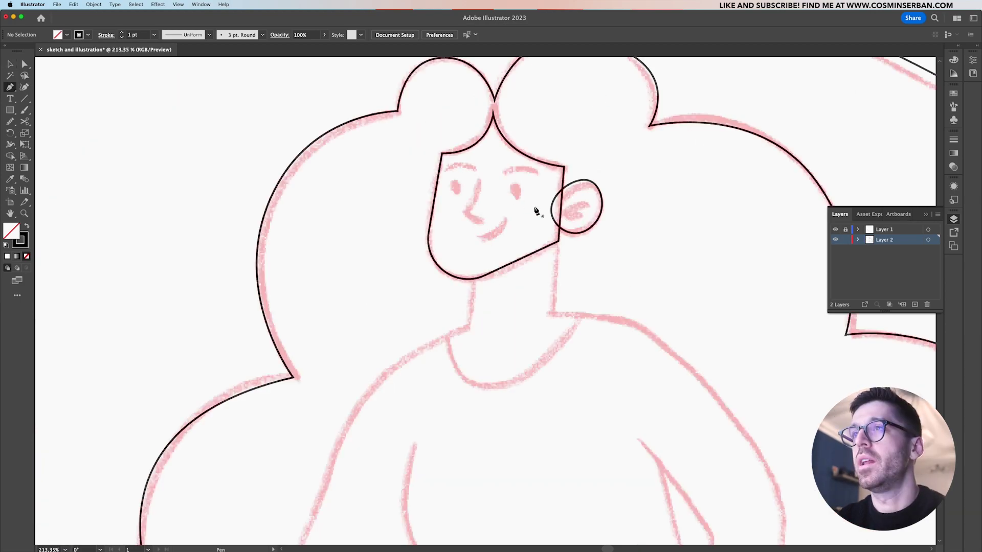
pyautogui.click(559, 241)
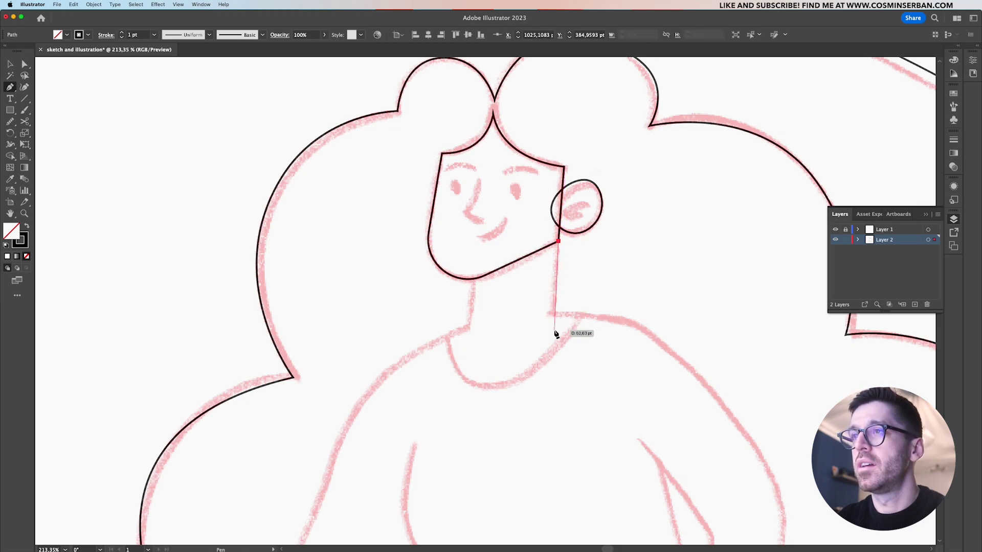
pyautogui.click(554, 330)
pyautogui.click(468, 345)
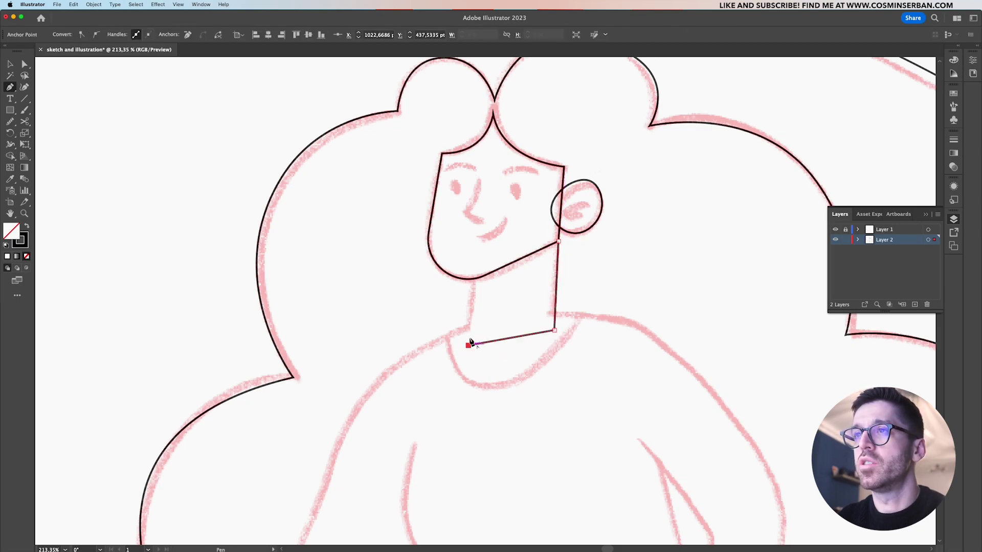
pyautogui.click(476, 265)
pyautogui.click(558, 243)
pyautogui.press('v')
pyautogui.click(609, 273)
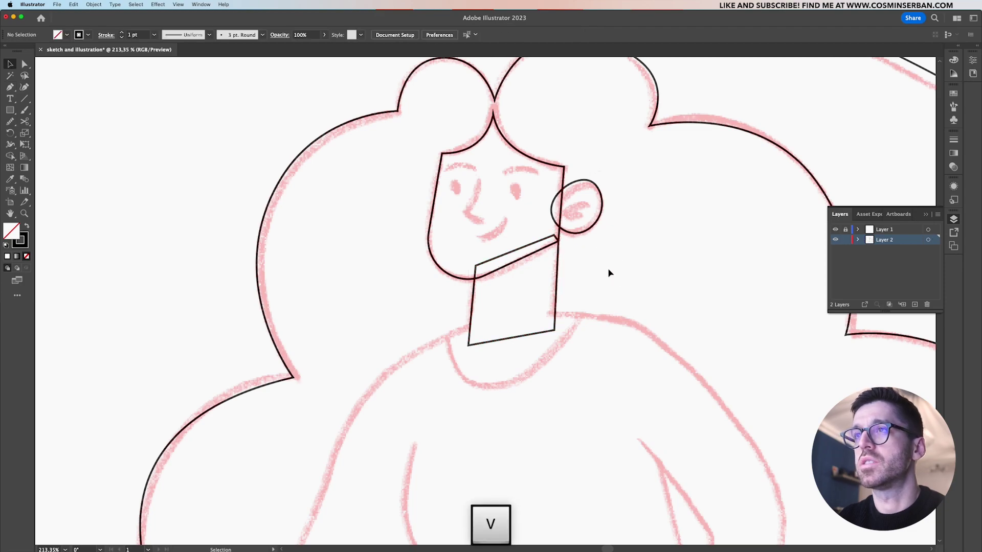
# Start the sweater path at the sleeve cuff near the knee and curve it along the forearm, over the shoulders to the opposite upper arm
pyautogui.scroll(-4, 504, 425)
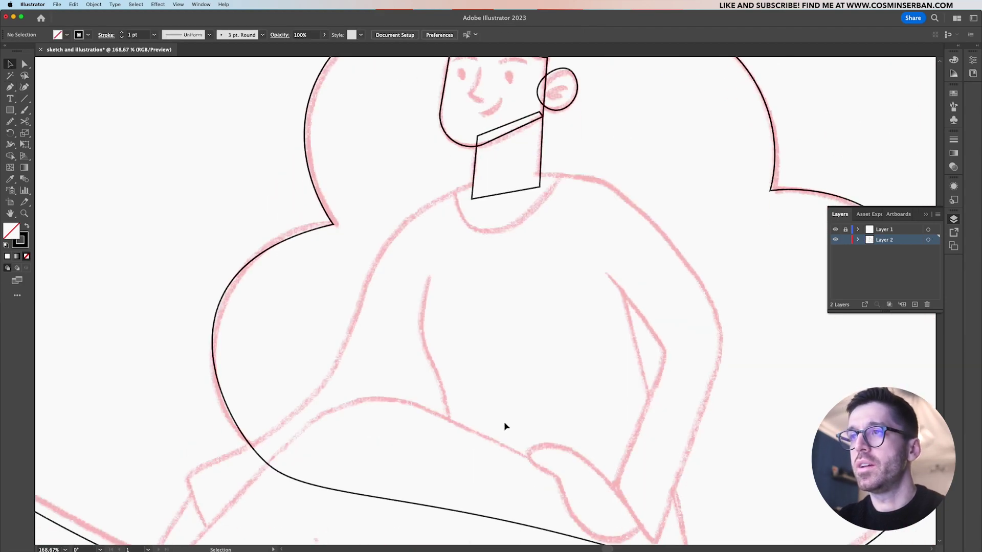
pyautogui.scroll(-5, 507, 426)
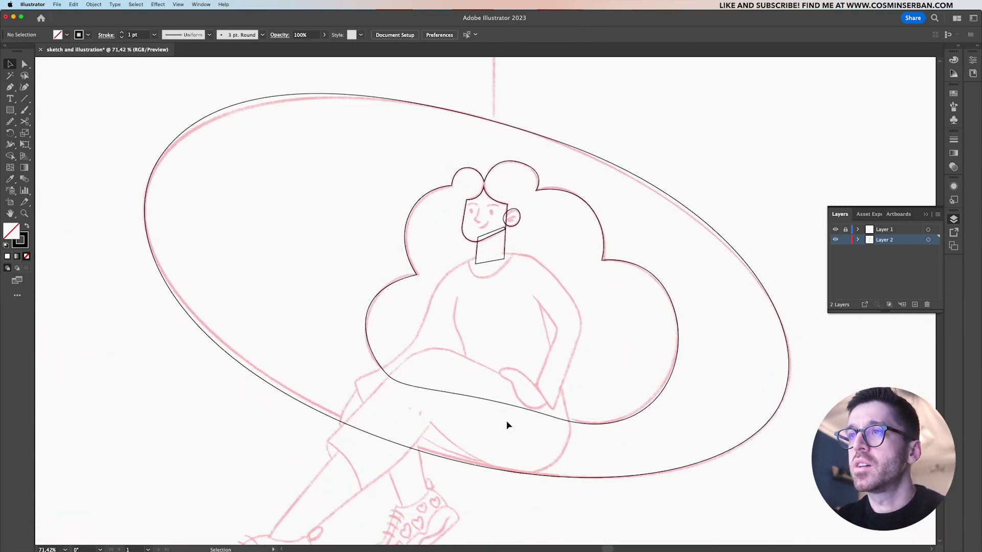
pyautogui.scroll(2, 517, 429)
pyautogui.scroll(-1, 517, 431)
pyautogui.hscroll(-1, 517, 431)
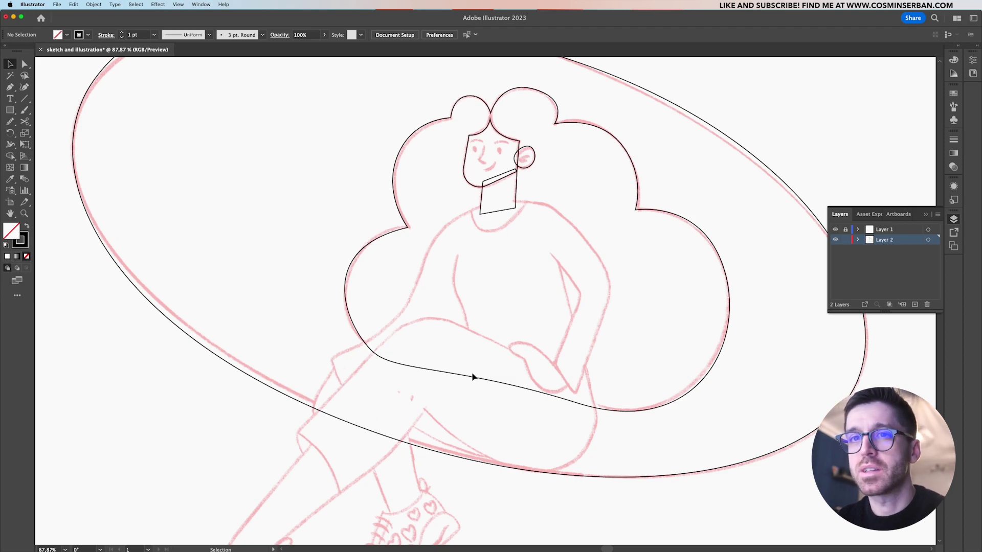
pyautogui.press('p')
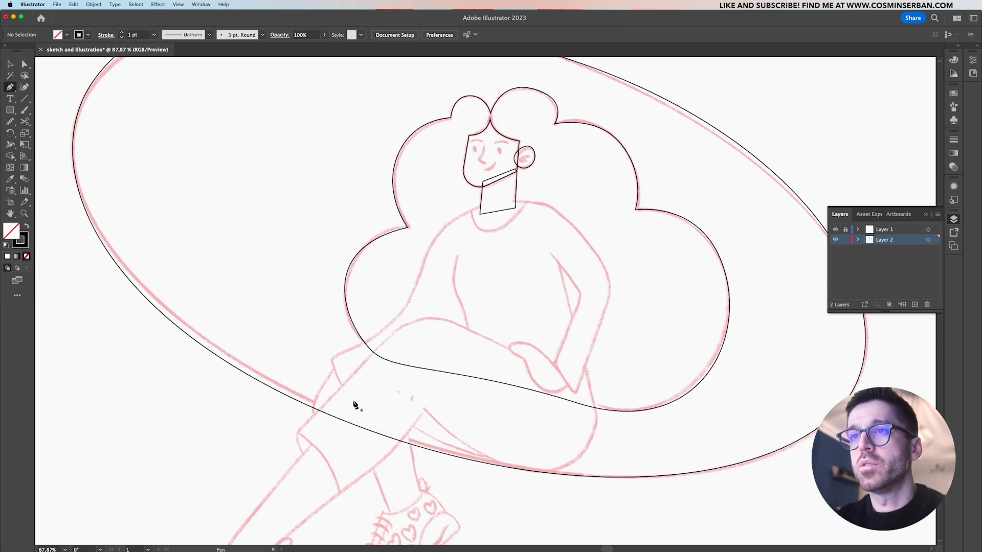
pyautogui.click(347, 395)
pyautogui.click(331, 356)
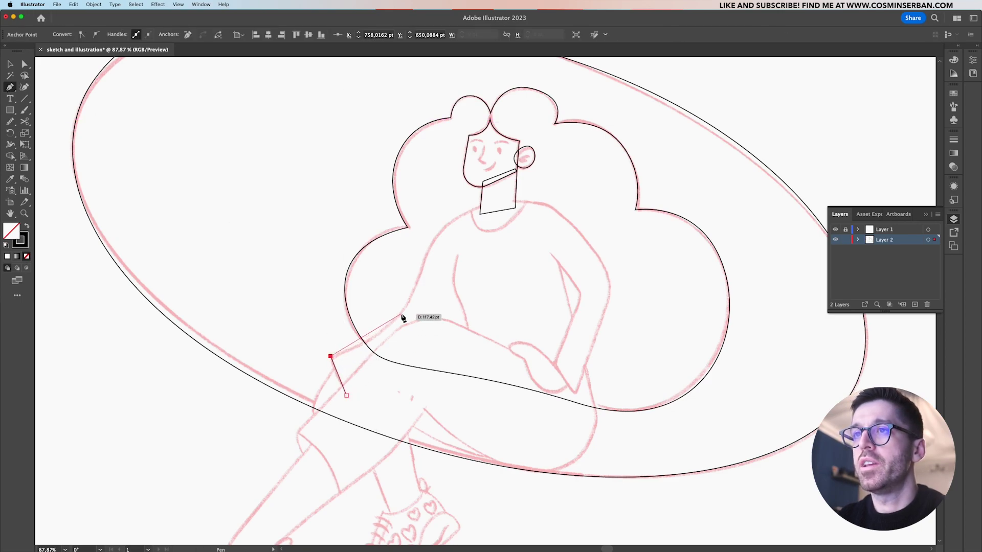
pyautogui.moveTo(400, 314); pyautogui.dragTo(427, 281)
pyautogui.moveTo(469, 212); pyautogui.dragTo(519, 191)
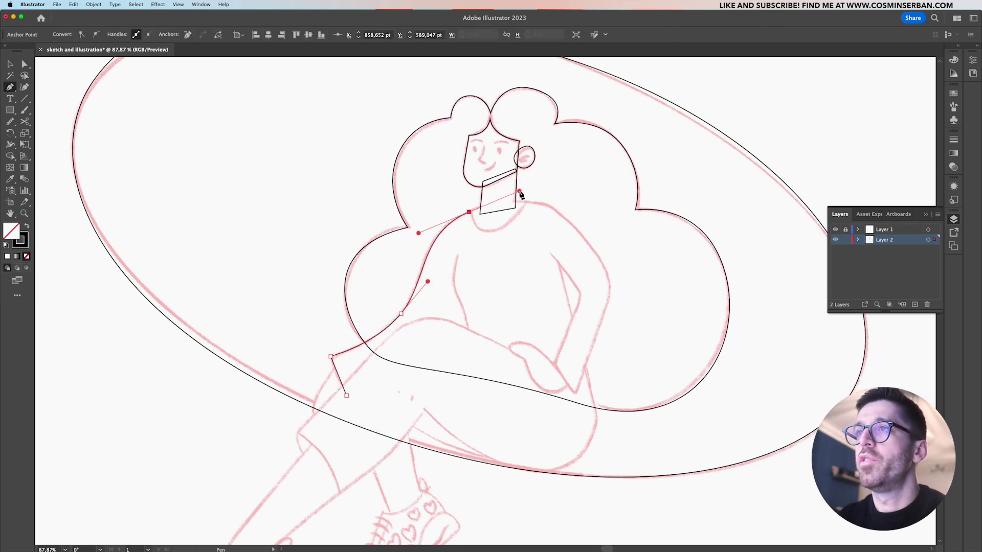
pyautogui.moveTo(565, 218); pyautogui.dragTo(582, 235)
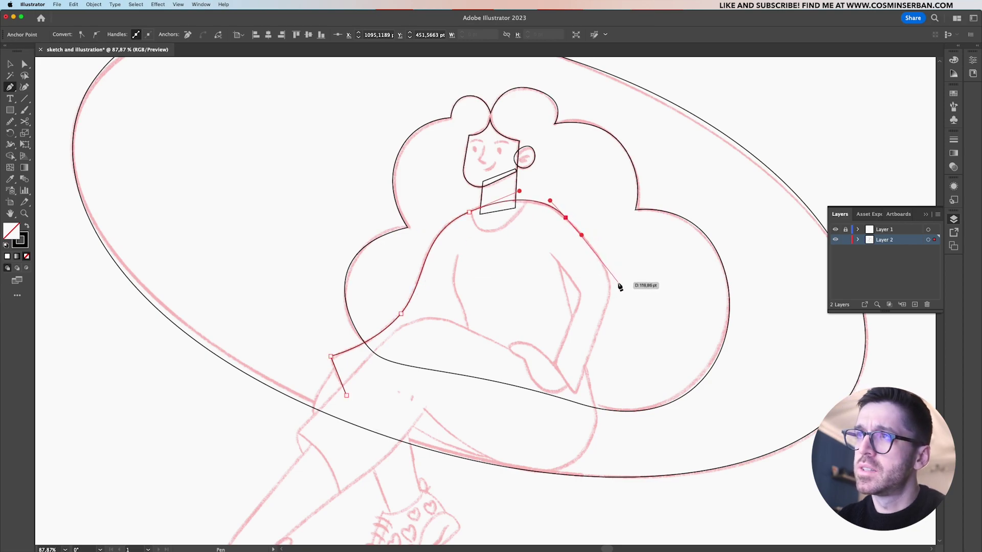
# Continue the sweater with sharp corners at the elbow and wrist, and close it with straight segments hidden beneath the thigh
pyautogui.click(616, 279)
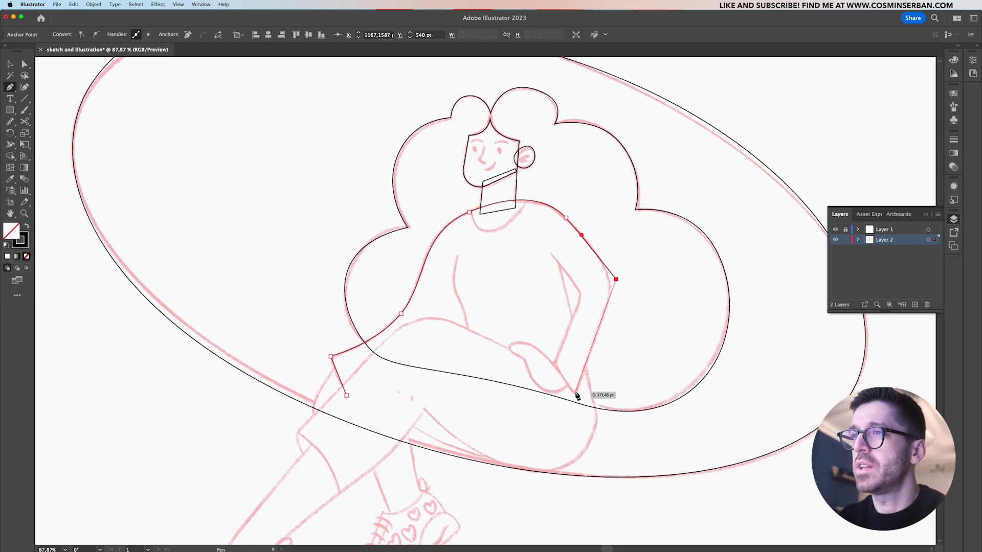
pyautogui.click(575, 393)
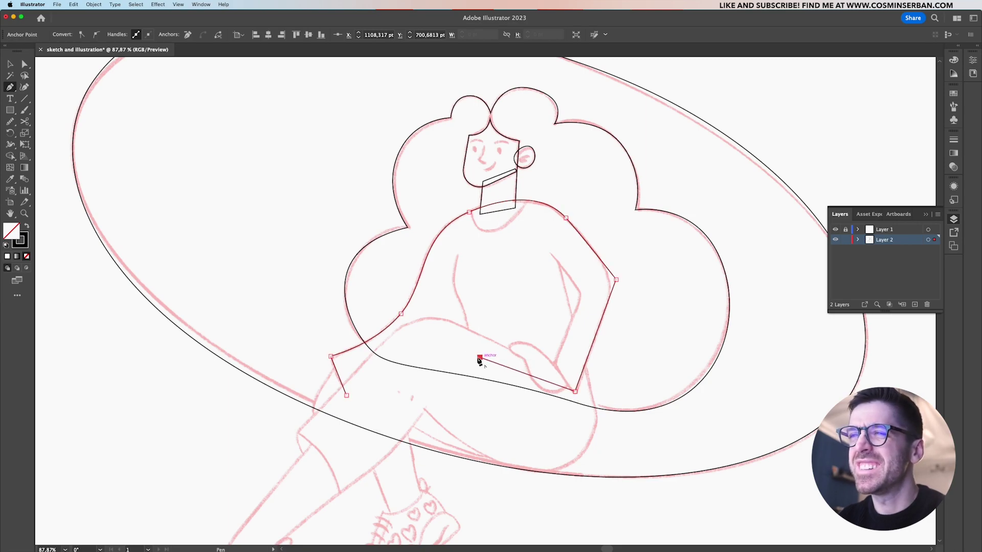
pyautogui.click(479, 358)
pyautogui.click(420, 352)
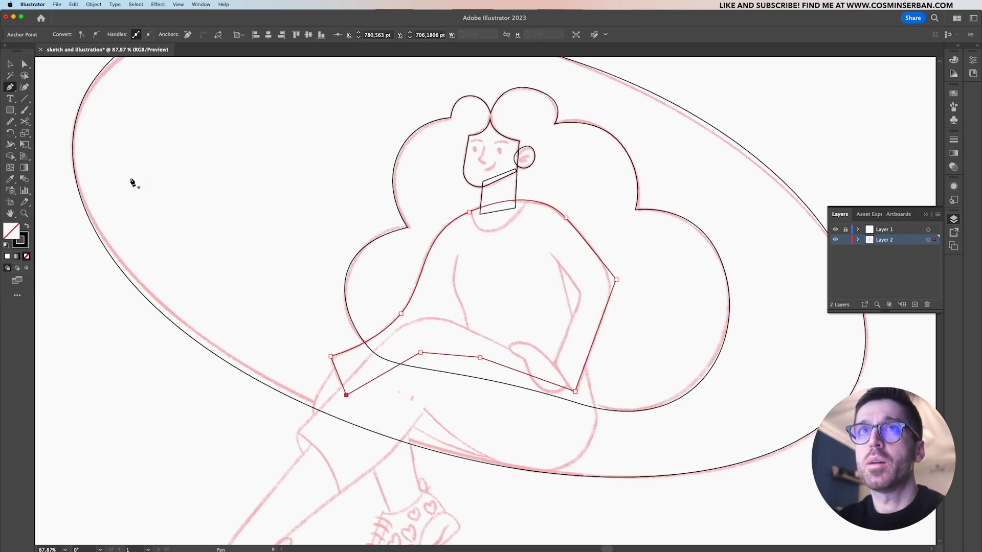
# Round the sharp elbow corner of the sweater with a radius of about 54.3 pt to match the sketch, and deselect
pyautogui.click(27, 66)
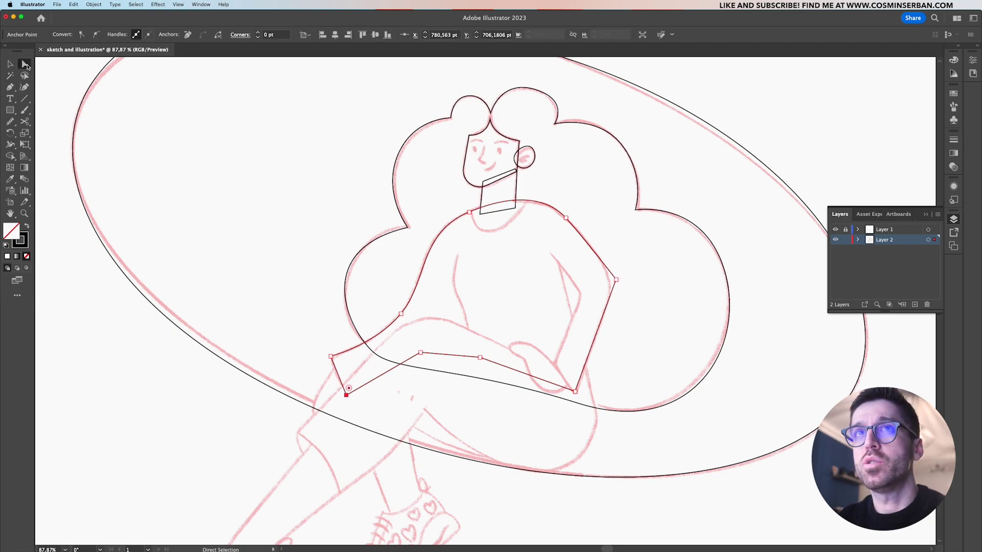
pyautogui.click(615, 280)
pyautogui.moveTo(608, 282)
pyautogui.mouseDown()
pyautogui.moveTo(584, 284)
pyautogui.moveTo(598, 281)
pyautogui.mouseUp()
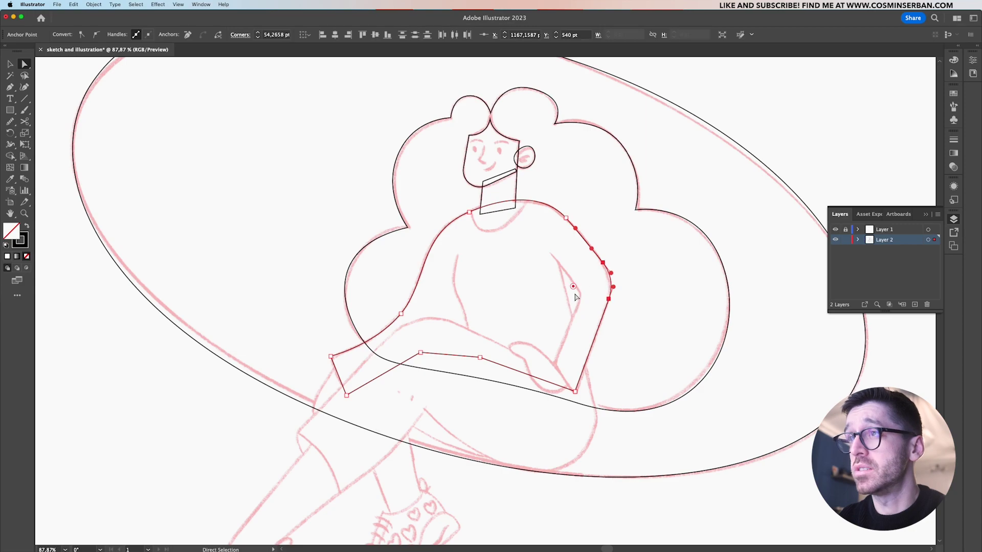
pyautogui.click(655, 285)
# Start the trouser path at the hip and curve it around the seat and under the thigh to a sharp corner behind the knee
pyautogui.press('p')
pyautogui.scroll(-2, 567, 296)
pyautogui.click(561, 280)
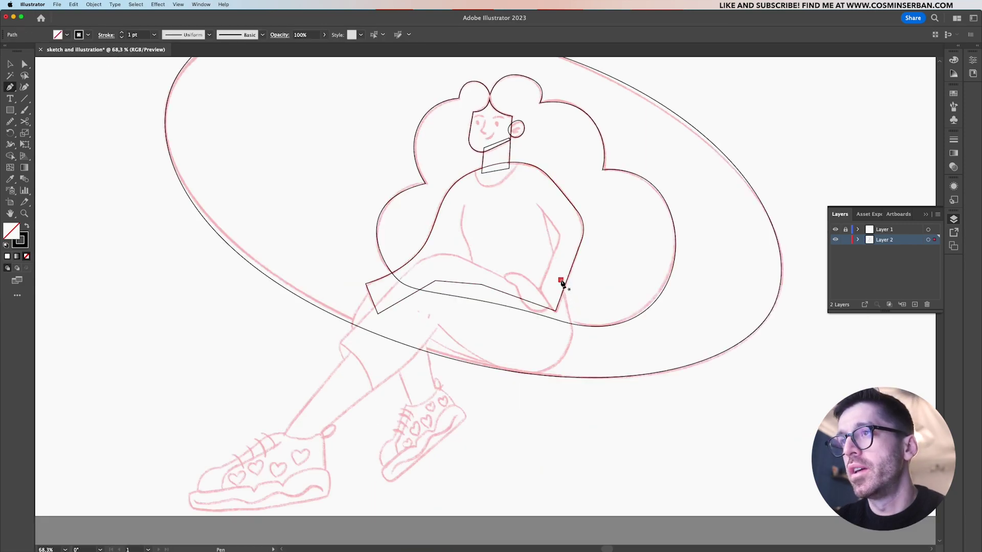
pyautogui.moveTo(571, 334); pyautogui.dragTo(476, 364)
pyautogui.click(510, 371)
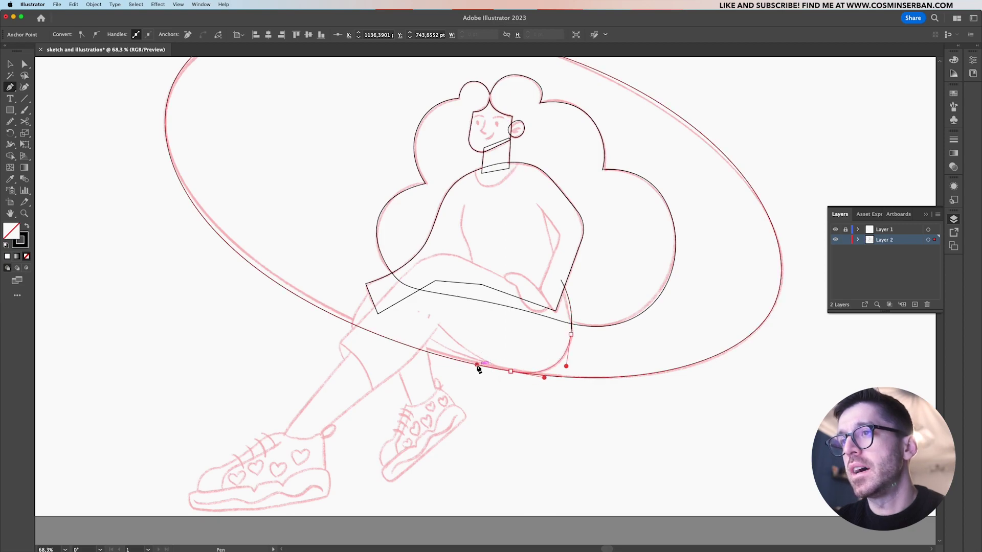
pyautogui.click(511, 372)
pyautogui.click(437, 325)
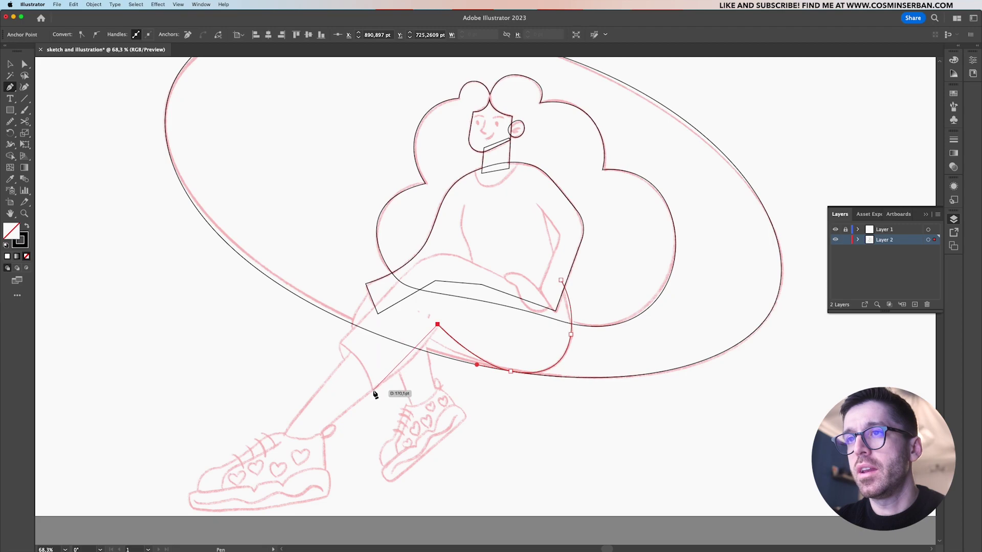
# Curve the trouser path along the calf and hem, then close it at the hip with straight segments through a sharp knee corner and the wrist
pyautogui.moveTo(372, 390); pyautogui.dragTo(322, 419)
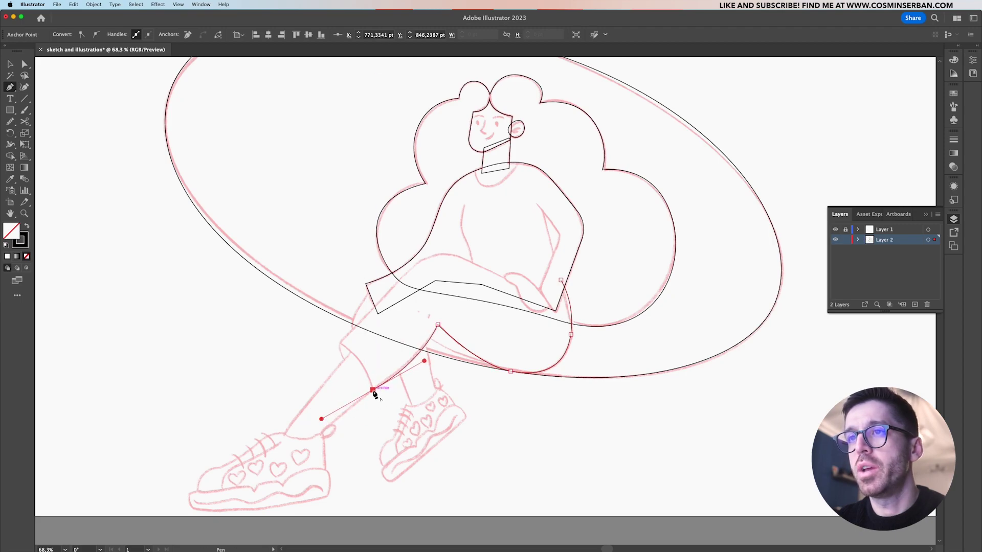
pyautogui.click(372, 390)
pyautogui.moveTo(339, 342); pyautogui.dragTo(308, 323)
pyautogui.click(339, 342)
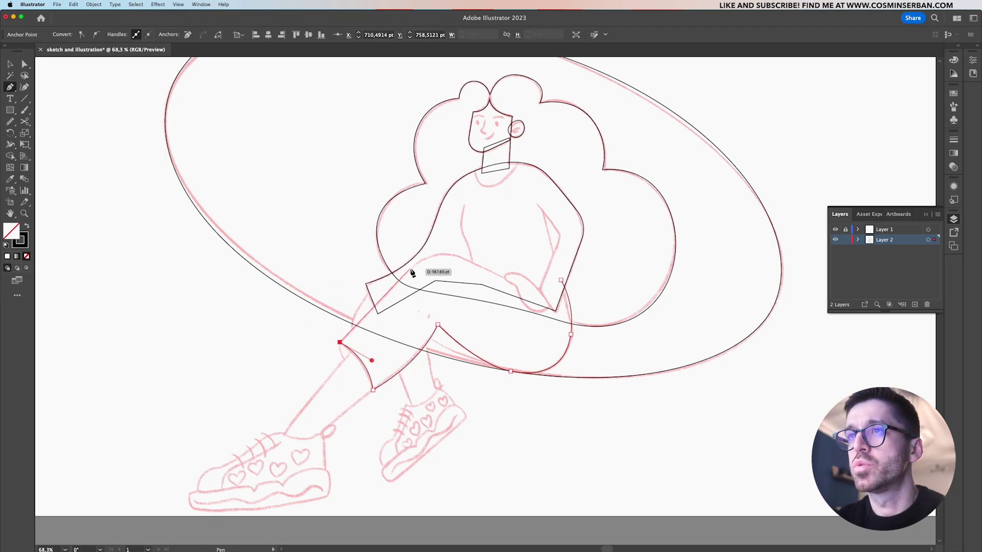
pyautogui.click(434, 246)
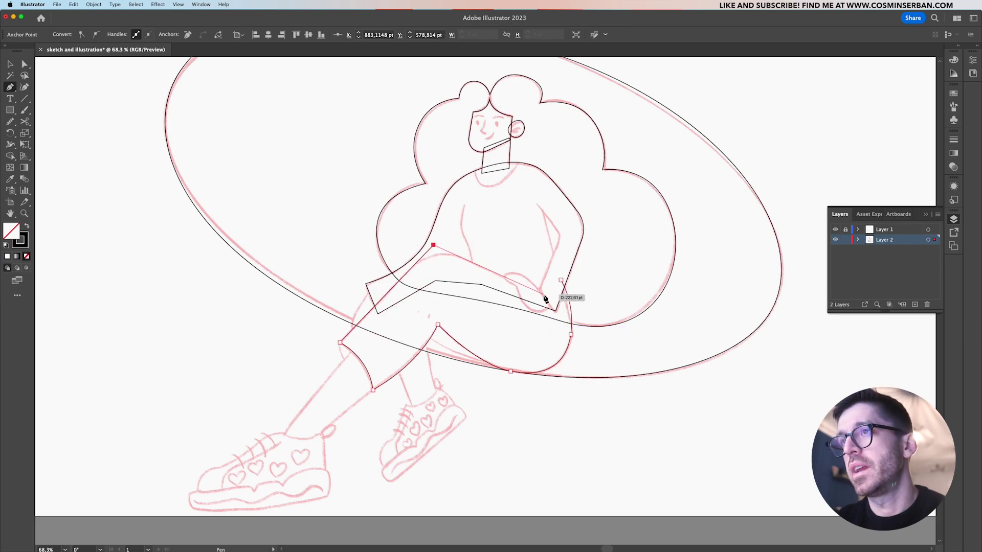
pyautogui.click(544, 296)
pyautogui.click(561, 280)
# Round the sharp knee corner at the top of the trouser path to match the sketch, and deselect
pyautogui.click(24, 64)
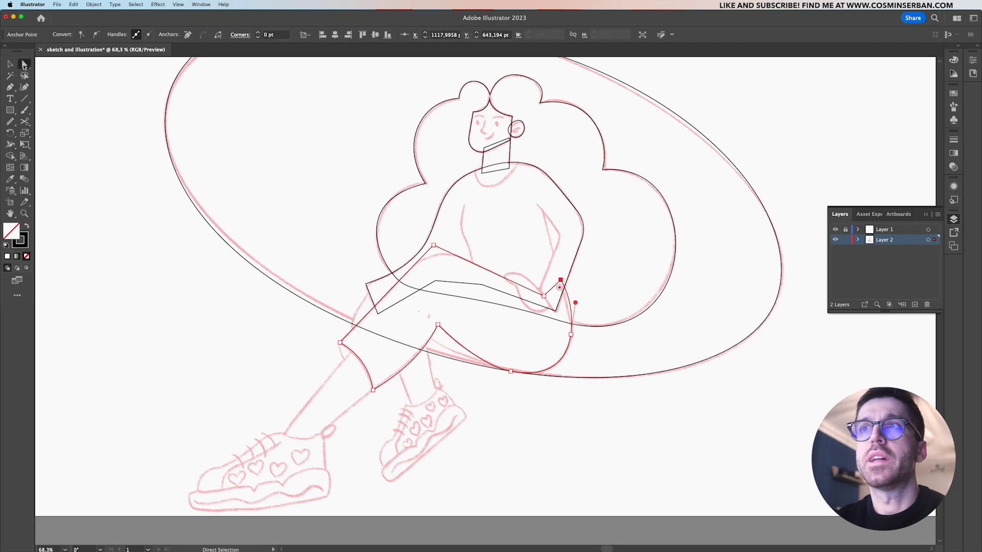
pyautogui.click(433, 245)
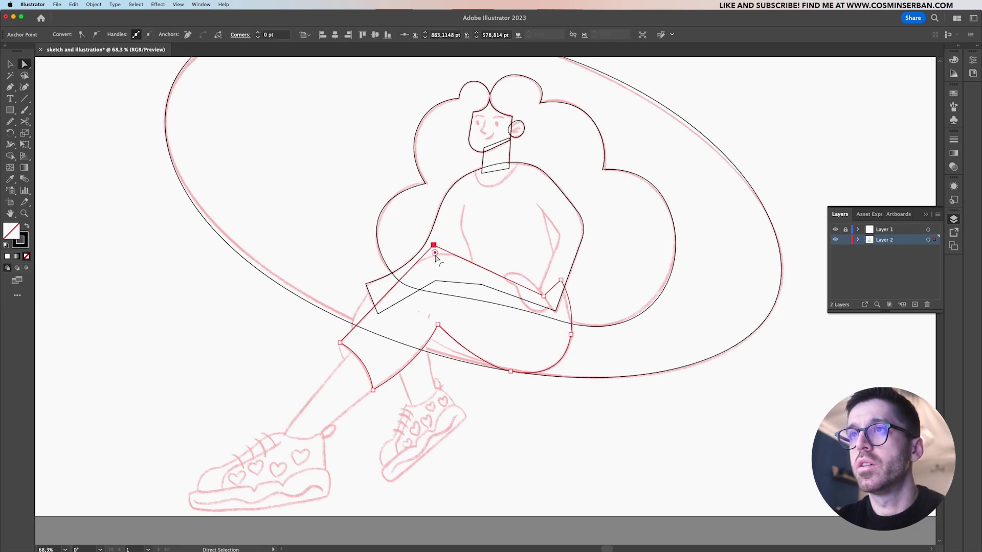
pyautogui.moveTo(435, 255); pyautogui.dragTo(438, 314)
pyautogui.click(640, 398)
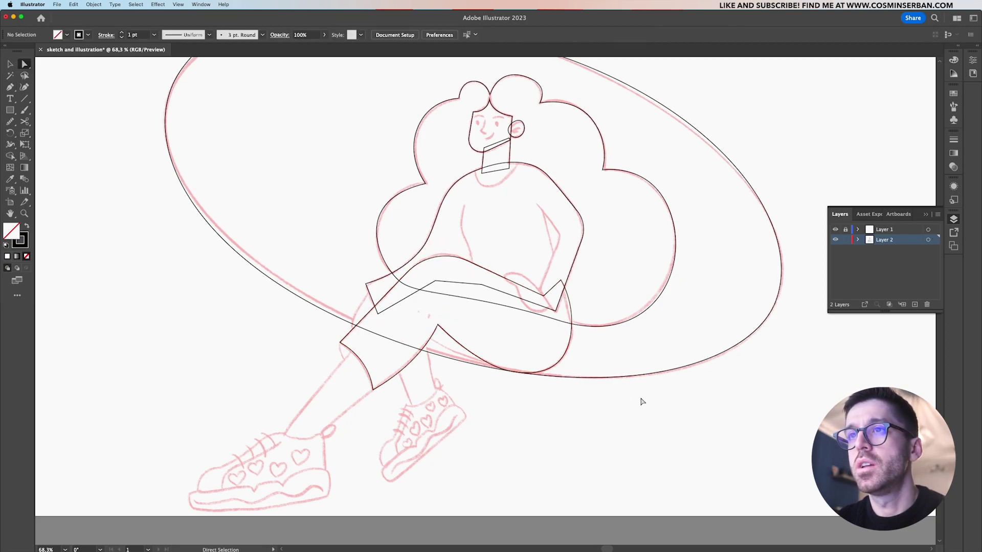
pyautogui.press('v')
pyautogui.click(560, 289)
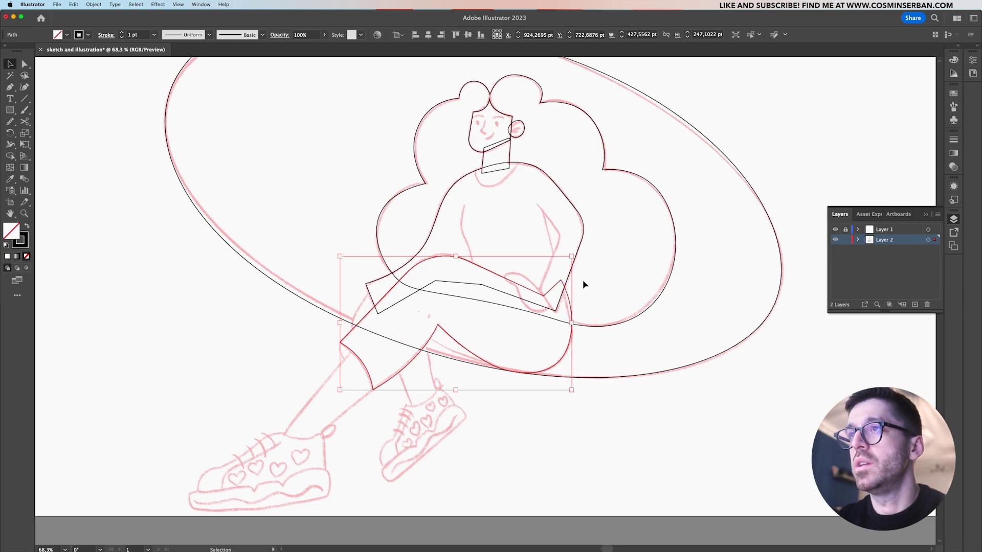
pyautogui.click(582, 240)
pyautogui.click(607, 255)
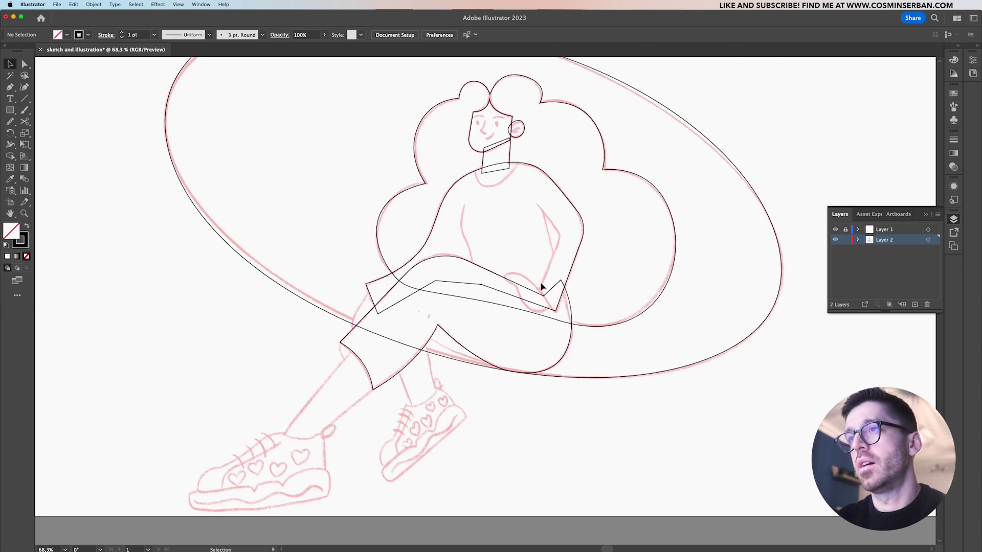
# Trace the hand resting on the thigh as a closed curved shape meeting the sweater's wrist with the Pen tool
pyautogui.press('p')
pyautogui.scroll(5, 551, 294)
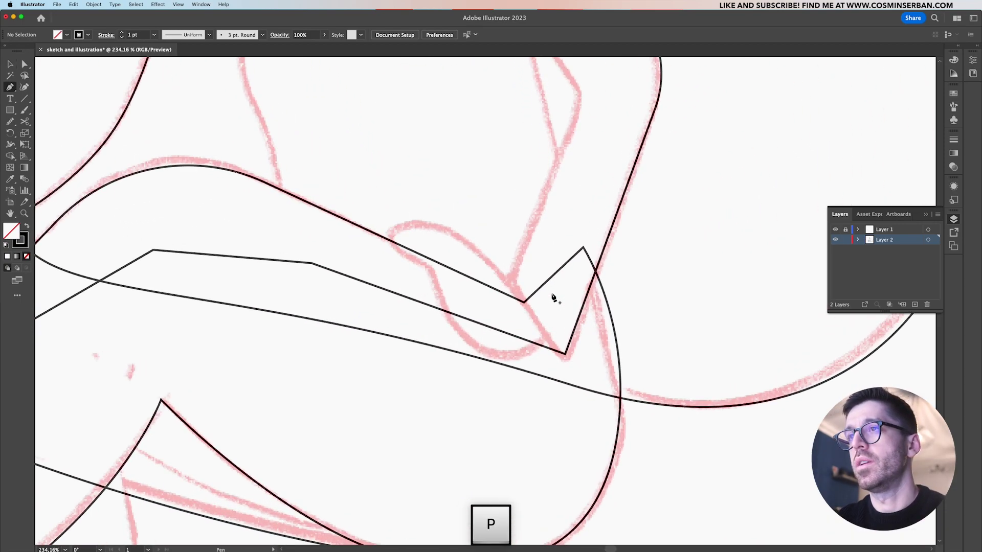
pyautogui.click(545, 338)
pyautogui.moveTo(390, 228); pyautogui.dragTo(394, 266)
pyautogui.click(544, 335)
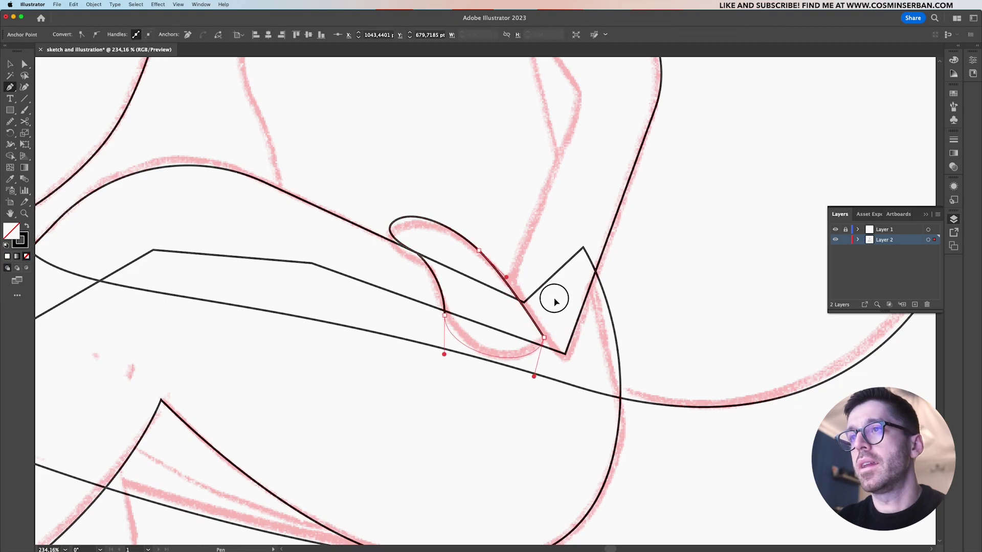
pyautogui.press('v')
# Trace the other hand as a closed shape from the sleeve cuff down past the knee edge, overlapping the sweater and trousers
pyautogui.scroll(-3, 427, 325)
pyautogui.press('p')
pyautogui.click(423, 291)
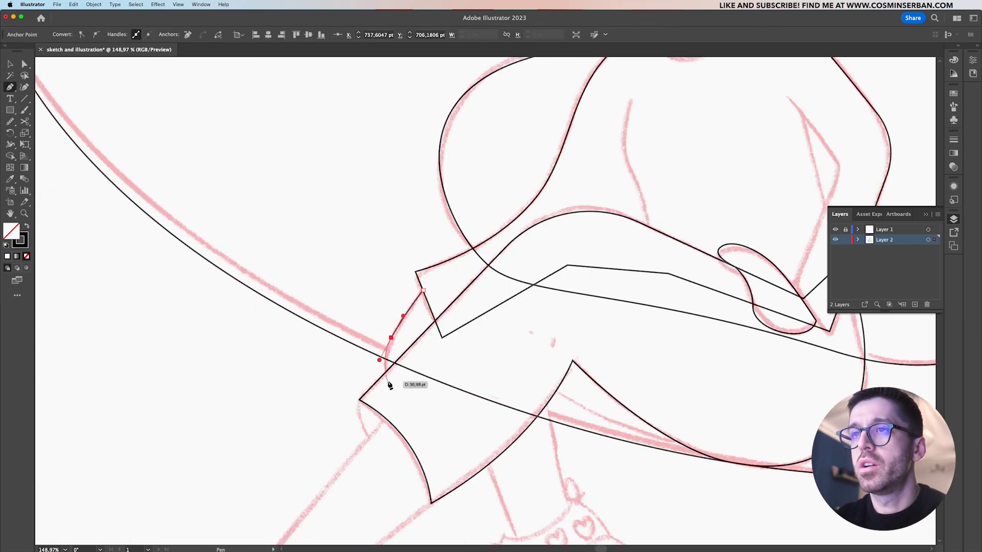
pyautogui.moveTo(390, 382); pyautogui.dragTo(424, 355)
pyautogui.click(449, 310)
pyautogui.click(423, 291)
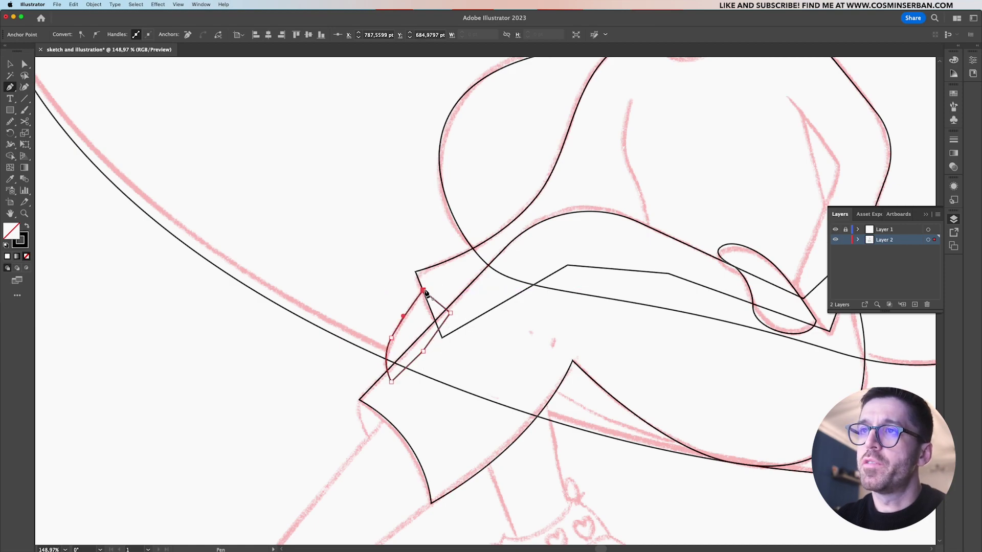
pyautogui.press('v')
# Trace the second thigh showing beneath the crossed leg as a closed Pen shape that extends up behind the knee
pyautogui.scroll(-5, 446, 311)
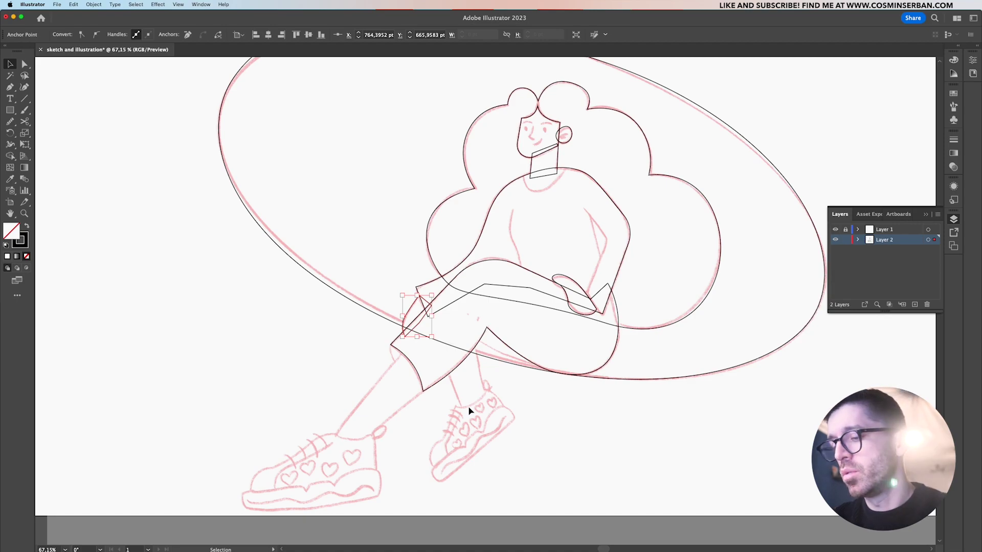
pyautogui.press('p')
pyautogui.scroll(3, 529, 368)
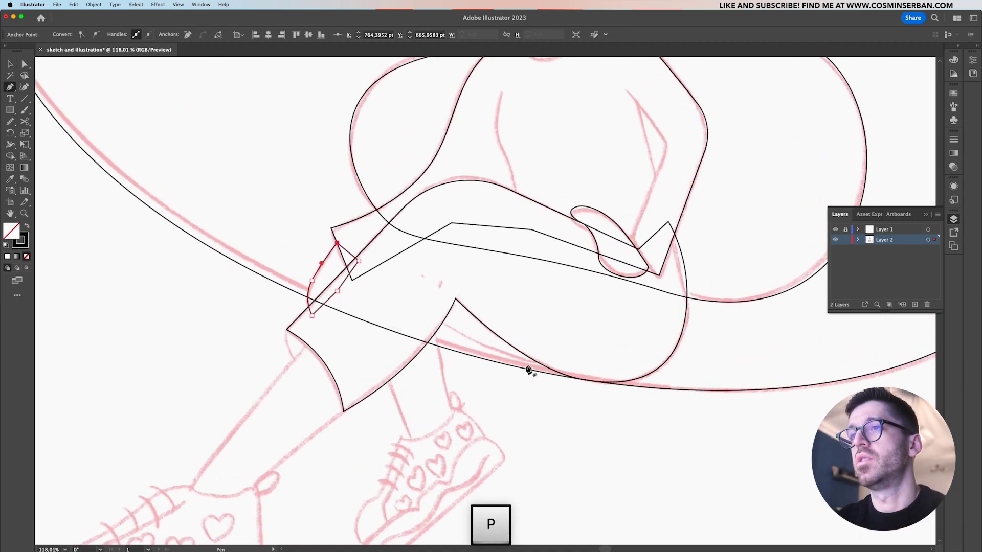
pyautogui.click(574, 378)
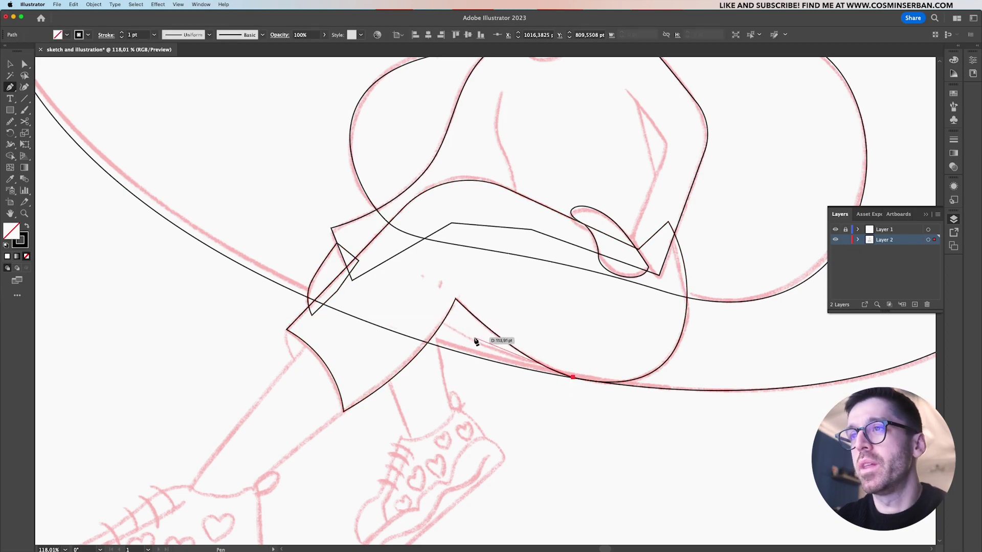
pyautogui.scroll(-3, 473, 340)
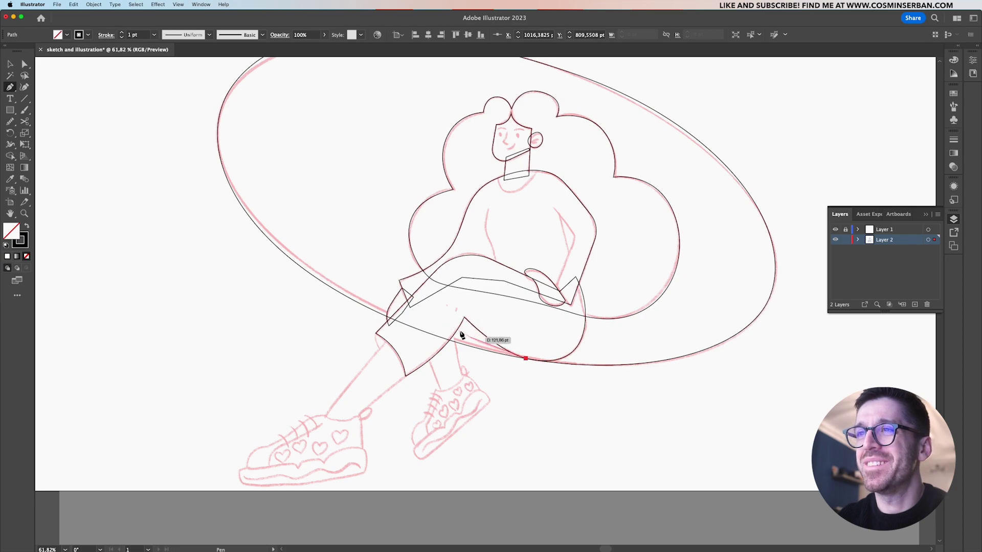
pyautogui.scroll(3, 468, 337)
pyautogui.moveTo(436, 312); pyautogui.dragTo(373, 263)
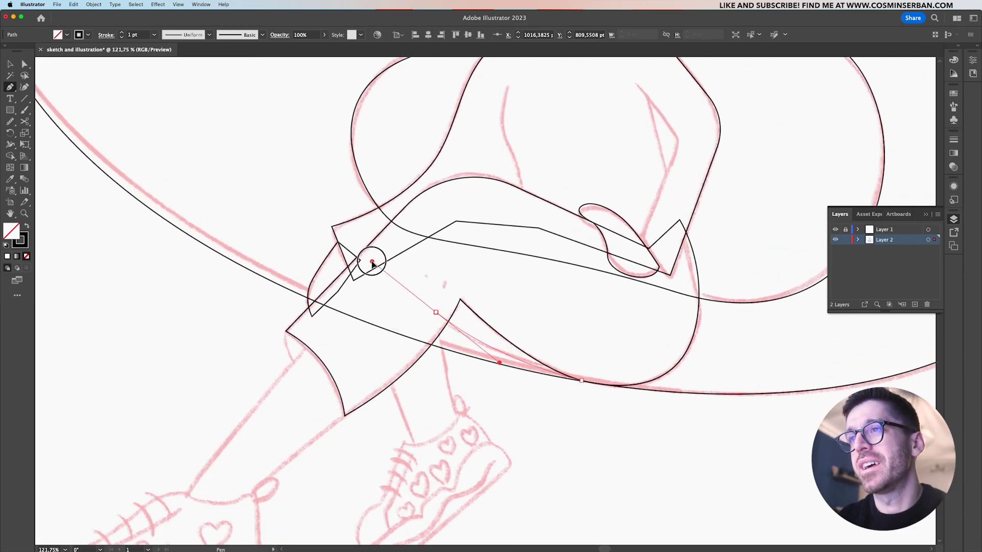
pyautogui.click(467, 264)
pyautogui.click(543, 321)
pyautogui.click(582, 379)
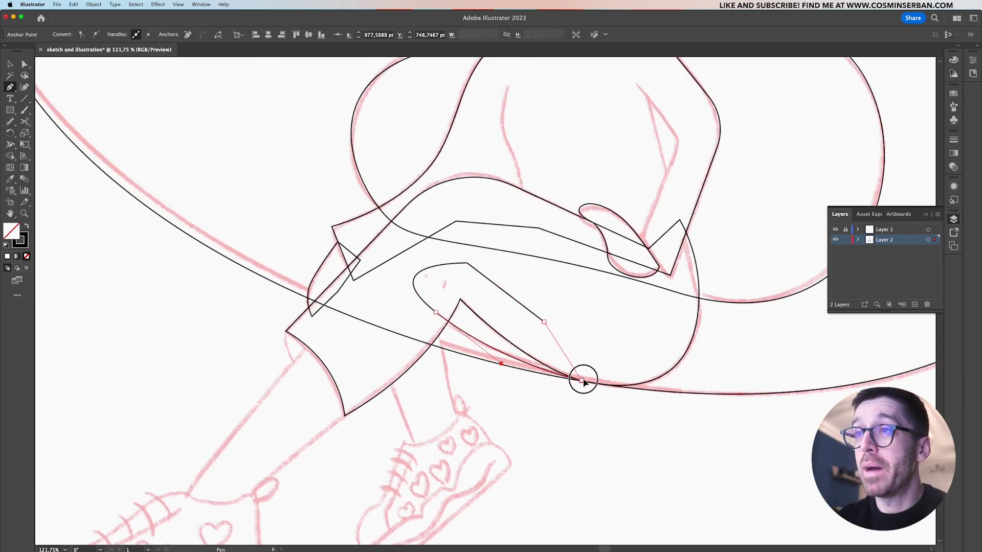
# Trace the rear lower leg as a four-point closed shape overlapping the trousers and the smaller shoe
pyautogui.scroll(-3, 493, 339)
pyautogui.scroll(2, 467, 379)
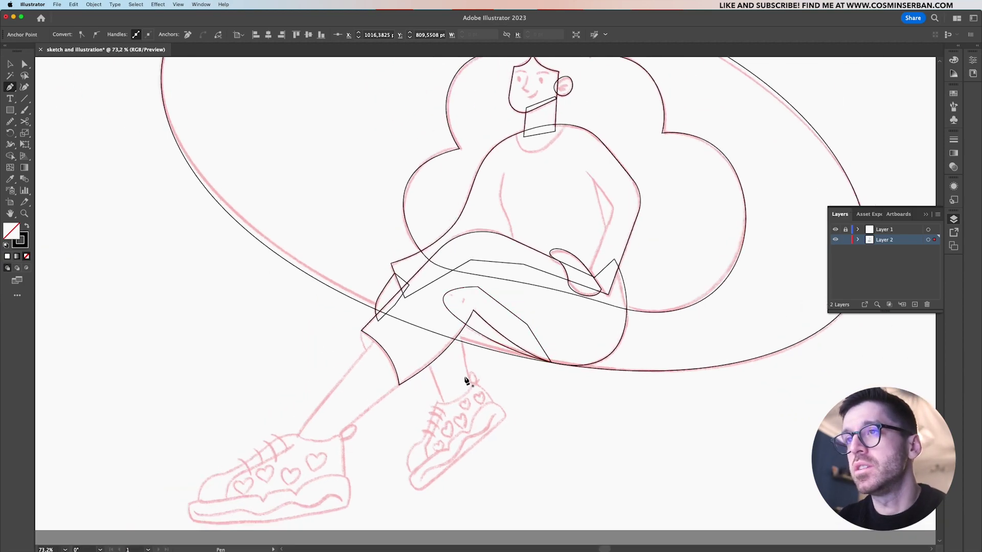
pyautogui.click(455, 304)
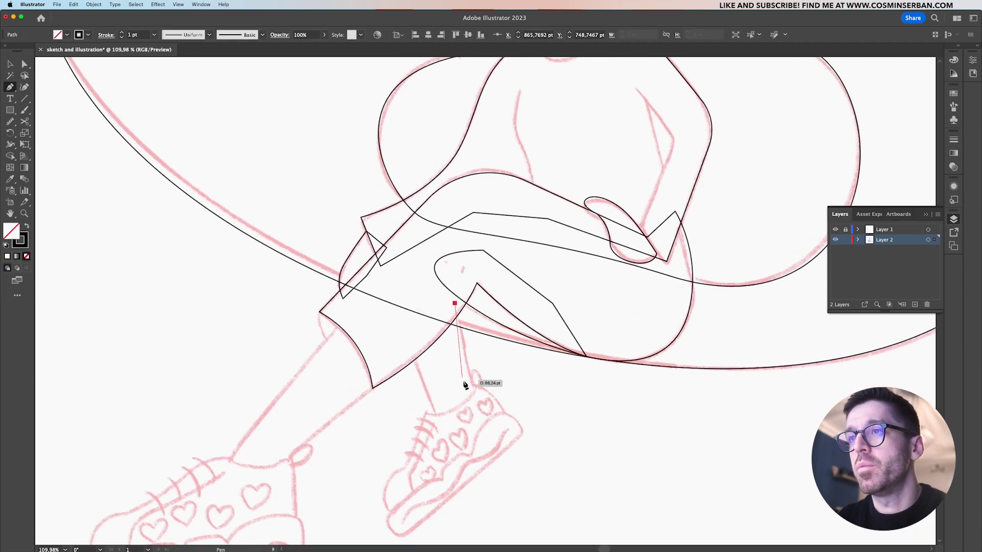
pyautogui.click(477, 405)
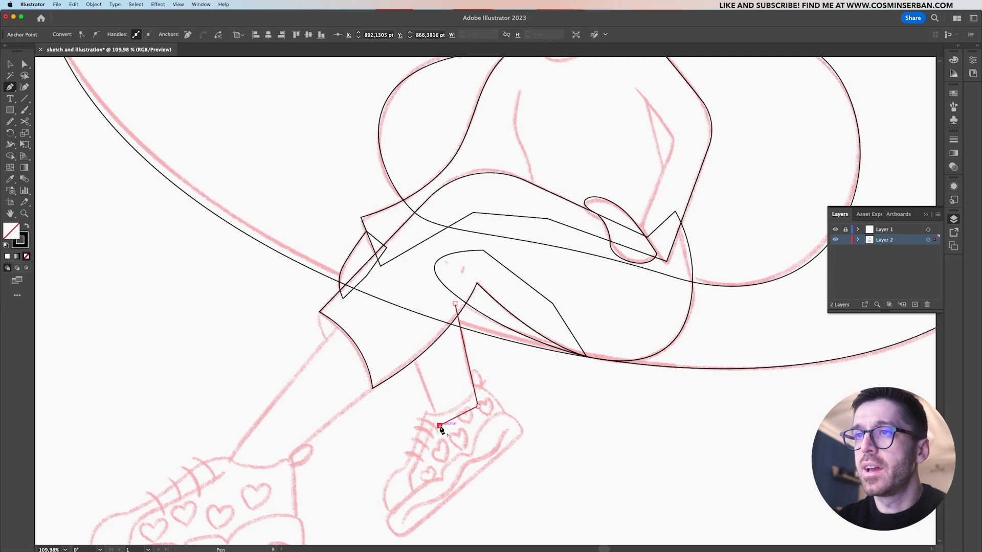
pyautogui.click(407, 342)
pyautogui.click(454, 304)
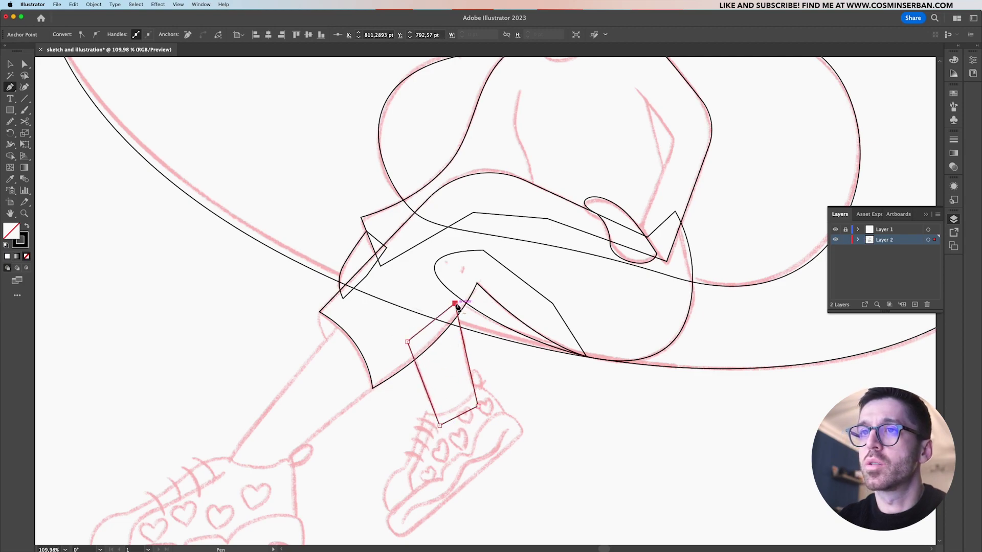
# Trace the front lower leg as a closed straight-sided shape from the trouser hem to the shoe opening, and deselect it
pyautogui.click(343, 321)
pyautogui.click(223, 467)
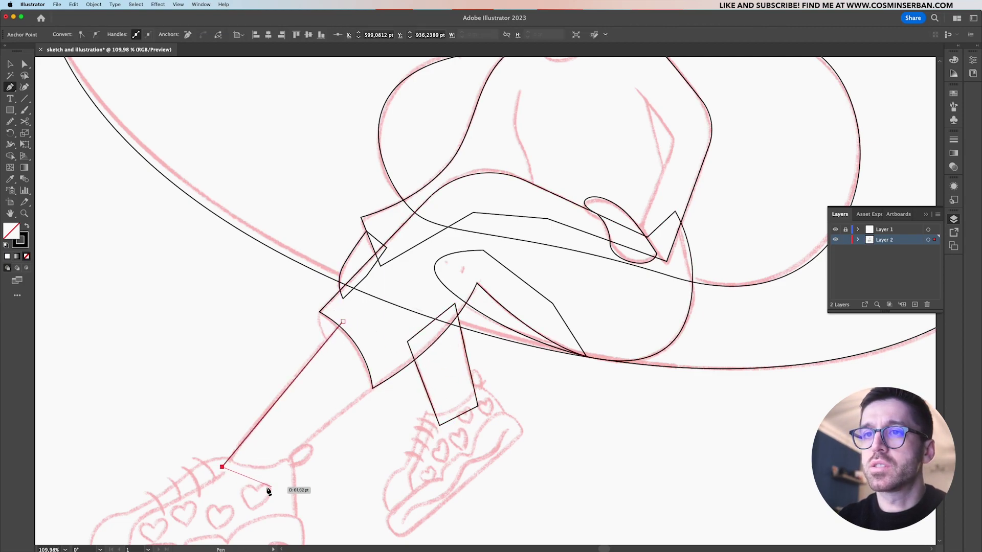
pyautogui.click(259, 480)
pyautogui.click(282, 471)
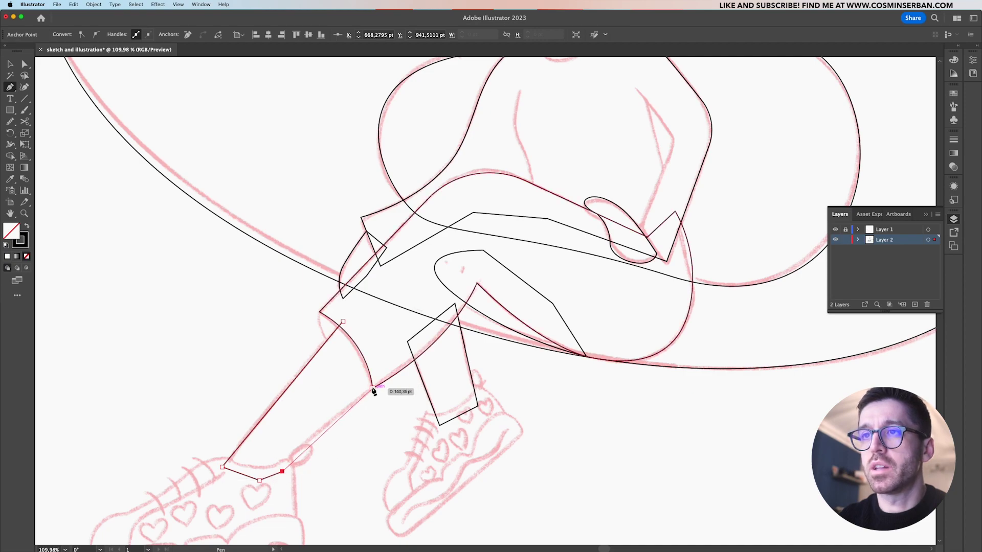
pyautogui.click(372, 387)
pyautogui.press('v')
pyautogui.click(388, 342)
pyautogui.press('super+0')
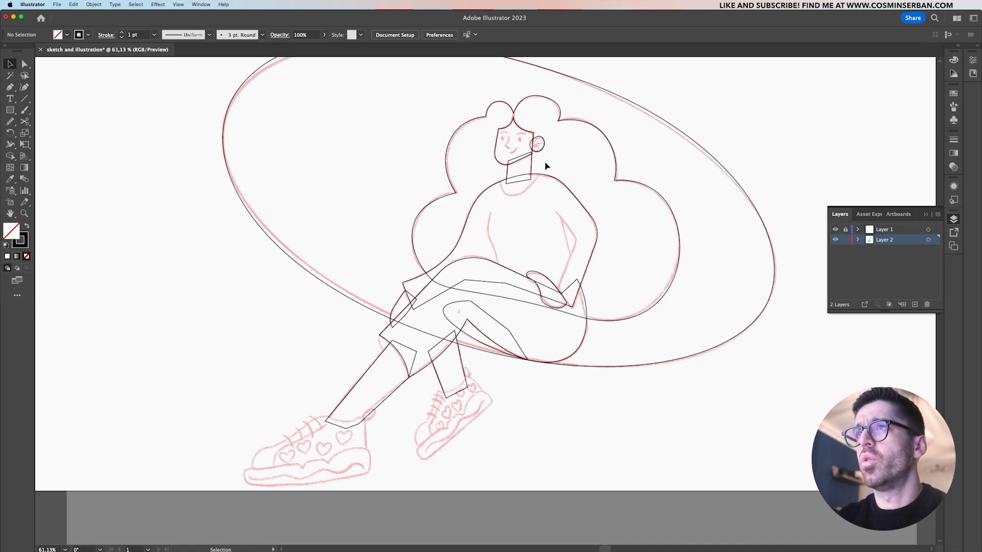
# Trace the sweater's round neckline as a closed curved shape extending above the shoulders across the neck, and deselect it
pyautogui.scroll(8, 546, 166)
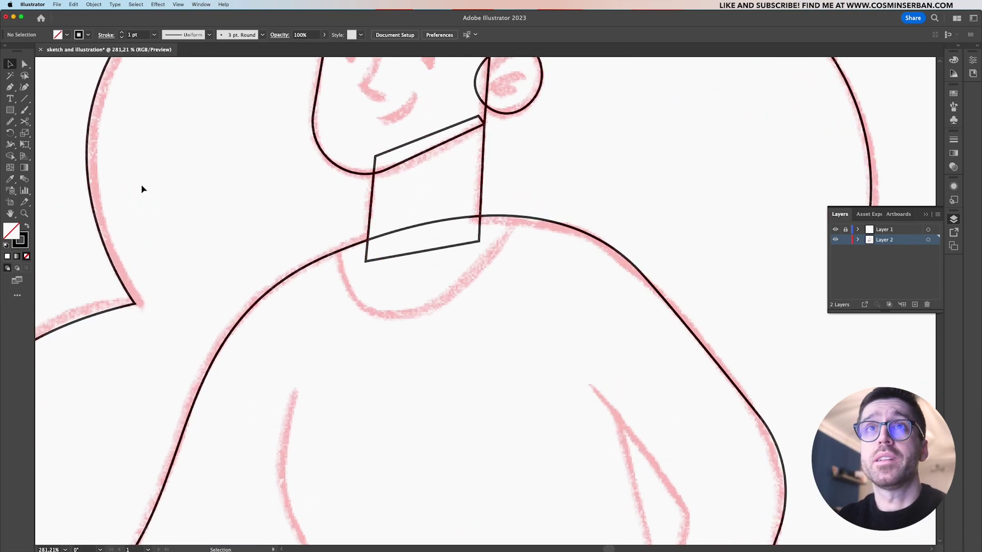
pyautogui.click(339, 225)
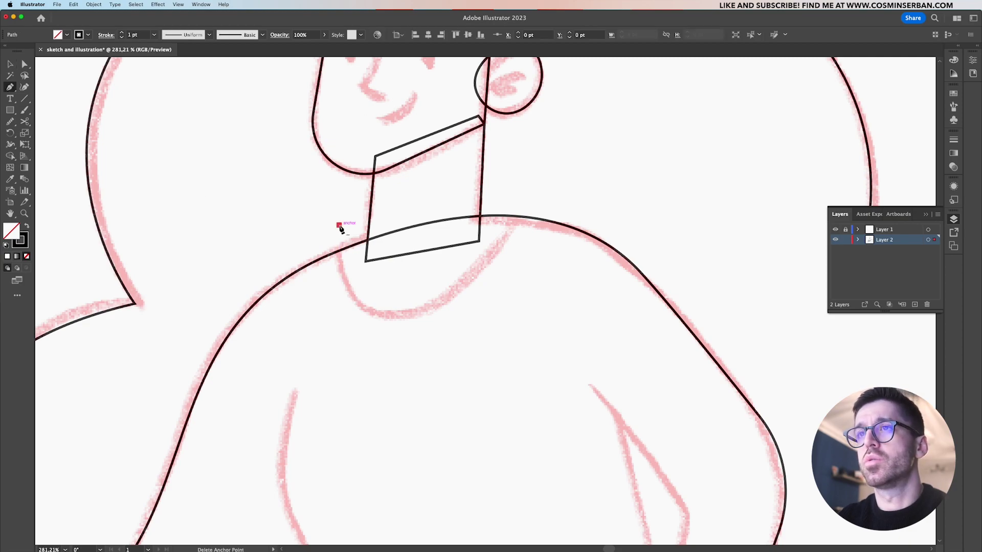
pyautogui.moveTo(403, 321); pyautogui.dragTo(450, 315)
pyautogui.click(533, 190)
pyautogui.click(338, 225)
pyautogui.press('v')
pyautogui.click(381, 298)
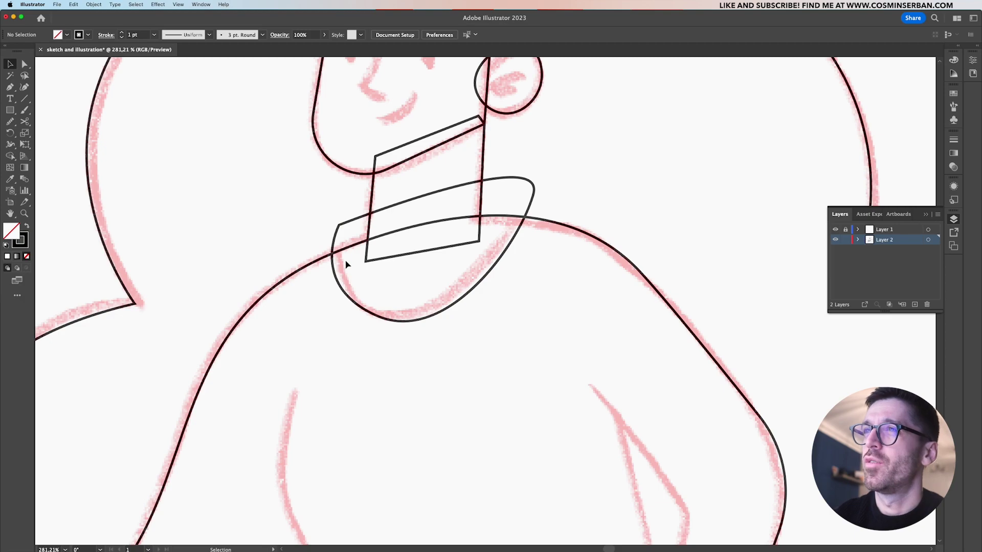
# Trace the gap between the bent arm and the torso as a closed triangle, and deselect it
pyautogui.scroll(-8, 346, 264)
pyautogui.press('p')
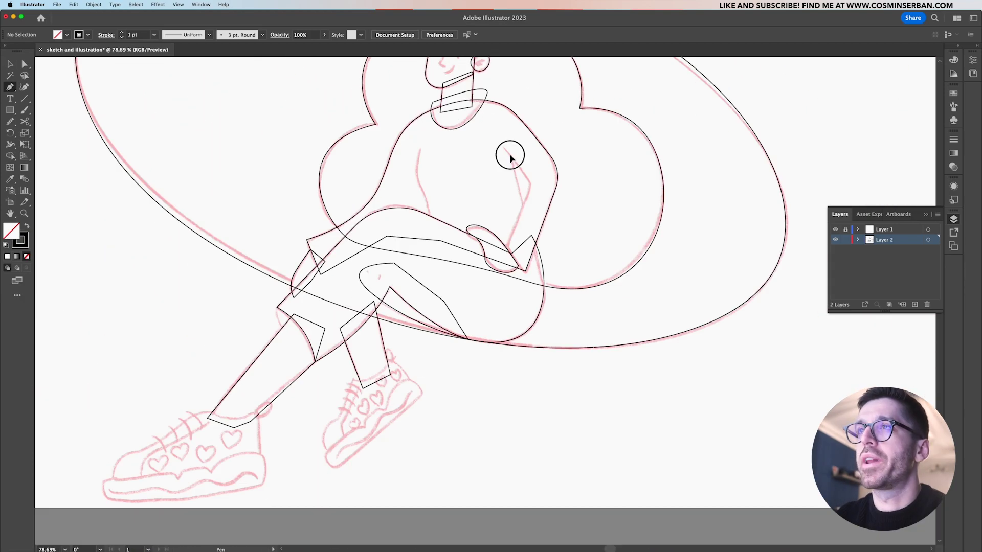
pyautogui.click(509, 155)
pyautogui.click(529, 181)
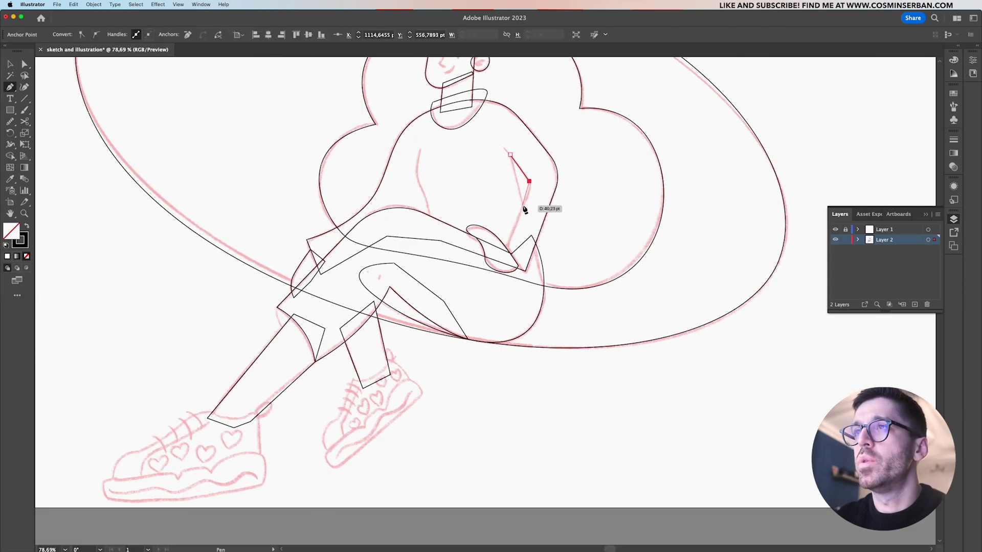
pyautogui.click(522, 206)
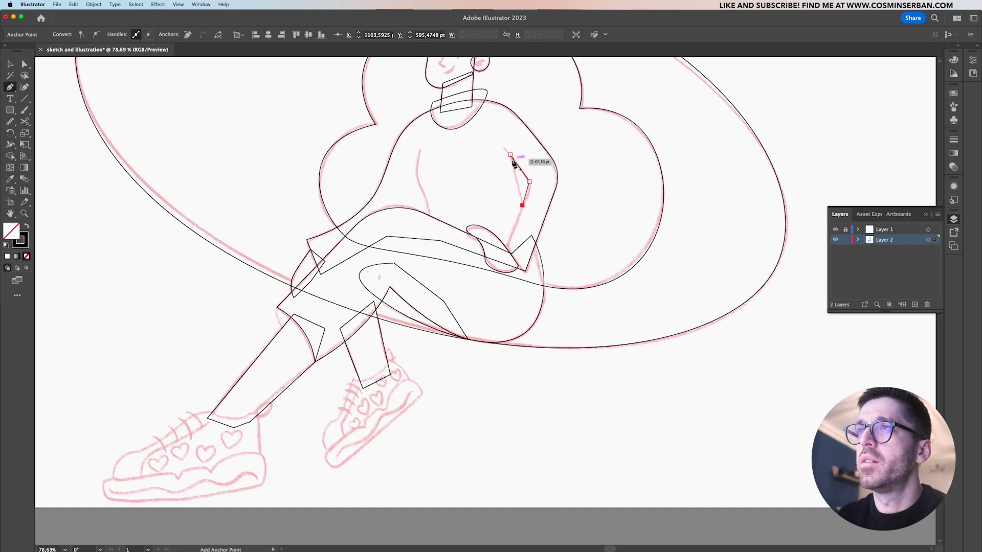
pyautogui.press('v')
pyautogui.click(542, 172)
# Round the elbow-side corner of the arm-gap triangle to a radius of about 15 pt, and deselect
pyautogui.scroll(8, 531, 182)
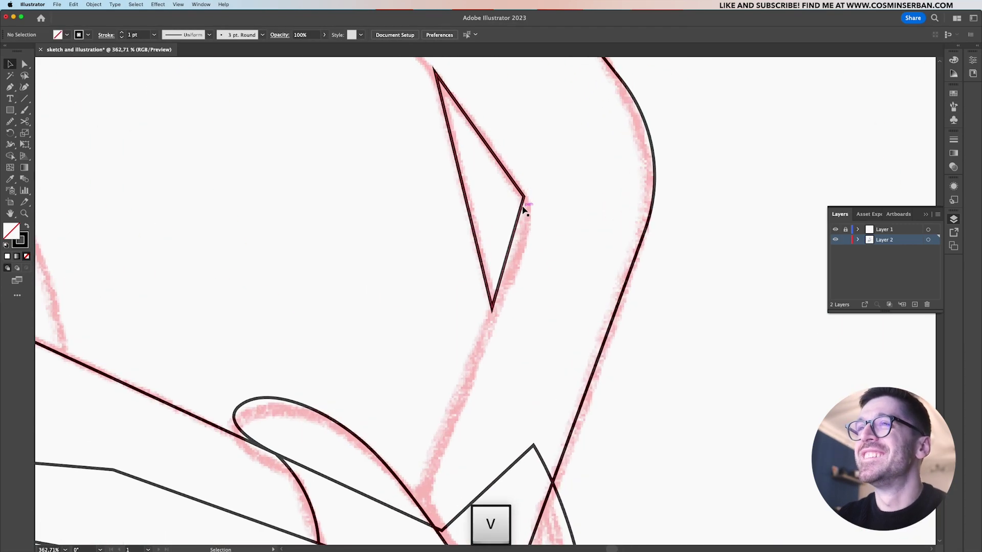
pyautogui.press('a')
pyautogui.click(522, 197)
pyautogui.moveTo(518, 199); pyautogui.dragTo(476, 205)
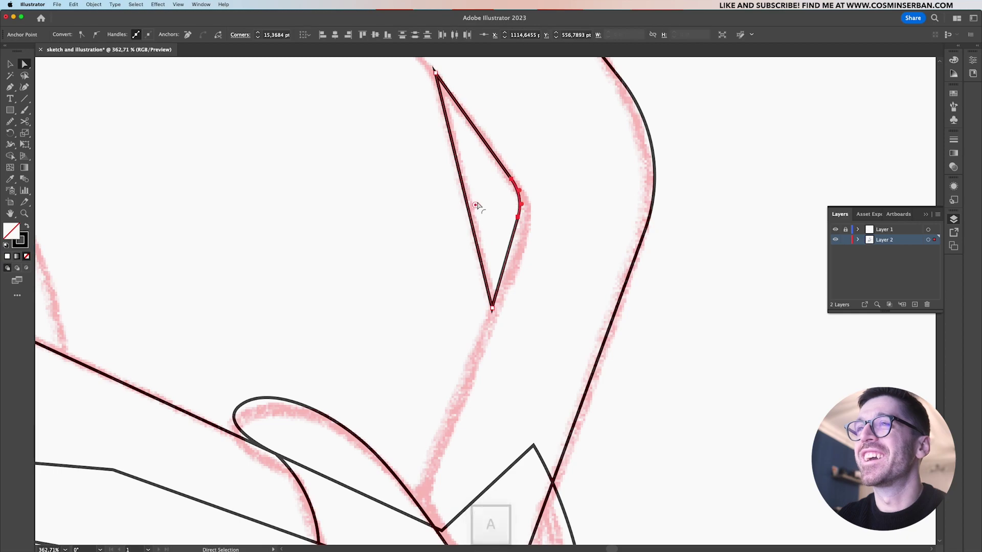
pyautogui.click(386, 250)
# Start the front shoe's upper with a curved toe cap path, and shorten its handle to smooth the curve
pyautogui.scroll(-6, 386, 250)
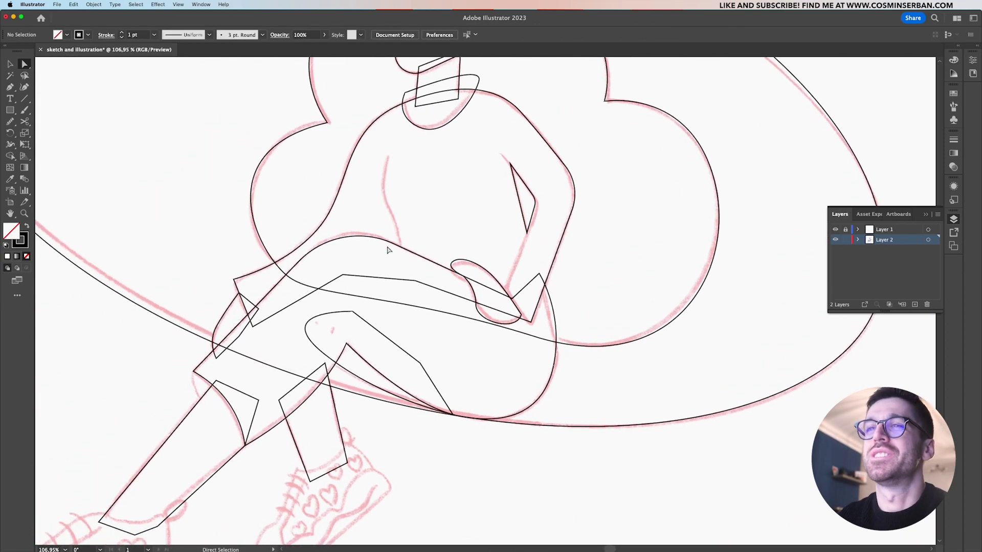
pyautogui.scroll(-3, 387, 250)
pyautogui.press('p')
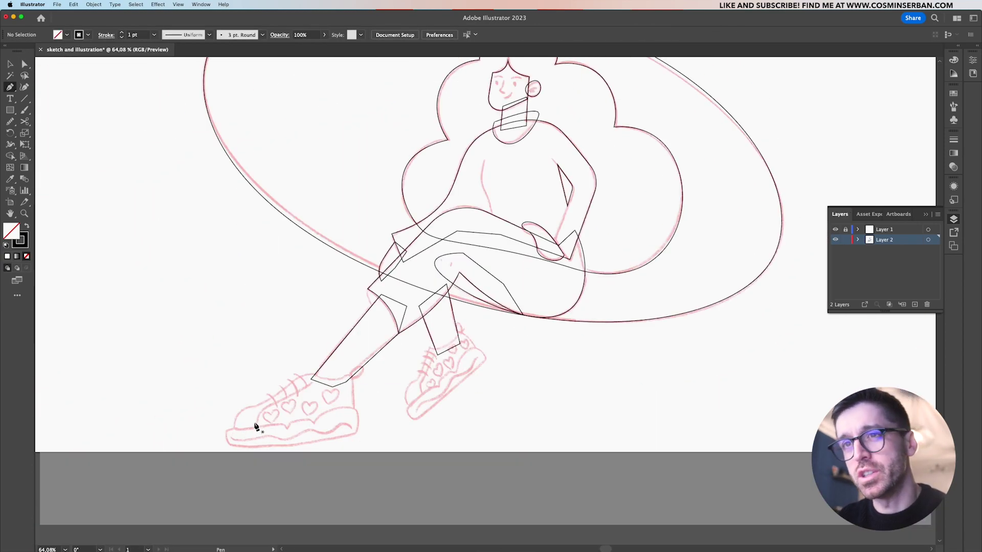
pyautogui.scroll(3, 247, 443)
pyautogui.click(229, 432)
pyautogui.moveTo(236, 393); pyautogui.dragTo(257, 375)
pyautogui.click(260, 388)
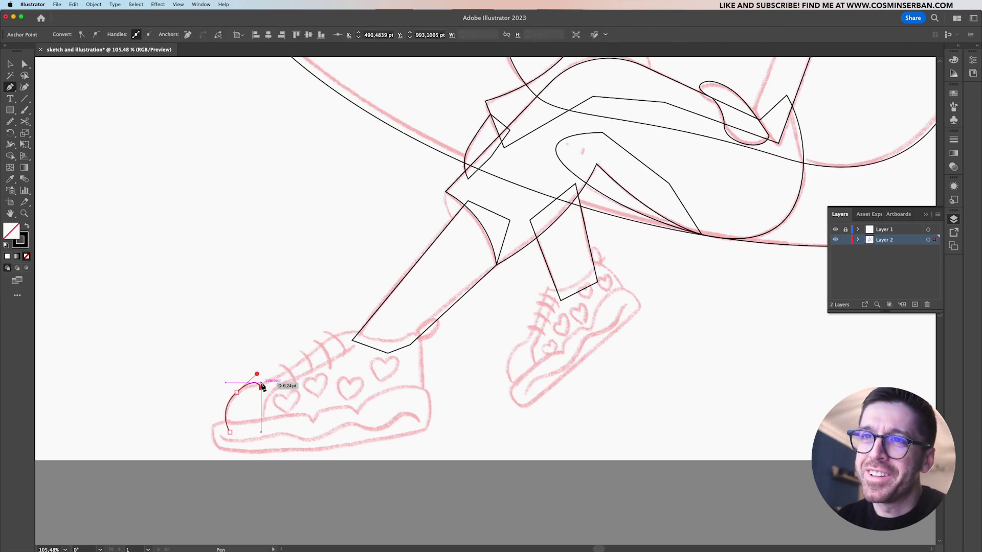
pyautogui.press('a')
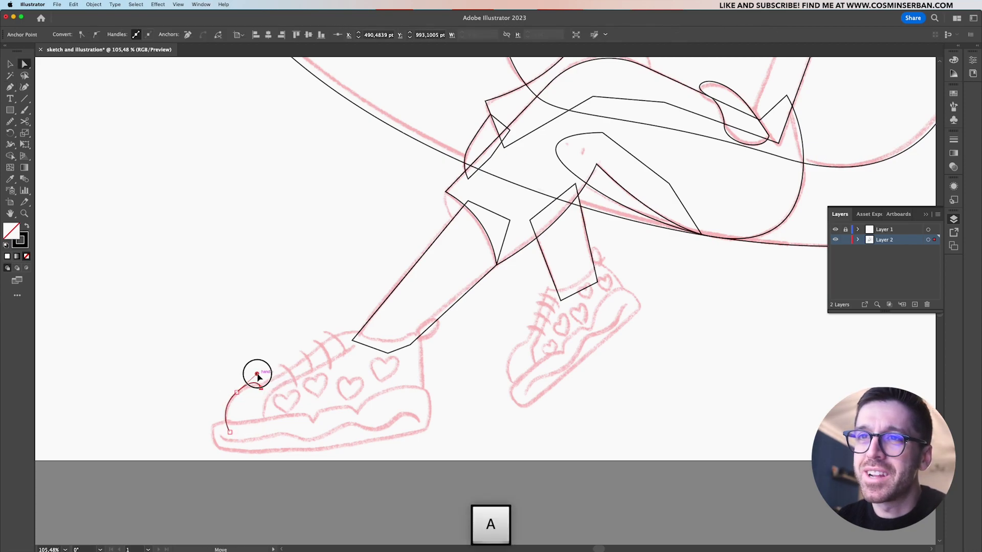
pyautogui.moveTo(257, 376); pyautogui.dragTo(247, 385)
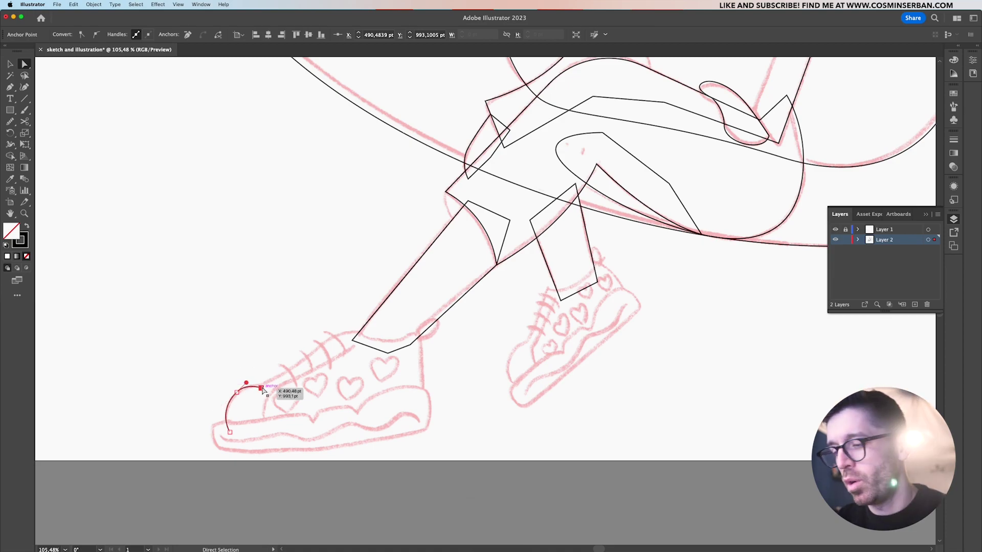
# Continue the front shoe's path up along the laces to the tongue and curve it through the ankle opening
pyautogui.press('p')
pyautogui.click(294, 367)
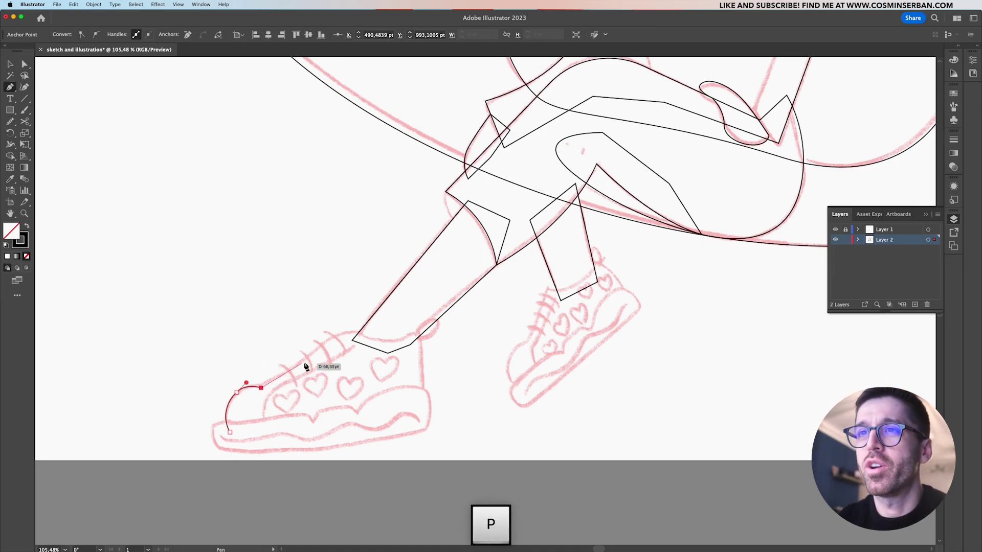
pyautogui.click(314, 353)
pyautogui.click(335, 339)
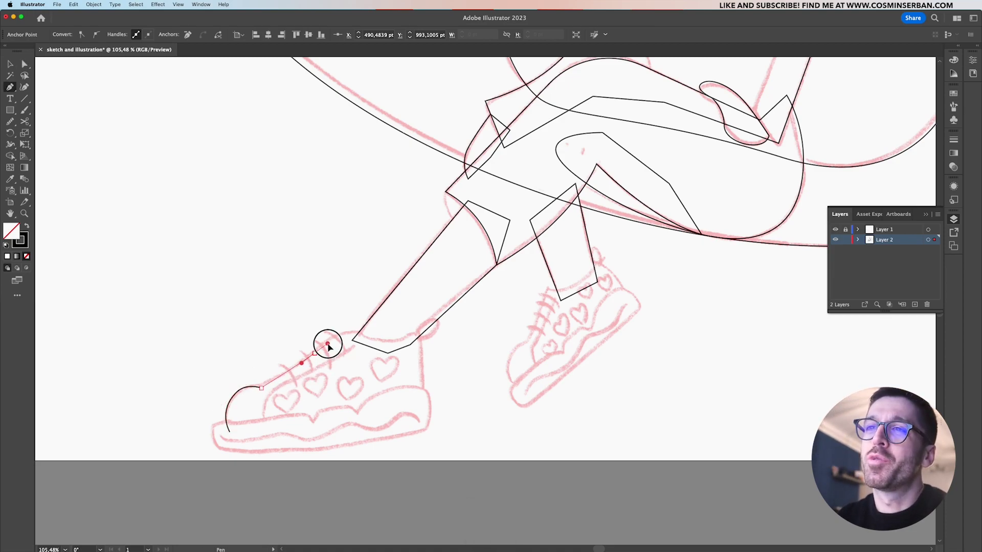
pyautogui.click(352, 330)
pyautogui.moveTo(388, 343); pyautogui.dragTo(410, 344)
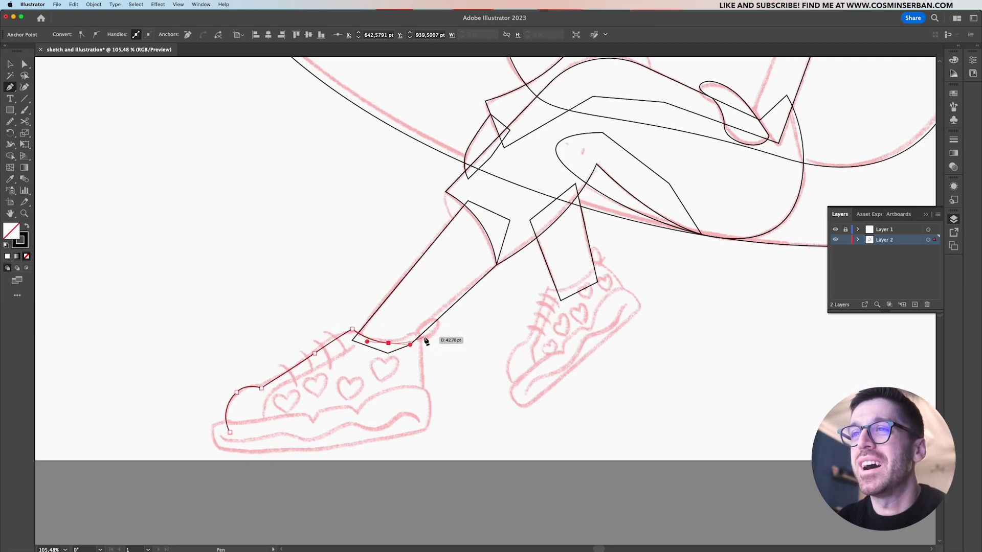
# Carry the shoe path down the heel and back along the sole to close it at the toe, and deselect
pyautogui.moveTo(423, 336); pyautogui.dragTo(428, 339)
pyautogui.moveTo(429, 403); pyautogui.dragTo(421, 411)
pyautogui.moveTo(341, 432); pyautogui.dragTo(297, 439)
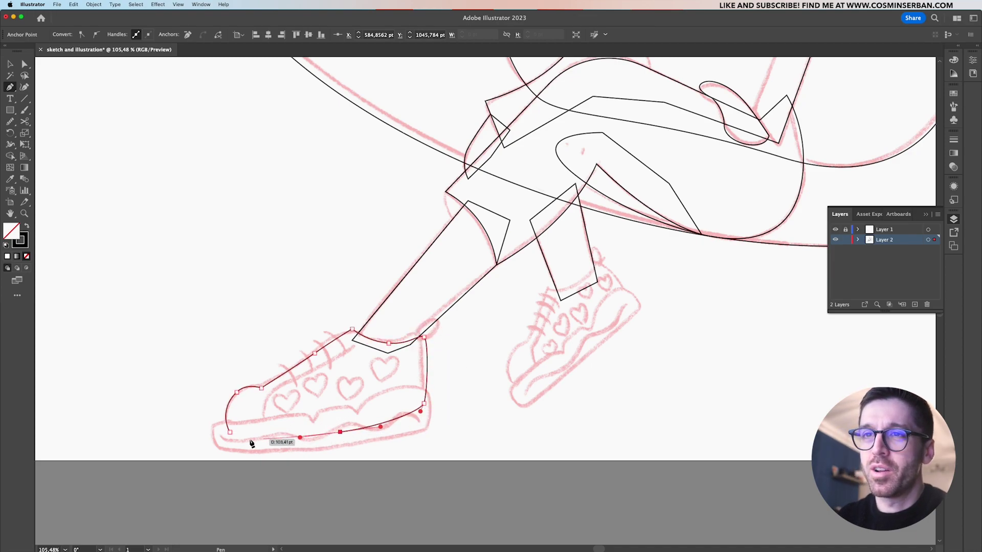
pyautogui.click(229, 432)
pyautogui.keyDown('super'); pyautogui.click(241, 443); pyautogui.keyUp('super')
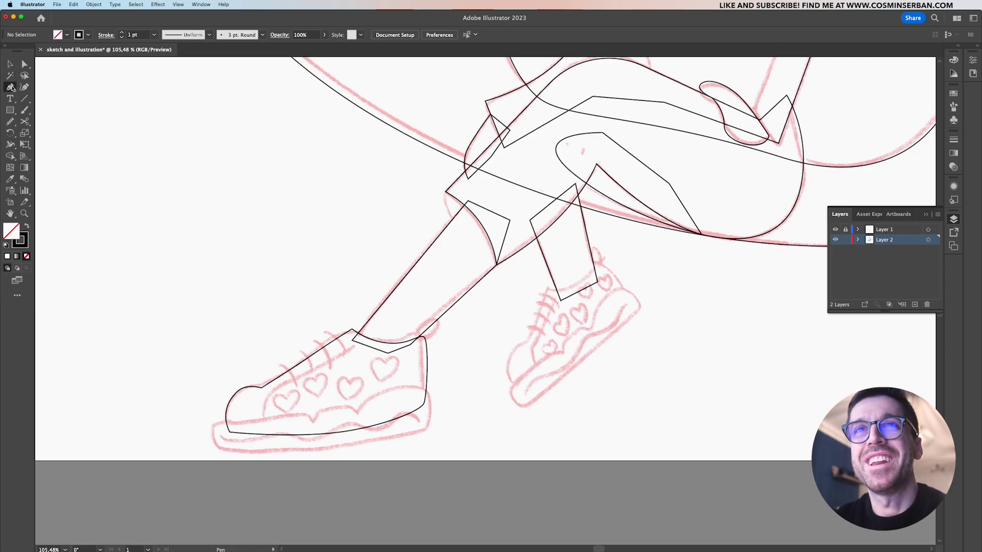
# Trace the front shoe's sole from the toe along its scalloped upper edge, around the heel and back along the underside
pyautogui.moveTo(211, 428); pyautogui.dragTo(217, 413)
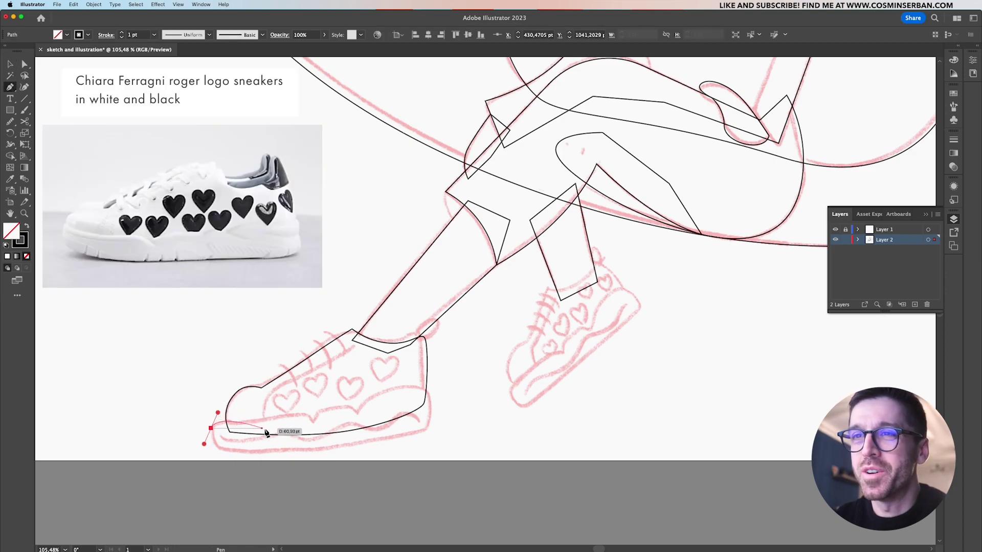
pyautogui.moveTo(306, 414); pyautogui.dragTo(411, 438)
pyautogui.click(322, 410)
pyautogui.click(424, 432)
pyautogui.click(314, 450)
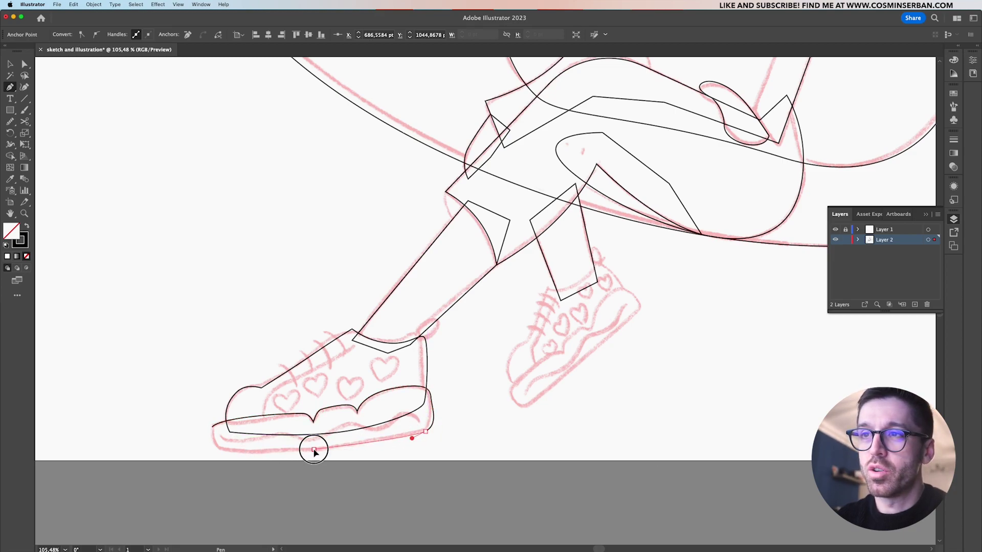
pyautogui.moveTo(314, 452); pyautogui.dragTo(278, 452)
pyautogui.click(217, 450)
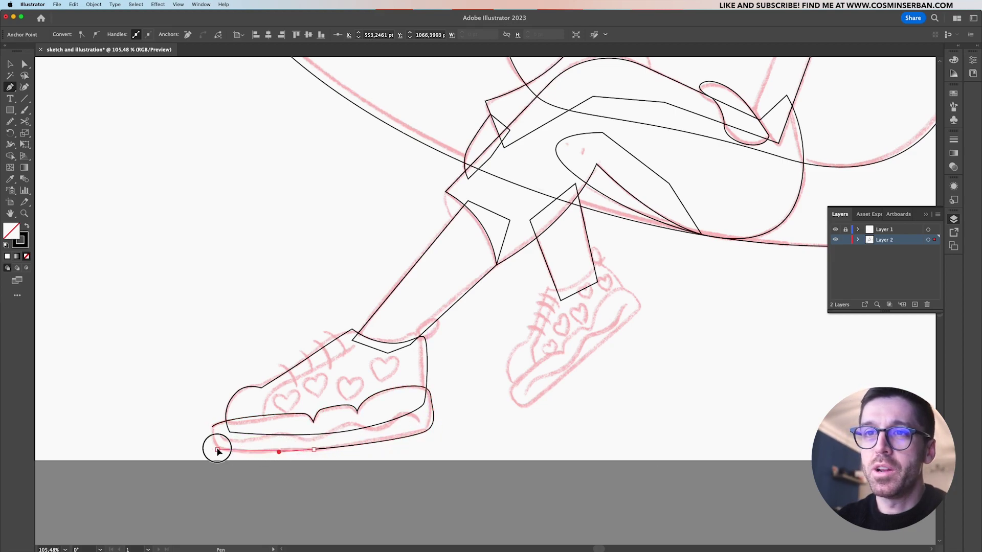
# Close the front shoe's sole outline at the toe, and trace the wavy line inside it from toe to heel
pyautogui.moveTo(217, 451); pyautogui.dragTo(404, 399)
pyautogui.click(218, 436)
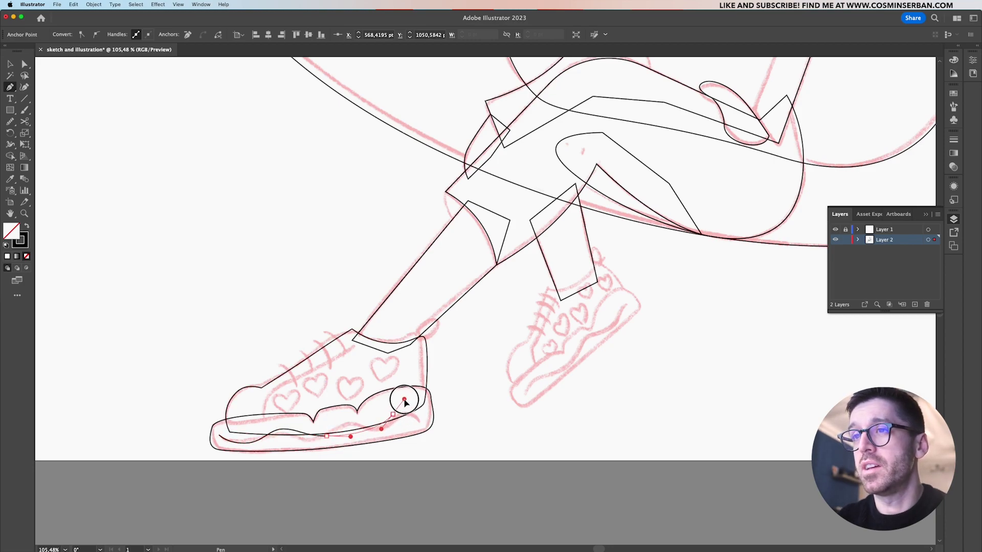
pyautogui.click(419, 426)
pyautogui.press('v')
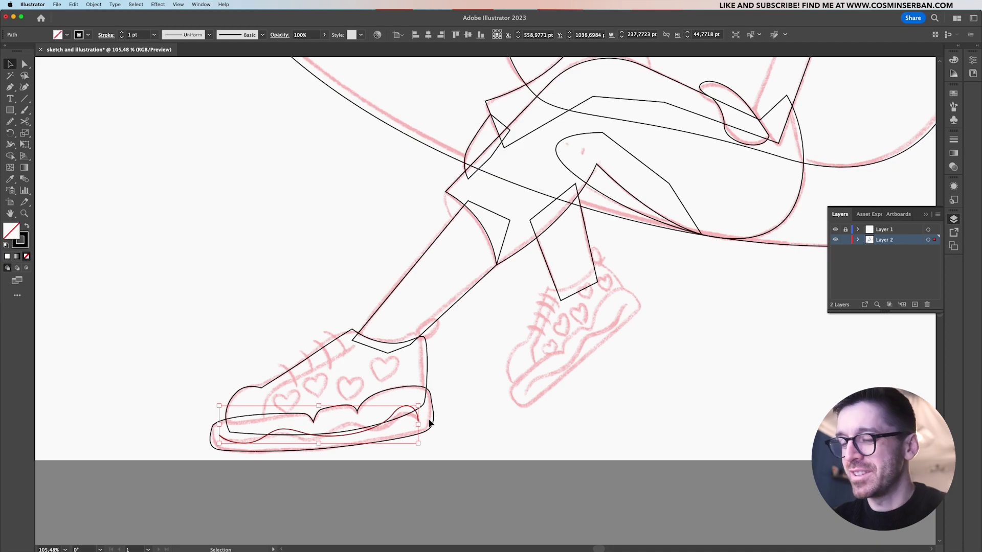
# Start the rear shoe's upper with the Pen tool, tracing down the laces, around the toe cap and along the sole
pyautogui.press('p')
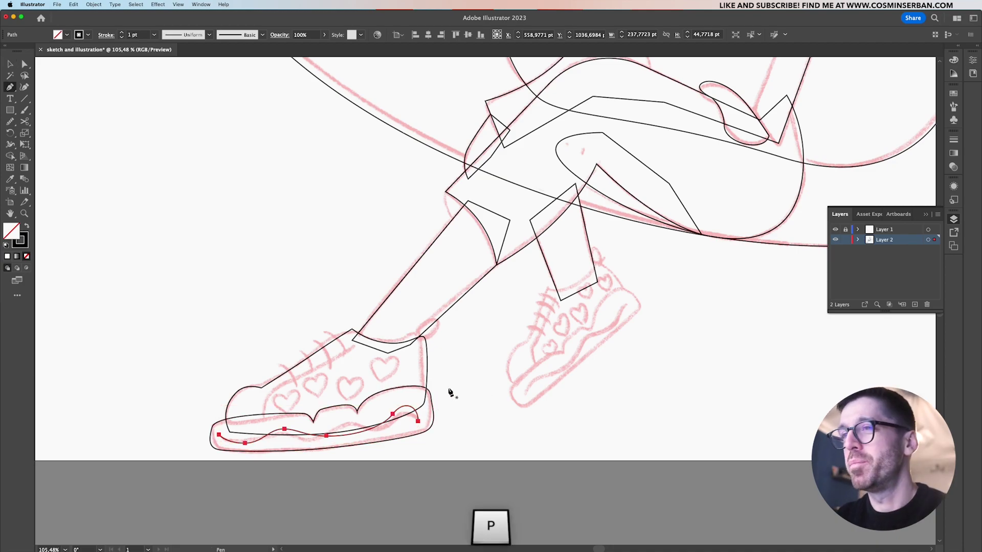
pyautogui.scroll(3, 558, 295)
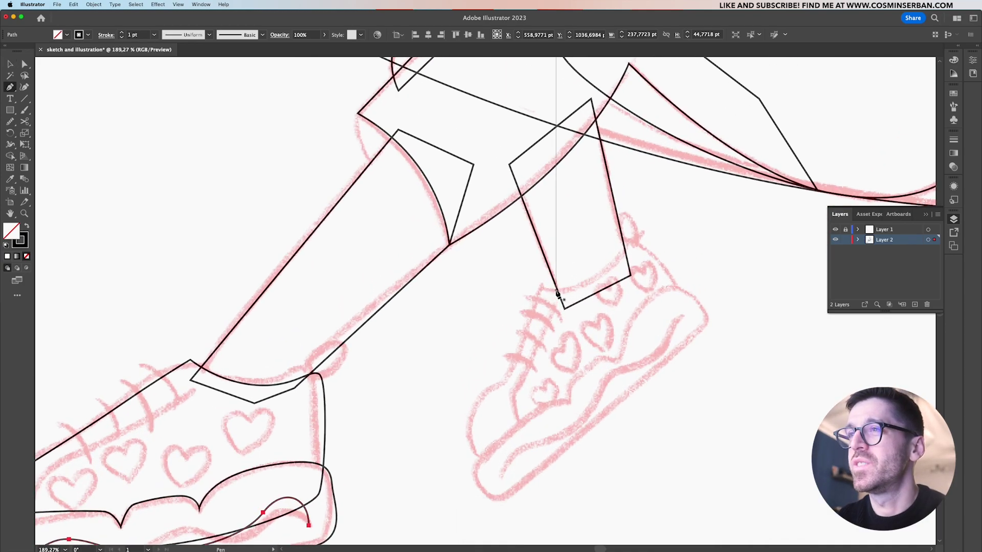
pyautogui.click(506, 383)
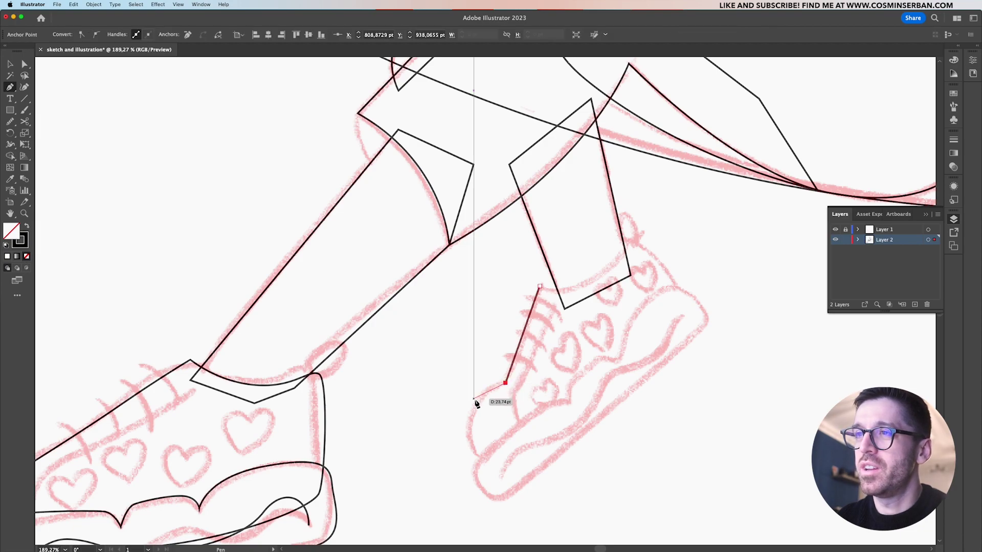
pyautogui.moveTo(472, 410); pyautogui.dragTo(468, 432)
pyautogui.moveTo(490, 466); pyautogui.dragTo(508, 469)
pyautogui.click(655, 335)
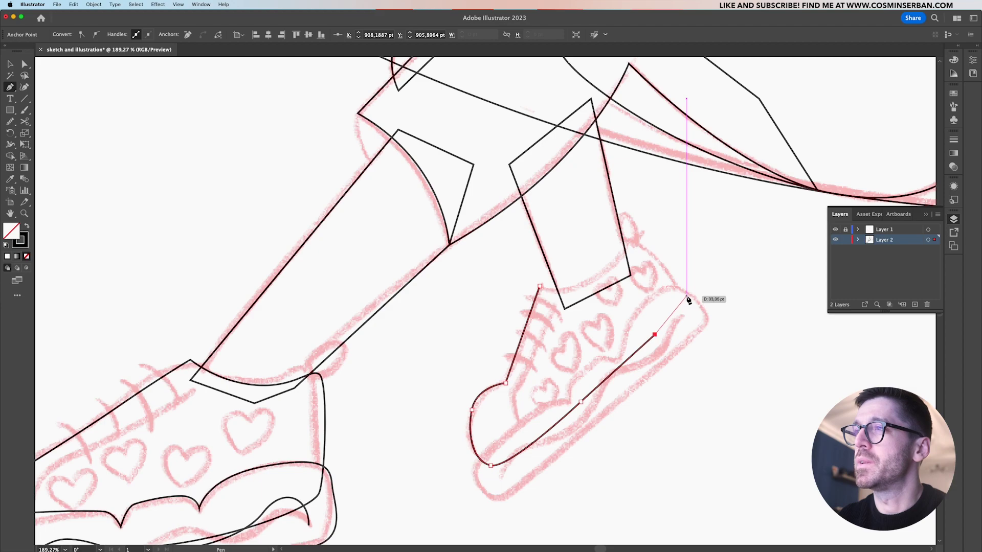
# Carry the rear shoe's upper around the heel and through the curved ankle opening to close it at the laces
pyautogui.moveTo(687, 295); pyautogui.dragTo(682, 276)
pyautogui.click(636, 244)
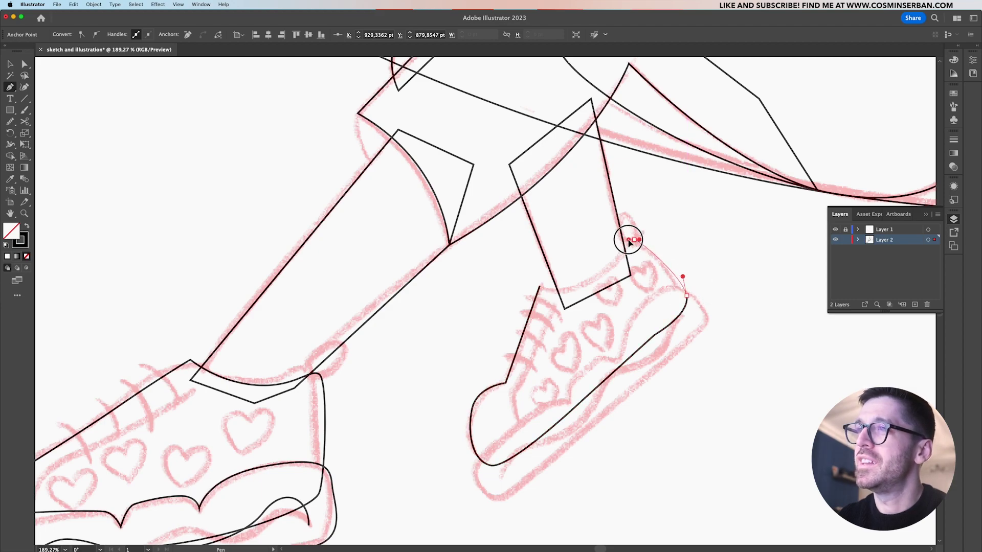
pyautogui.moveTo(625, 250); pyautogui.dragTo(590, 280)
pyautogui.click(540, 286)
# Trace the rear shoe's sole around the toe and along its underside up to the heel
pyautogui.moveTo(474, 475); pyautogui.dragTo(475, 483)
pyautogui.moveTo(503, 499); pyautogui.dragTo(521, 502)
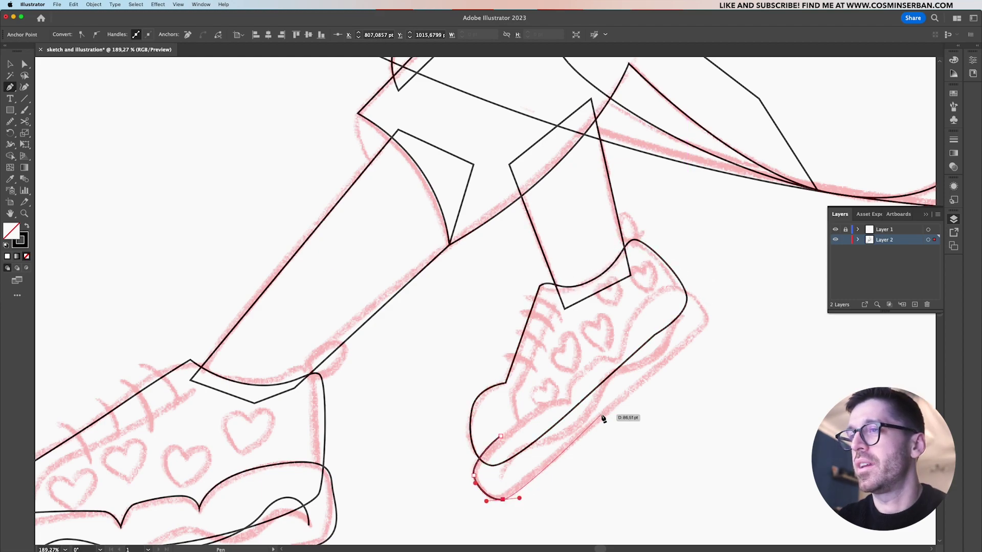
pyautogui.moveTo(602, 415); pyautogui.dragTo(630, 395)
pyautogui.click(710, 315)
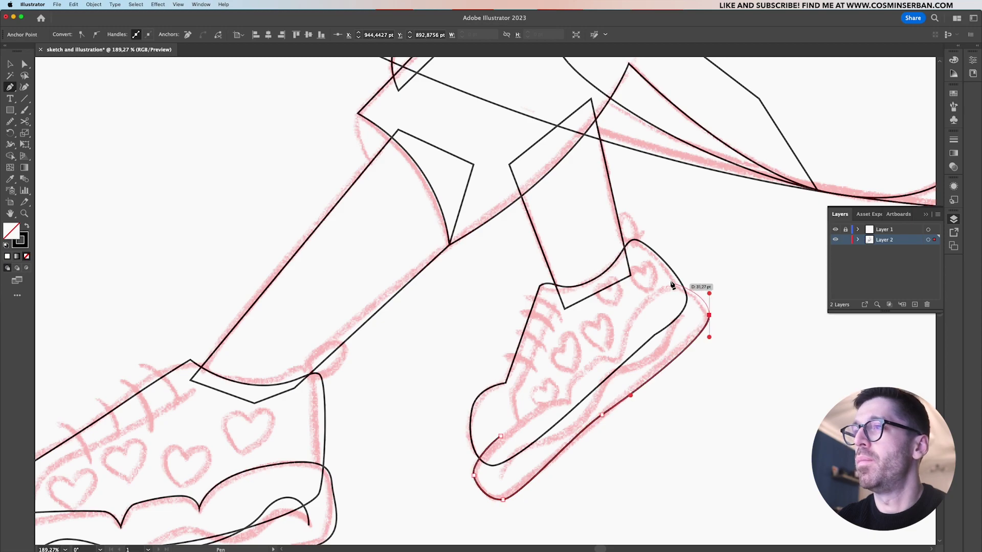
# Trace the rear sole's scalloped upper edge from the heel back to the toe, close the path and deselect it
pyautogui.moveTo(658, 288); pyautogui.dragTo(645, 300)
pyautogui.click(618, 356)
pyautogui.click(597, 359)
pyautogui.moveTo(570, 386); pyautogui.dragTo(569, 406)
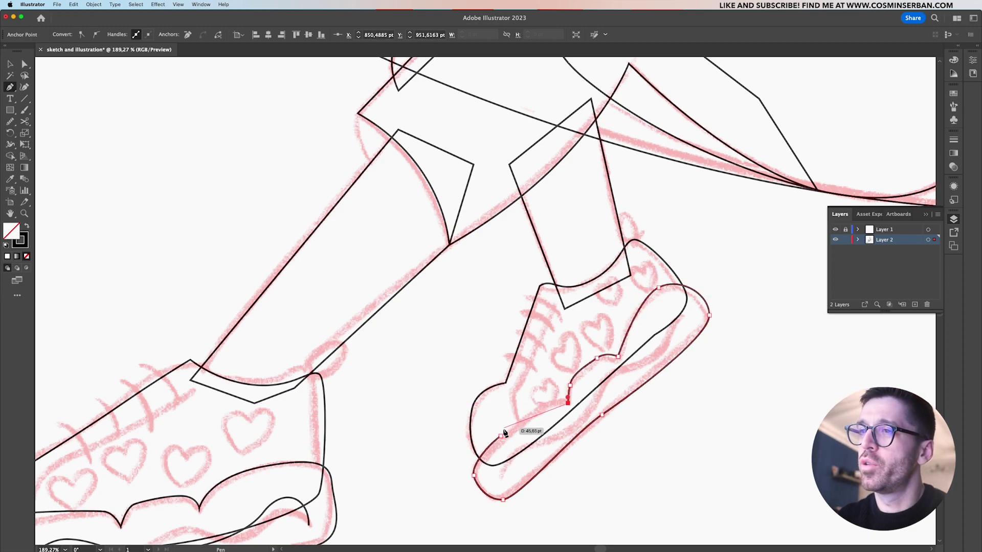
pyautogui.moveTo(500, 435); pyautogui.dragTo(472, 468)
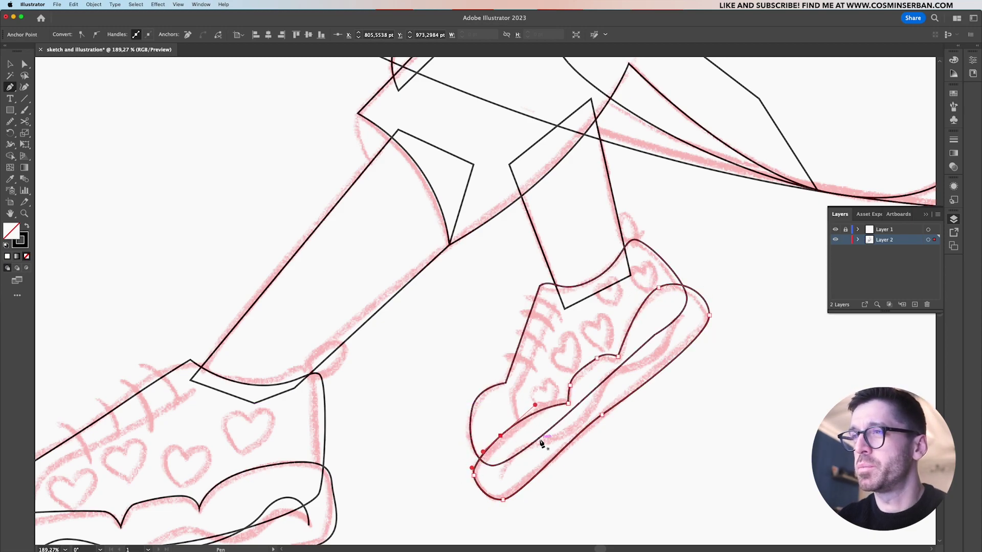
pyautogui.scroll(-3, 541, 443)
pyautogui.press('v')
pyautogui.click(642, 449)
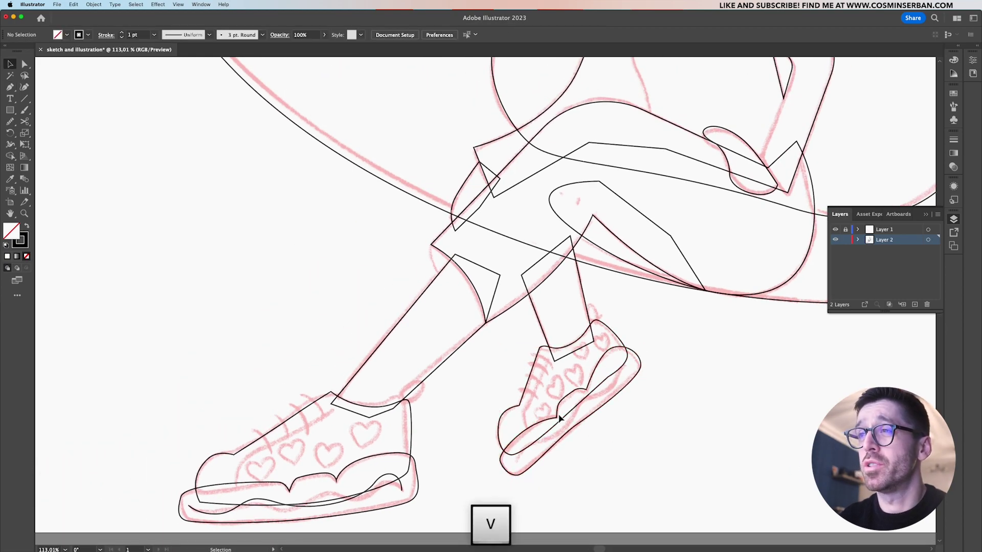
pyautogui.click(503, 447)
pyautogui.moveTo(498, 473); pyautogui.dragTo(470, 504)
pyautogui.hotkey('ctrl', 'z')
pyautogui.click(649, 401)
# Trace the eyebrow nearer the ear as an open arched stroke with the Pen tool
pyautogui.scroll(-3, 483, 442)
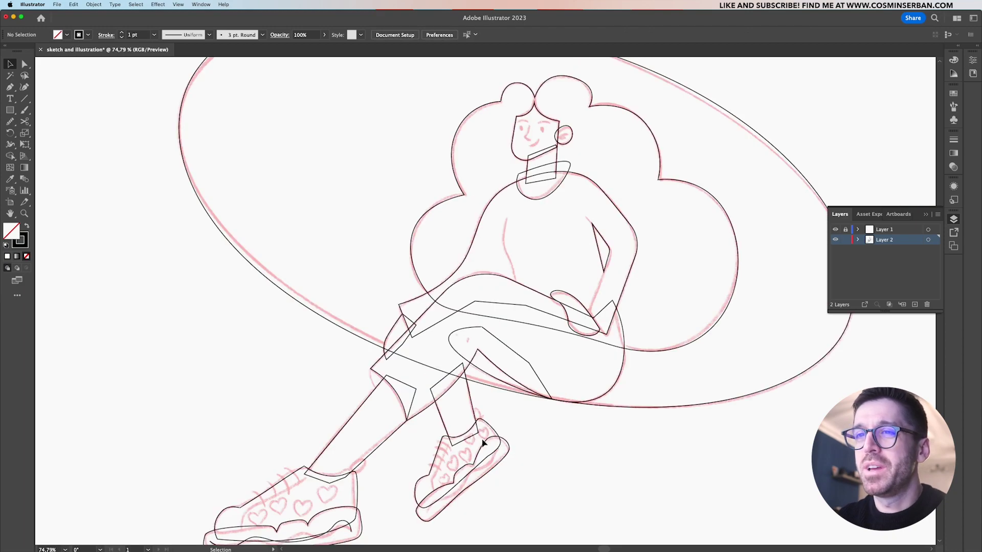
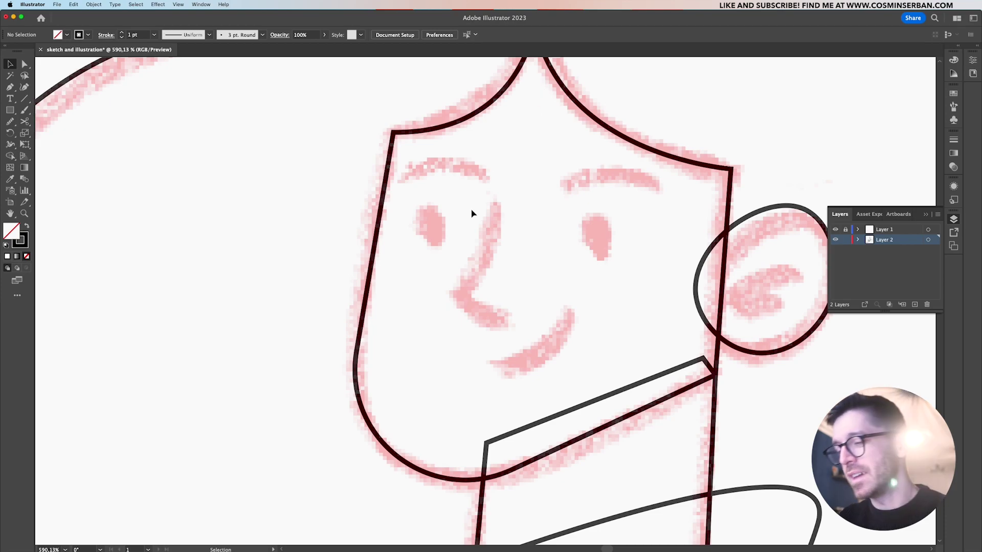
pyautogui.press('p')
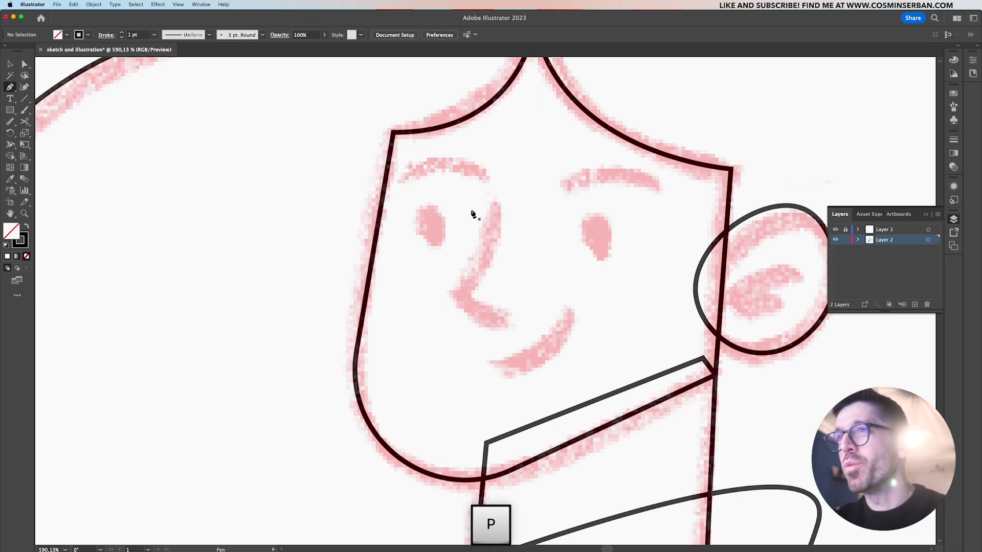
pyautogui.click(550, 198)
pyautogui.moveTo(603, 175); pyautogui.dragTo(644, 174)
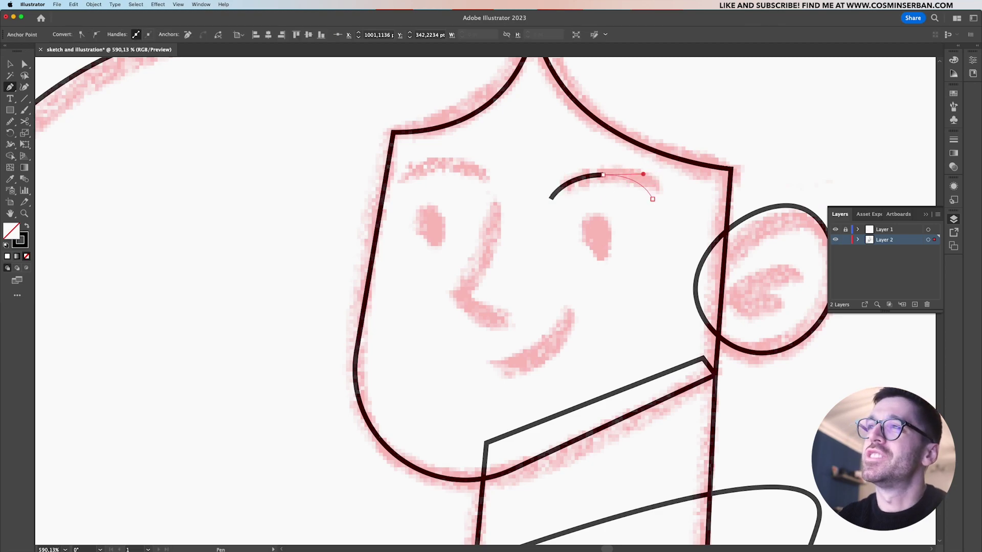
pyautogui.click(652, 199)
pyautogui.press('v')
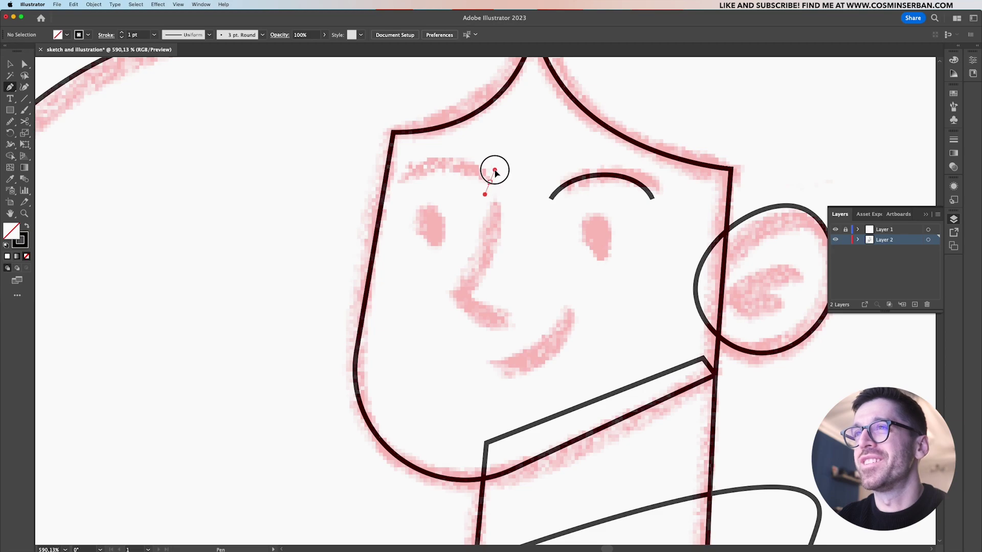
# Trace the eyebrow farther from the ear as a closed shape, rounded near the nose and tapering to a point
pyautogui.moveTo(494, 173)
pyautogui.mouseDown()
pyautogui.moveTo(498, 164)
pyautogui.moveTo(429, 152)
pyautogui.moveTo(474, 172)
pyautogui.moveTo(506, 170)
pyautogui.mouseUp()
pyautogui.click(393, 185)
pyautogui.press('v')
pyautogui.click(516, 183)
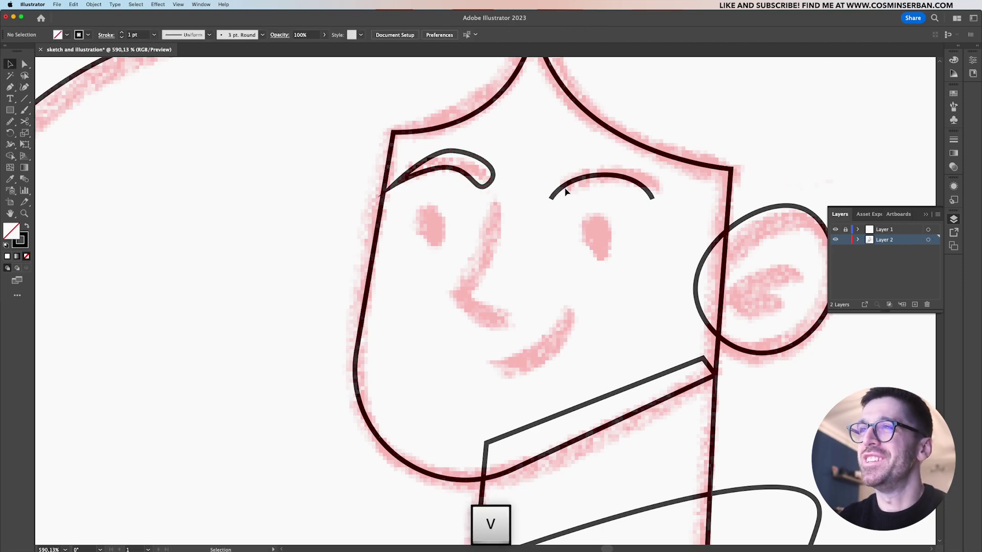
# Delete the open eyebrow arc and retrace the eyebrow nearer the ear as a closed shape tapering to an outer point
pyautogui.click(567, 184)
pyautogui.press('Delete')
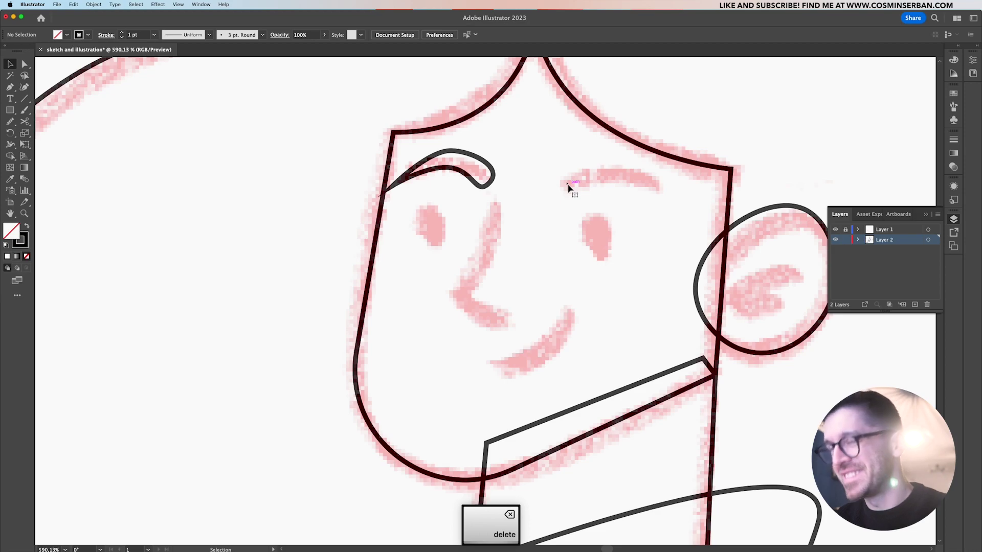
pyautogui.press('p')
pyautogui.moveTo(554, 187); pyautogui.dragTo(556, 208)
pyautogui.moveTo(598, 183)
pyautogui.mouseDown()
pyautogui.moveTo(616, 176)
pyautogui.moveTo(677, 211)
pyautogui.mouseUp()
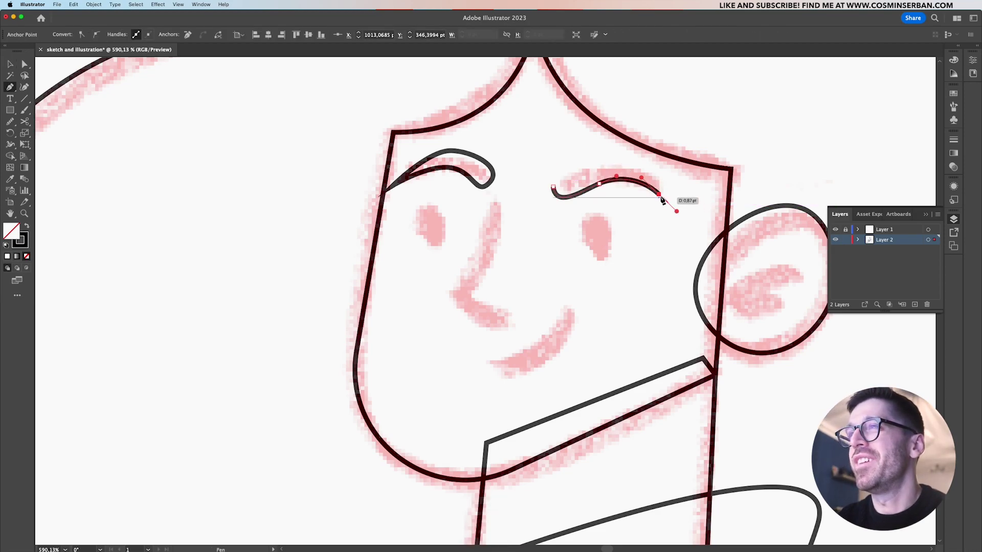
pyautogui.moveTo(617, 165); pyautogui.dragTo(580, 160)
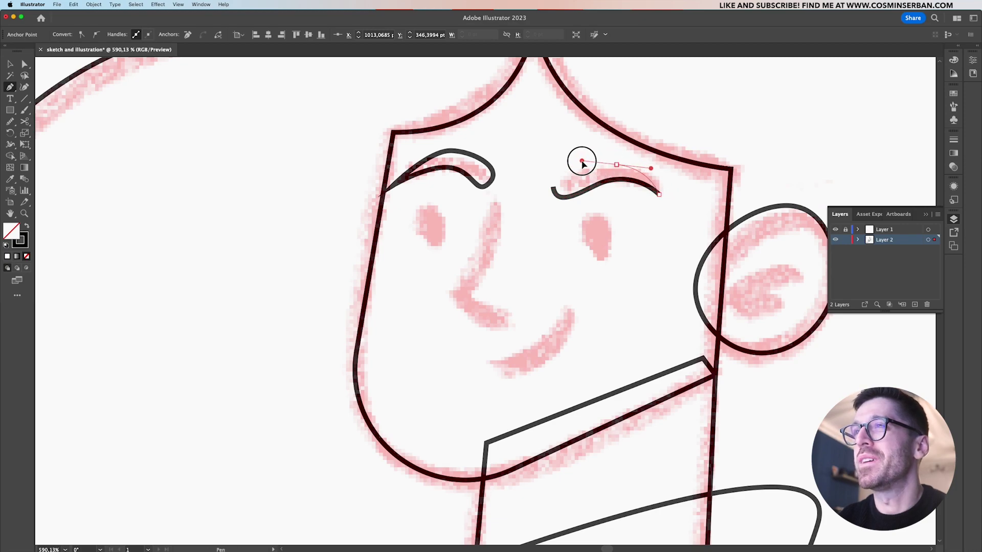
pyautogui.moveTo(553, 190); pyautogui.dragTo(548, 226)
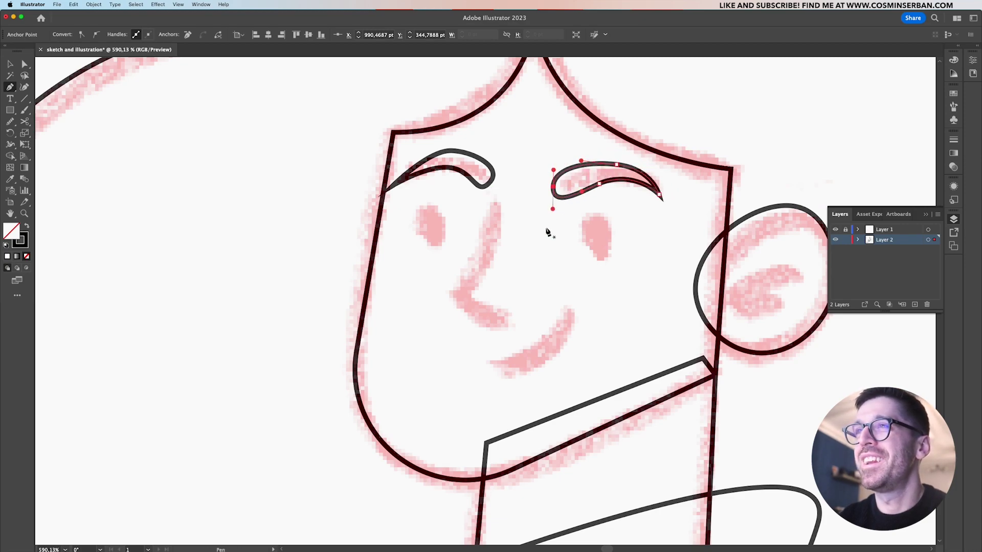
pyautogui.press('v')
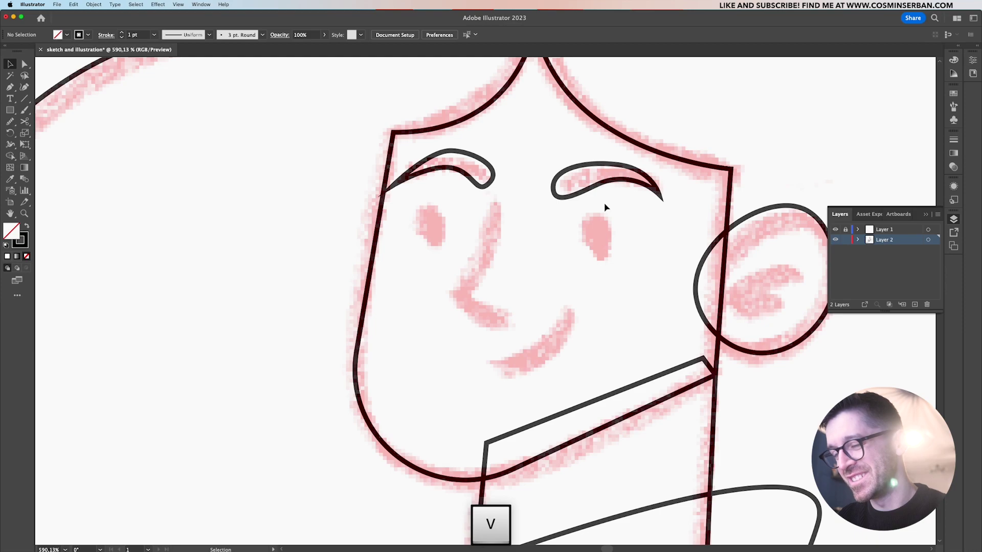
# Trace both eyes as closed upright ovals with the Pen tool and deselect them
pyautogui.press('p')
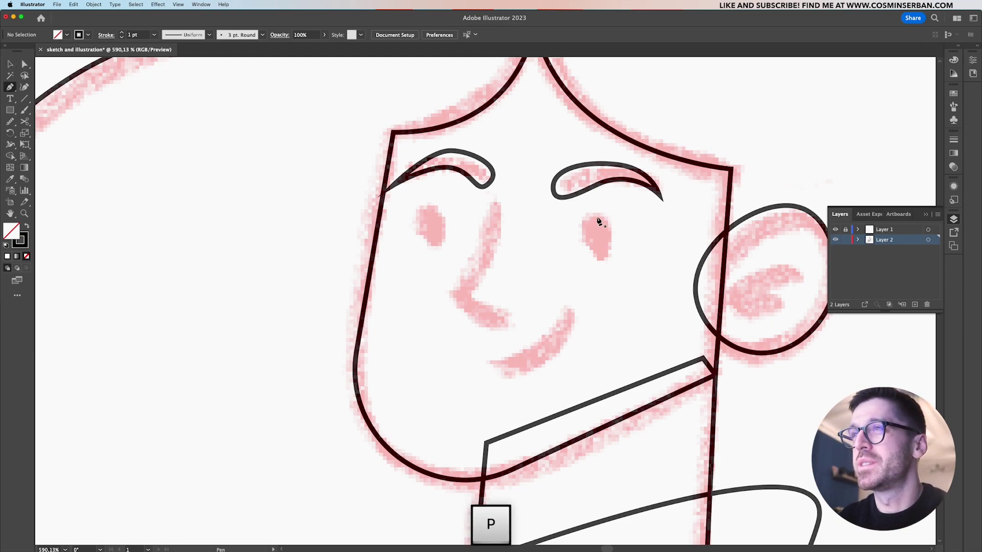
pyautogui.moveTo(596, 215); pyautogui.dragTo(611, 214)
pyautogui.moveTo(599, 259); pyautogui.dragTo(582, 260)
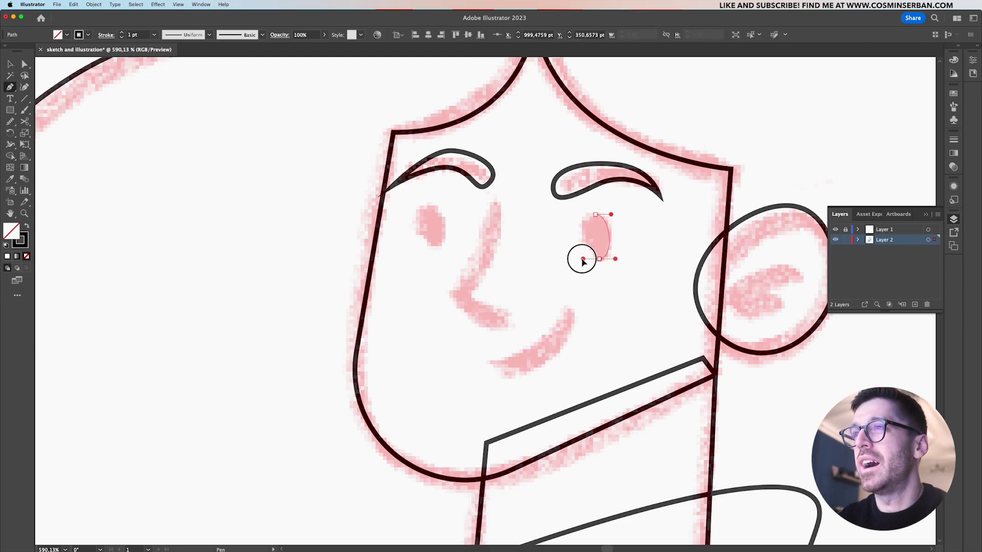
pyautogui.moveTo(596, 214); pyautogui.dragTo(611, 214)
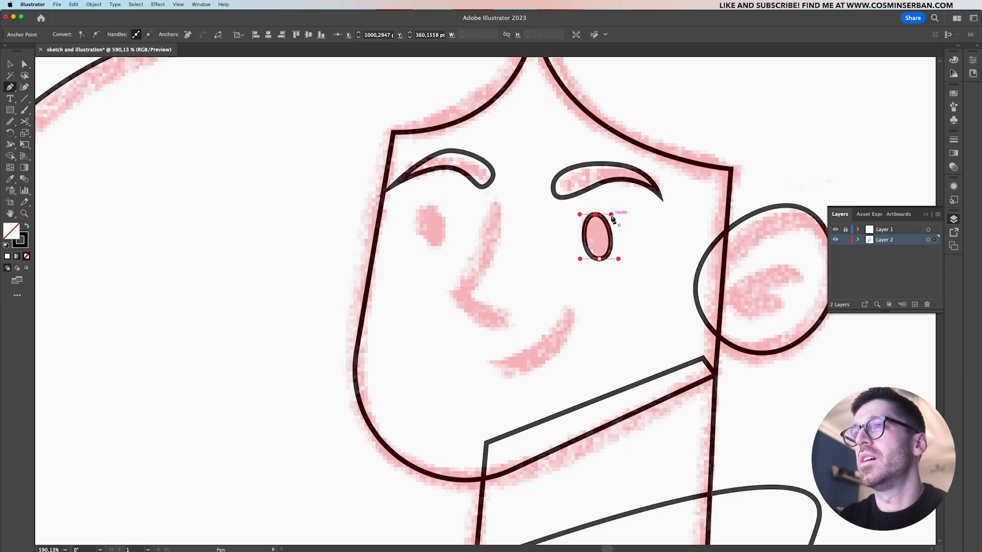
pyautogui.click(427, 208)
pyautogui.moveTo(433, 252); pyautogui.dragTo(416, 253)
pyautogui.moveTo(428, 208); pyautogui.dragTo(441, 212)
pyautogui.press('v')
pyautogui.click(468, 287)
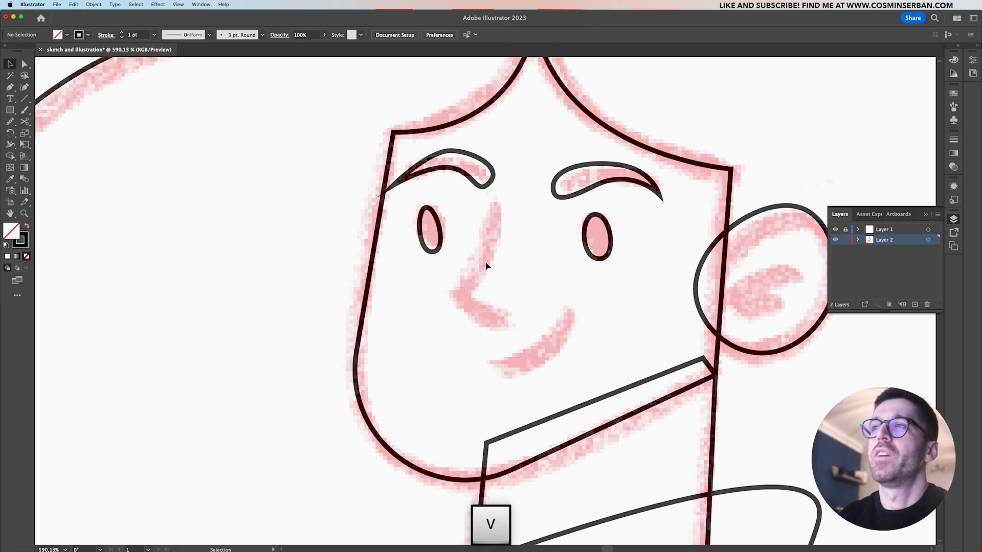
# Trace the nose as an open curved line from the bridge around the tip to the nostril, and deselect it
pyautogui.press('p')
pyautogui.click(492, 203)
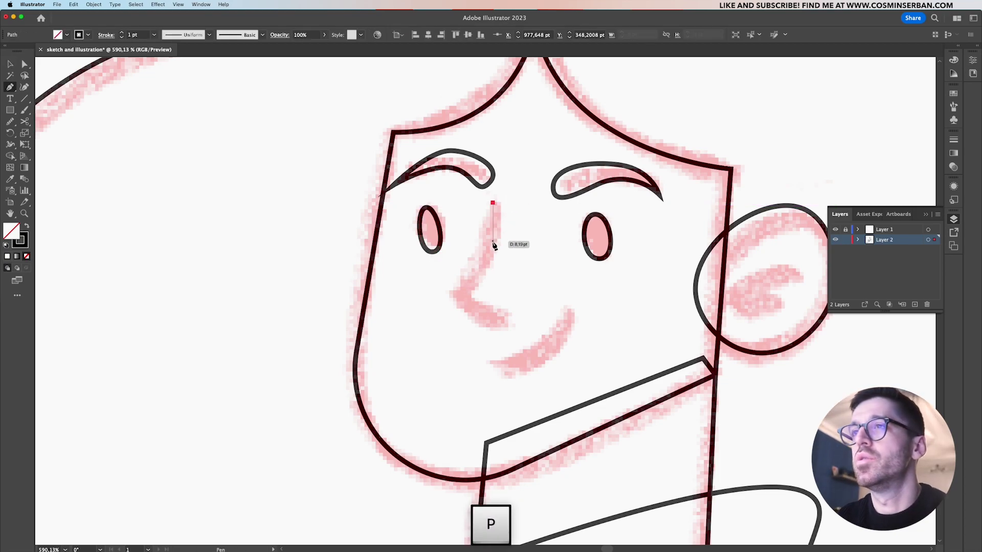
pyautogui.moveTo(489, 257)
pyautogui.mouseDown()
pyautogui.moveTo(459, 313)
pyautogui.moveTo(538, 328)
pyautogui.mouseUp()
pyautogui.click(459, 302)
pyautogui.press('v')
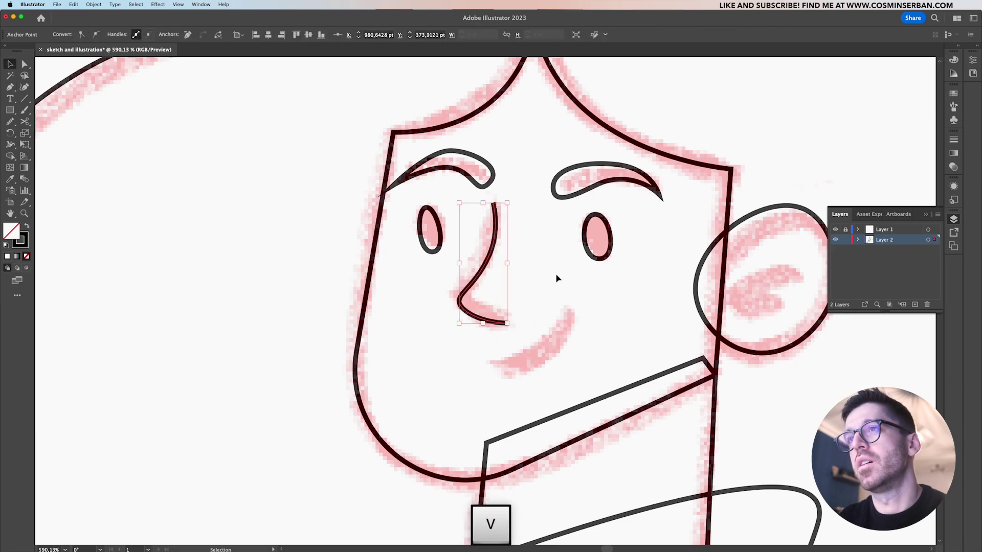
pyautogui.click(556, 278)
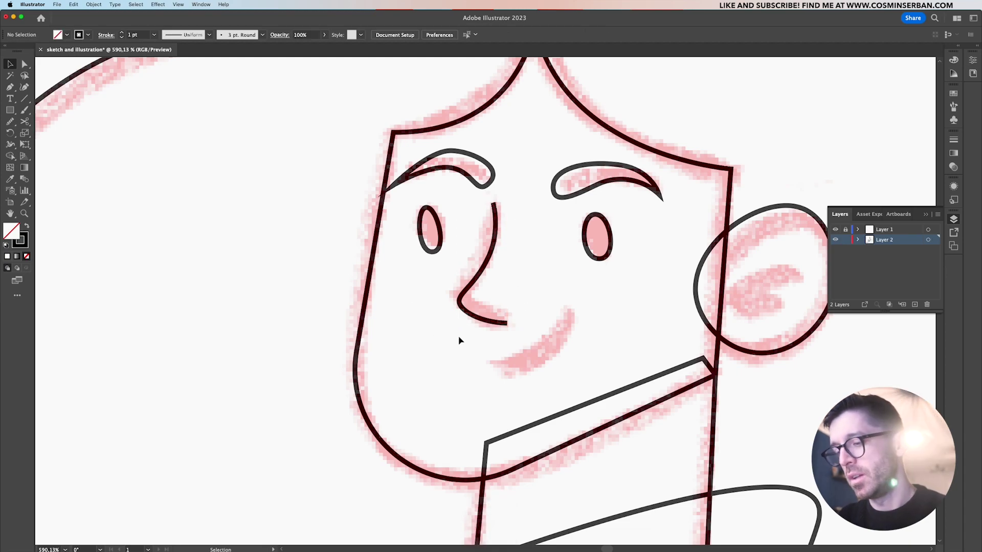
# Trace the smiling mouth as an open curved stroke below the nose and deselect it
pyautogui.press('p')
pyautogui.click(492, 368)
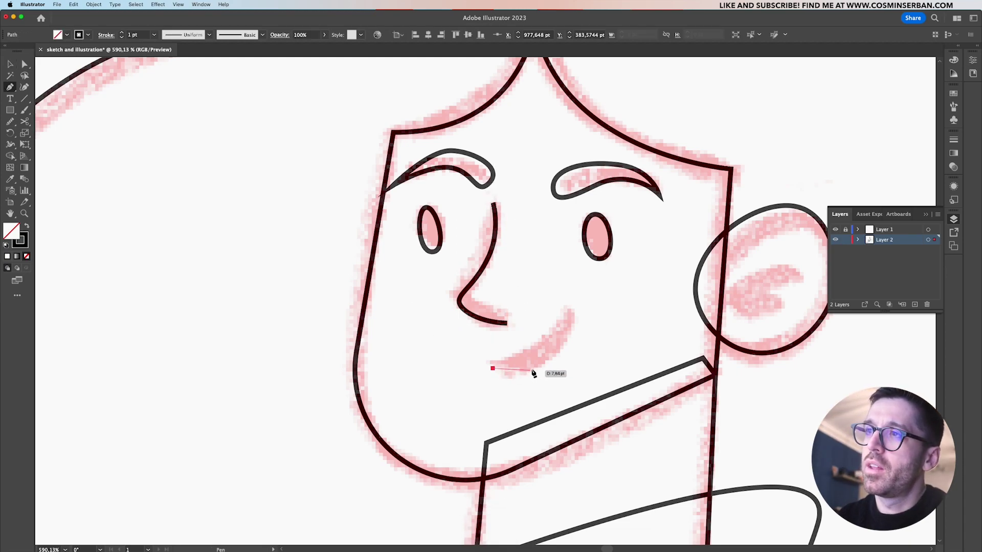
pyautogui.moveTo(539, 358); pyautogui.dragTo(567, 332)
pyautogui.click(564, 327)
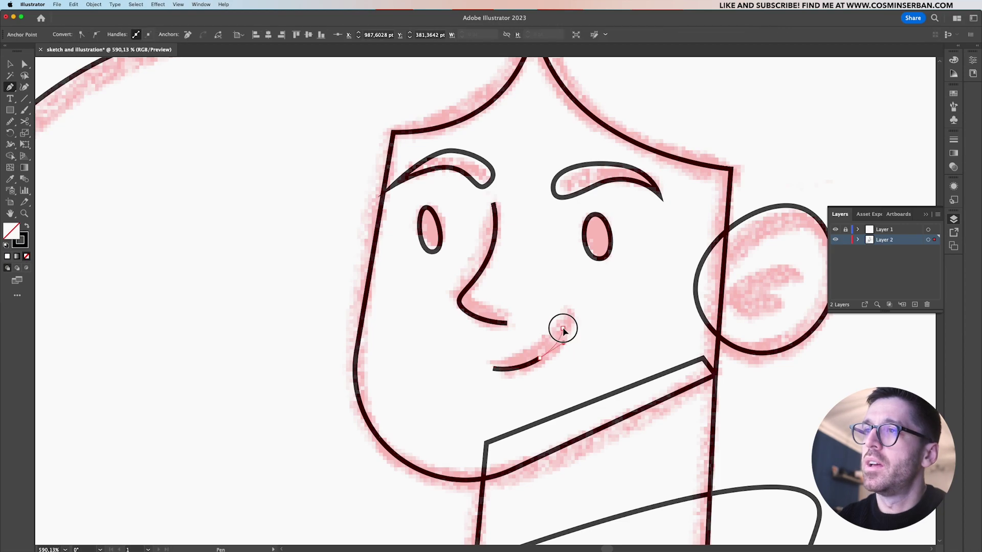
pyautogui.press('v')
pyautogui.click(606, 346)
# Trace the inner fold of the ear as a short open curve with the Pen tool and deselect it
pyautogui.scroll(-3, 606, 346)
pyautogui.scroll(2, 606, 344)
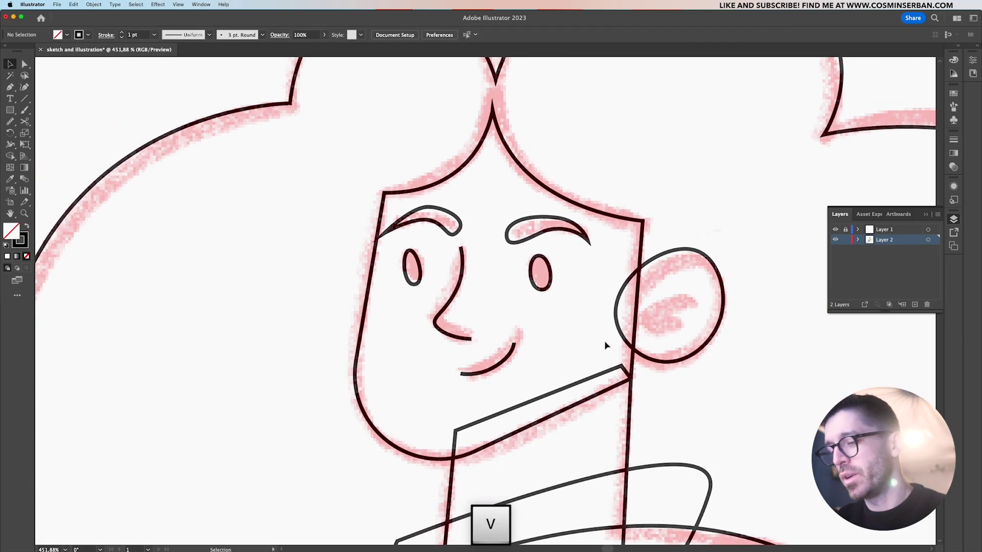
pyautogui.press('p')
pyautogui.click(696, 304)
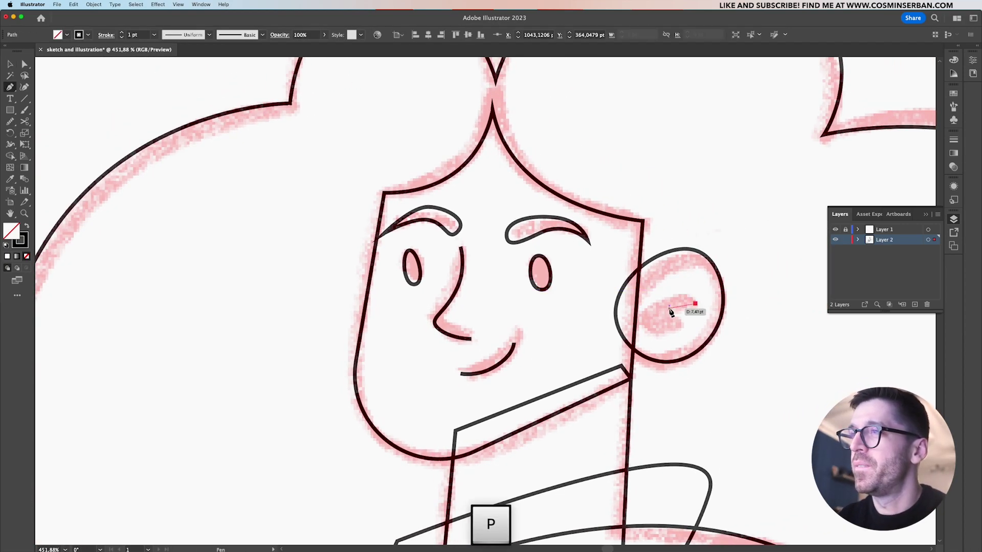
pyautogui.moveTo(647, 318); pyautogui.dragTo(624, 342)
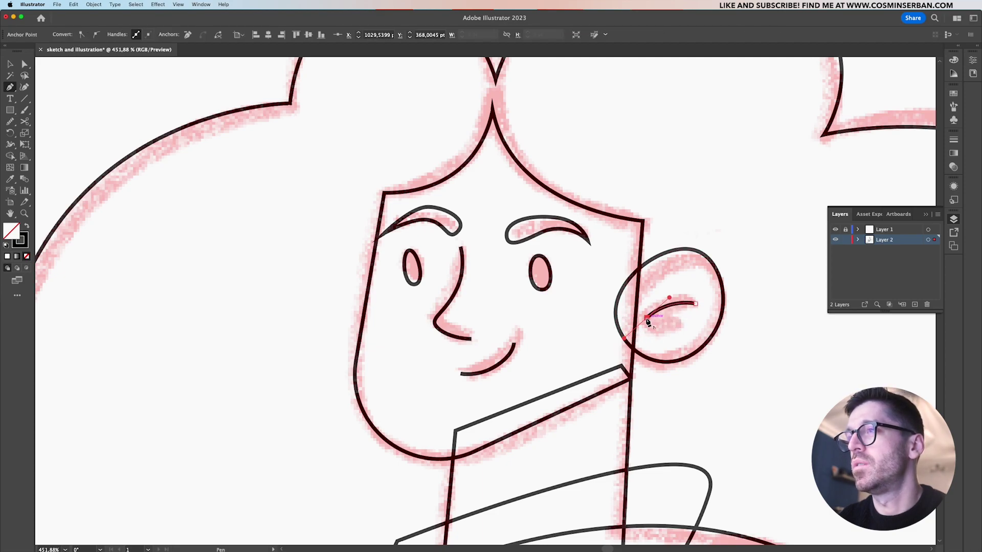
pyautogui.press('v')
pyautogui.click(658, 350)
# Trace the open curved line inside the sweater from chest height down to the thigh, and deselect it
pyautogui.scroll(-5, 659, 356)
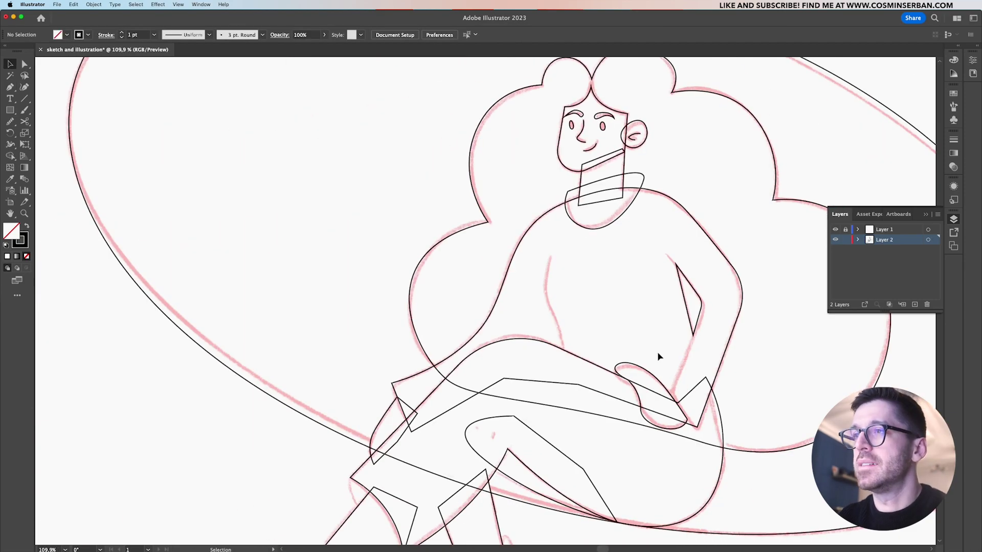
pyautogui.press('p')
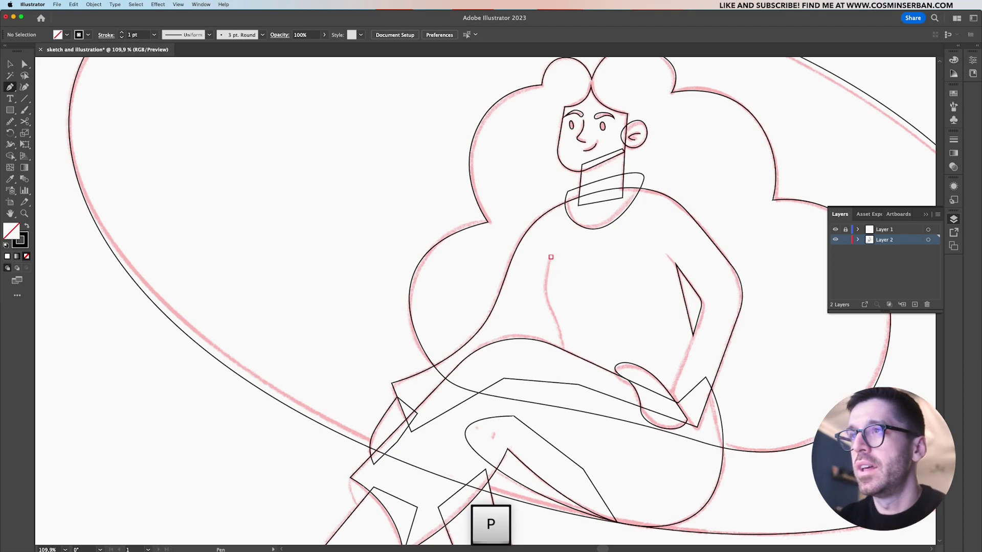
pyautogui.click(551, 257)
pyautogui.moveTo(545, 292); pyautogui.dragTo(548, 313)
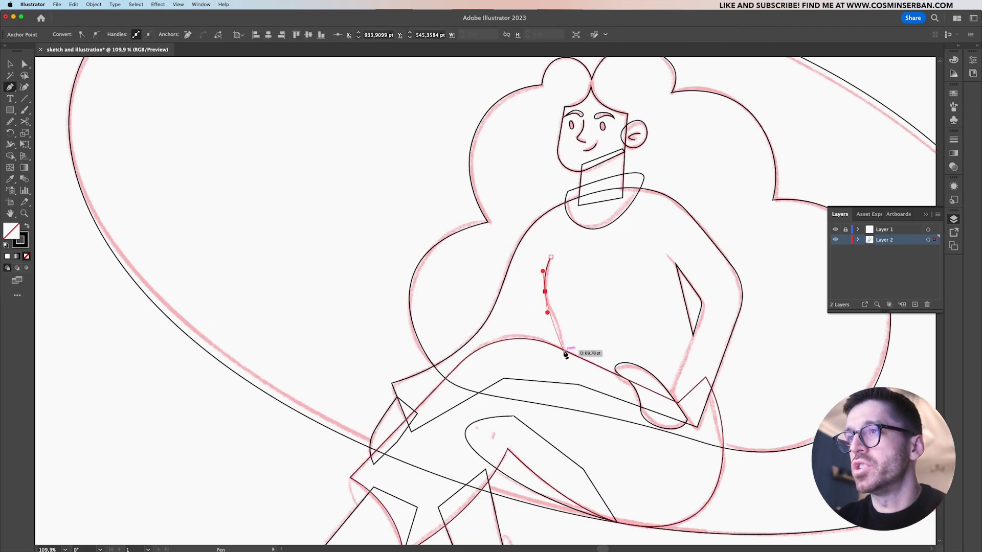
pyautogui.moveTo(565, 352); pyautogui.dragTo(561, 373)
pyautogui.press('v')
# Trace the lace panel edge on the larger shoe as an open curve from the sole up toward the ankle opening
pyautogui.scroll(-3, 596, 329)
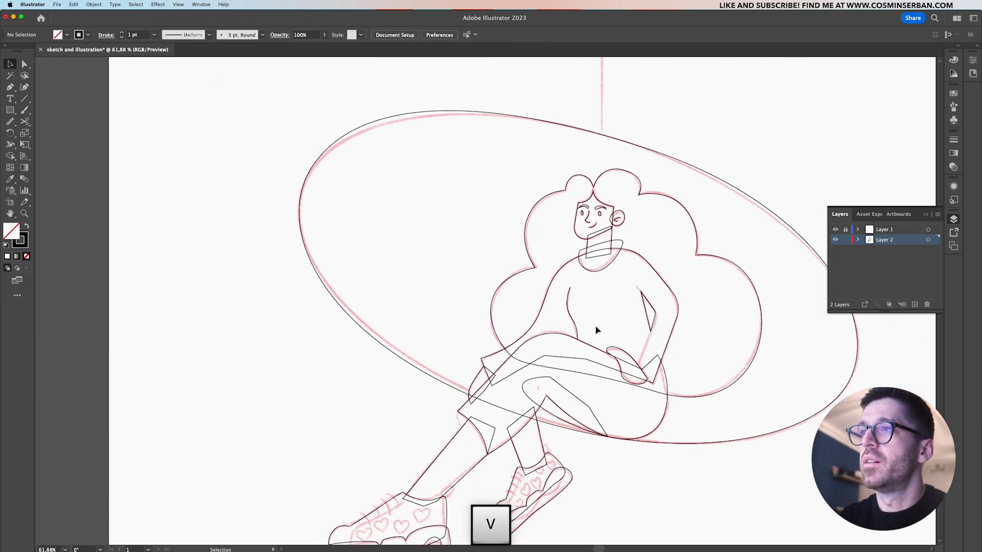
pyautogui.scroll(5, 382, 462)
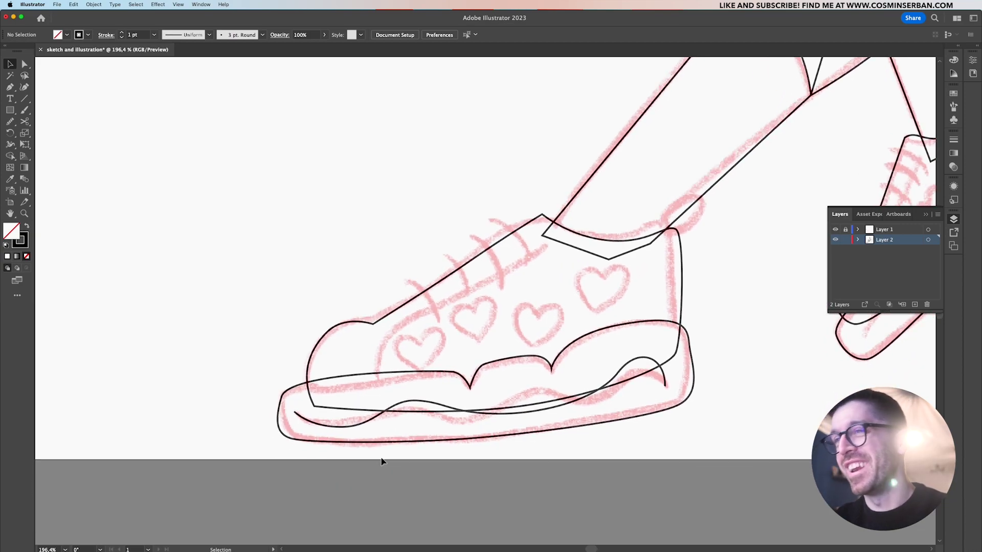
pyautogui.press('p')
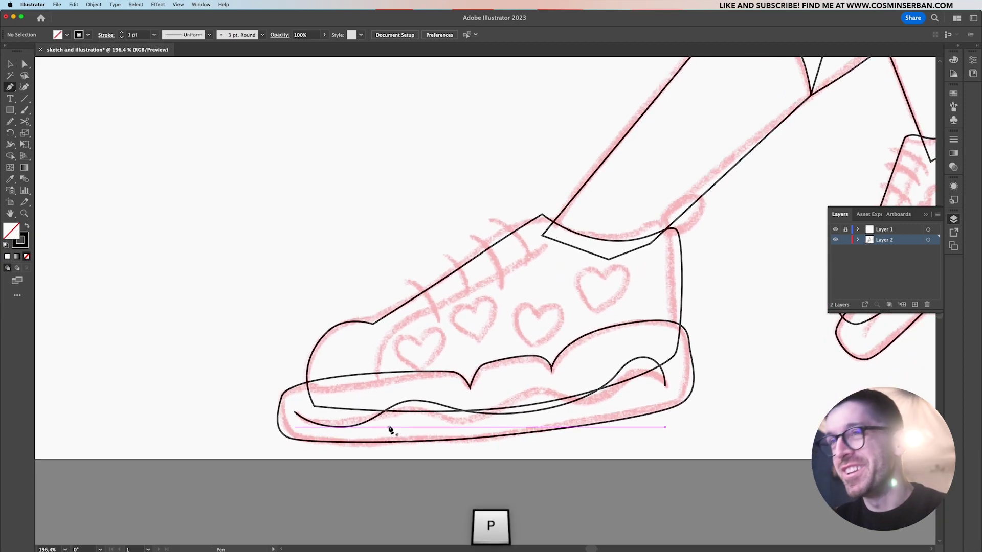
pyautogui.click(376, 382)
pyautogui.moveTo(405, 324); pyautogui.dragTo(432, 306)
pyautogui.moveTo(538, 249); pyautogui.dragTo(507, 244)
pyautogui.press('v')
# Trace the two laces nearest the ankle on the larger shoe as separate open curved strokes
pyautogui.press('p')
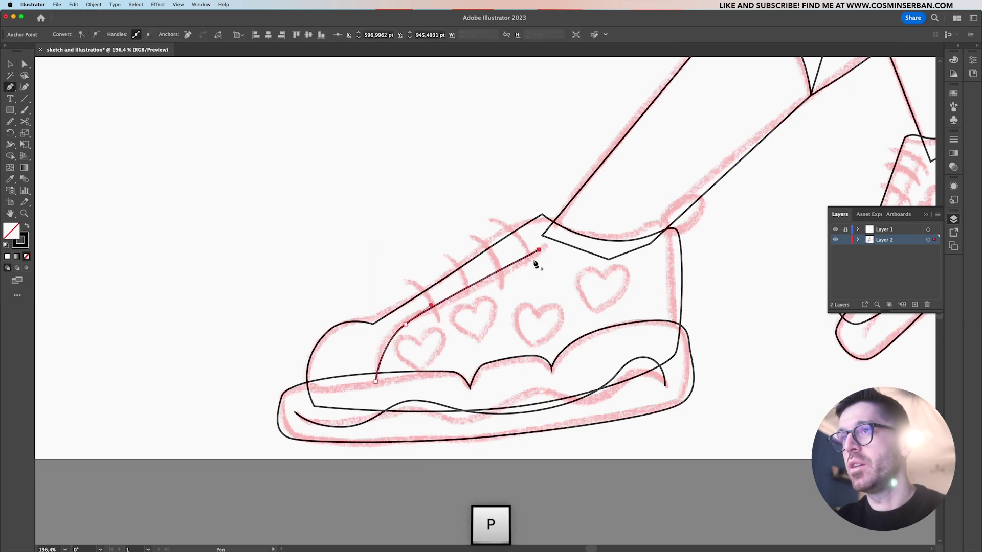
pyautogui.click(496, 222)
pyautogui.moveTo(529, 271); pyautogui.dragTo(529, 314)
pyautogui.press('v')
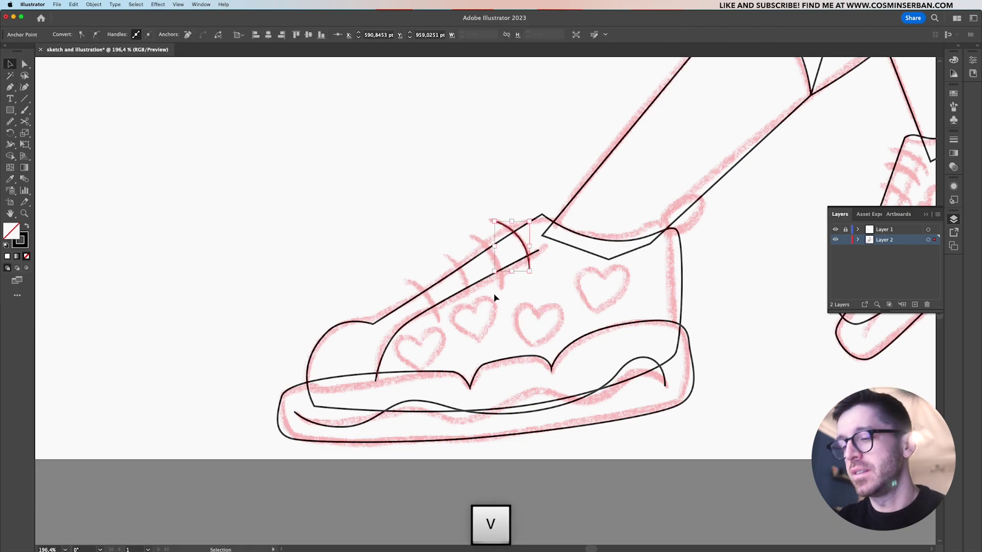
pyautogui.press('p')
pyautogui.click(470, 236)
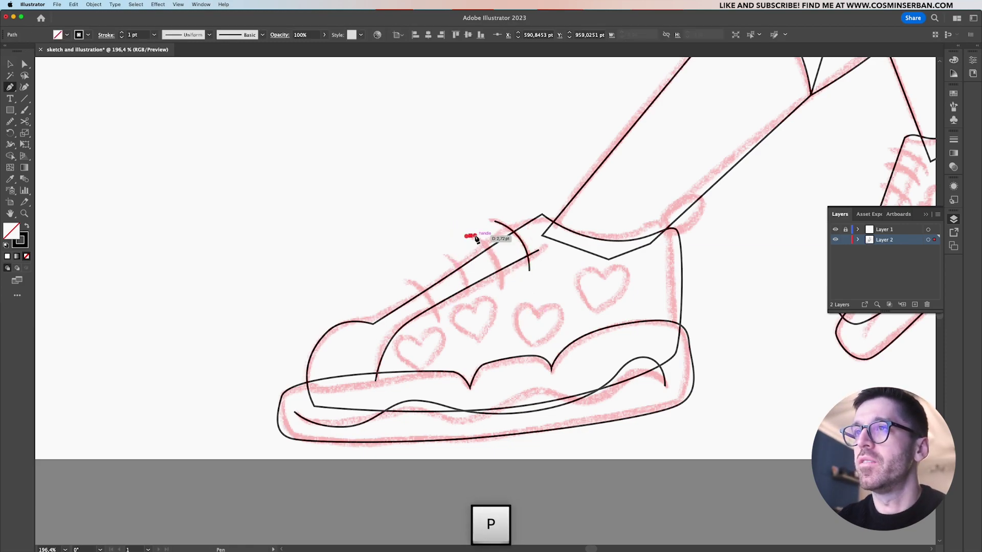
pyautogui.moveTo(502, 289); pyautogui.dragTo(499, 329)
pyautogui.press('v')
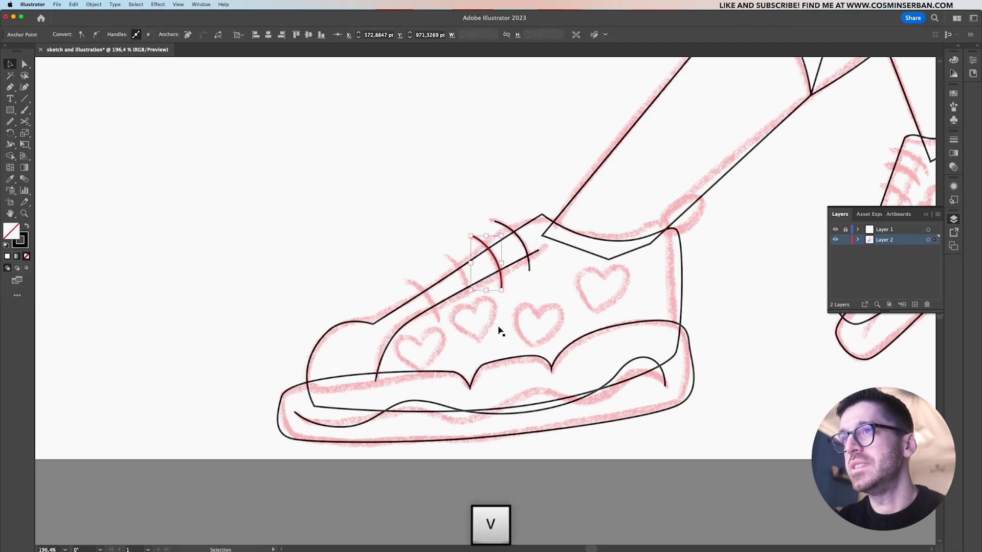
# Trace the two laces nearest the toe on the larger shoe as open curves, undo the stray extra anchor, and deselect
pyautogui.press('p')
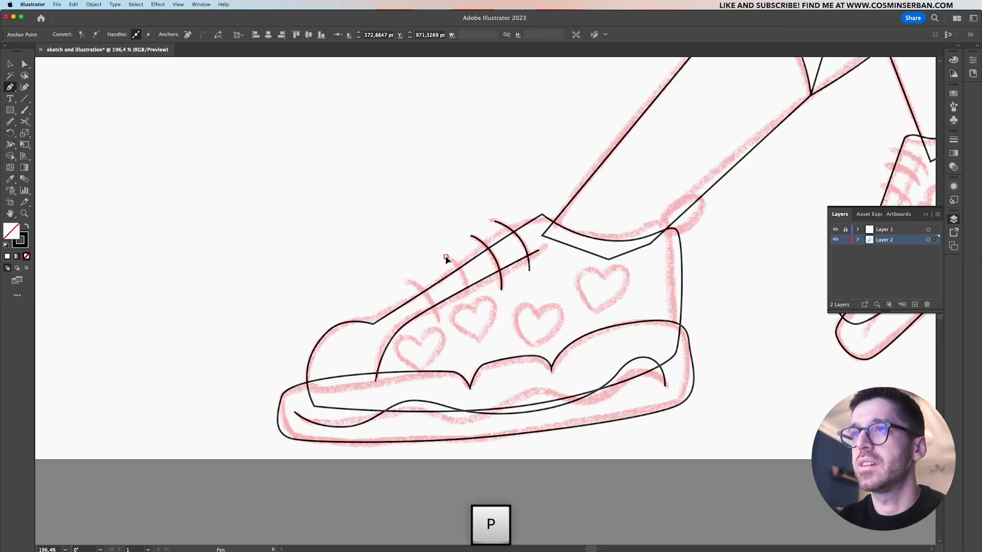
pyautogui.click(446, 257)
pyautogui.moveTo(467, 295)
pyautogui.mouseDown()
pyautogui.moveTo(467, 310)
pyautogui.moveTo(438, 334)
pyautogui.moveTo(439, 355)
pyautogui.mouseUp()
pyautogui.press('Escape')
pyautogui.click(405, 279)
pyautogui.click(377, 290)
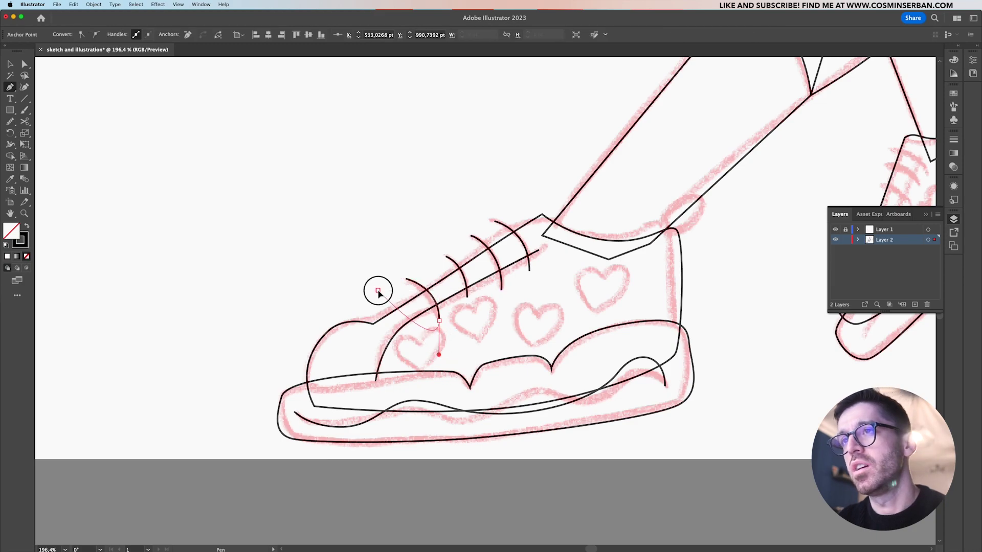
pyautogui.press('super+z')
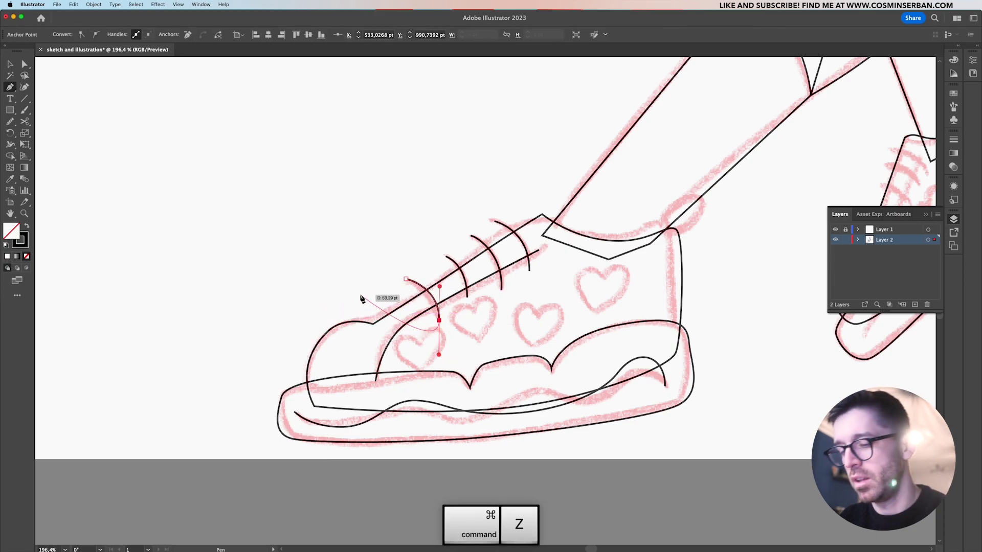
pyautogui.press('v')
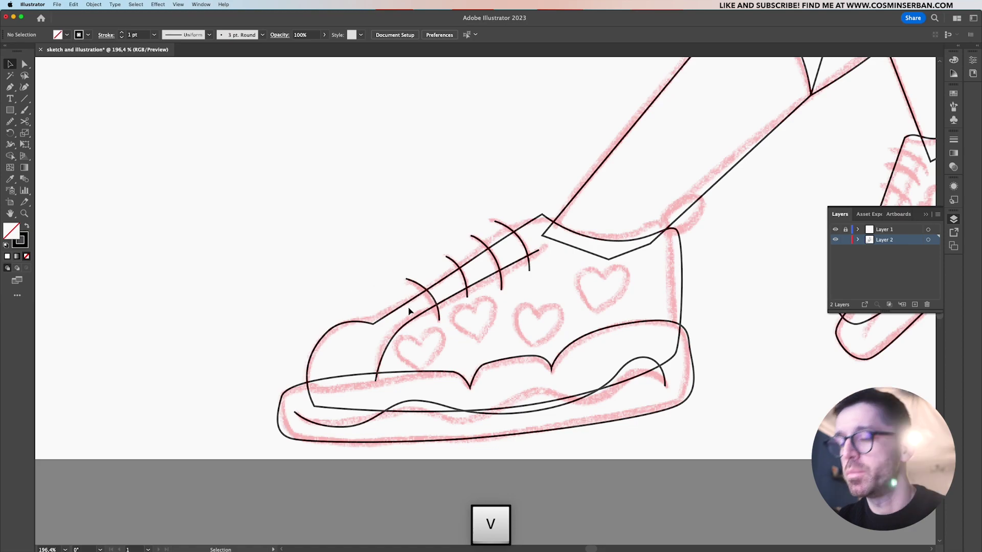
# Trace the heart nearest the toe of the larger shoe as a closed shape with the Pen tool
pyautogui.press('o')
pyautogui.press('p')
pyautogui.scroll(5, 423, 367)
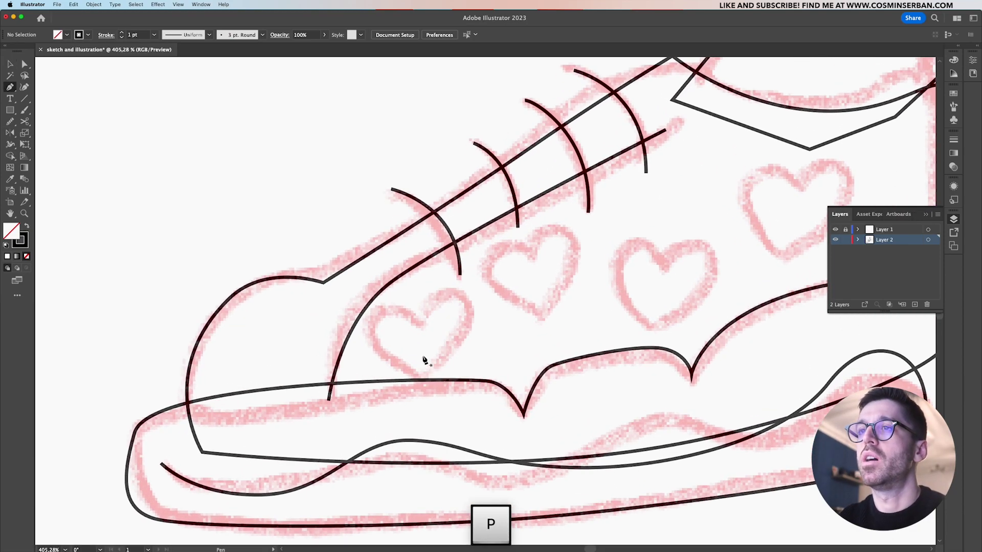
pyautogui.click(418, 316)
pyautogui.moveTo(451, 290); pyautogui.dragTo(478, 290)
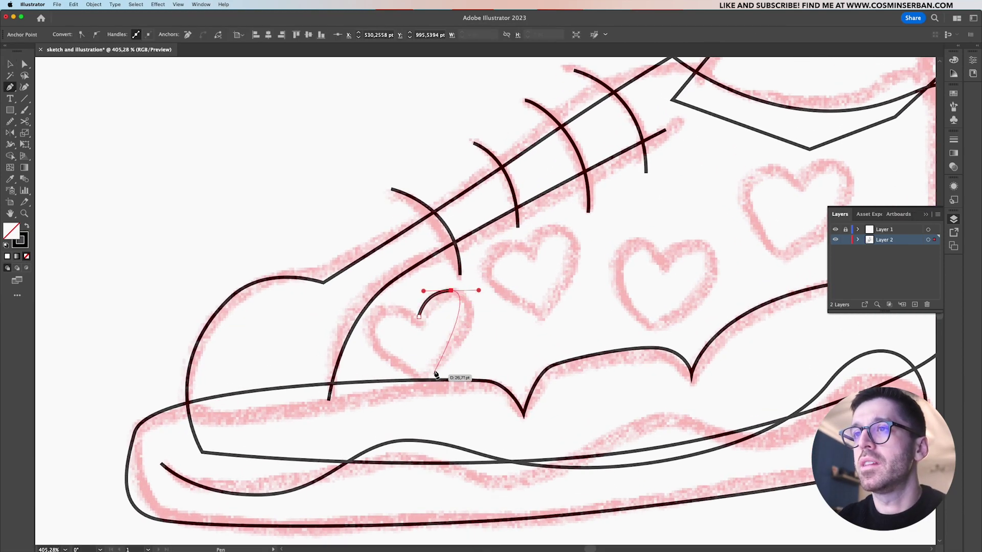
pyautogui.moveTo(430, 373); pyautogui.dragTo(388, 404)
pyautogui.click(419, 316)
# Trace the second heart from the toe on the larger shoe as a closed shape, starting at its lower point
pyautogui.click(541, 321)
pyautogui.moveTo(486, 275); pyautogui.dragTo(472, 252)
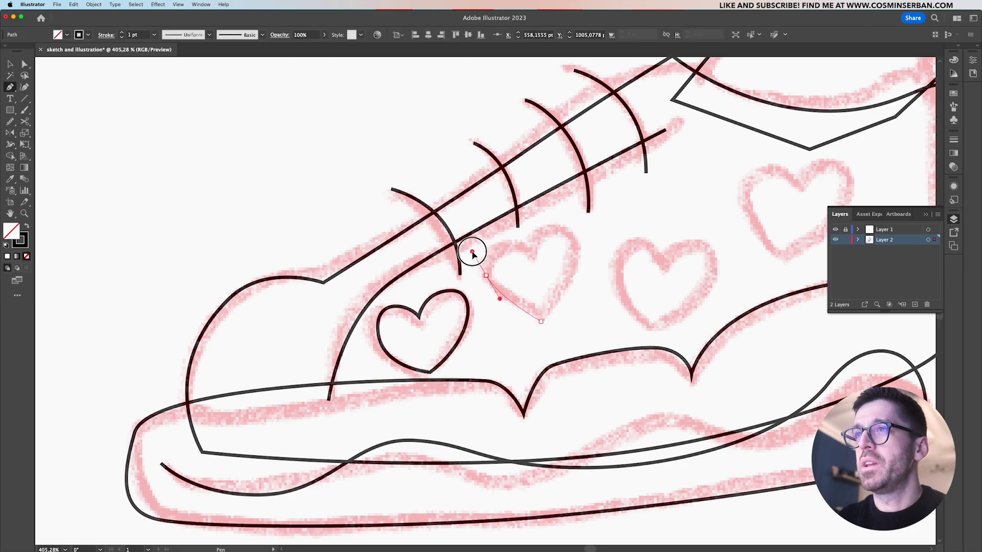
pyautogui.moveTo(531, 260); pyautogui.dragTo(534, 266)
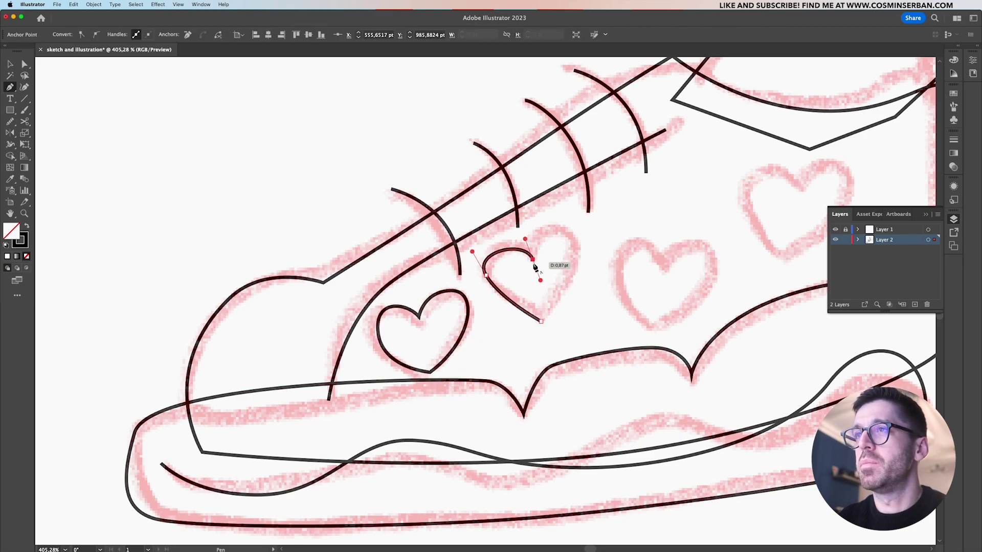
pyautogui.moveTo(568, 237); pyautogui.dragTo(598, 248)
pyautogui.moveTo(541, 321); pyautogui.dragTo(513, 346)
# Trace the third heart from the toe on the larger shoe as a closed shape, starting at its upper notch
pyautogui.click(664, 262)
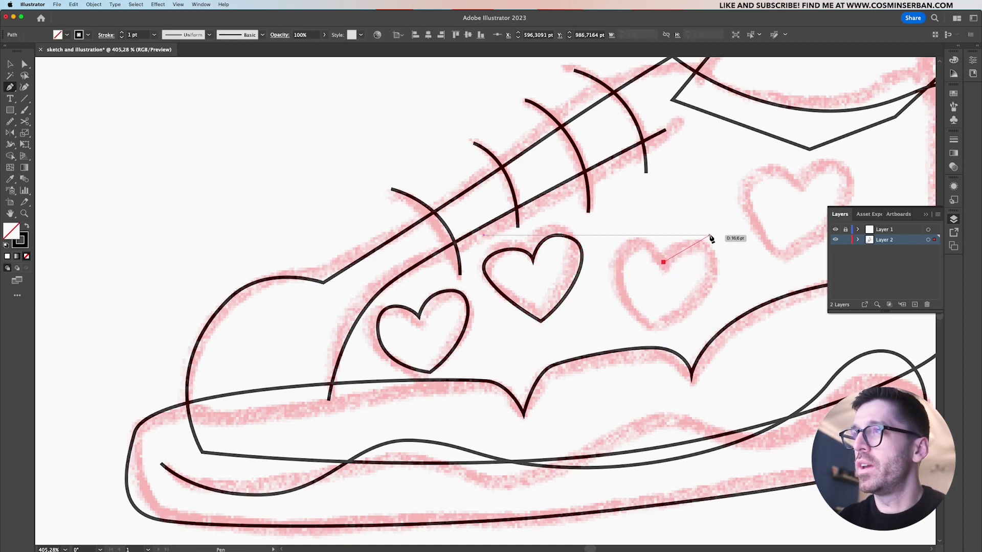
pyautogui.moveTo(708, 240); pyautogui.dragTo(743, 246)
pyautogui.moveTo(657, 326); pyautogui.dragTo(614, 333)
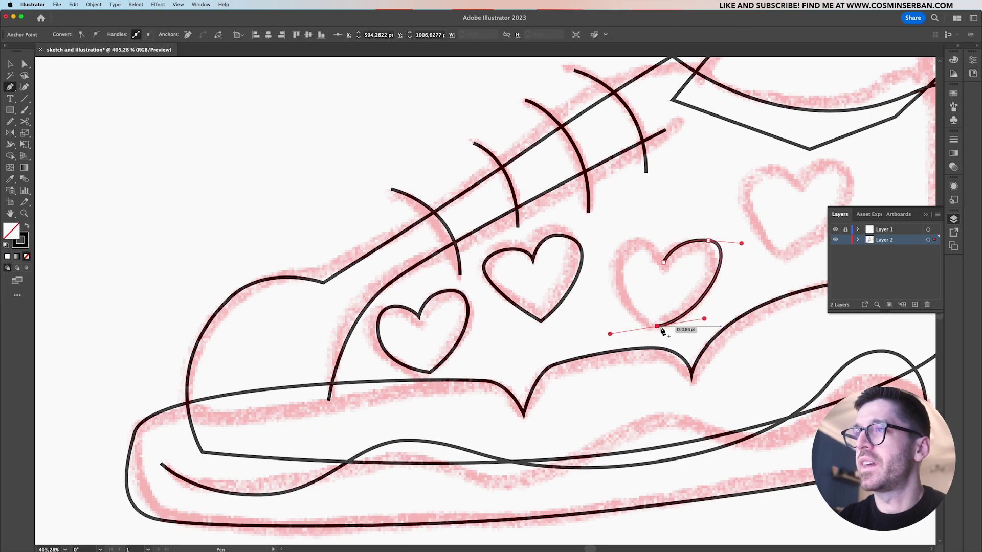
pyautogui.moveTo(616, 266); pyautogui.dragTo(616, 220)
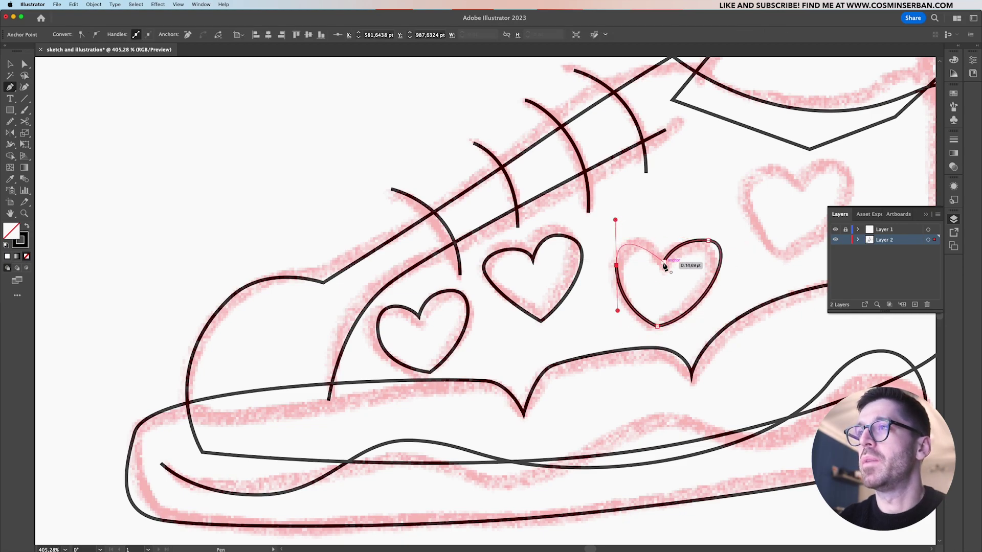
pyautogui.moveTo(664, 262); pyautogui.dragTo(667, 295)
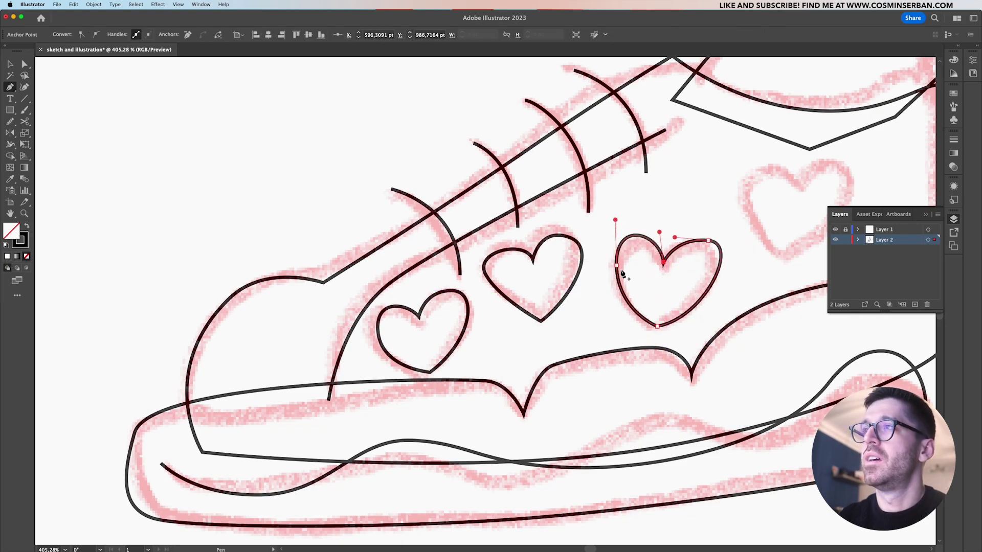
# Trace the heart nearest the heel of the larger shoe as a closed shape with a sharp upper notch
pyautogui.hscroll(5, 622, 275)
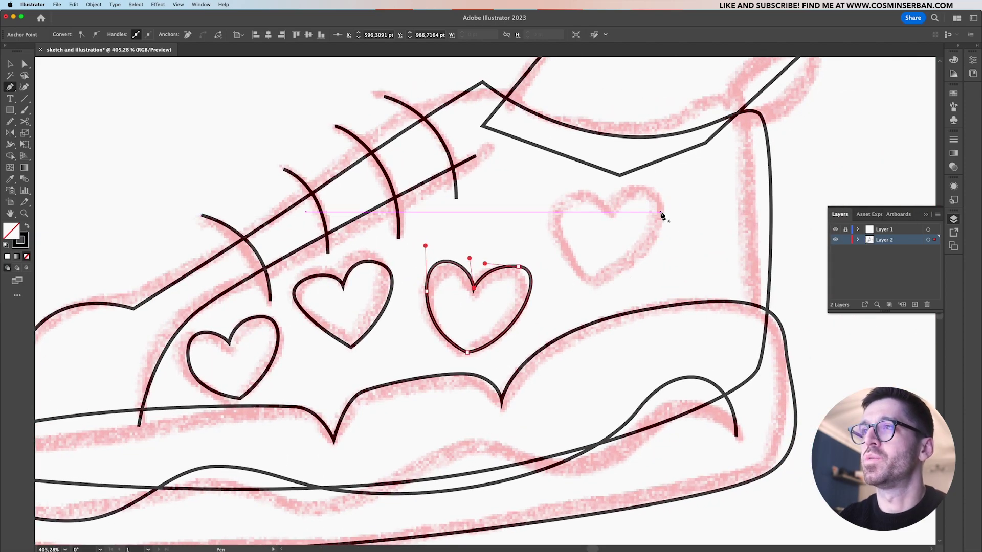
pyautogui.moveTo(662, 211); pyautogui.dragTo(659, 181)
pyautogui.moveTo(609, 211); pyautogui.dragTo(602, 233)
pyautogui.click(609, 212)
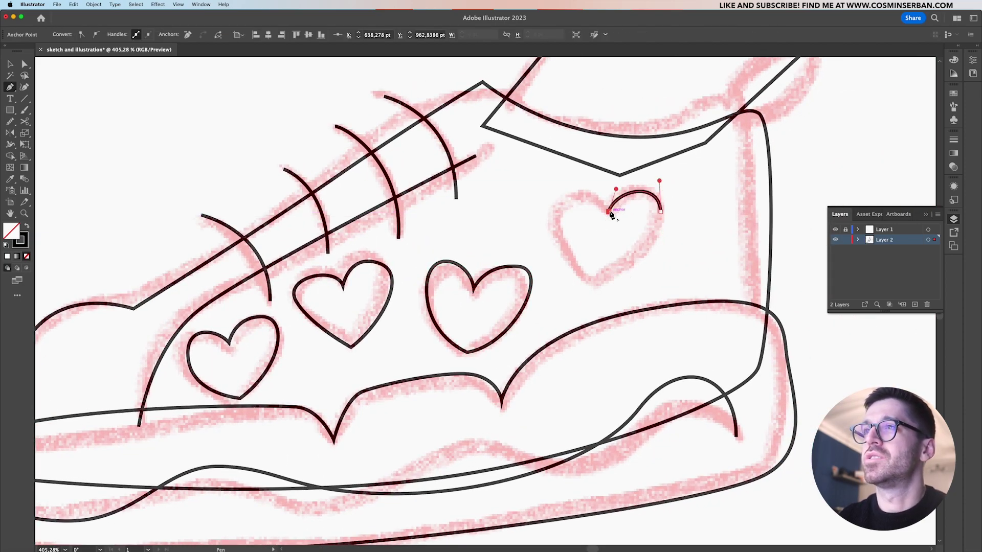
pyautogui.moveTo(575, 191); pyautogui.dragTo(545, 197)
pyautogui.click(605, 275)
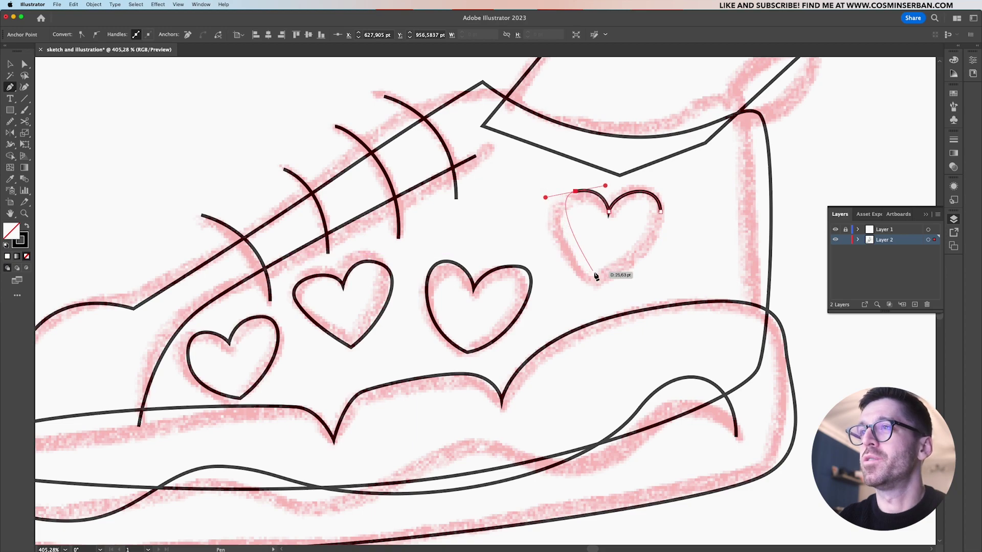
pyautogui.moveTo(608, 280); pyautogui.dragTo(649, 300)
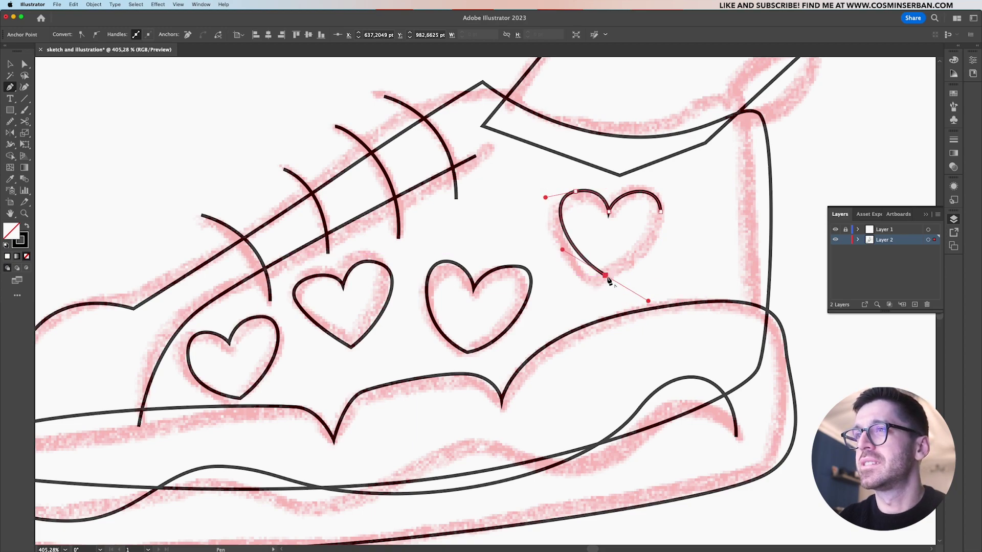
pyautogui.moveTo(660, 210); pyautogui.dragTo(663, 180)
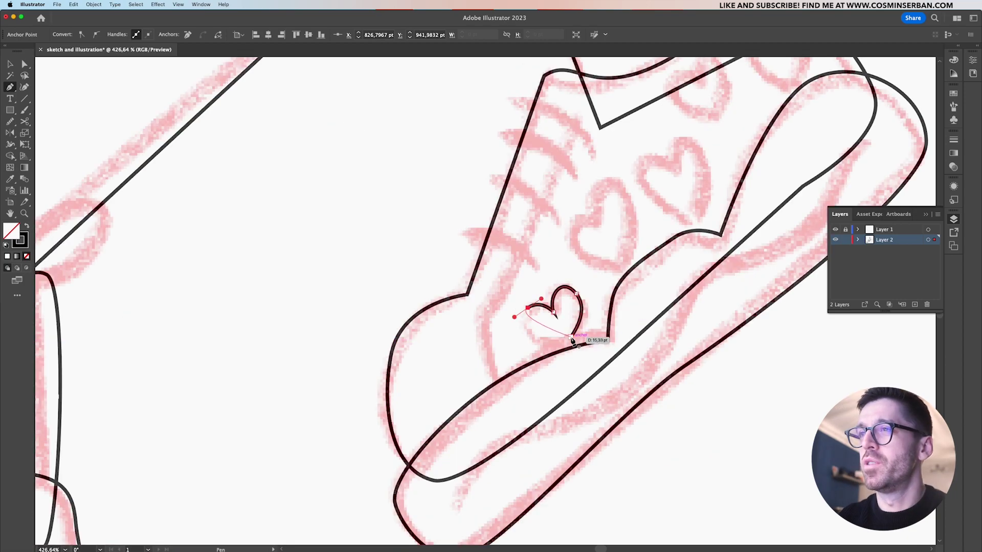
# Close the heart nearest the toe of the smaller shoe and trace the hearts following it as closed shapes
pyautogui.moveTo(571, 338); pyautogui.dragTo(619, 338)
pyautogui.click(620, 264)
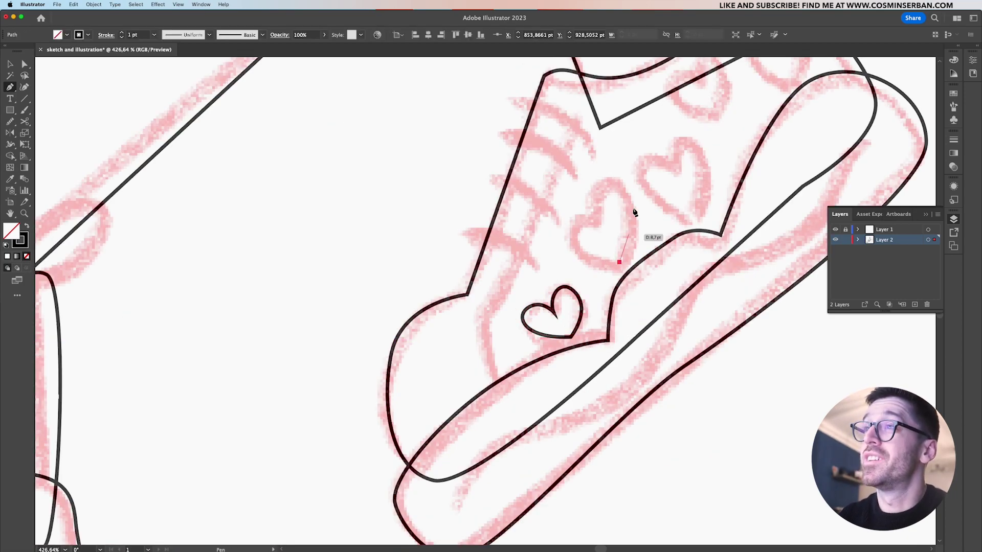
pyautogui.moveTo(629, 190); pyautogui.dragTo(610, 164)
pyautogui.moveTo(596, 212); pyautogui.dragTo(568, 233)
pyautogui.moveTo(567, 226); pyautogui.dragTo(566, 250)
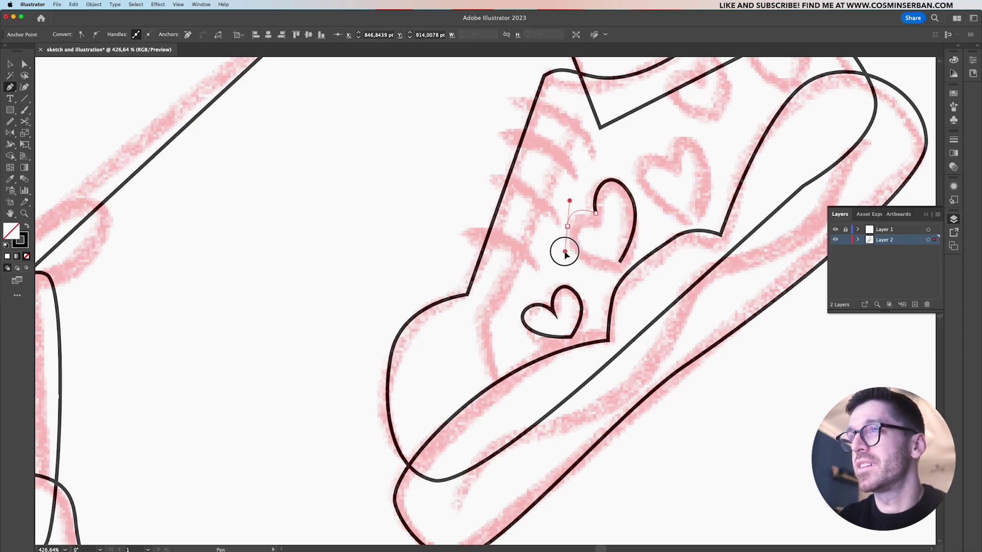
pyautogui.click(620, 263)
# Trace the lace panel edge on the smaller shoe as an open line from the ankle opening down to the sole
pyautogui.scroll(-3, 565, 253)
pyautogui.click(614, 254)
pyautogui.moveTo(572, 360)
pyautogui.mouseDown()
pyautogui.moveTo(561, 394)
pyautogui.moveTo(581, 412)
pyautogui.mouseUp()
pyautogui.press('v')
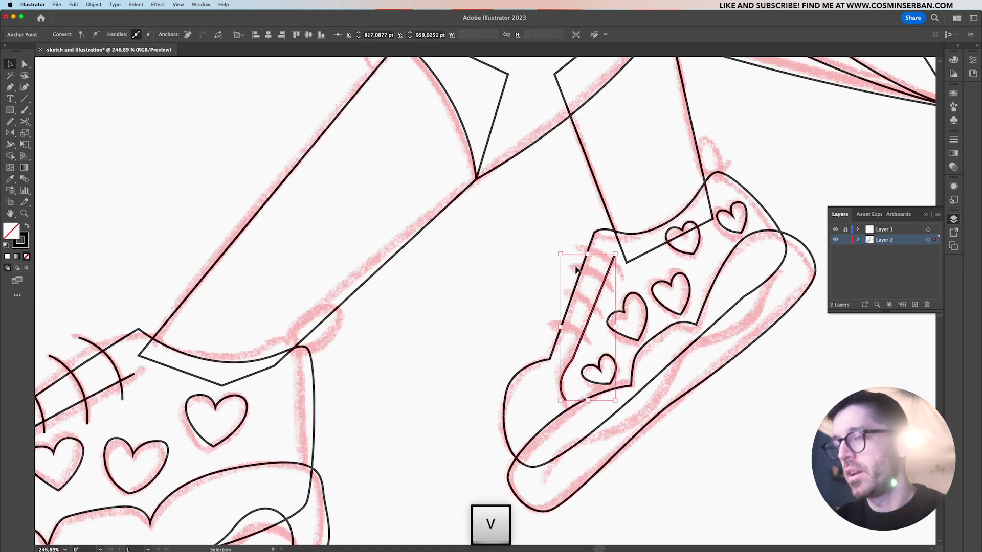
# Trace the two laces nearest the ankle on the smaller shoe as separate short curved open lines
pyautogui.press('p')
pyautogui.click(575, 247)
pyautogui.moveTo(624, 277); pyautogui.dragTo(620, 318)
pyautogui.press('v')
pyautogui.press('p')
pyautogui.click(569, 268)
pyautogui.press('v')
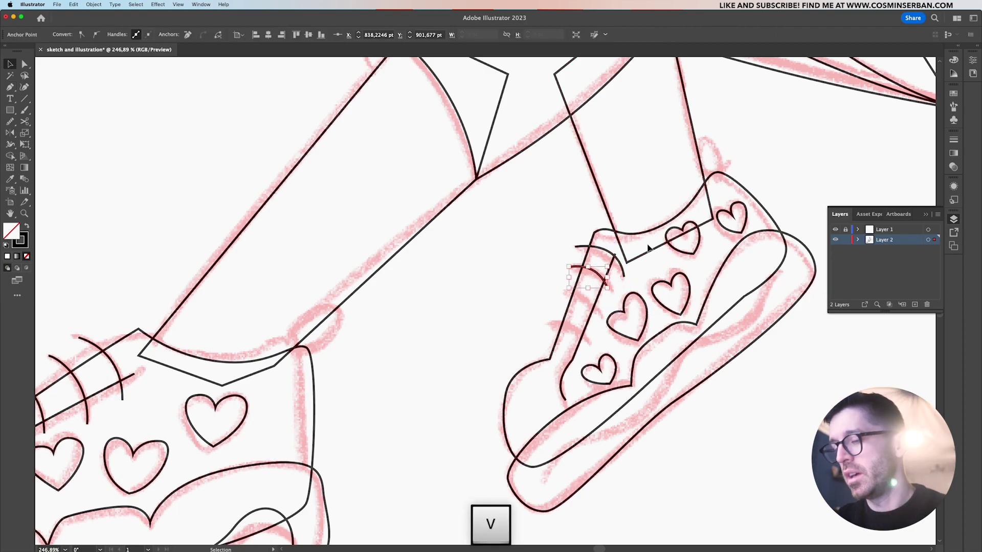
# Trace the two laces nearest the toe on the smaller shoe as separate curved open lines across the lace panel
pyautogui.press('p')
pyautogui.click(561, 293)
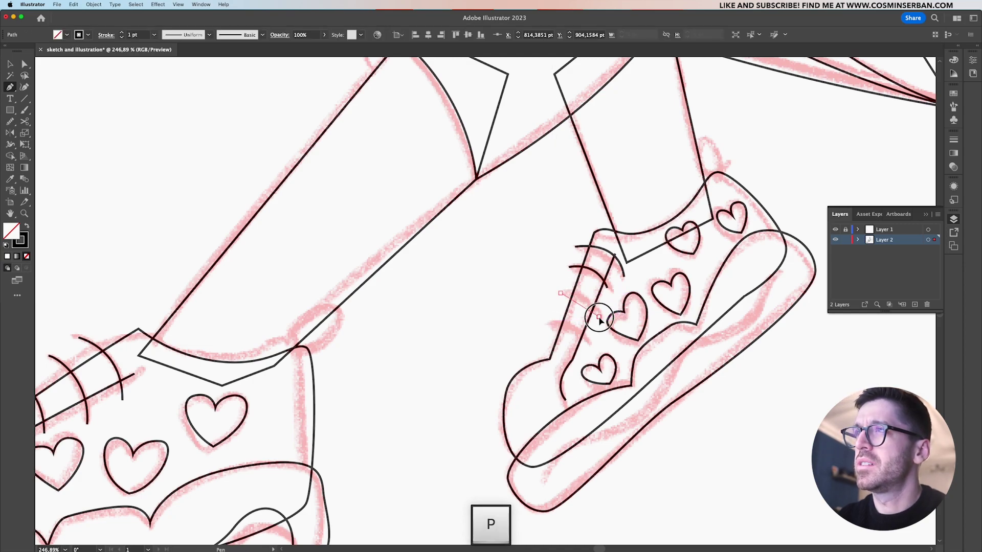
pyautogui.moveTo(599, 318); pyautogui.dragTo(613, 348)
pyautogui.press('v')
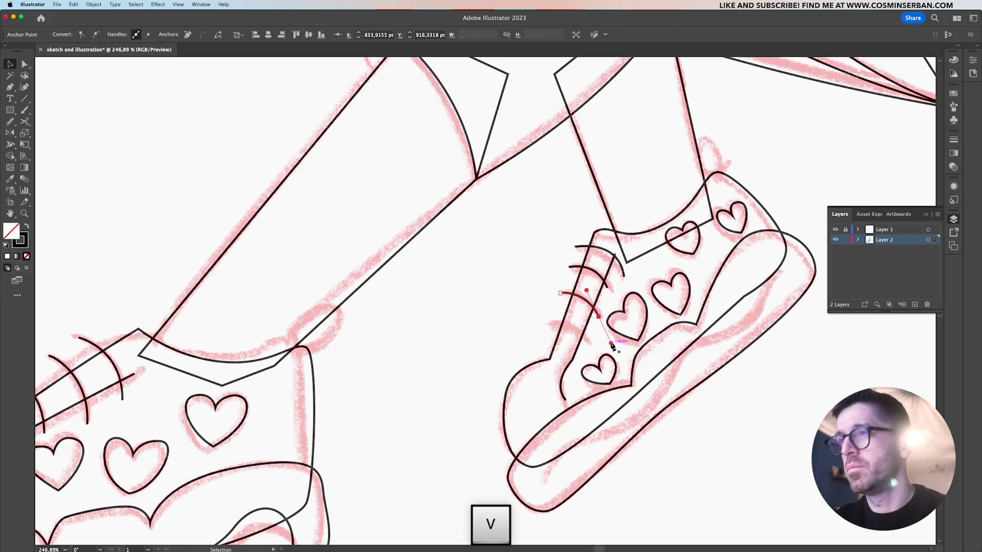
pyautogui.press('p')
pyautogui.click(550, 320)
pyautogui.moveTo(590, 345); pyautogui.dragTo(608, 378)
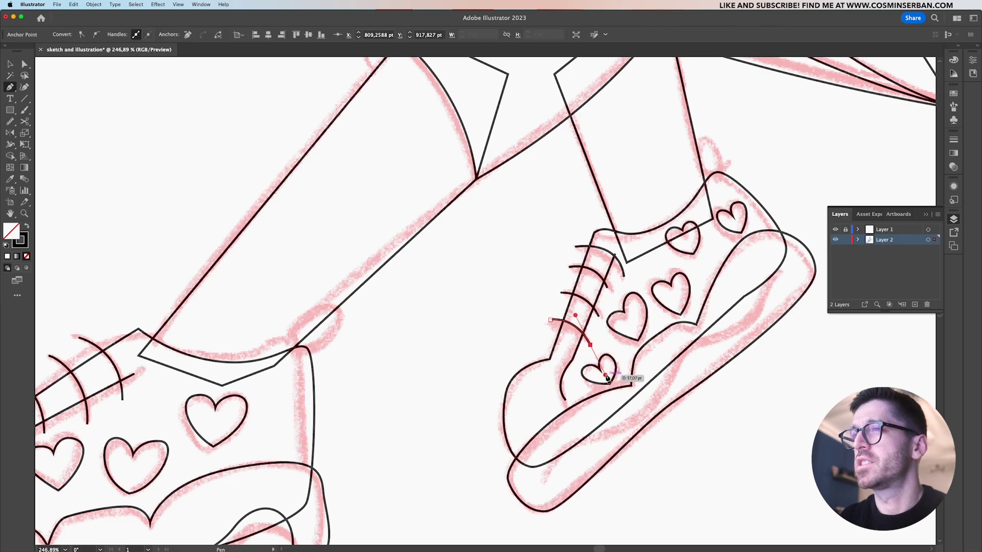
pyautogui.press('v')
# Trace the pull loop at the heel of the smaller shoe as a closed narrow oval rising from the ankle opening
pyautogui.press('p')
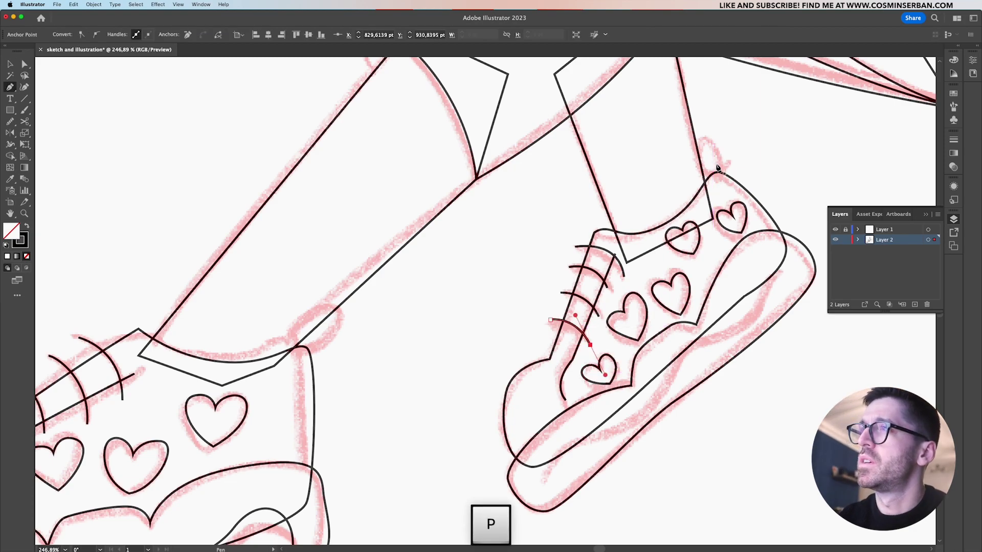
pyautogui.moveTo(717, 176); pyautogui.dragTo(724, 121)
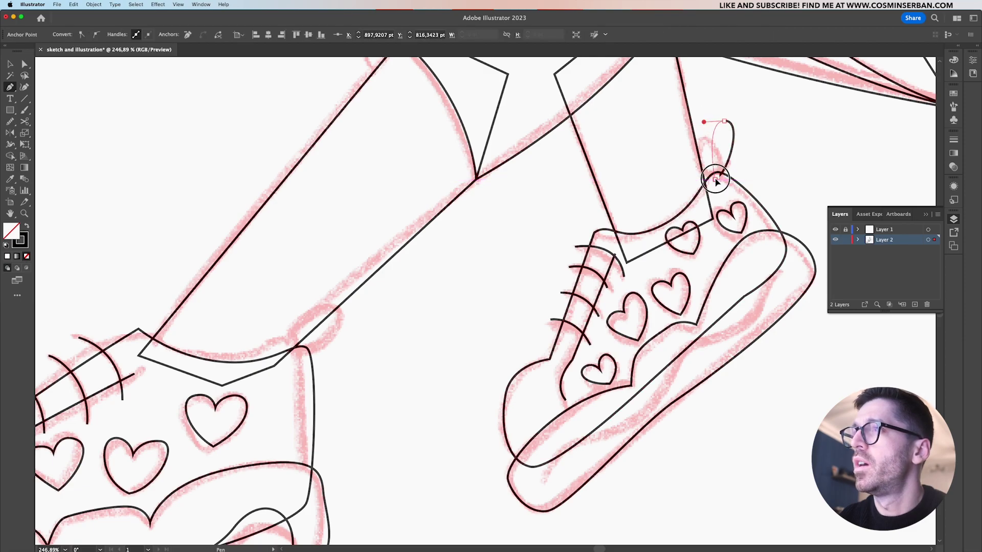
pyautogui.click(716, 180)
pyautogui.scroll(-4, 715, 180)
pyautogui.press('v')
# Trace the pull loop at the heel of the larger shoe as a closed rounded shape pointing away from the ankle
pyautogui.press('p')
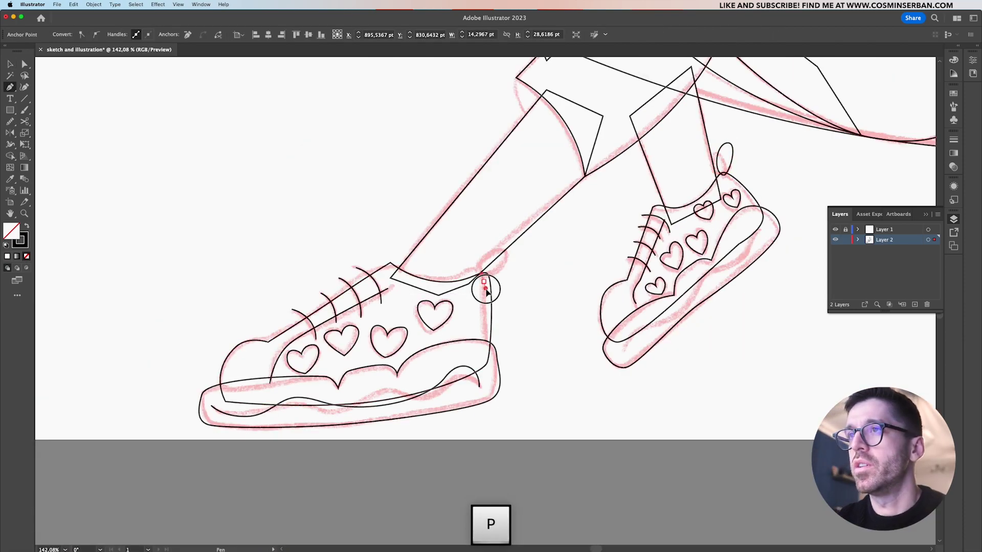
pyautogui.click(485, 290)
pyautogui.moveTo(519, 260); pyautogui.dragTo(522, 275)
pyautogui.click(484, 269)
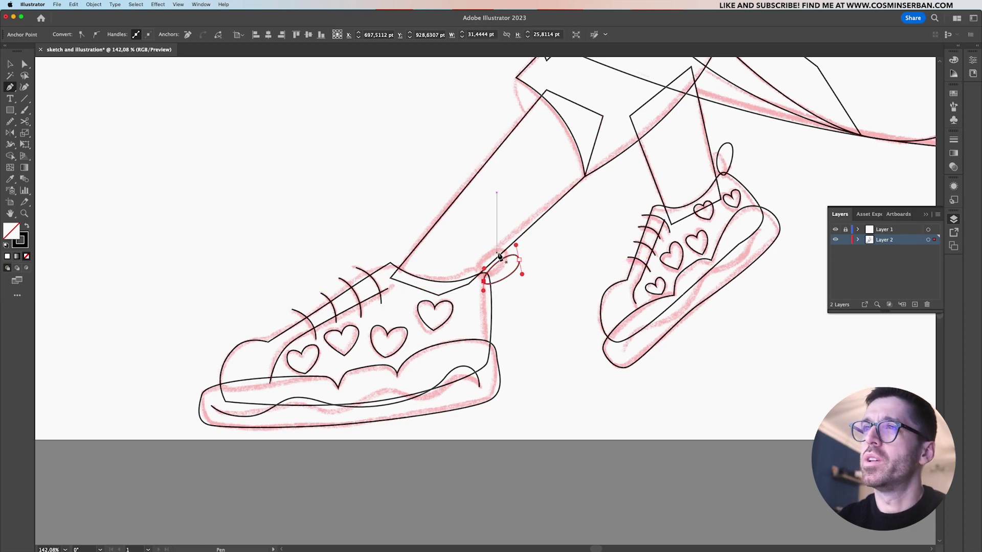
pyautogui.press('v')
pyautogui.click(475, 296)
# Draw the chair's hanging cord as a straight vertical line from the ellipse's upper edge to the artboard's top edge
pyautogui.scroll(-3, 473, 303)
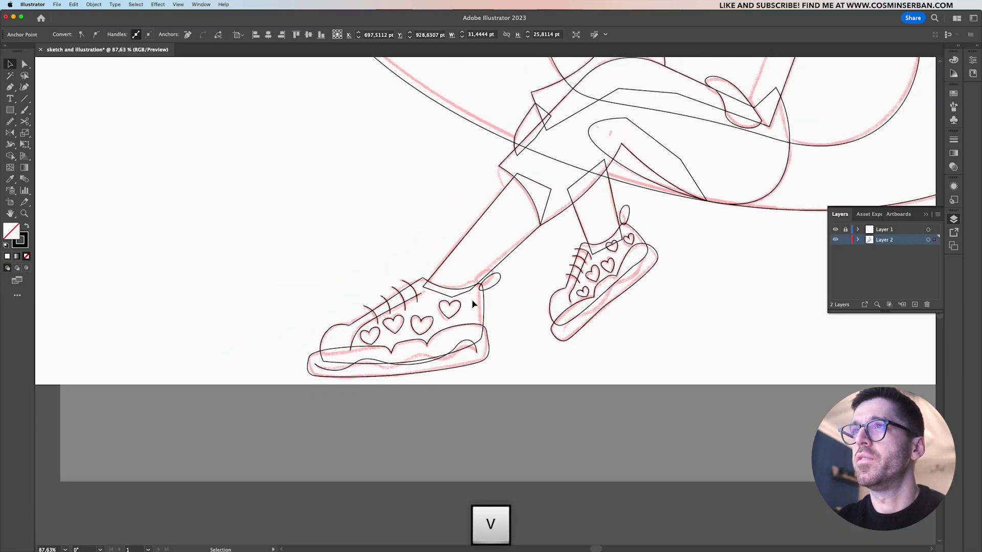
pyautogui.scroll(-3, 472, 303)
pyautogui.press('p')
pyautogui.click(461, 184)
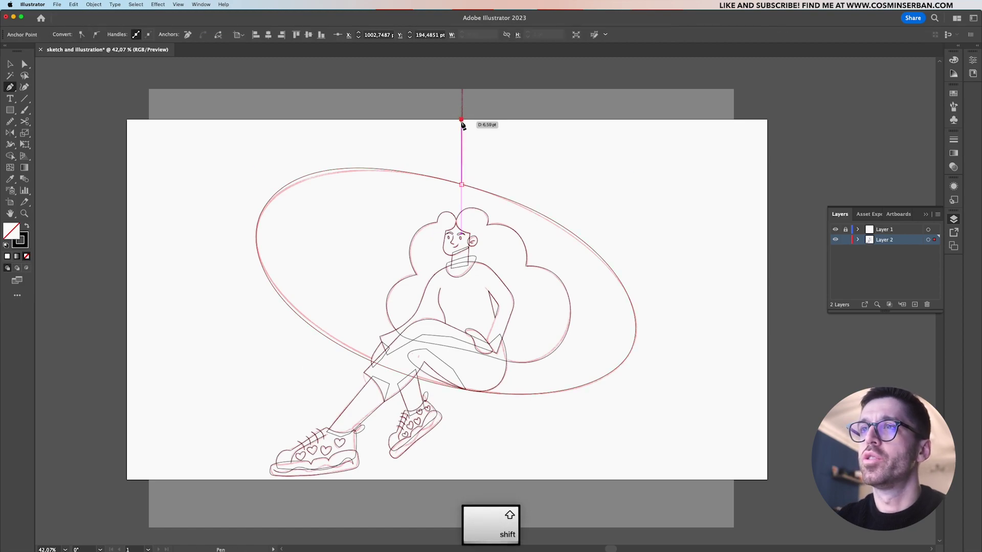
pyautogui.click(461, 90)
pyautogui.press('v')
pyautogui.click(537, 149)
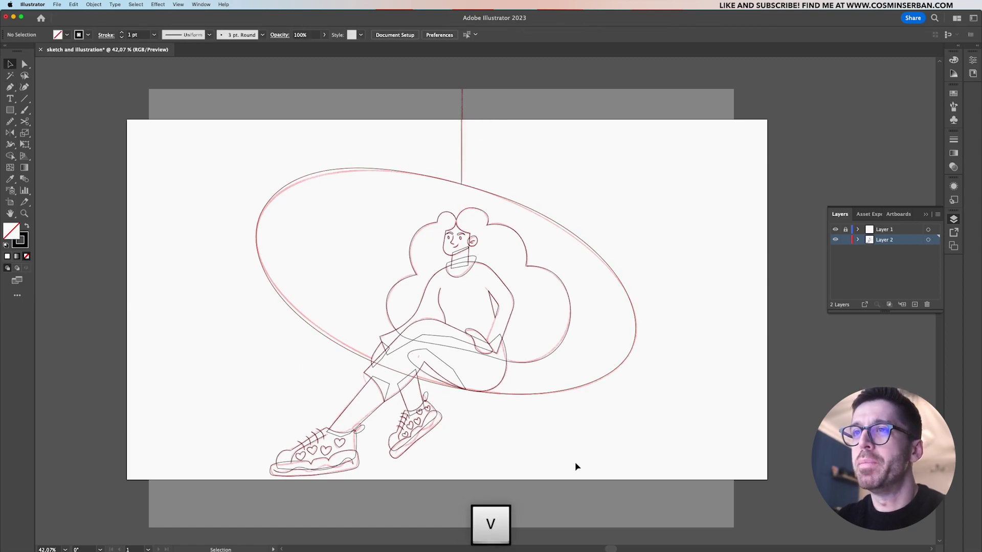
# Hide Layer 1 with the scanned sketch so only the traced line work shows
pyautogui.click(266, 253)
pyautogui.click(226, 182)
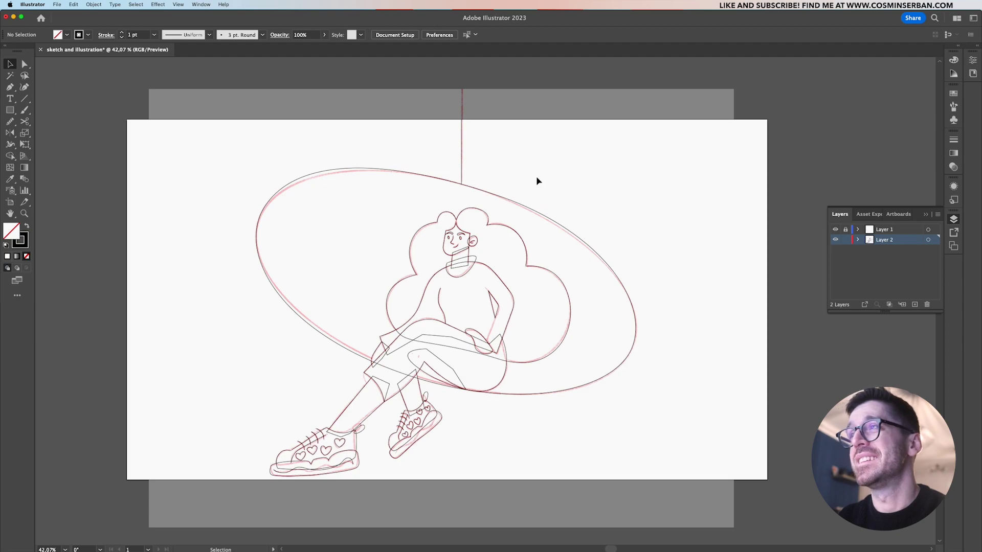
pyautogui.hscroll(-3, 479, 340)
pyautogui.scroll(-1, 479, 340)
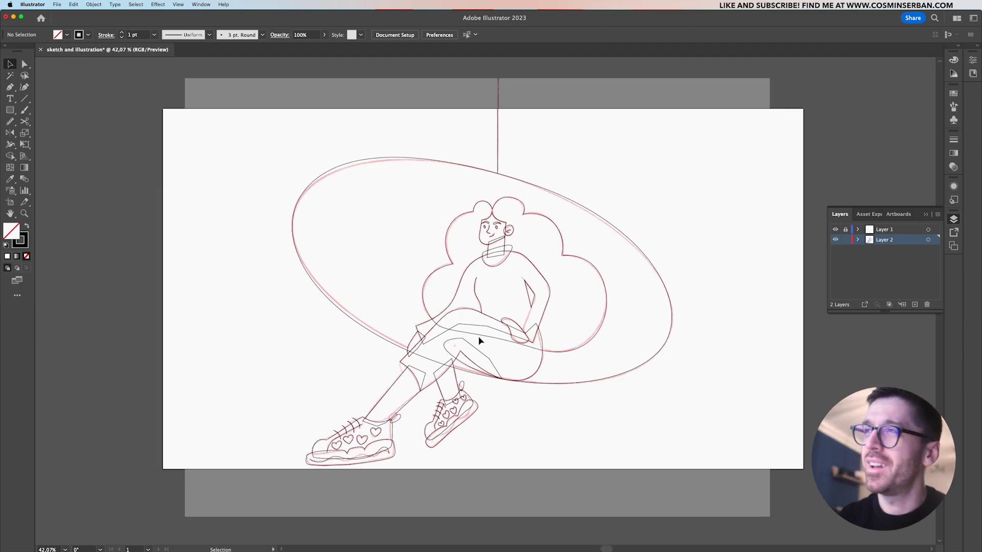
pyautogui.click(835, 231)
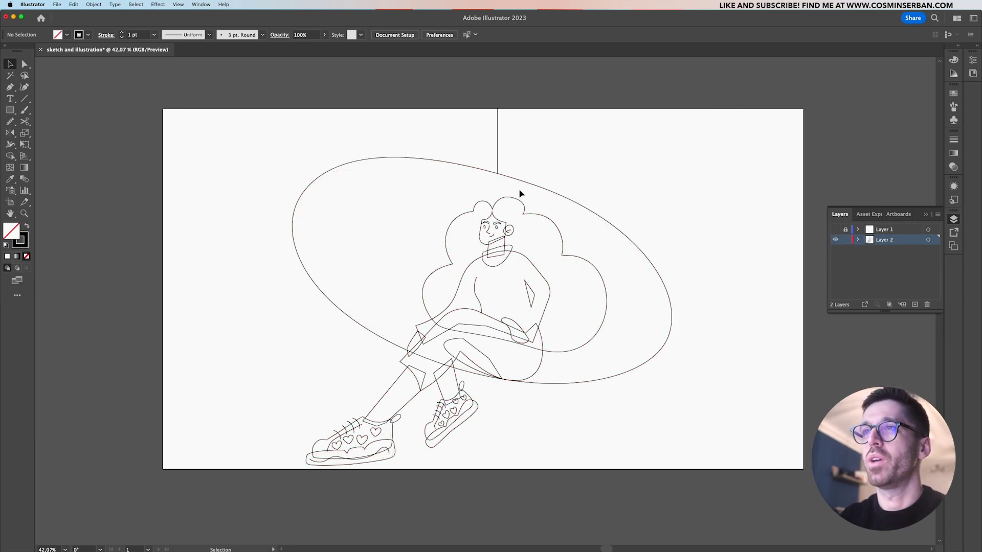
# Scale all the traced artwork proportionally to about 1249 by 1174 pt and move it horizontally to about X 971 pt
pyautogui.scroll(-3, 531, 232)
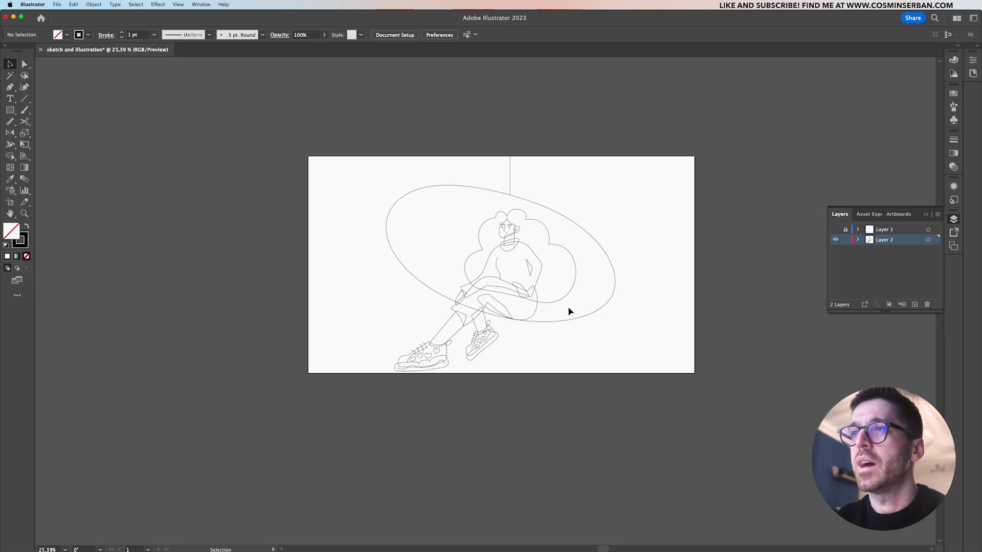
pyautogui.press('super+a')
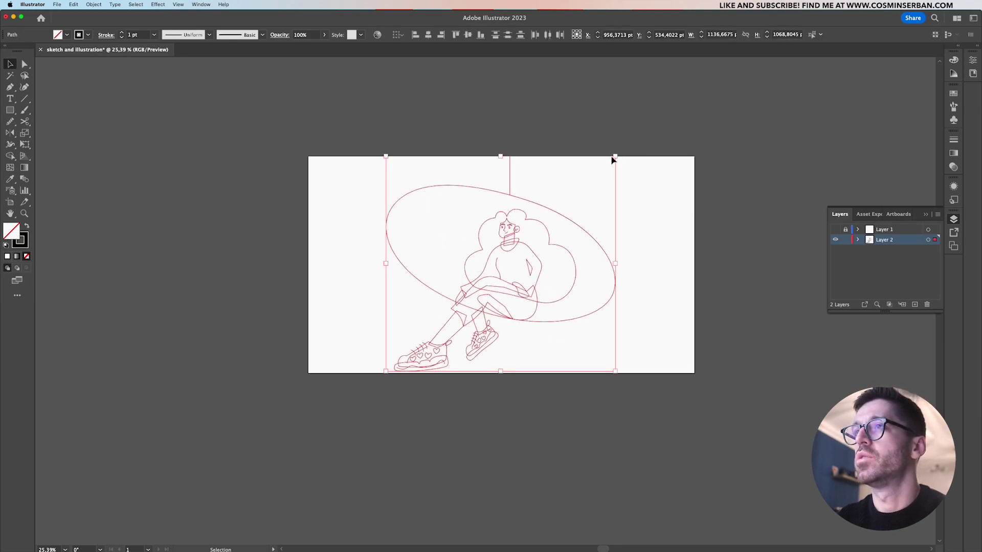
pyautogui.moveTo(615, 157); pyautogui.dragTo(694, 138)
pyautogui.click(519, 186)
pyautogui.keyDown('alt'); pyautogui.scroll(3, 519, 186); pyautogui.keyUp('alt')
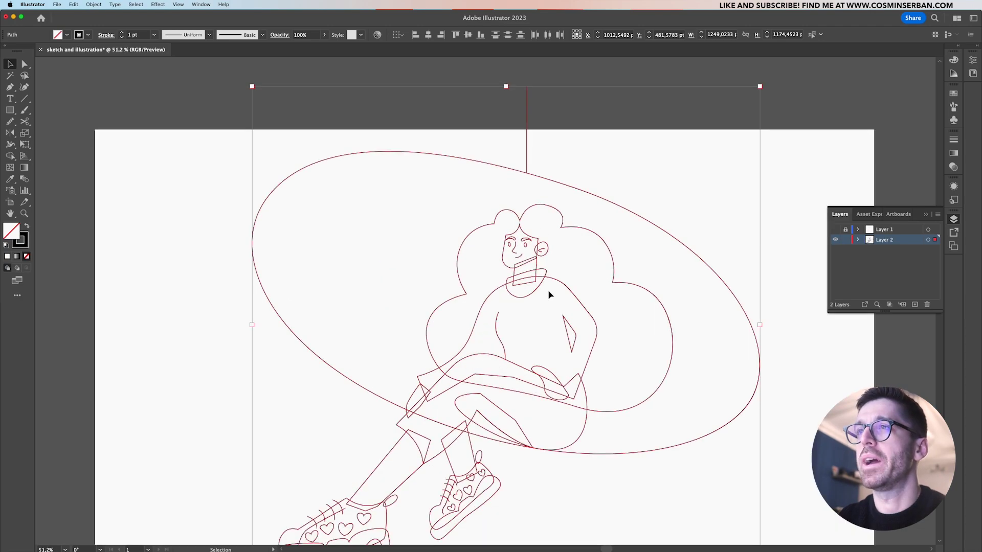
pyautogui.moveTo(550, 292); pyautogui.dragTo(522, 259)
pyautogui.keyDown('alt'); pyautogui.scroll(-3, 524, 261); pyautogui.keyUp('alt')
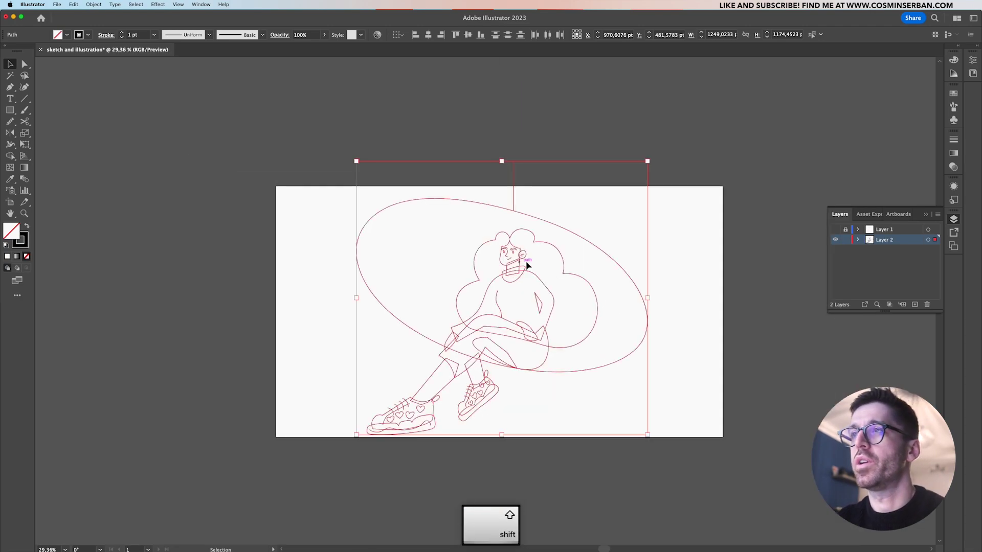
# Switch to Chrome and copy the Ladies illustration from its Dribbble page
pyautogui.keyDown('alt'); pyautogui.scroll(2, 552, 470); pyautogui.keyUp('alt')
pyautogui.click(552, 470)
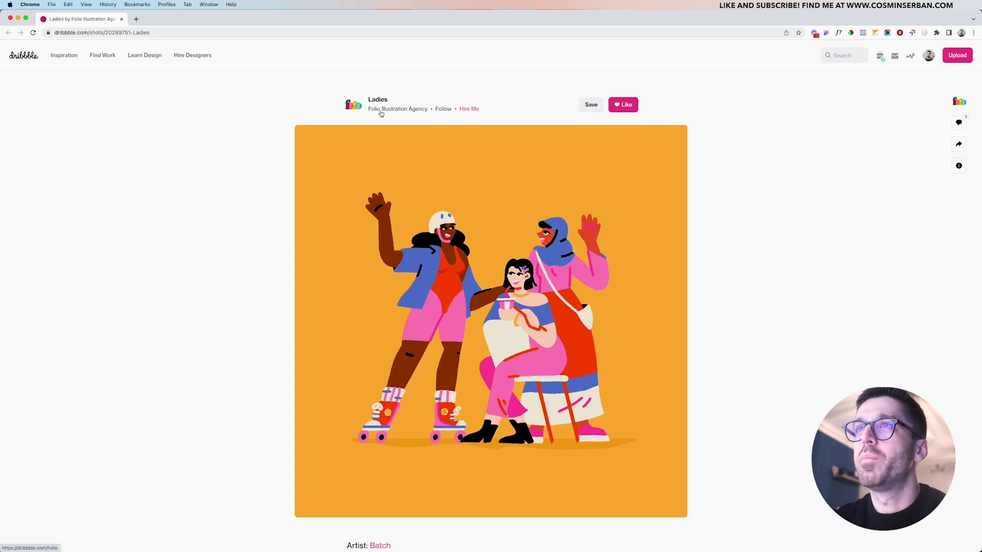
pyautogui.moveTo(413, 115)
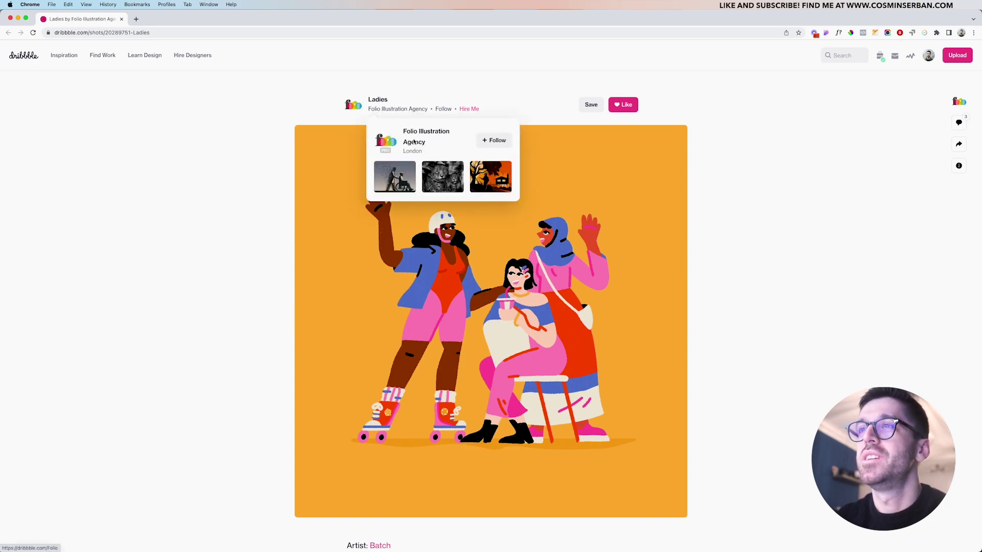
pyautogui.rightClick(487, 314)
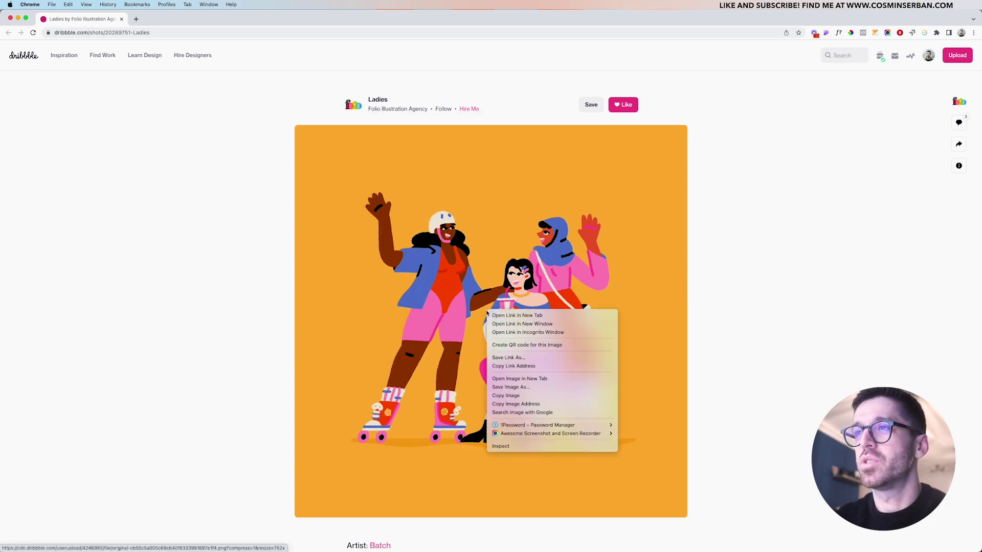
pyautogui.click(511, 399)
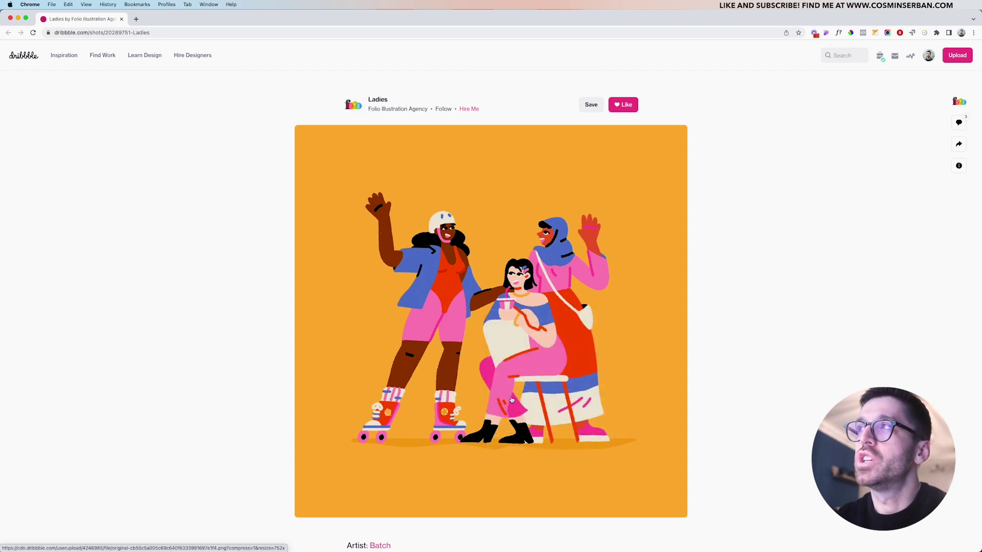
# Return to Illustrator, paste the copied illustration, scale it down to about 629 pt square and place it beside the artboard's left edge
pyautogui.press('super+Tab')
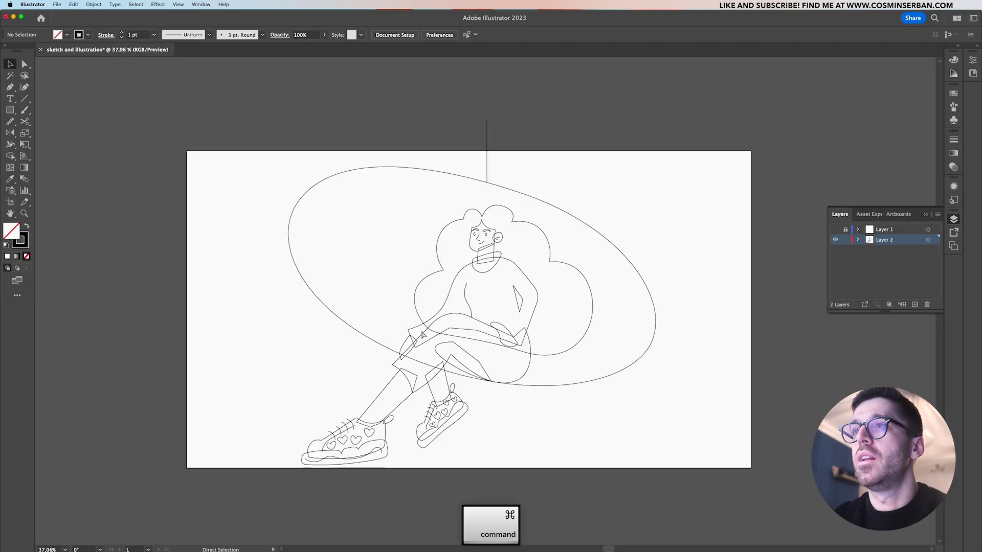
pyautogui.press('super+v')
pyautogui.scroll(-3, 600, 148)
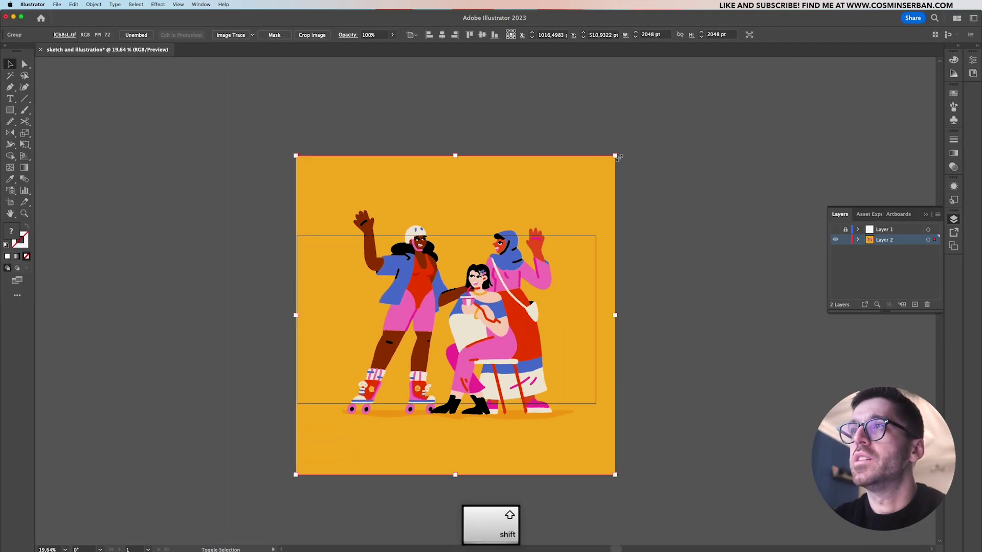
pyautogui.moveTo(614, 156); pyautogui.dragTo(395, 318)
pyautogui.moveTo(358, 388); pyautogui.dragTo(220, 279)
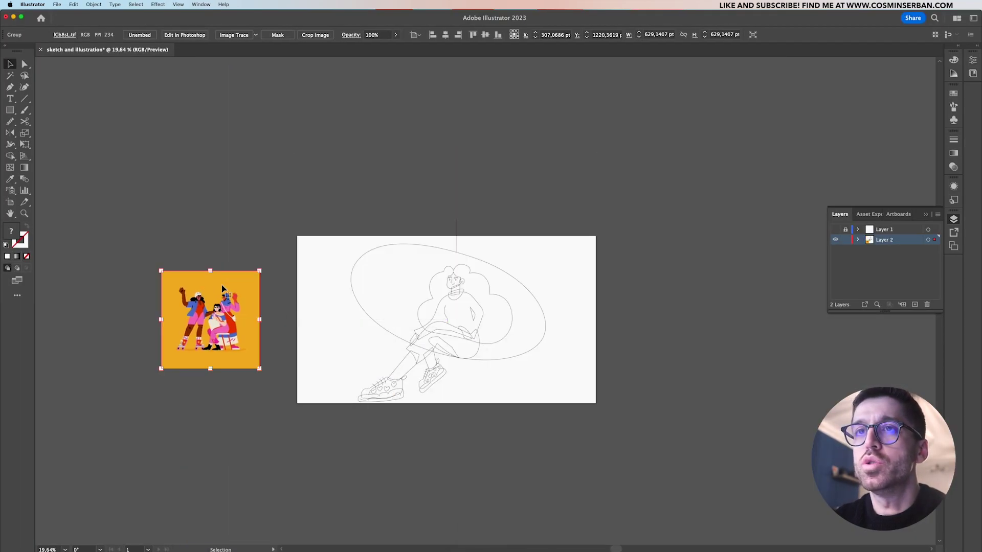
pyautogui.click(248, 398)
pyautogui.scroll(2, 252, 359)
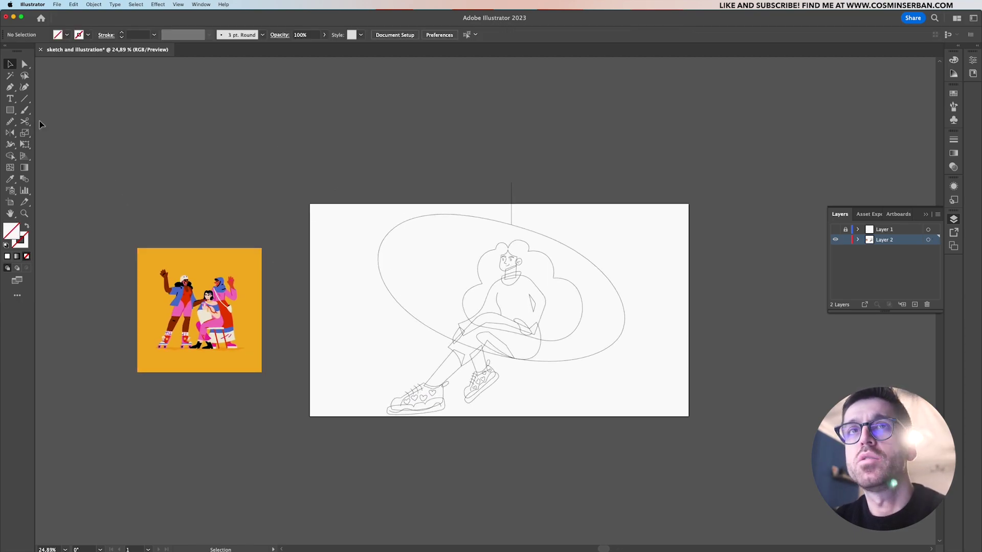
# Draw a 1920 by 1080 pt rectangle covering the artboard and fill it with the orange-yellow background colour sampled from the reference illustration
pyautogui.click(10, 112)
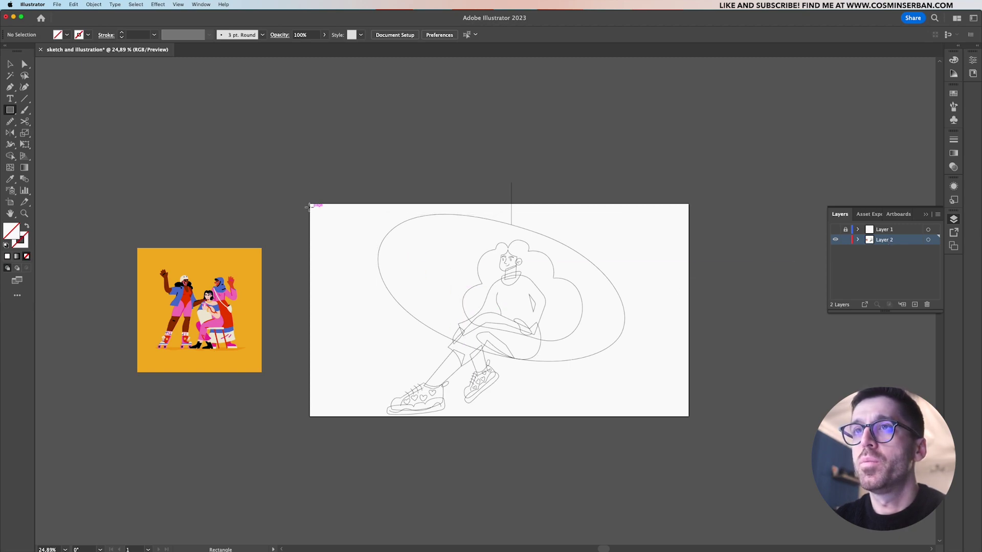
pyautogui.moveTo(310, 204)
pyautogui.mouseDown()
pyautogui.moveTo(707, 428)
pyautogui.moveTo(688, 416)
pyautogui.mouseUp()
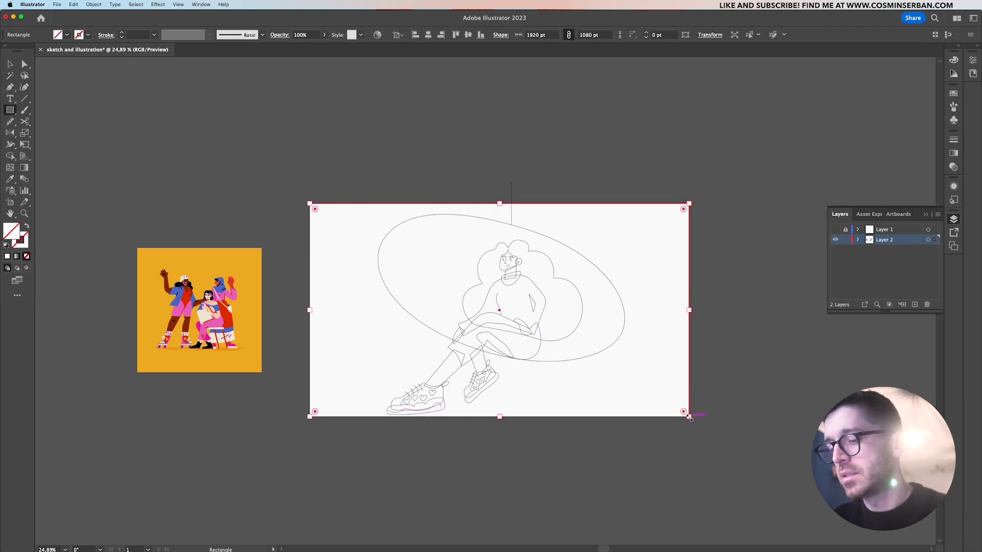
pyautogui.press('i')
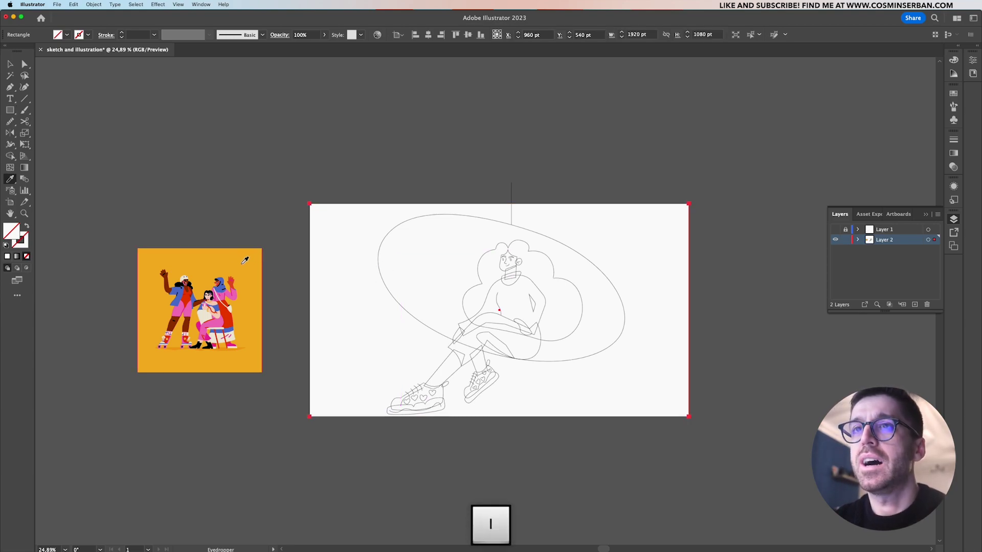
pyautogui.click(244, 262)
pyautogui.press('v')
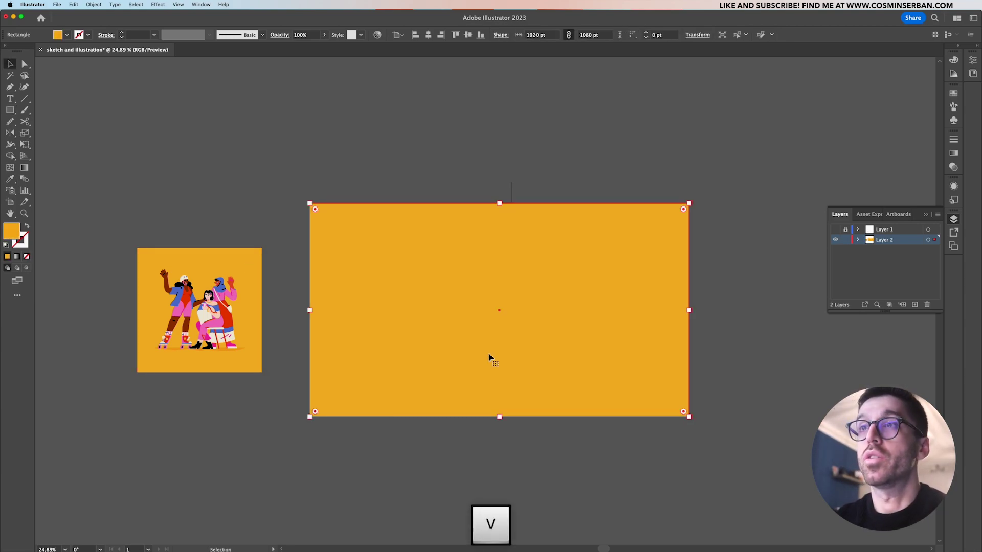
# Send the orange-yellow rectangle to the back, behind all the line art
pyautogui.rightClick(479, 317)
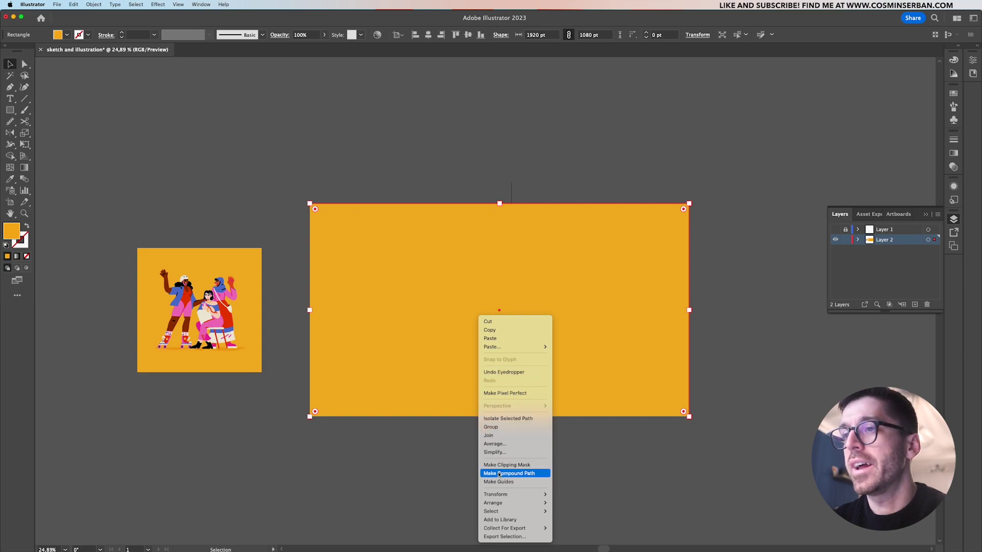
pyautogui.moveTo(510, 503)
pyautogui.click(571, 528)
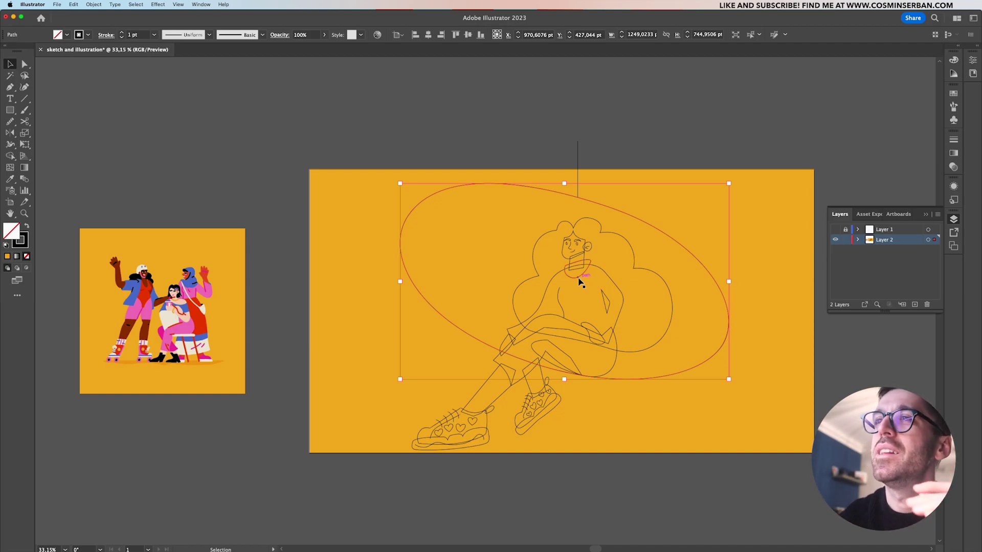
# Fill the large tilted ellipse with the cream colour sampled from the reference illustration
pyautogui.press('i')
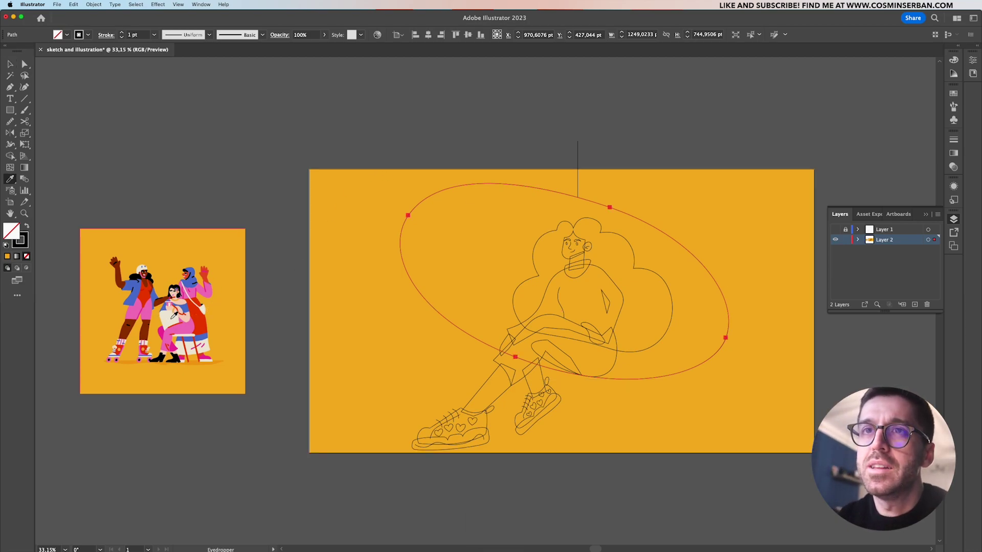
pyautogui.click(174, 314)
pyautogui.press('v')
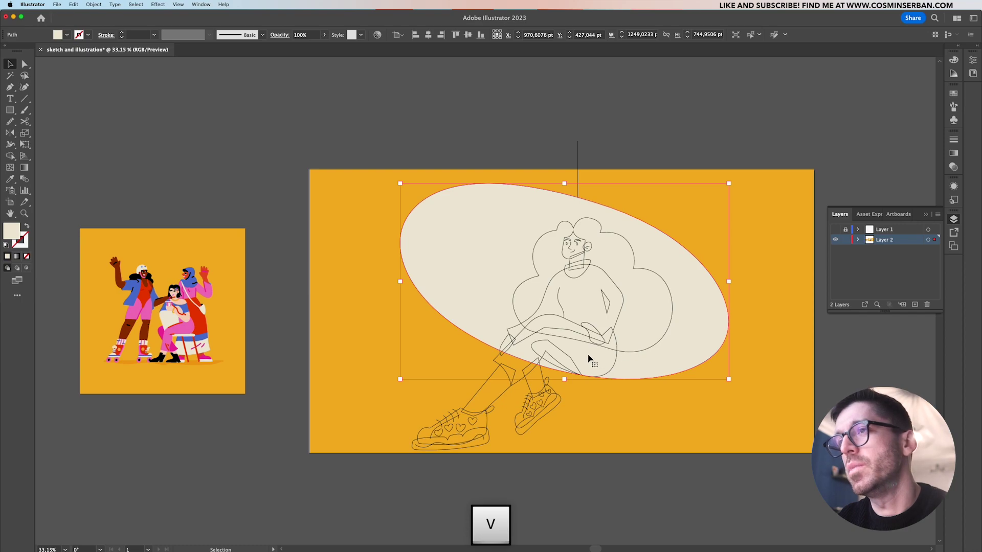
# Try to fill the hair shape with black sampled from the seated woman's hair in the reference illustration
pyautogui.click(589, 225)
pyautogui.press('i')
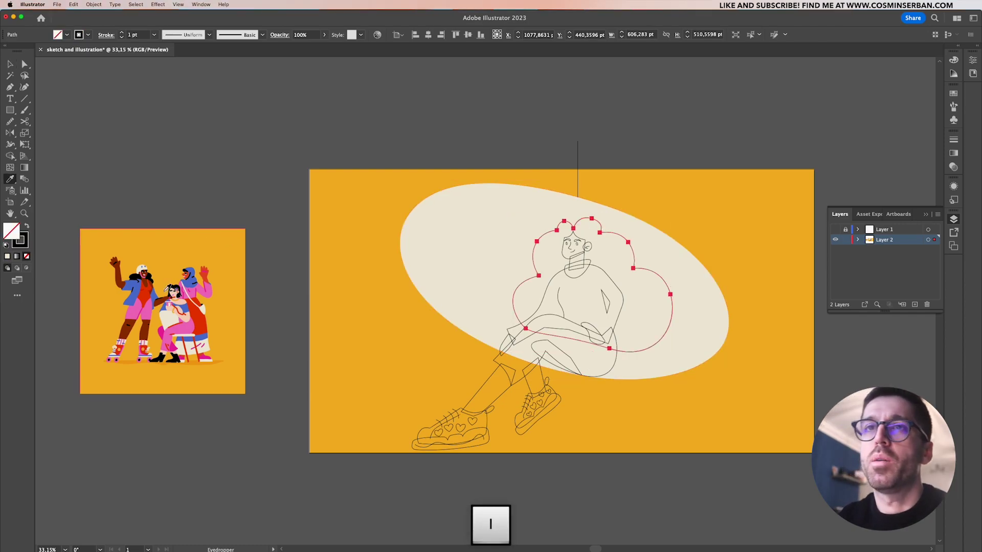
pyautogui.click(174, 292)
pyautogui.press('v')
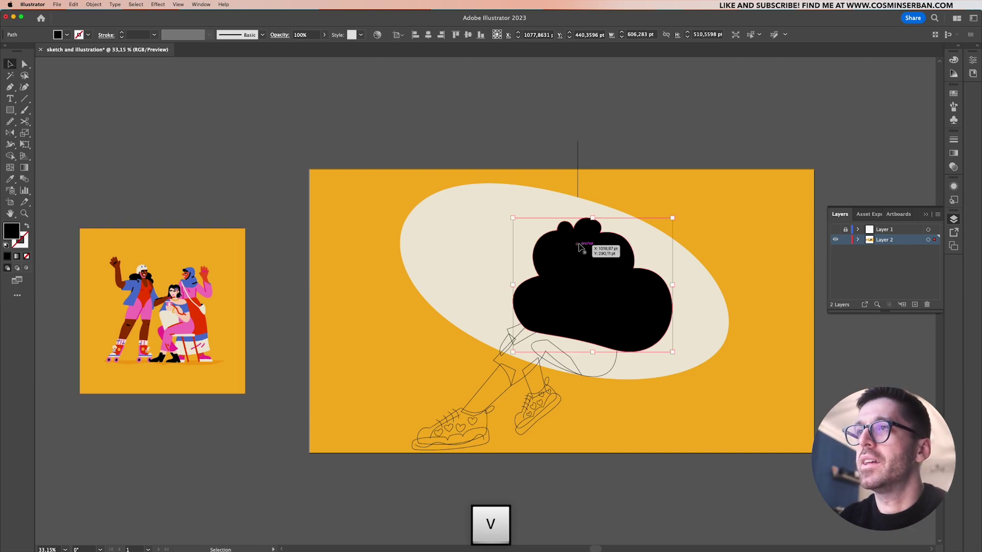
pyautogui.press('super+z')
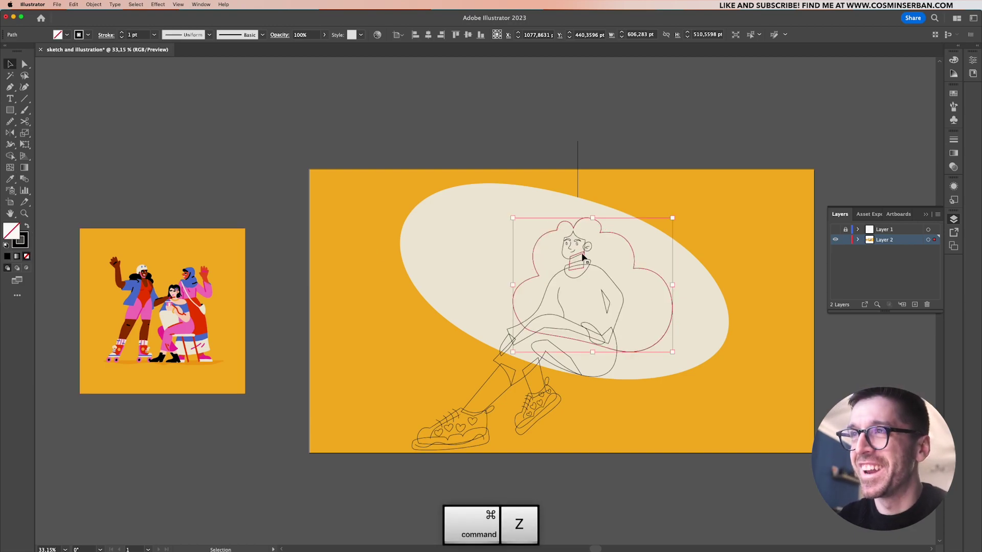
# Fill the face shape with the dark brown skin colour sampled from the roller skater in the reference illustration
pyautogui.click(564, 258)
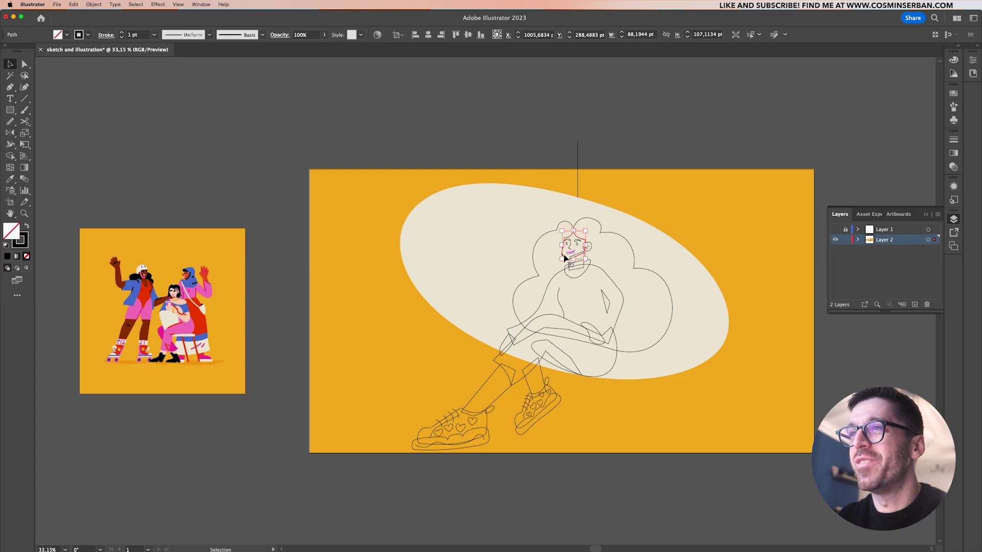
pyautogui.press('i')
pyautogui.scroll(5, 199, 276)
pyautogui.click(205, 279)
pyautogui.scroll(-3, 205, 279)
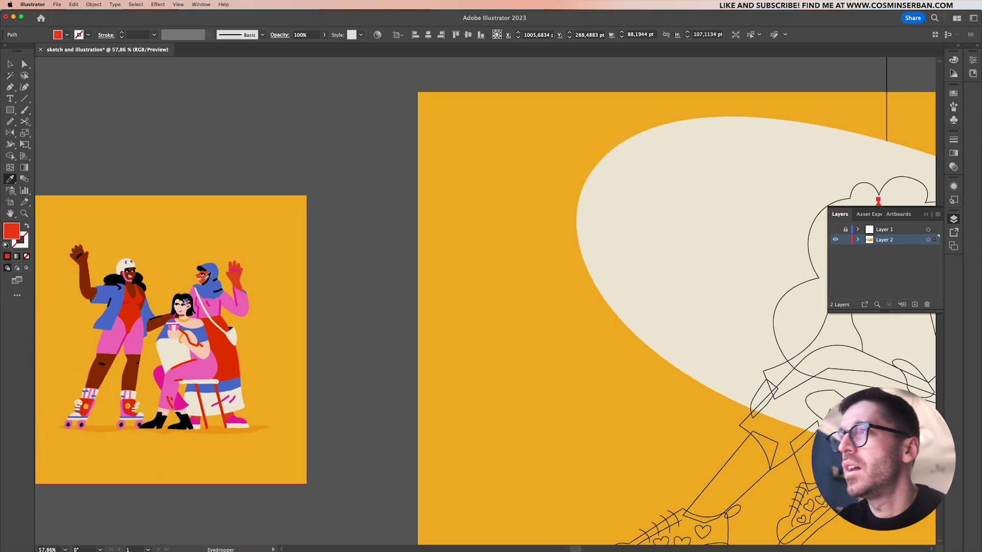
pyautogui.scroll(-2, 162, 281)
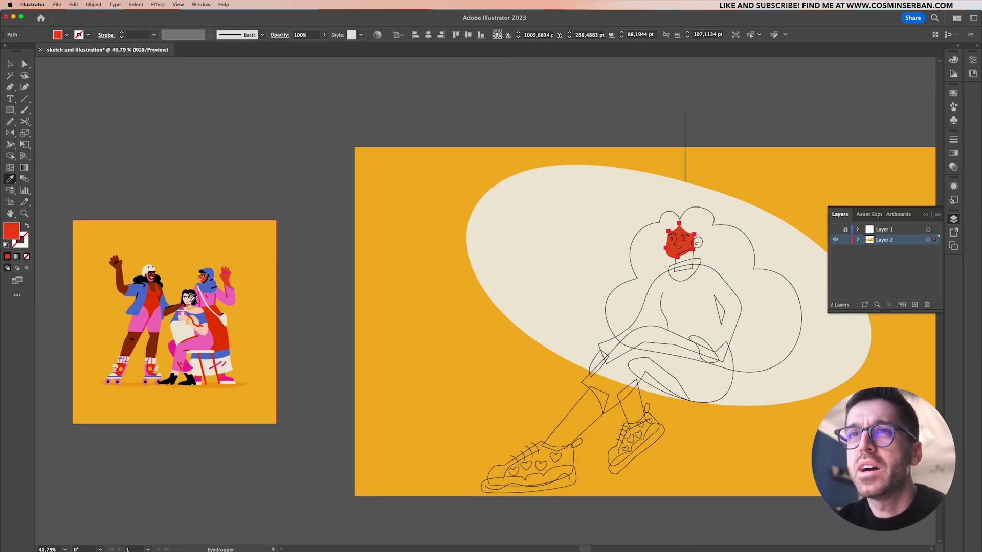
pyautogui.click(201, 313)
pyautogui.click(156, 272)
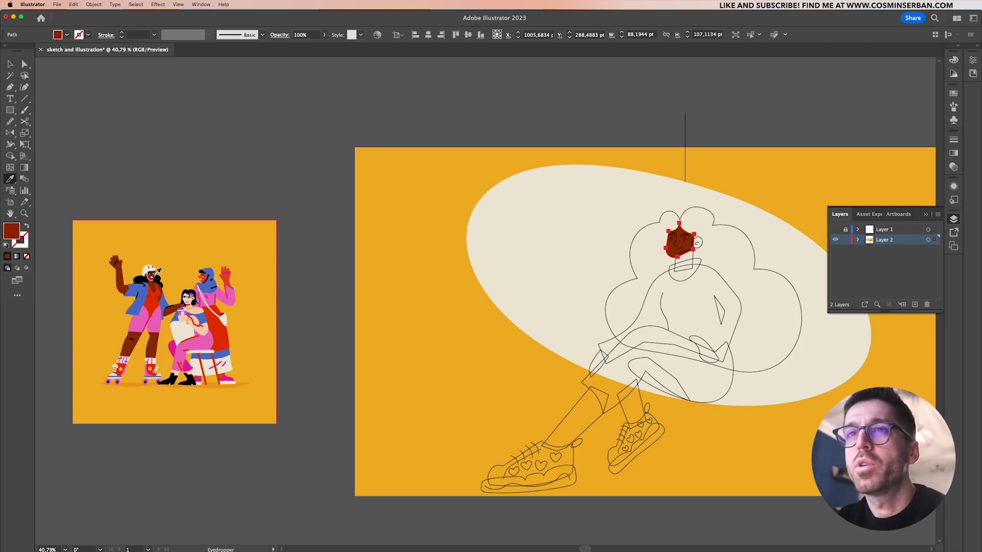
pyautogui.press('v')
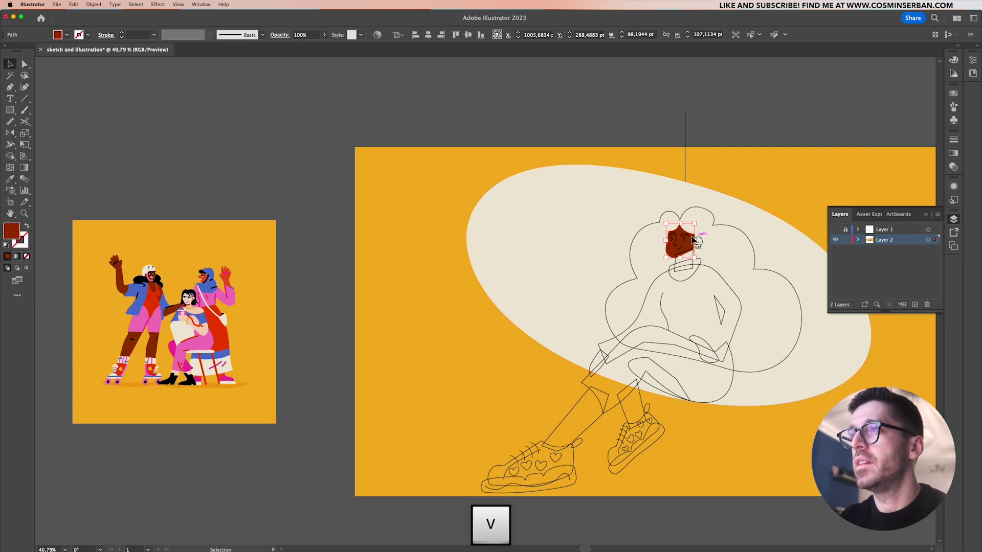
# Fill the neck and ear shapes with the dark brown sampled from the face
pyautogui.scroll(6, 699, 236)
pyautogui.click(696, 240)
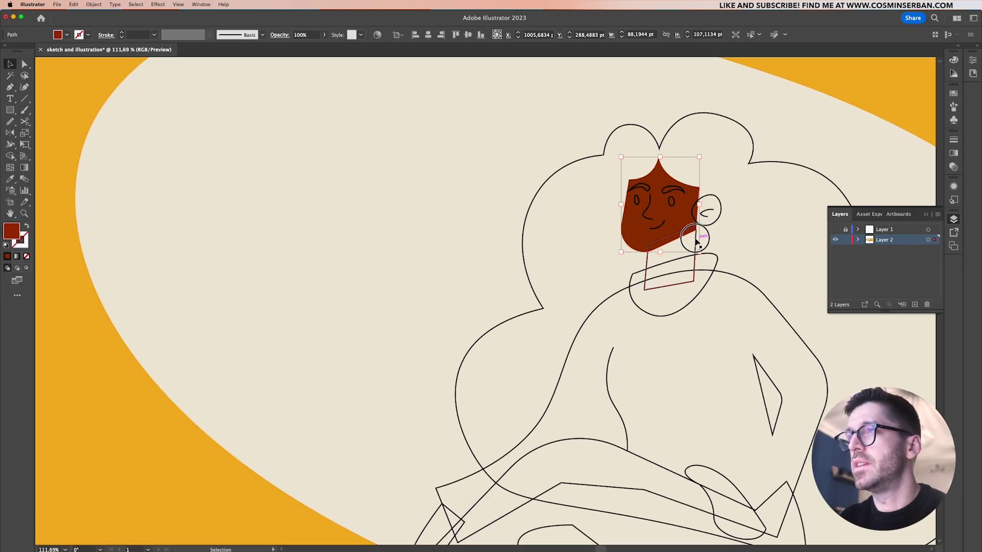
pyautogui.press('i')
pyautogui.click(685, 205)
pyautogui.press('v')
pyautogui.click(721, 208)
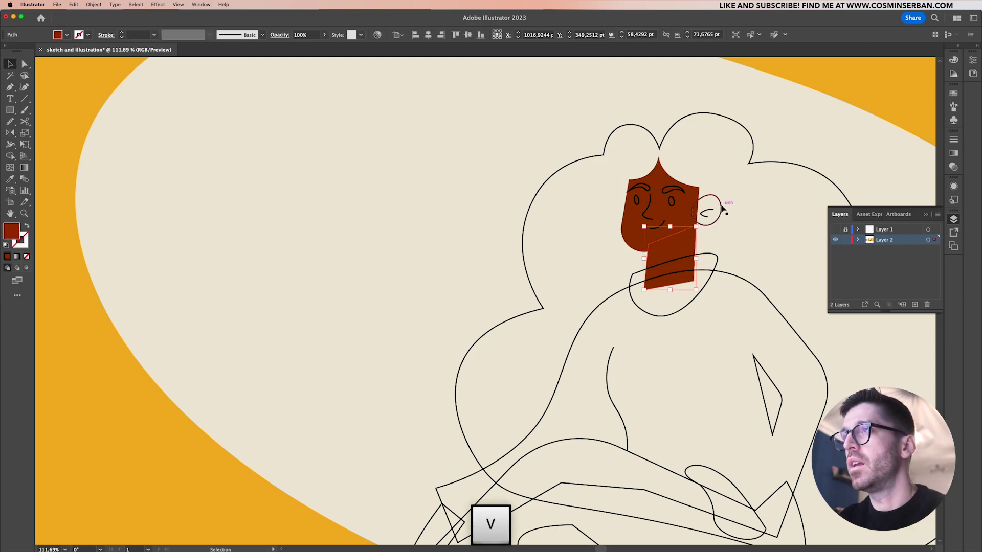
pyautogui.press('i')
pyautogui.click(678, 210)
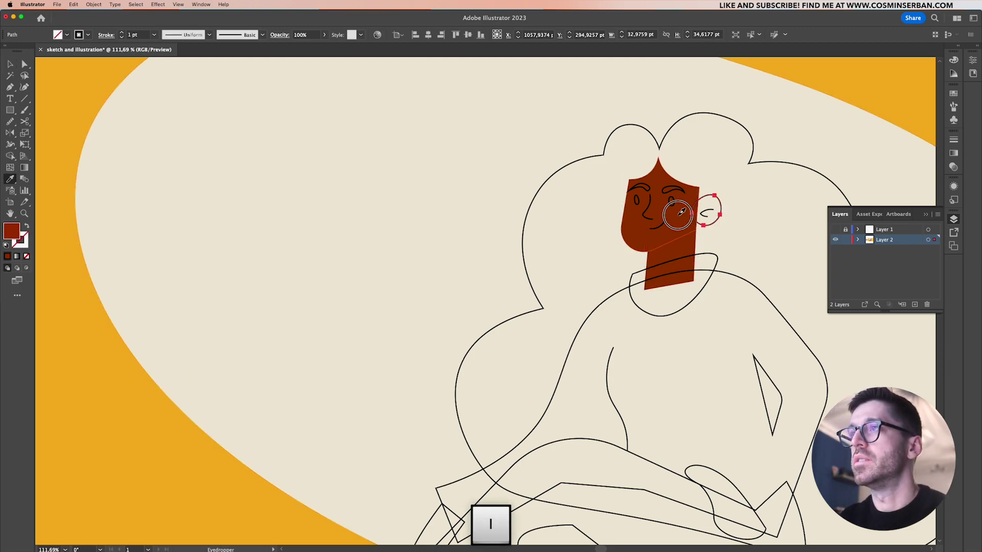
pyautogui.press('v')
# Fill the neckline shape below the neck with the same dark brown skin colour
pyautogui.click(696, 301)
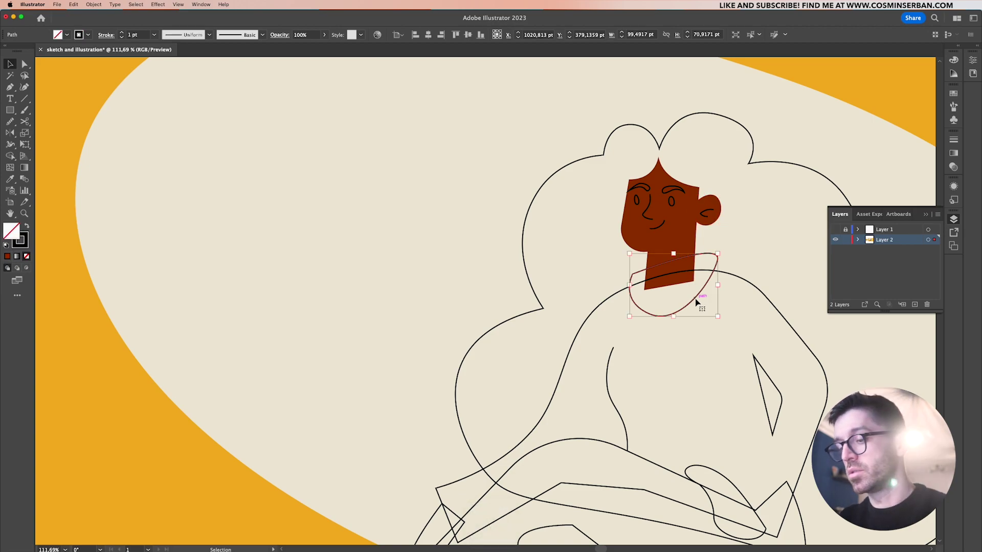
pyautogui.press('i')
pyautogui.click(684, 244)
pyautogui.press('v')
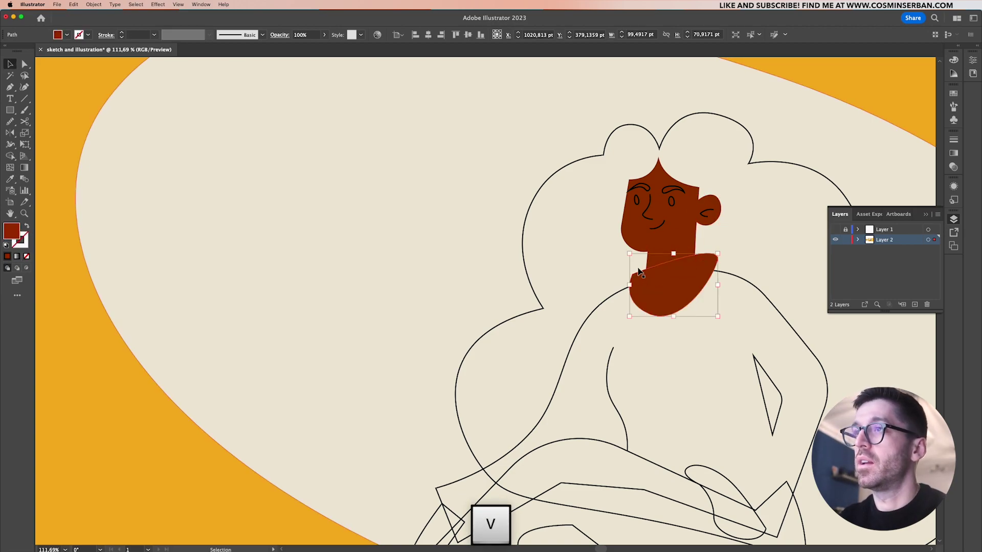
# Fill the sweater shape with the blue sampled from the reference illustration
pyautogui.click(611, 299)
pyautogui.scroll(-3, 611, 299)
pyautogui.scroll(-1, 619, 295)
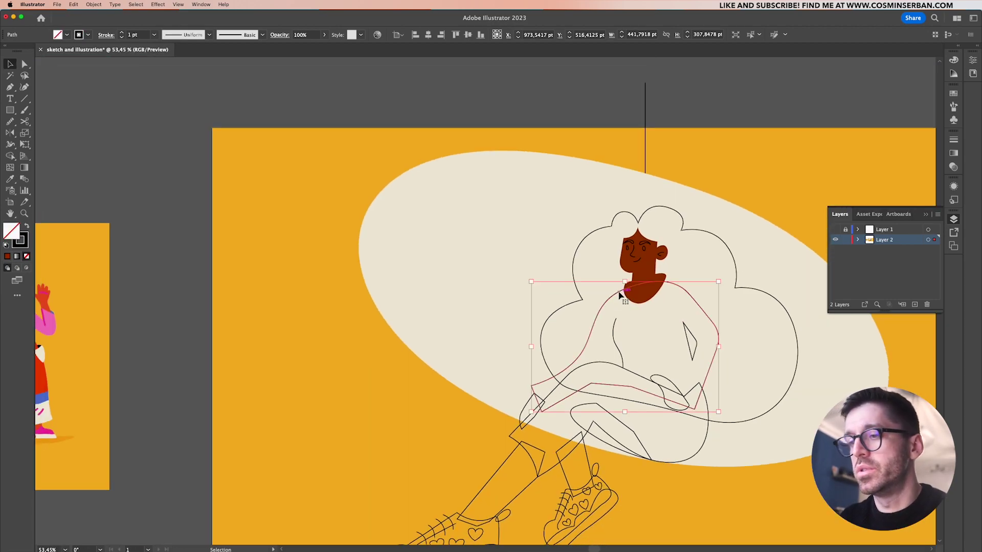
pyautogui.scroll(-3, 618, 295)
pyautogui.press('i')
pyautogui.click(254, 302)
pyautogui.scroll(3, 662, 384)
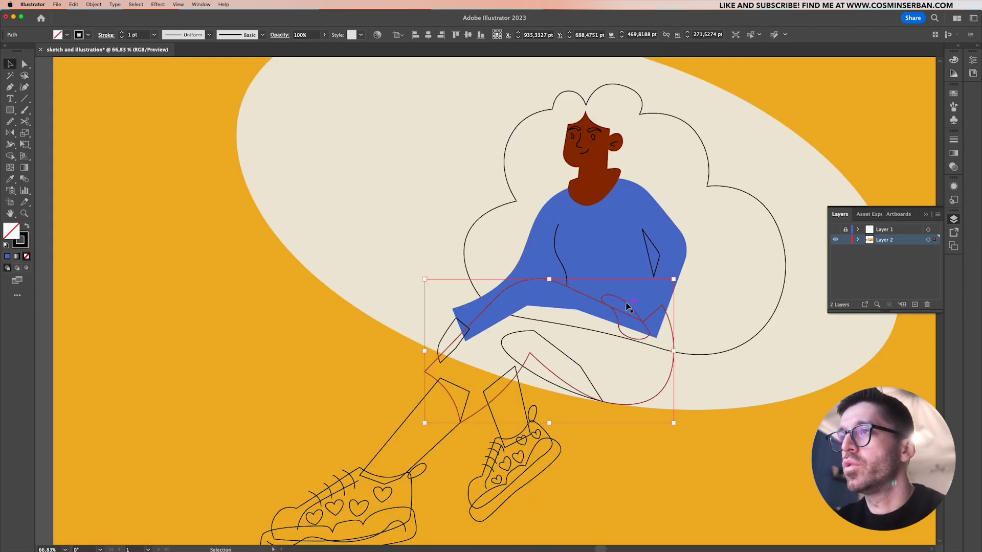
pyautogui.press('v')
# Fill the narrow gap shape between the arm and torso with cream sampled from the ellipse
pyautogui.click(659, 254)
pyautogui.press('i')
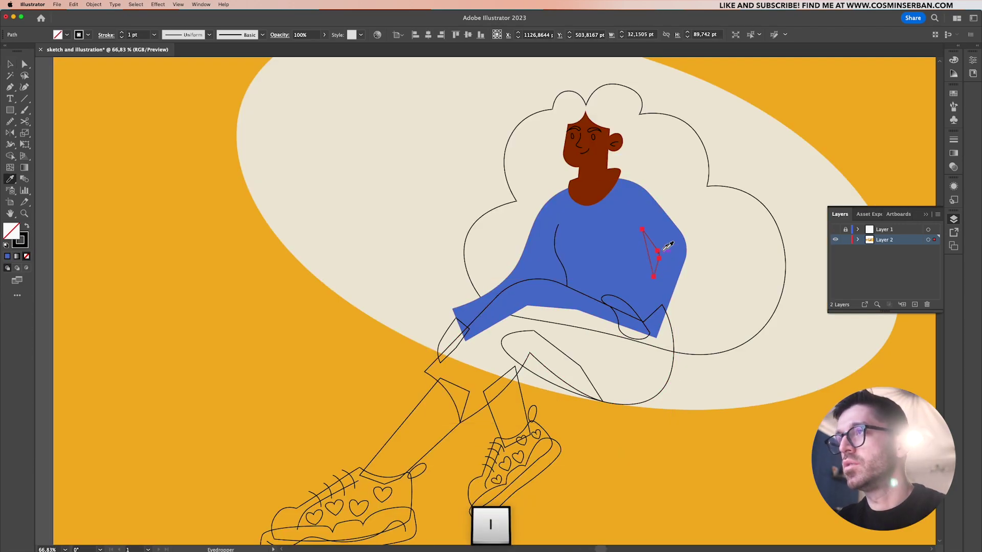
pyautogui.click(785, 186)
pyautogui.press('v')
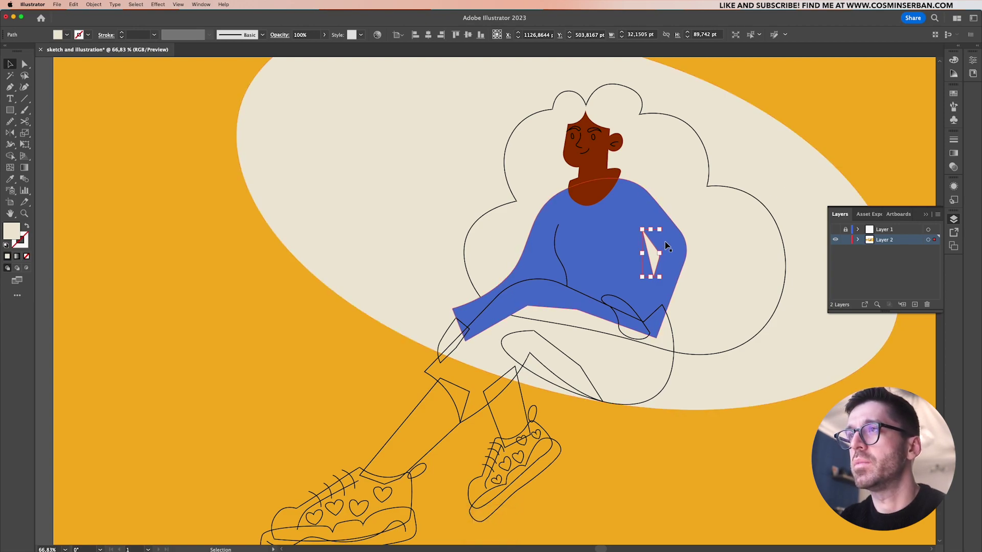
# Cut the cream gap shape between arm and torso out of the blue sweater with the Shape Builder tool
pyautogui.scroll(3, 667, 241)
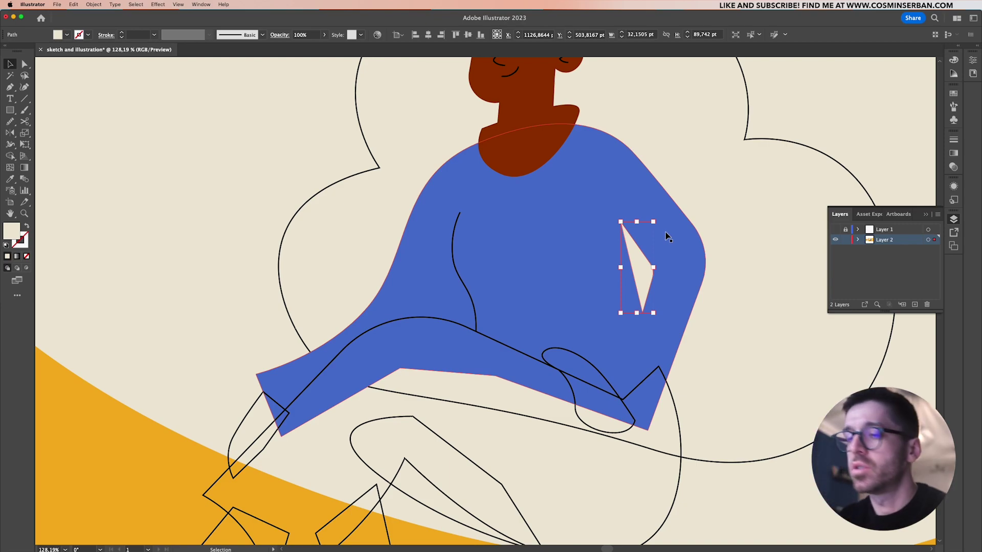
pyautogui.keyDown('shift'); pyautogui.click(669, 236); pyautogui.keyUp('shift')
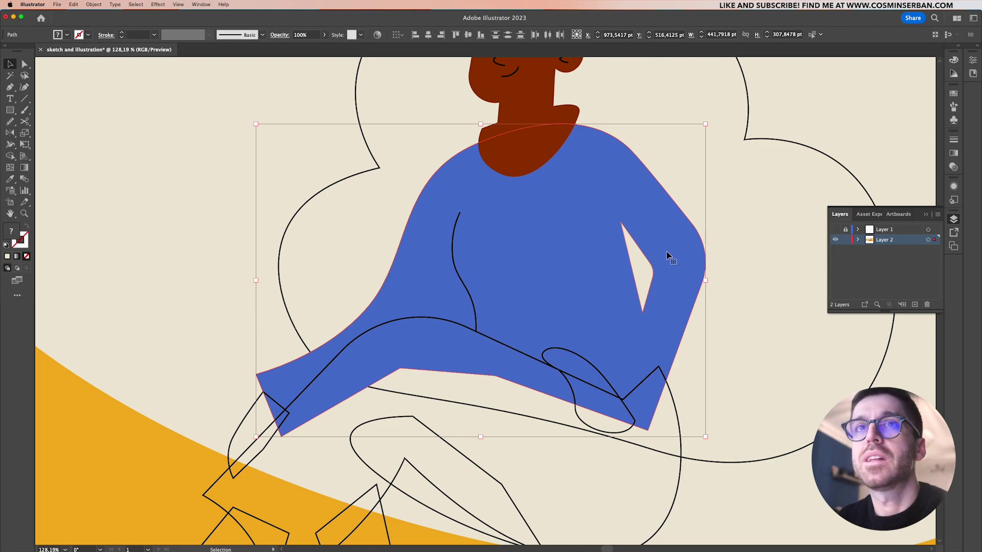
pyautogui.hotkey('shift', 'm')
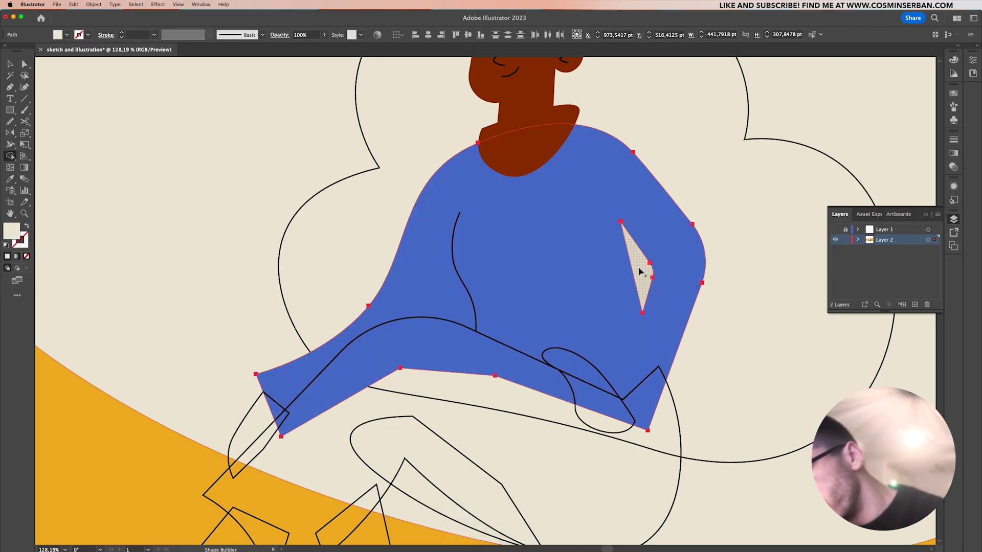
pyautogui.press('alt')
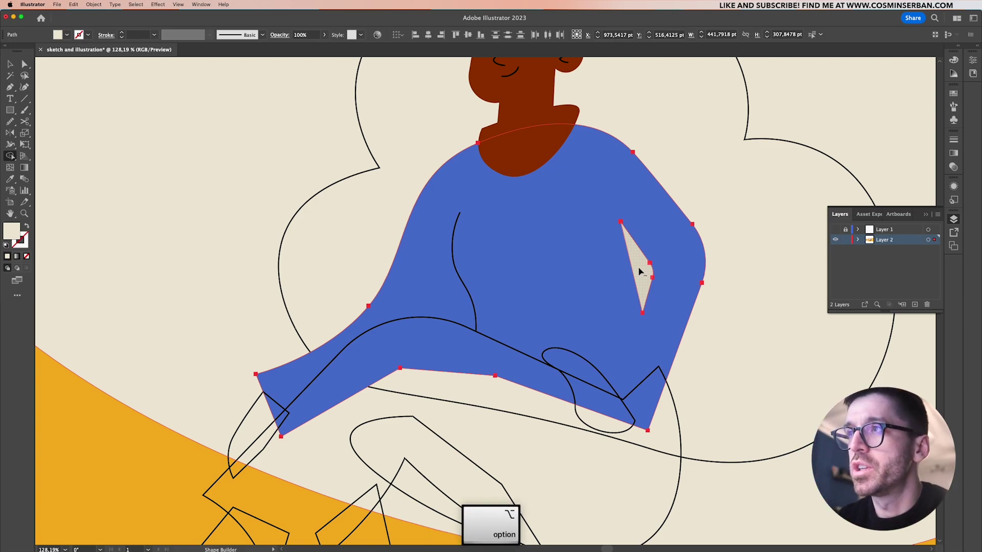
pyautogui.keyDown('alt'); pyautogui.click(639, 271); pyautogui.keyUp('alt')
pyautogui.press('v')
# Move the sweater down to check its arm cut-out, and undo the move
pyautogui.click(683, 258)
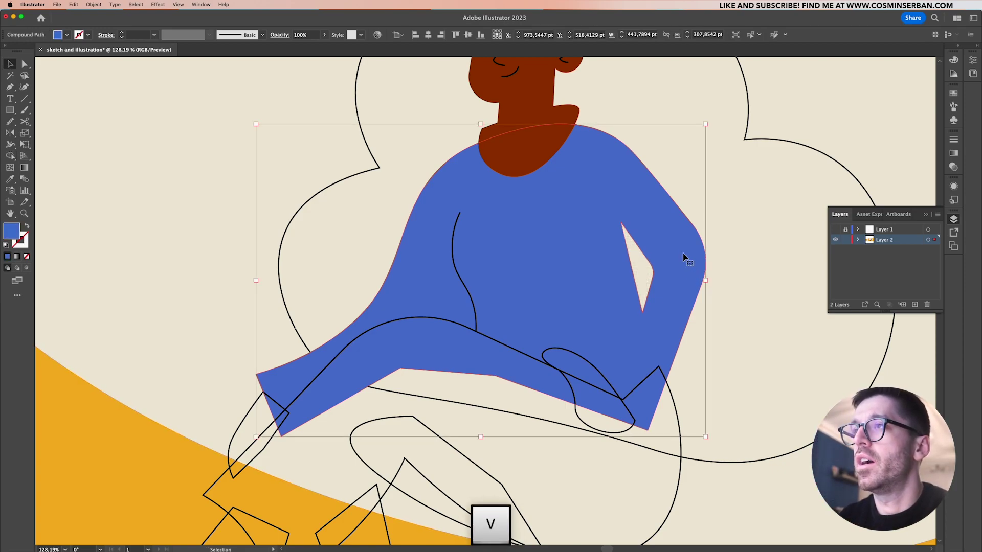
pyautogui.moveTo(683, 258); pyautogui.dragTo(691, 357)
pyautogui.press('super+z')
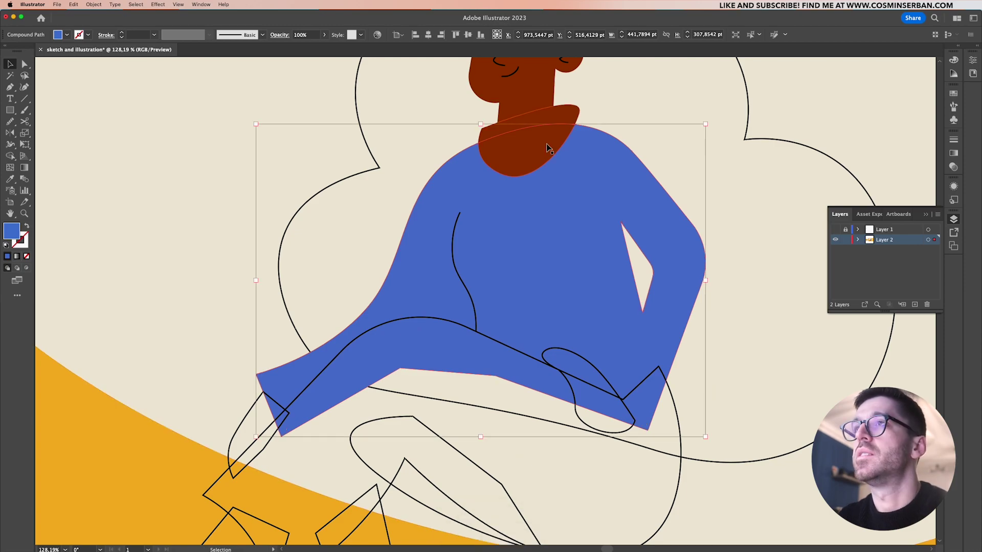
# Trim away the part of the brown neckline shape that extends above the sweater with the Shape Builder tool
pyautogui.click(546, 148)
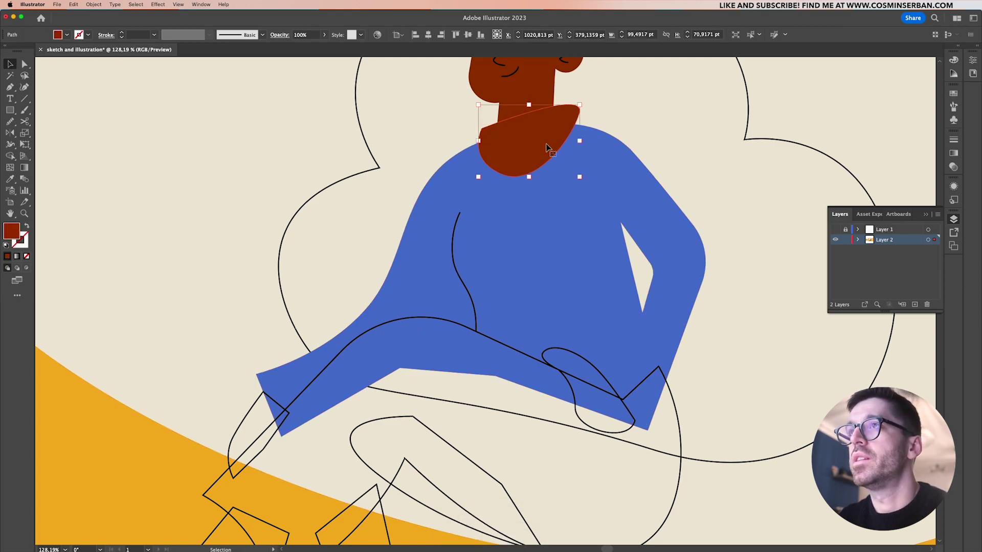
pyautogui.keyDown('shift'); pyautogui.click(599, 153); pyautogui.keyUp('shift')
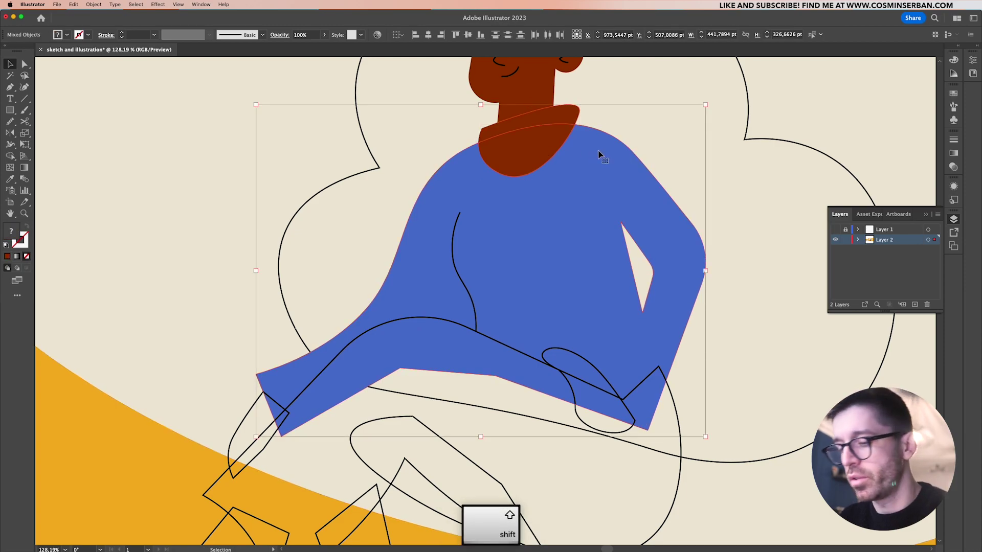
pyautogui.hotkey('shift', 'm')
pyautogui.keyDown('alt'); pyautogui.click(562, 113); pyautogui.keyUp('alt')
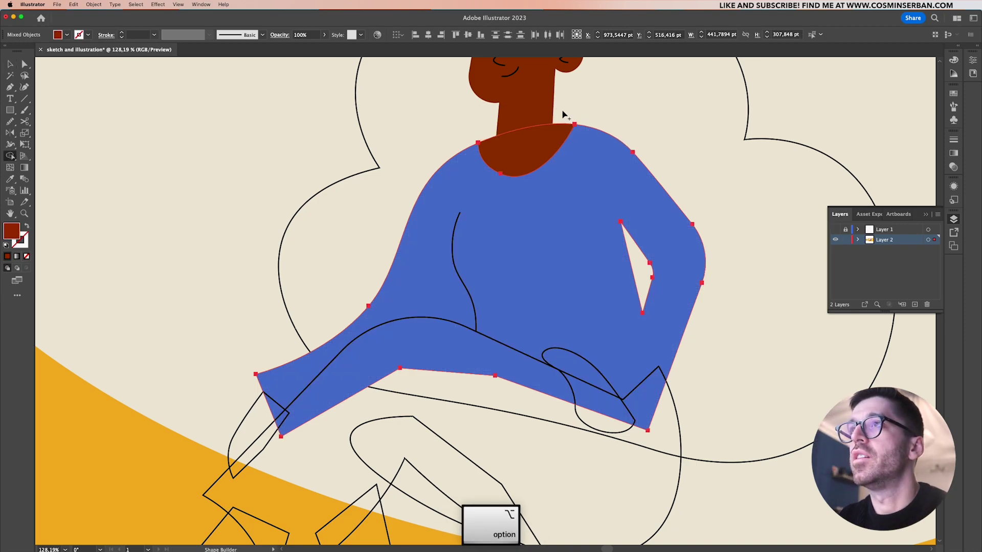
pyautogui.press('v')
# Fill both hand shapes with the dark brown skin colour sampled from the neck
pyautogui.press('super+0')
pyautogui.click(408, 348)
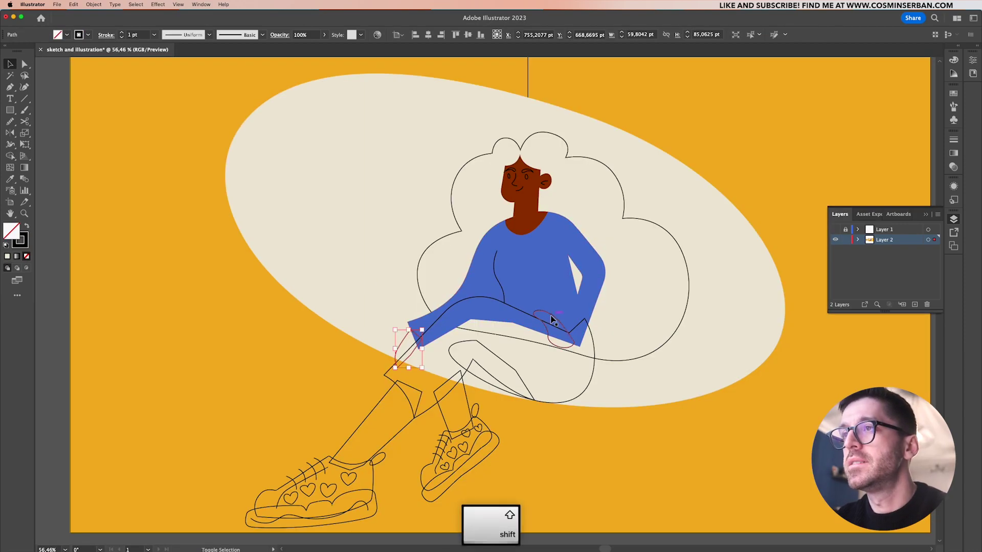
pyautogui.keyDown('shift'); pyautogui.click(549, 318); pyautogui.keyUp('shift')
pyautogui.press('i')
pyautogui.click(535, 203)
pyautogui.press('v')
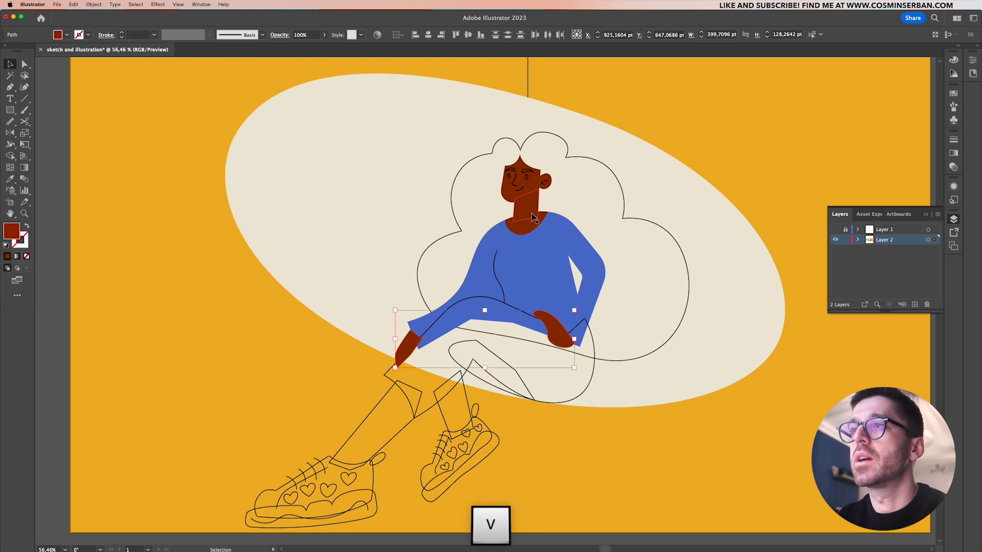
# Fill both lower leg shapes with the dark brown skin colour sampled from the neck
pyautogui.click(408, 424)
pyautogui.keyDown('shift'); pyautogui.click(463, 421); pyautogui.keyUp('shift')
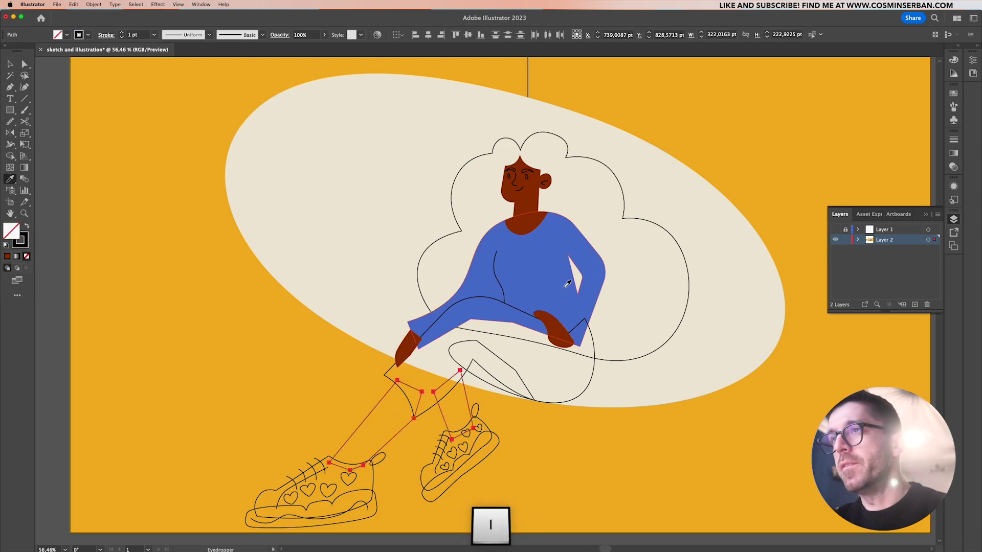
pyautogui.press('i')
pyautogui.click(529, 210)
pyautogui.press('v')
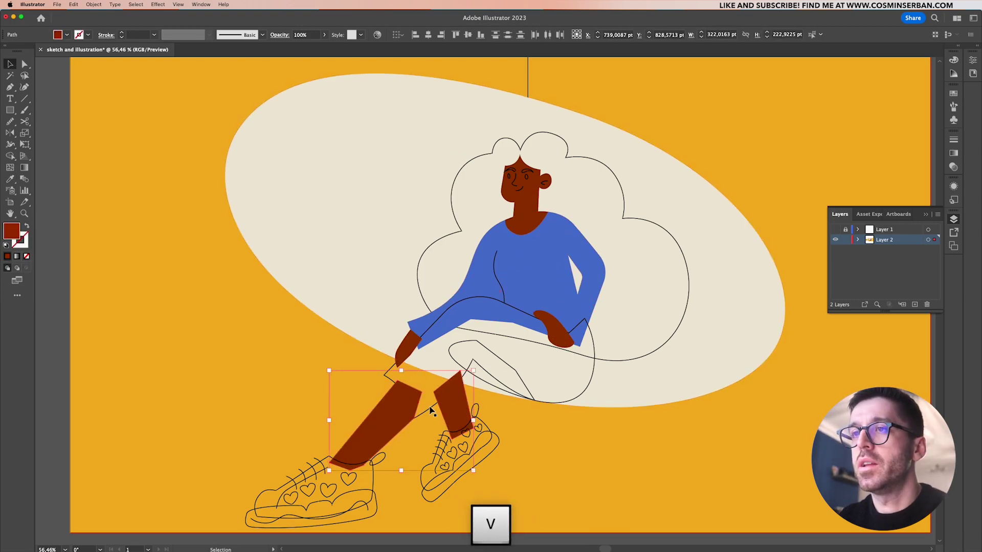
# Fill the trouser shape with the pink sampled from the reference illustration
pyautogui.click(489, 393)
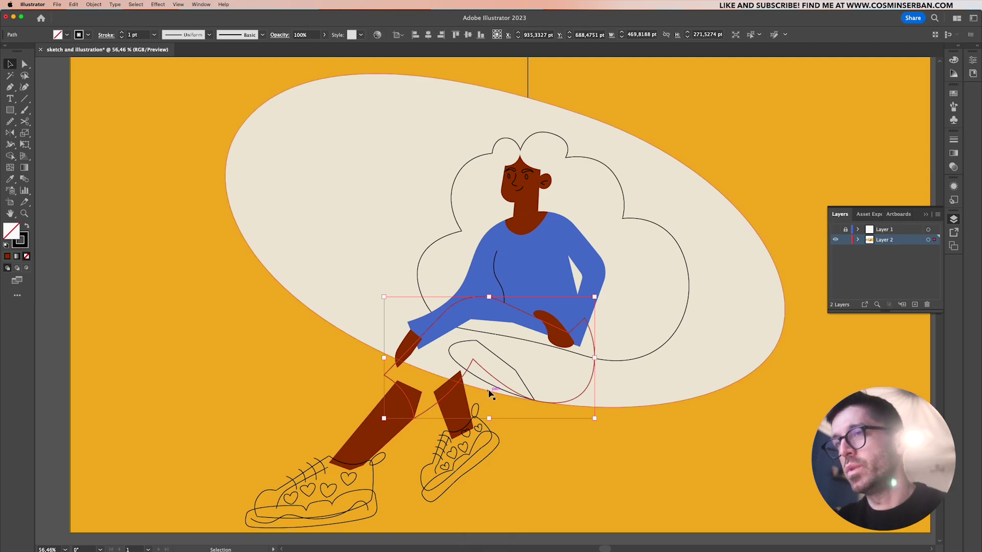
pyautogui.scroll(-5, 489, 394)
pyautogui.press('i')
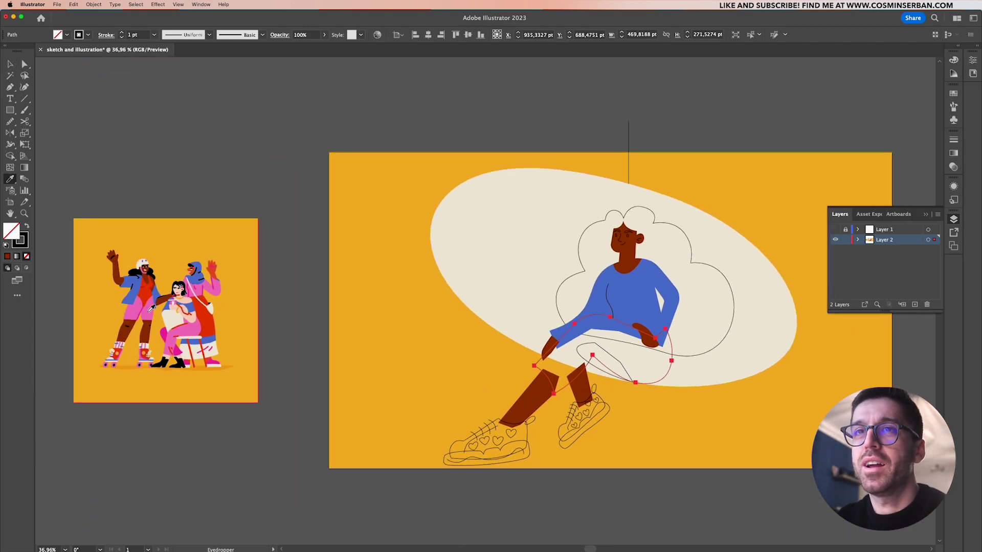
pyautogui.click(149, 310)
pyautogui.press('v')
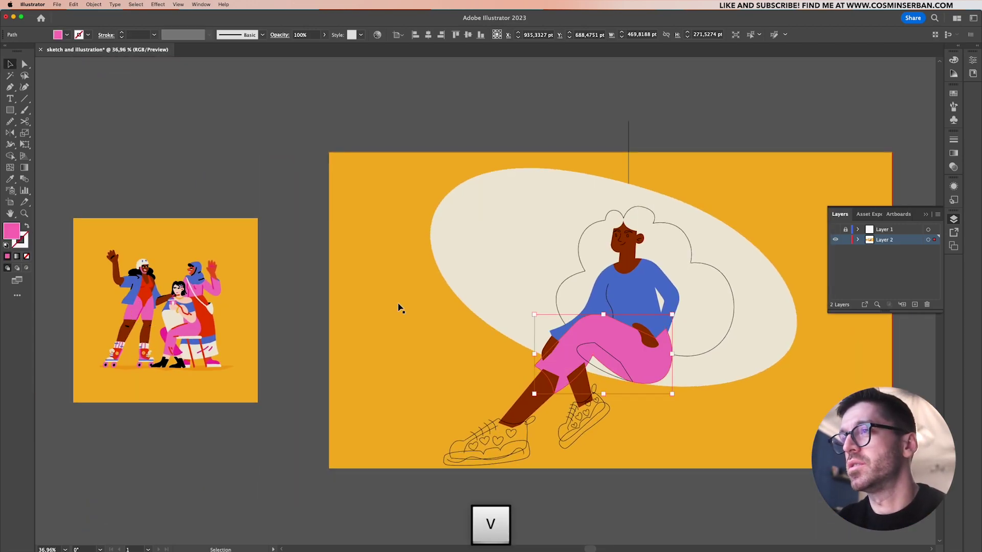
# Fill the second trouser leg shape beneath the thigh with the trousers' pink, deepened to a more saturated shade
pyautogui.click(587, 348)
pyautogui.press('i')
pyautogui.click(621, 332)
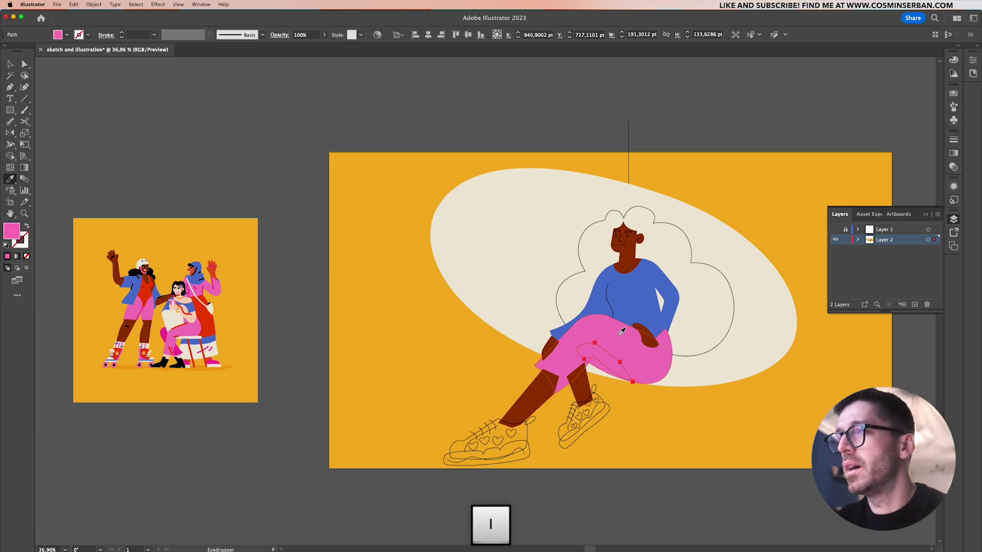
pyautogui.press('v')
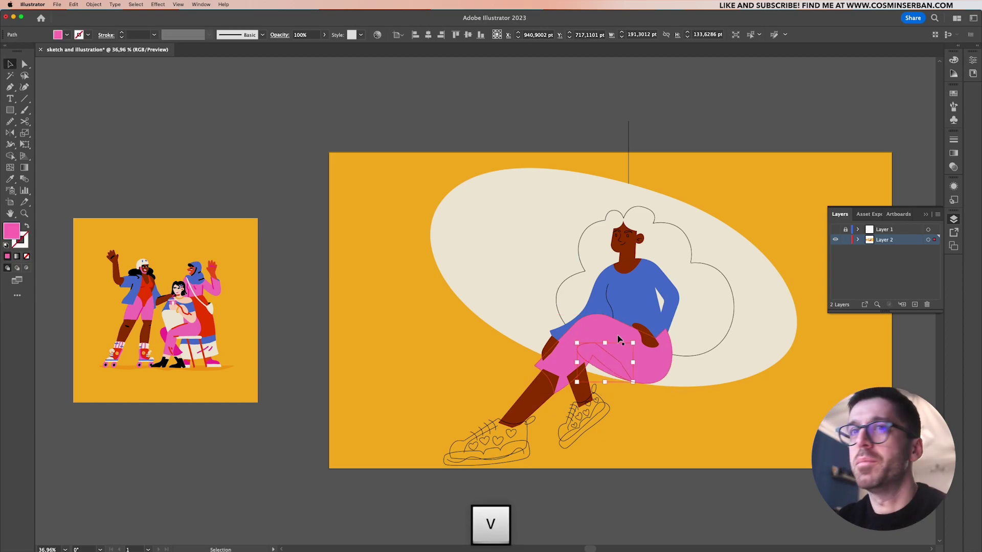
pyautogui.doubleClick(10, 231)
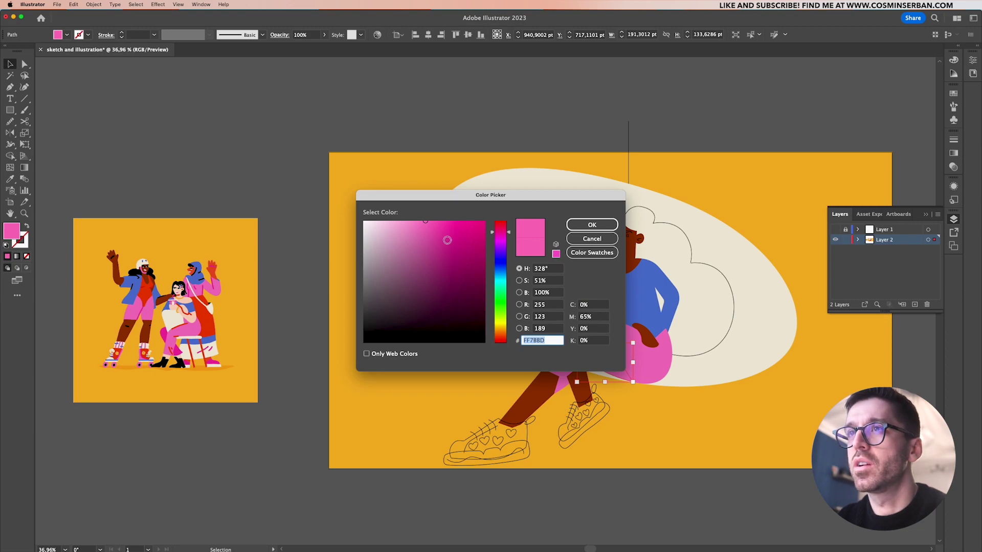
pyautogui.click(445, 224)
pyautogui.click(592, 225)
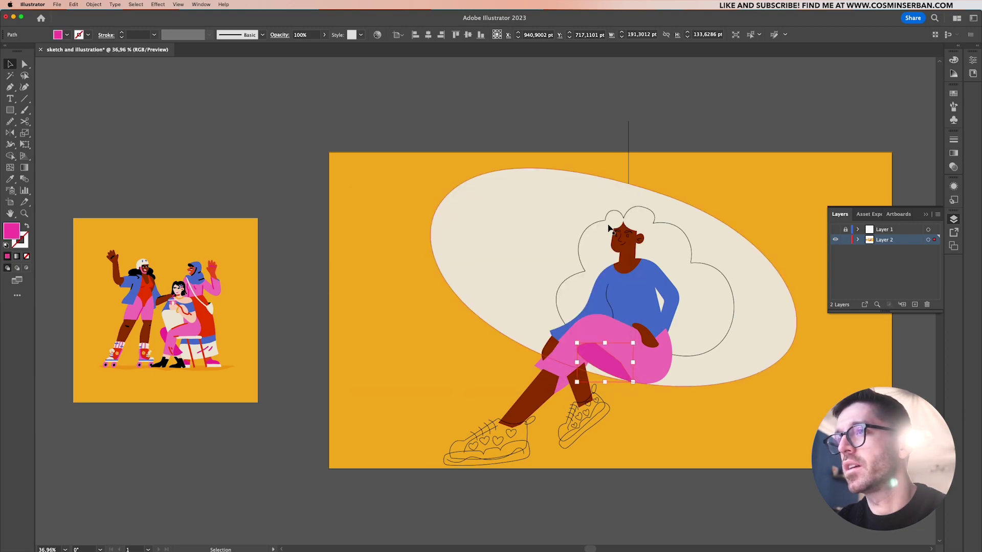
# Send the deeper pink leg shape backward behind the main trouser shape
pyautogui.scroll(4, 595, 384)
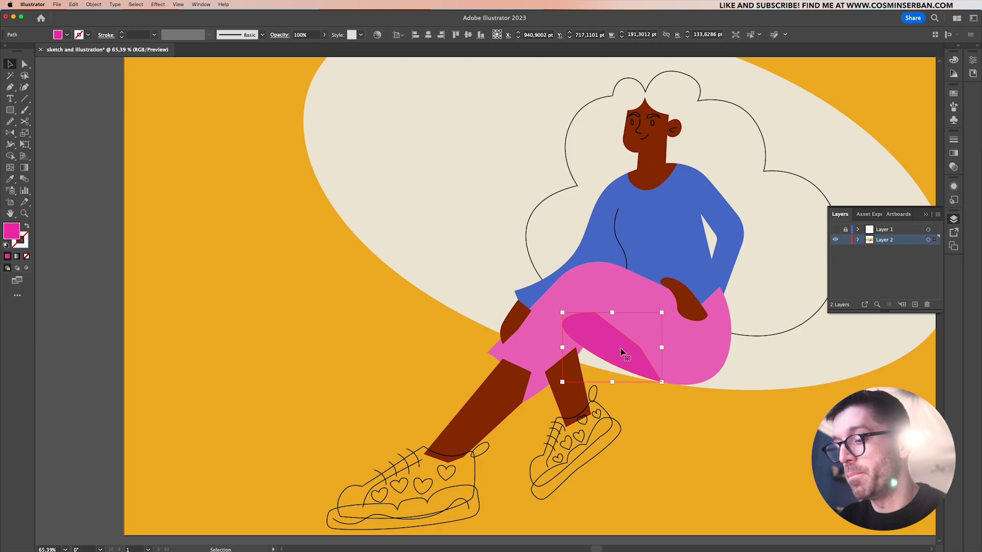
pyautogui.press('super+bracketleft')
pyautogui.press('super+bracketleft')
pyautogui.press('super+bracketleft')
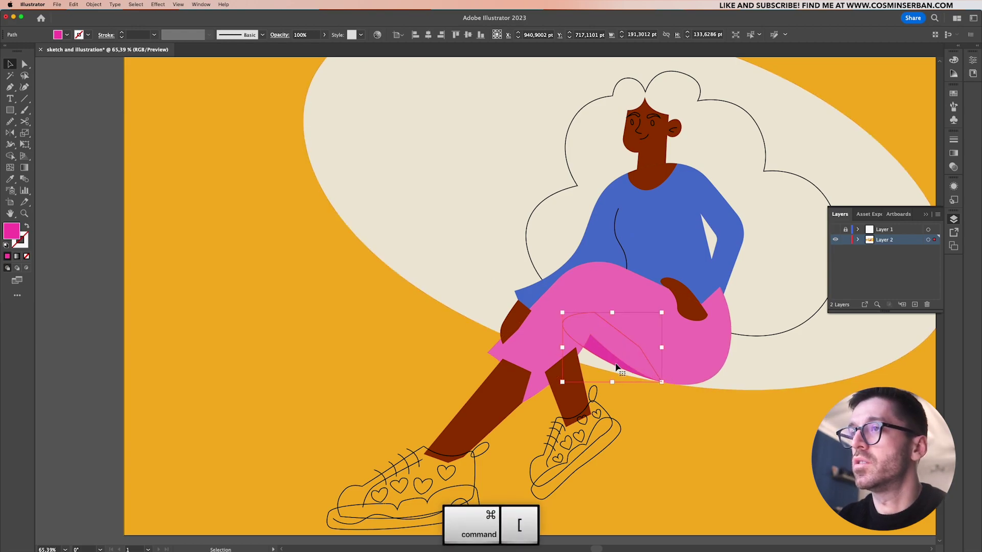
# Send both brown lower leg shapes backward behind the pink trousers
pyautogui.click(570, 397)
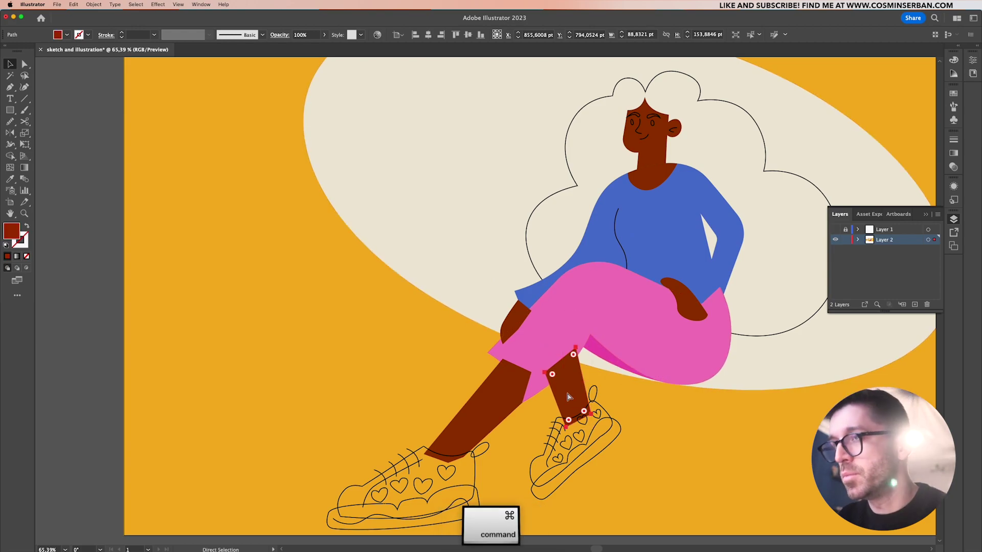
pyautogui.press('super+bracketleft')
pyautogui.press('super+bracketleft')
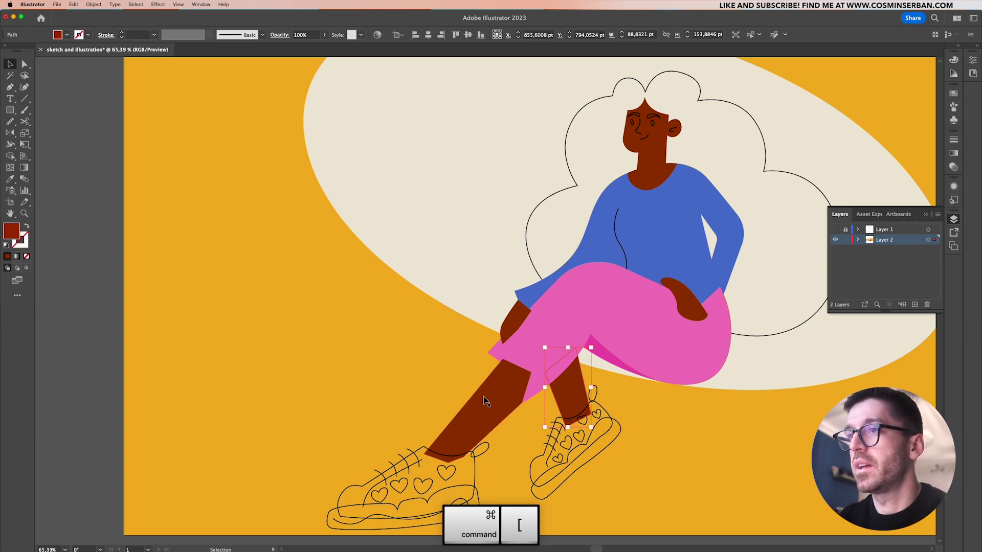
pyautogui.click(485, 401)
pyautogui.press('super+bracketleft')
pyautogui.press('super+bracketleft')
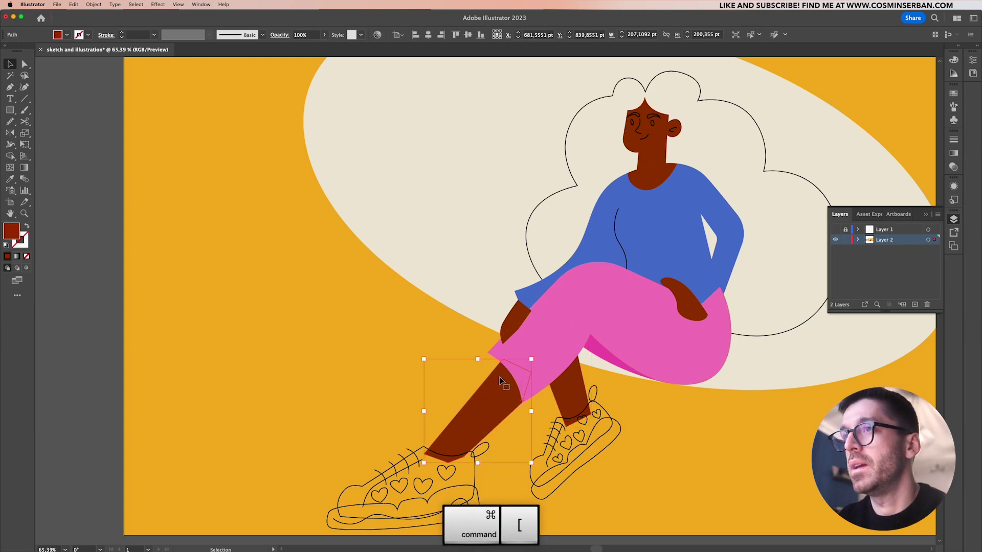
# Draw a closed blue Pen patch over the trousers beside the hand on the hip to complete the sleeve's cuff
pyautogui.click(515, 322)
pyautogui.scroll(5, 721, 300)
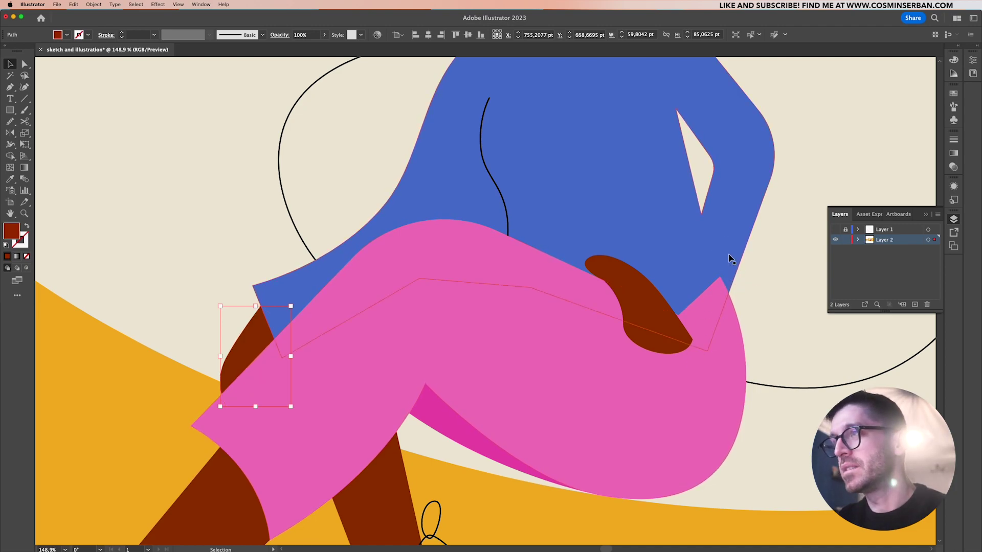
pyautogui.click(730, 213)
pyautogui.press('p')
pyautogui.click(733, 239)
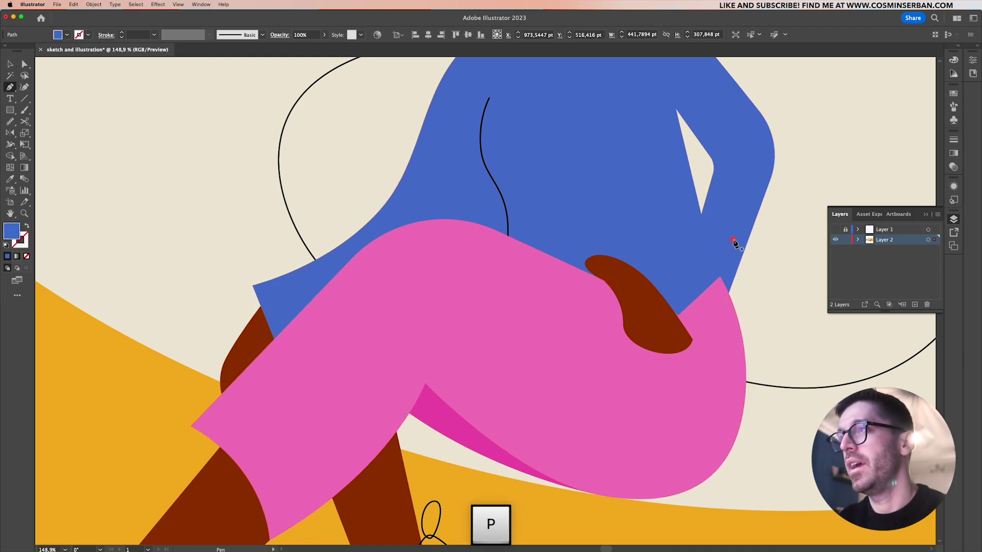
pyautogui.click(705, 353)
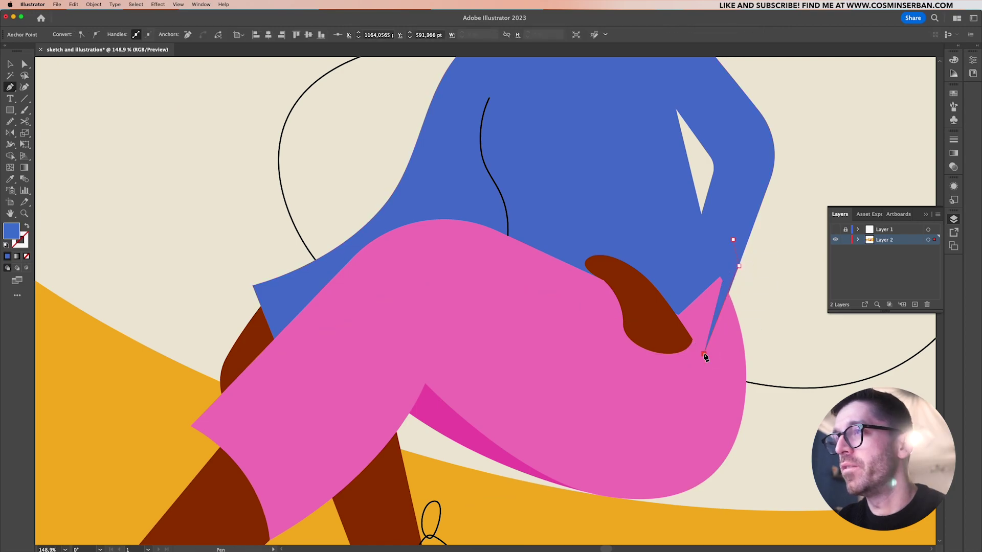
pyautogui.click(671, 309)
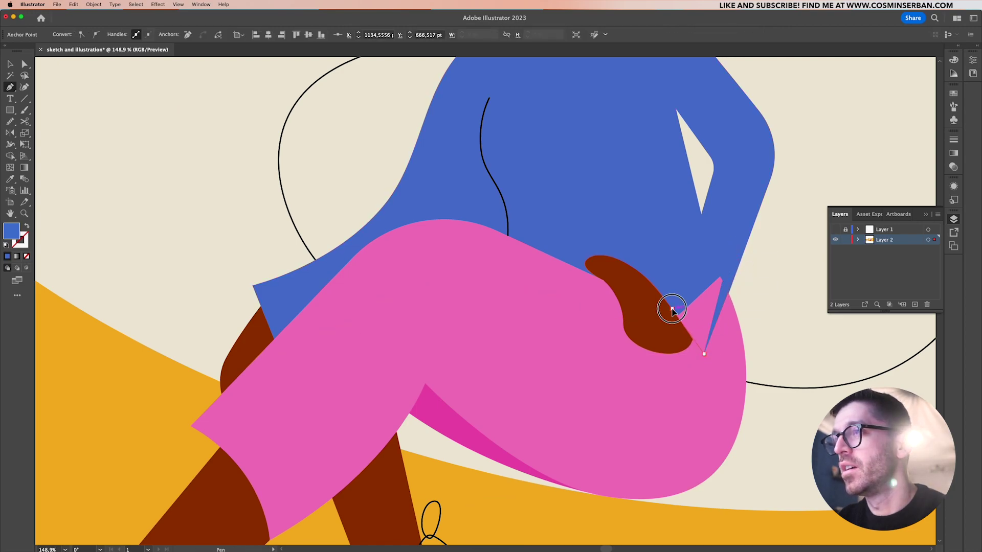
pyautogui.click(733, 239)
pyautogui.press('v')
pyautogui.click(766, 305)
# Fill the upper shapes of both shoes with the cream sampled from the background ellipse
pyautogui.press('super+0')
pyautogui.click(401, 457)
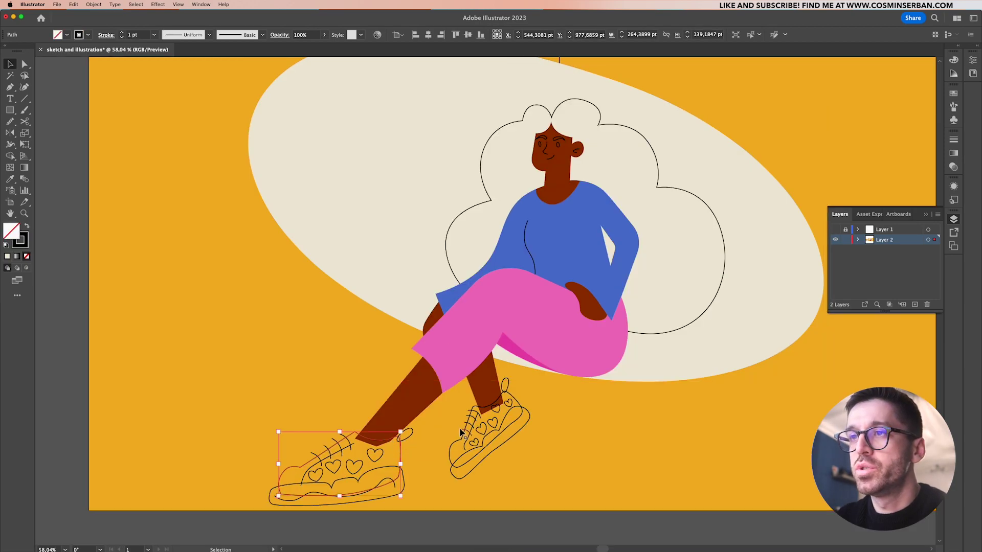
pyautogui.keyDown('shift'); pyautogui.click(451, 451); pyautogui.keyUp('shift')
pyautogui.press('i')
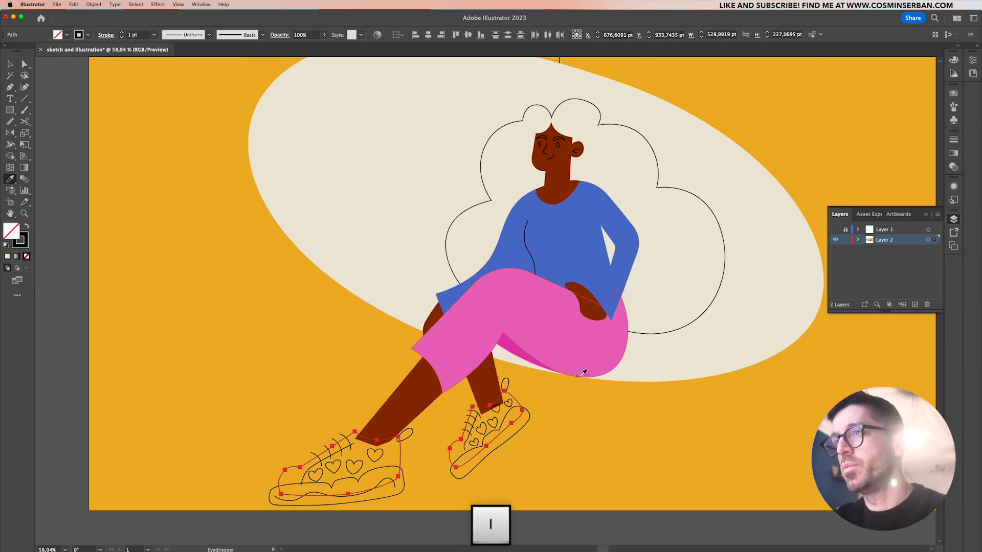
pyautogui.click(668, 353)
# Fill the sole shapes of both shoes with the pink sampled from the trousers
pyautogui.keyDown('shift'); pyautogui.click(477, 483); pyautogui.keyUp('shift')
pyautogui.keyDown('shift'); pyautogui.click(475, 466); pyautogui.keyUp('shift')
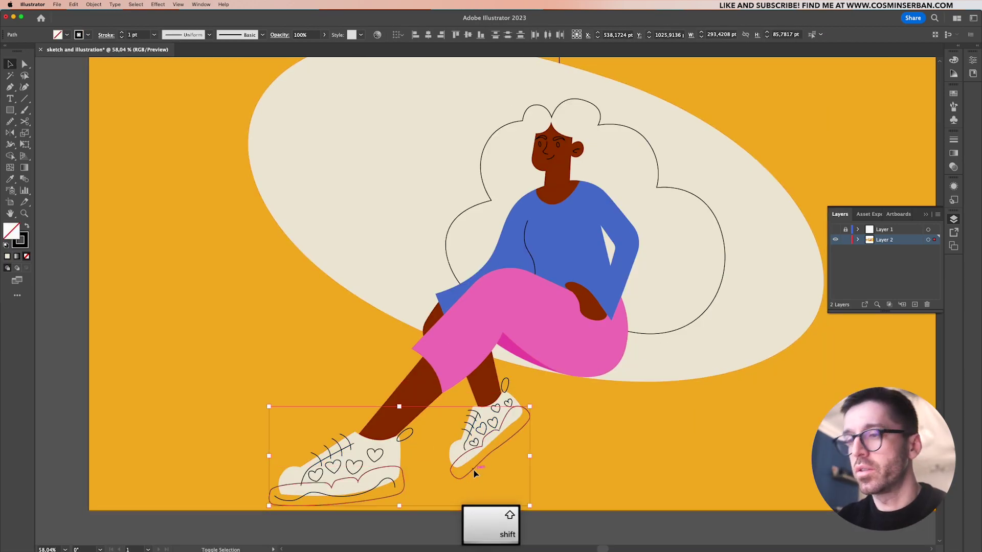
pyautogui.press('i')
pyautogui.click(534, 332)
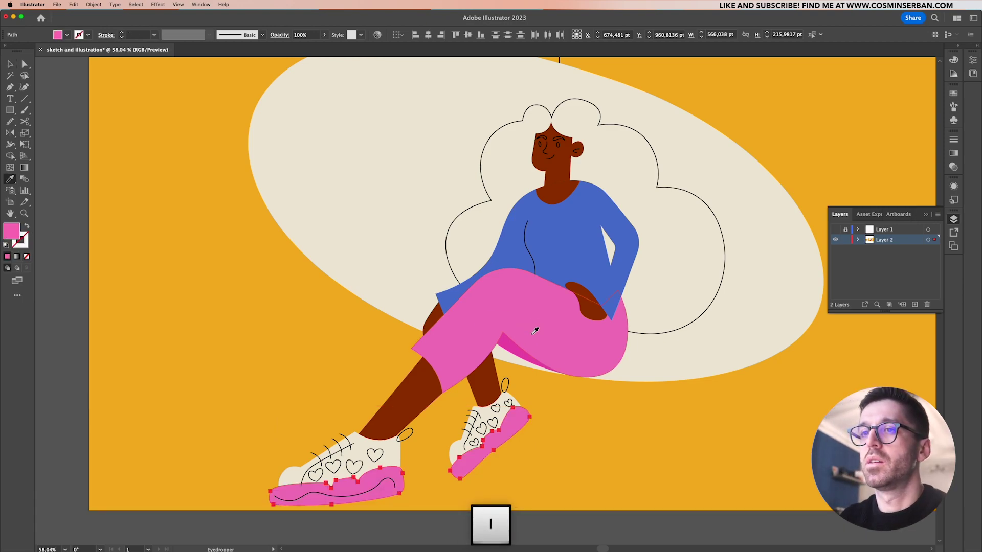
pyautogui.press('v')
# Fill all the heart shapes on both shoes with black sampled from the reference illustration
pyautogui.click(316, 475)
pyautogui.keyDown('shift'); pyautogui.click(332, 466); pyautogui.keyUp('shift')
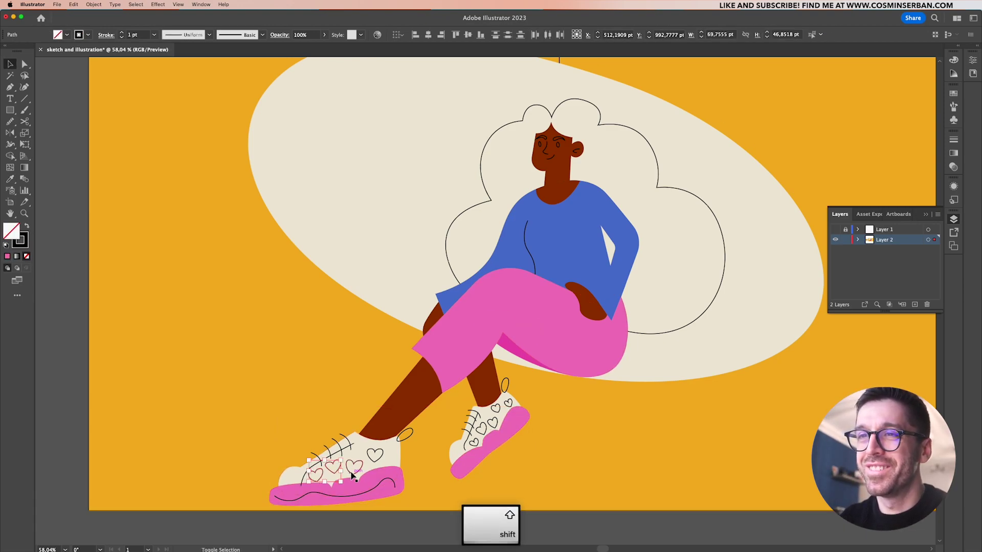
pyautogui.keyDown('shift'); pyautogui.click(354, 467); pyautogui.keyUp('shift')
pyautogui.keyDown('shift'); pyautogui.click(379, 465); pyautogui.keyUp('shift')
pyautogui.keyDown('shift'); pyautogui.click(389, 461); pyautogui.keyUp('shift')
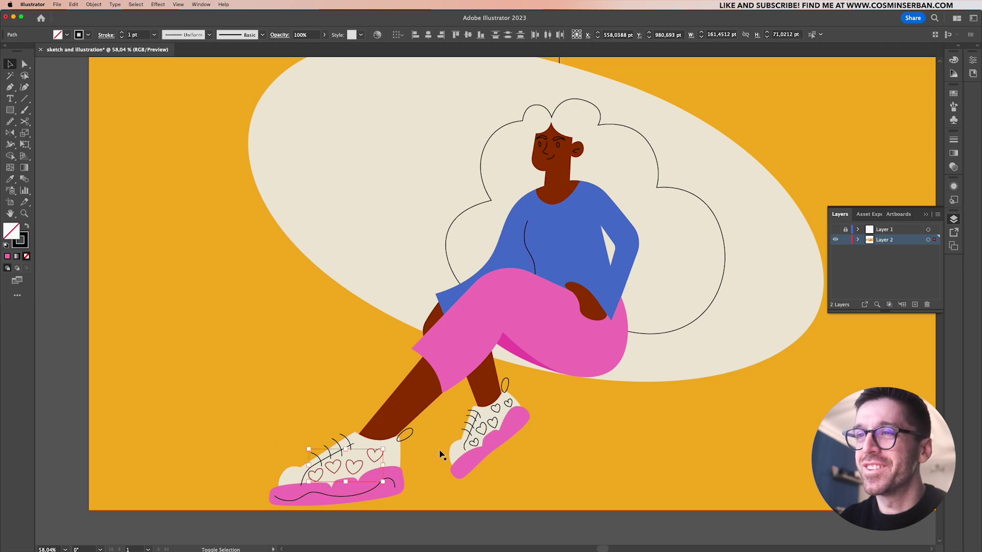
pyautogui.keyDown('shift'); pyautogui.click(486, 440); pyautogui.keyUp('shift')
pyautogui.scroll(-3, 489, 439)
pyautogui.press('i')
pyautogui.click(165, 349)
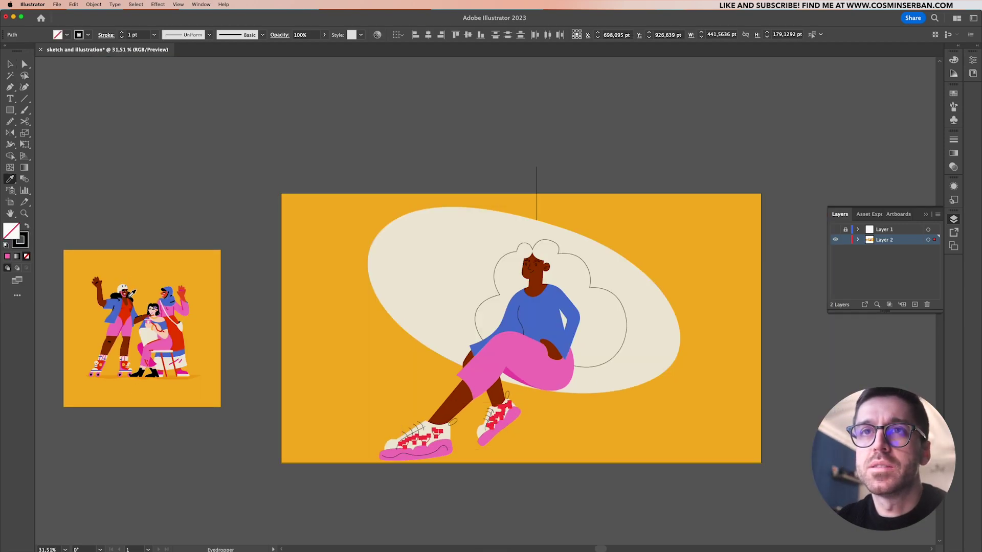
pyautogui.click(131, 294)
pyautogui.press('v')
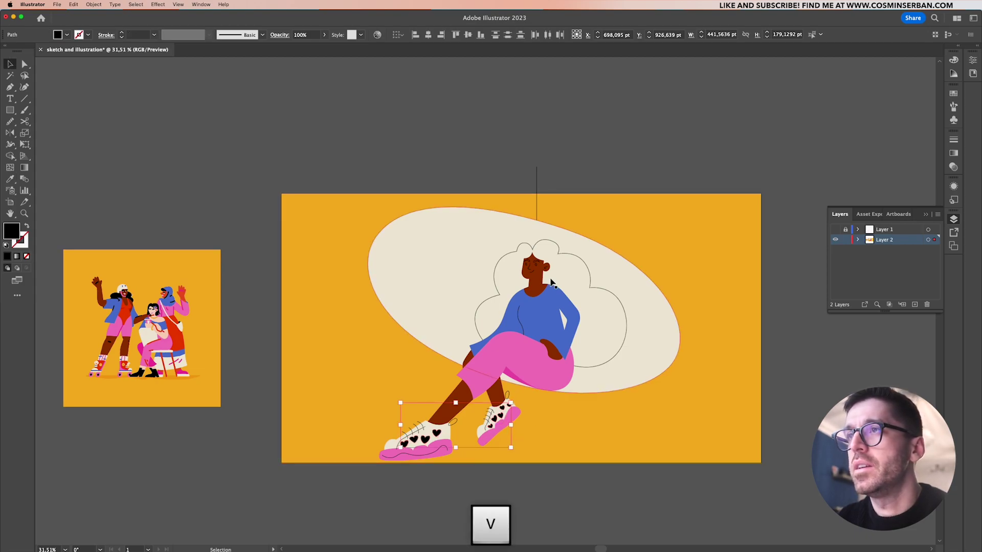
# Fill the large curly hair outline with the black sampled from the shoe hearts
pyautogui.click(583, 262)
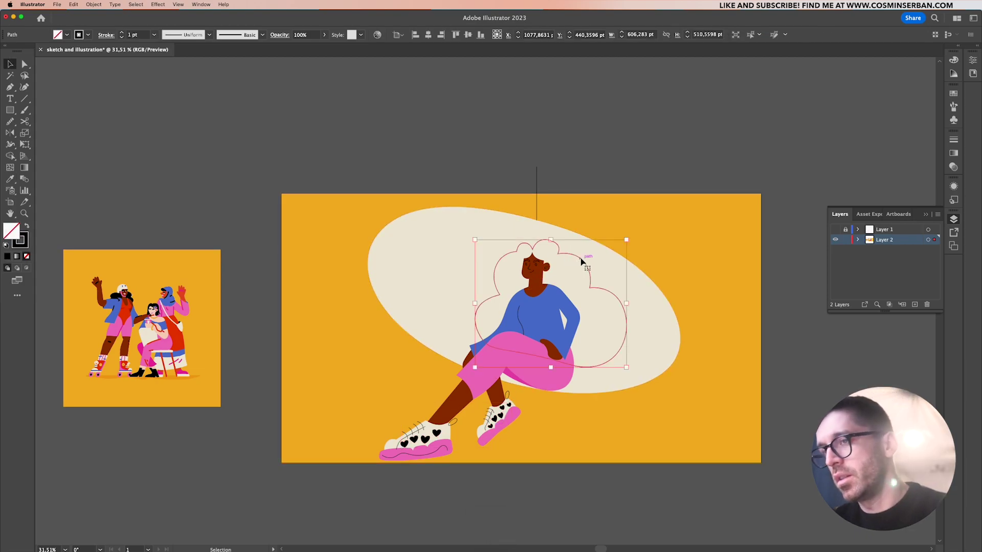
pyautogui.press('i')
pyautogui.click(440, 429)
pyautogui.press('v')
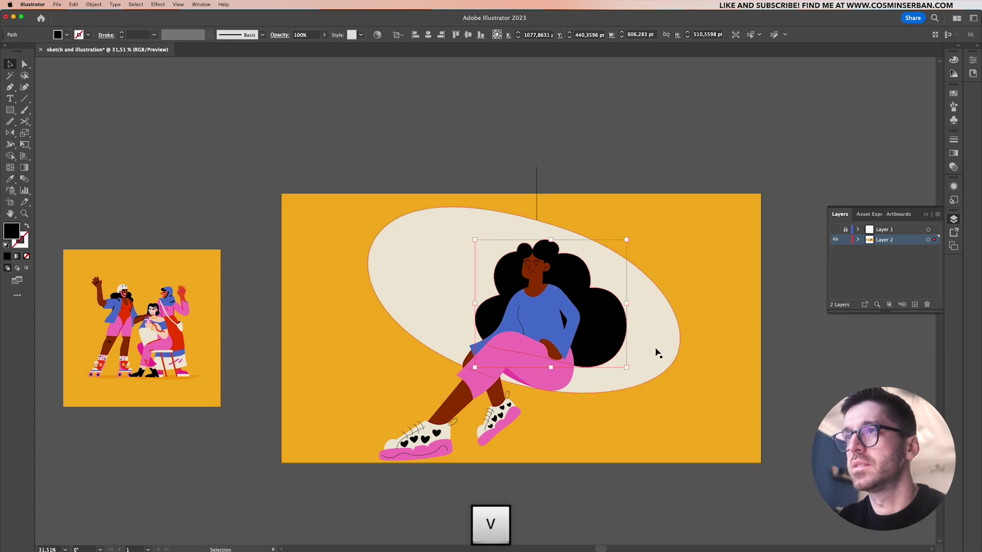
# Recolour the blue sweater with the cream sampled from the background ellipse
pyautogui.click(532, 322)
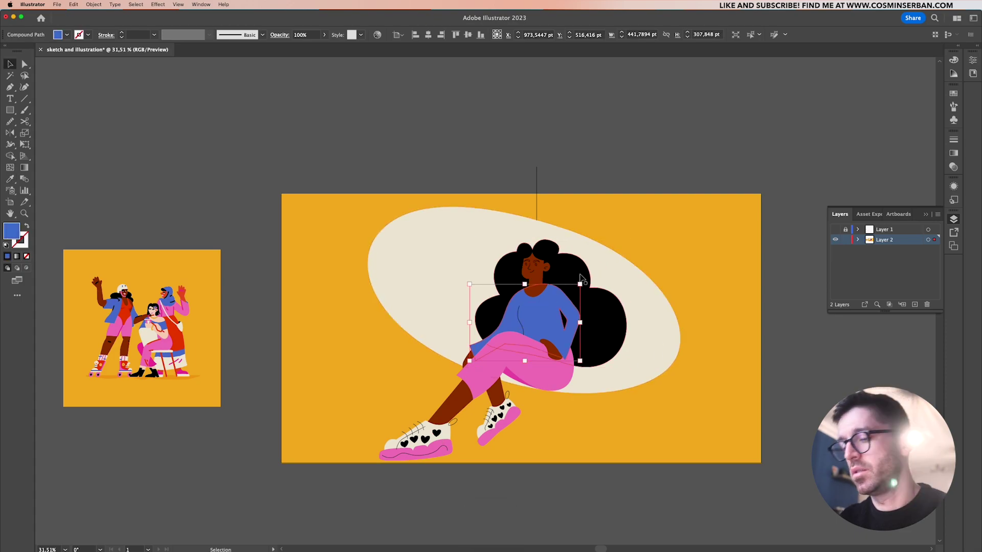
pyautogui.press('i')
pyautogui.click(616, 270)
pyautogui.press('v')
pyautogui.click(625, 243)
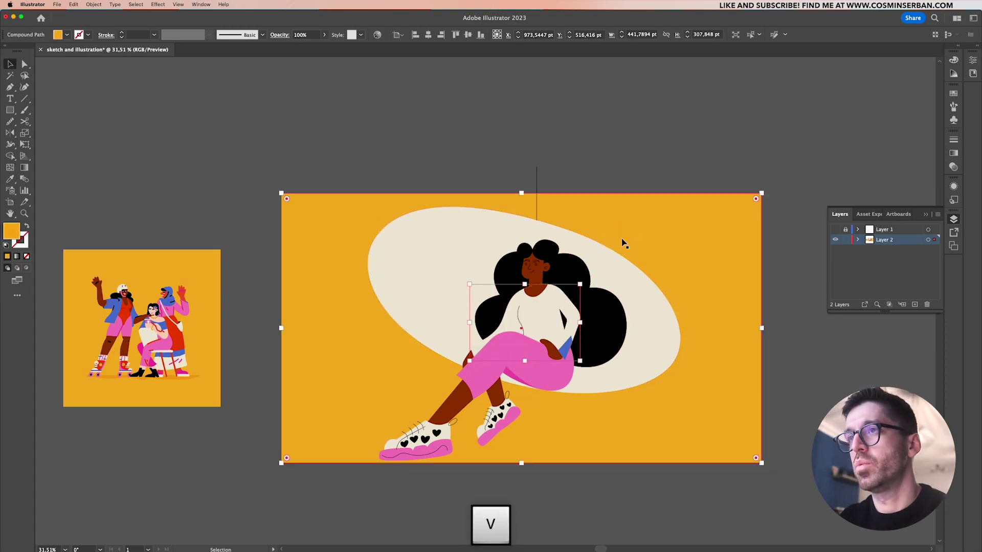
# Delete the thin vertical line that runs from the ellipse up past the artboard's edge
pyautogui.click(537, 207)
pyautogui.keyDown('alt'); pyautogui.scroll(5, 537, 208); pyautogui.keyUp('alt')
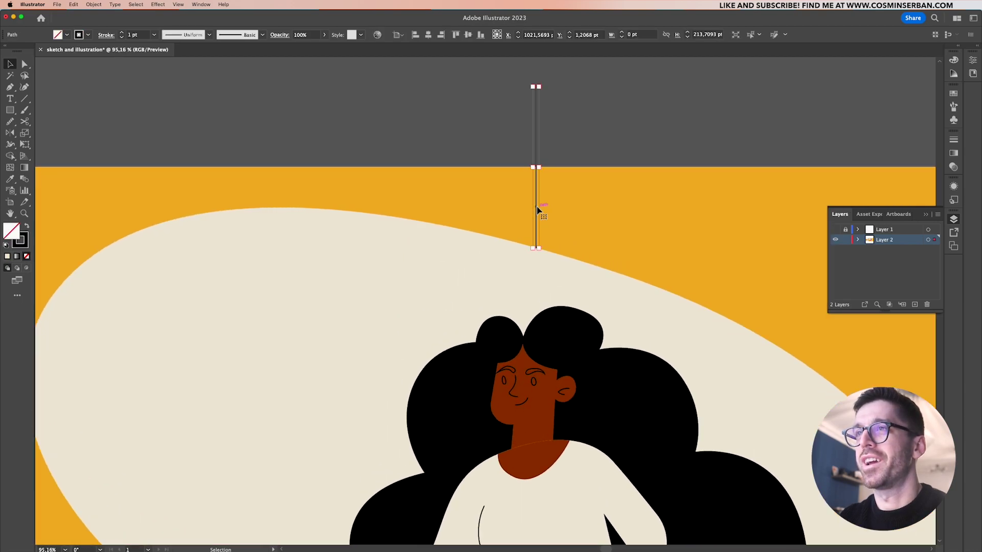
pyautogui.press('Delete')
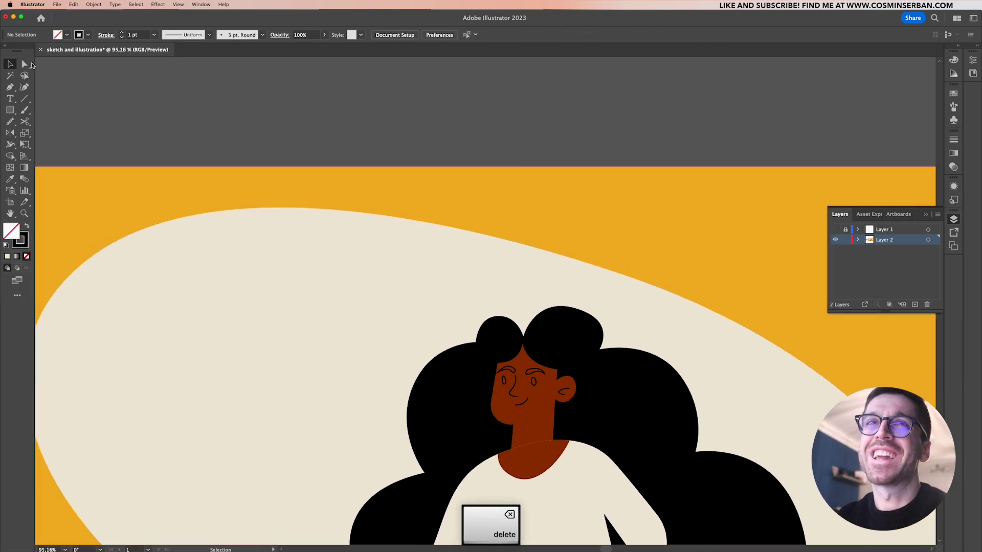
# Draw a narrow cream vertical rectangle as a hanging rod between the ellipse and the artboard's upper edge, using the ellipse's fill
pyautogui.press('v')
pyautogui.click(541, 262)
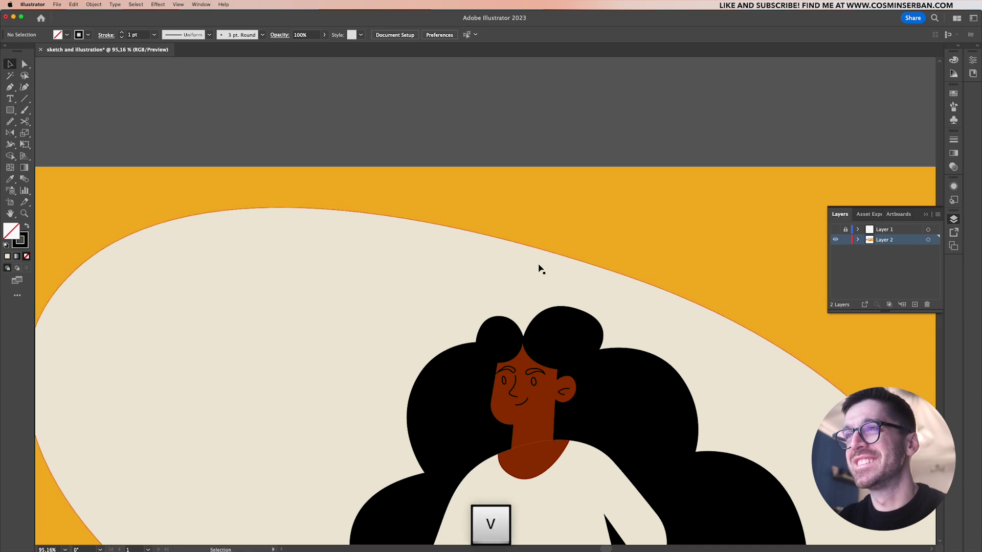
pyautogui.press('m')
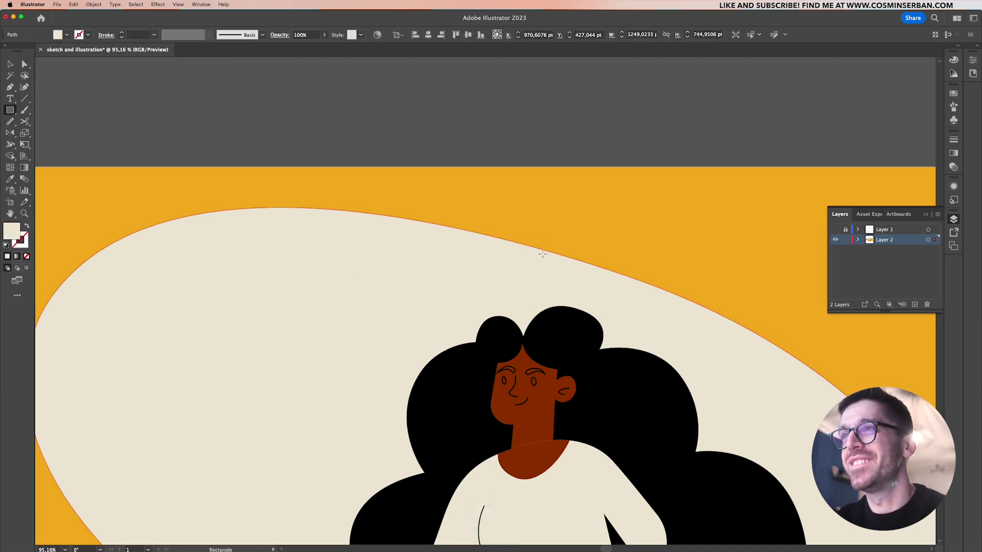
pyautogui.moveTo(523, 333)
pyautogui.mouseDown()
pyautogui.moveTo(537, 366)
pyautogui.moveTo(525, 397)
pyautogui.moveTo(522, 258)
pyautogui.mouseUp()
pyautogui.press('v')
pyautogui.keyDown('shift'); pyautogui.click(522, 174); pyautogui.keyUp('shift')
pyautogui.scroll(-3, 522, 174)
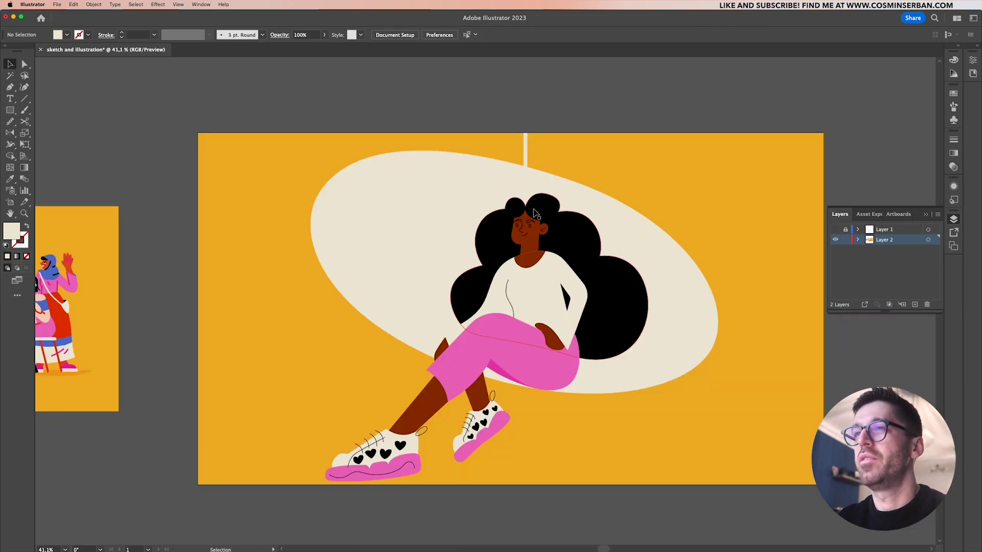
# Fill both eyebrow outlines with the black sampled from the hair
pyautogui.scroll(6, 535, 214)
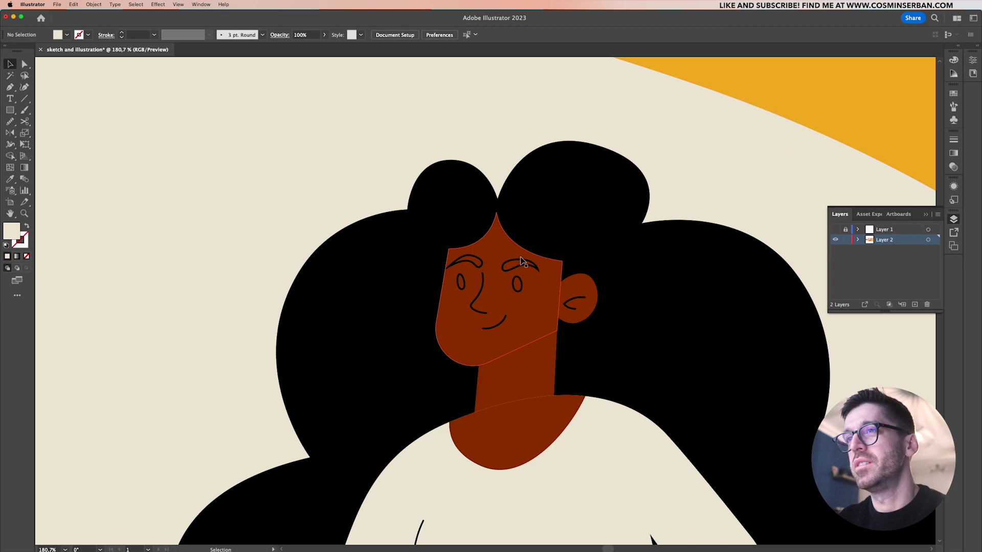
pyautogui.scroll(2, 520, 261)
pyautogui.click(519, 263)
pyautogui.keyDown('shift'); pyautogui.click(463, 265); pyautogui.keyUp('shift')
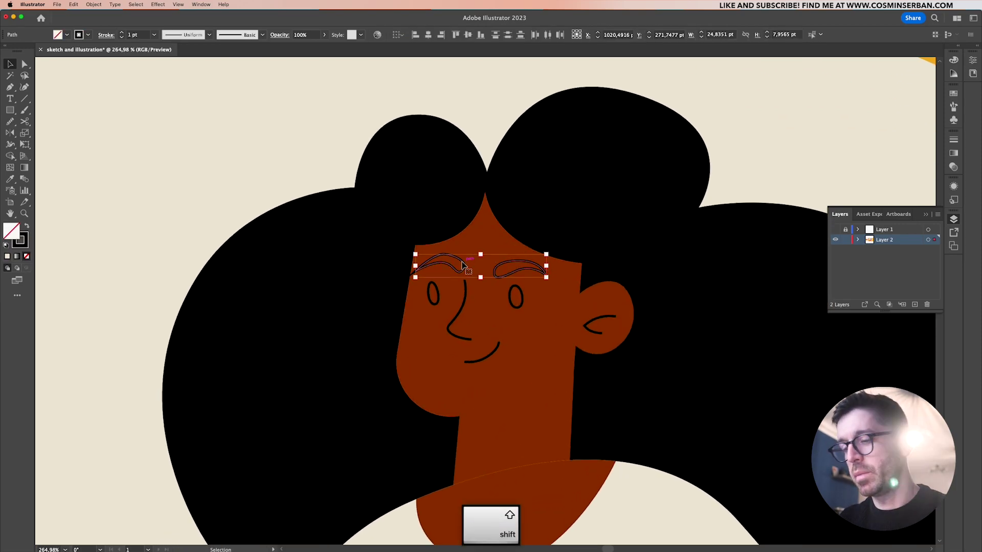
pyautogui.press('i')
pyautogui.click(580, 197)
pyautogui.press('v')
# Fill both eye outlines with the black sampled from the hair
pyautogui.click(509, 297)
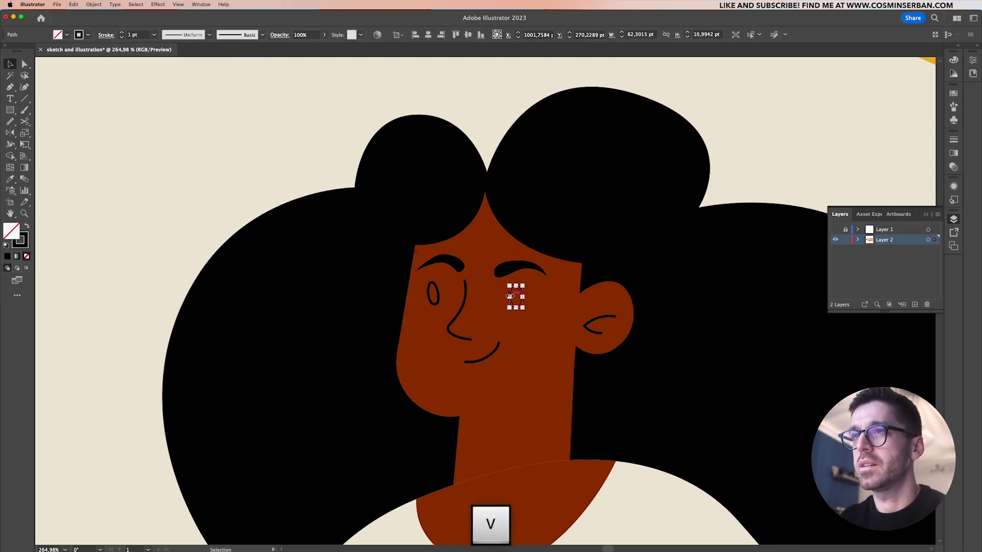
pyautogui.keyDown('shift'); pyautogui.click(433, 294); pyautogui.keyUp('shift')
pyautogui.press('i')
pyautogui.click(586, 210)
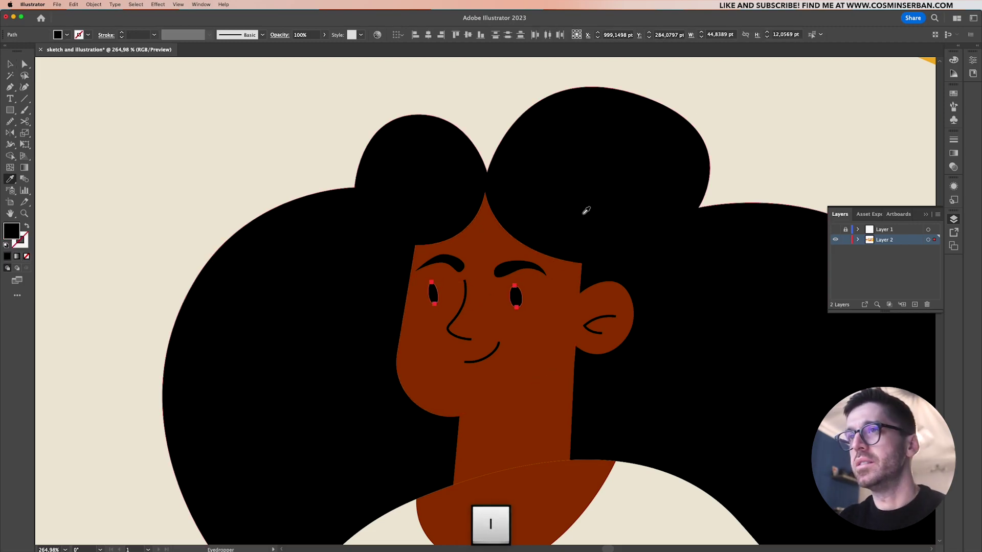
pyautogui.press('v')
# Give the nose, mouth and inner ear lines a 5 pt stroke with round caps and corners
pyautogui.click(457, 335)
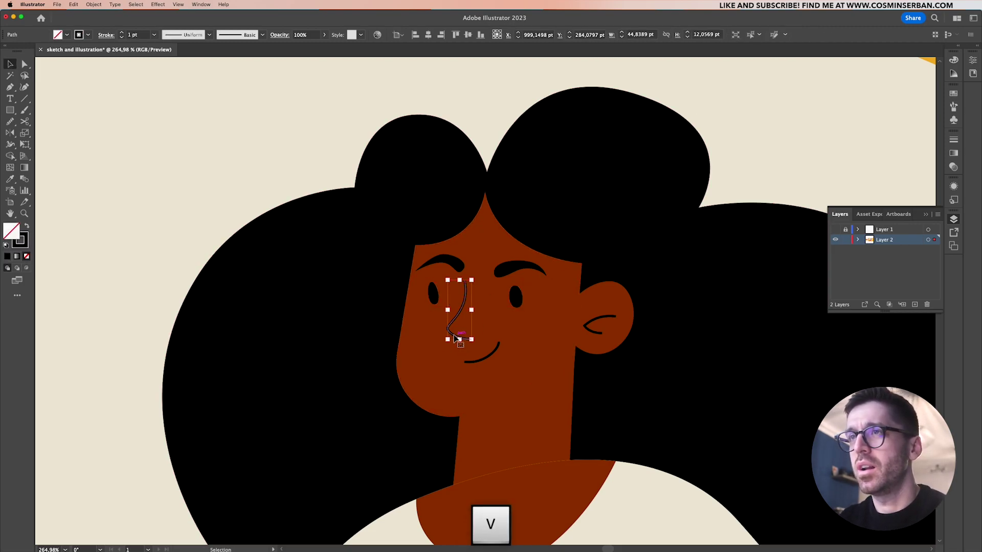
pyautogui.keyDown('shift'); pyautogui.click(496, 358); pyautogui.keyUp('shift')
pyautogui.keyDown('shift'); pyautogui.click(603, 320); pyautogui.keyUp('shift')
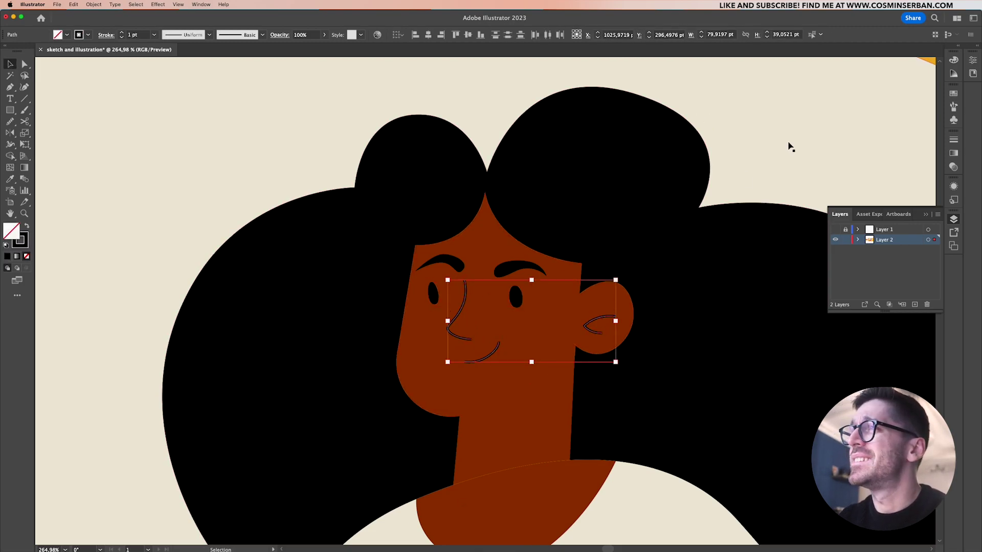
pyautogui.click(954, 140)
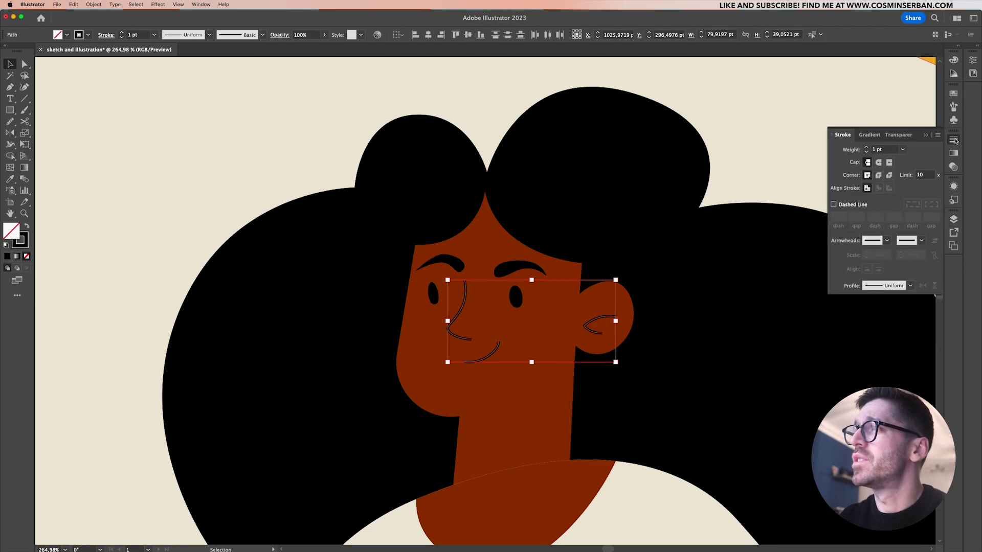
pyautogui.click(866, 147)
pyautogui.click(866, 147)
pyautogui.click(866, 147)
pyautogui.click(866, 147)
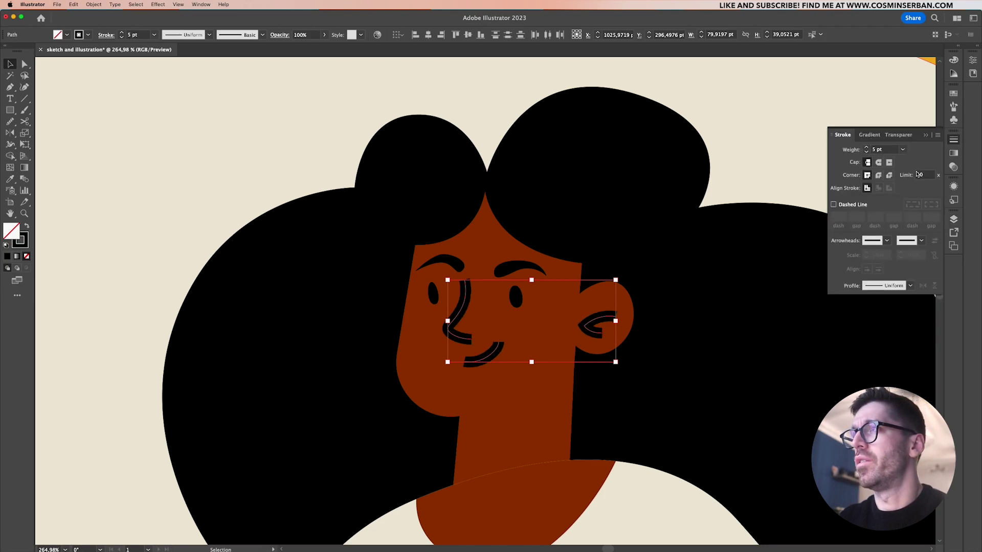
pyautogui.click(879, 162)
# Reduce the stroke weight of the nose, mouth and inner ear lines to 4 pt
pyautogui.scroll(-6, 517, 285)
pyautogui.click(515, 285)
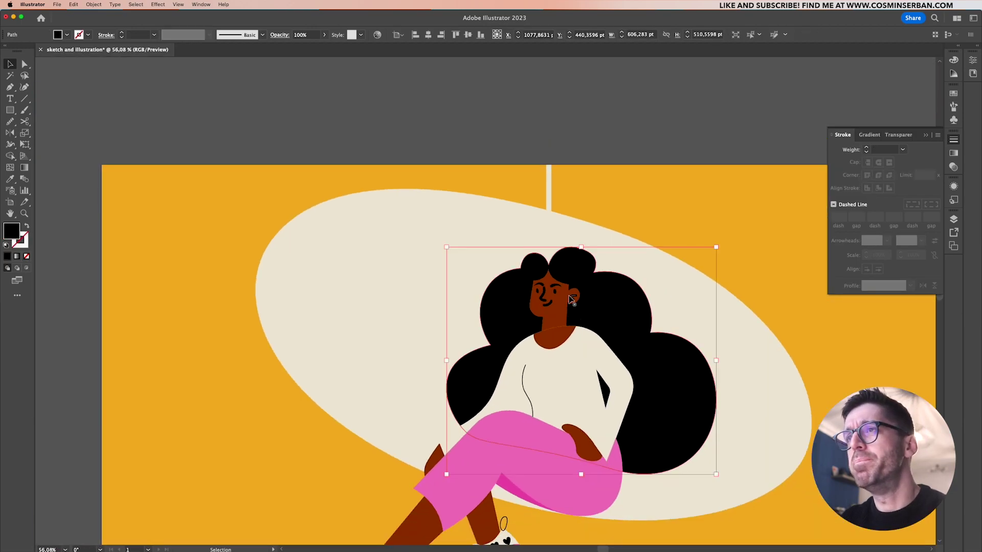
pyautogui.scroll(5, 571, 299)
pyautogui.click(574, 302)
pyautogui.keyDown('shift'); pyautogui.click(491, 330); pyautogui.keyUp('shift')
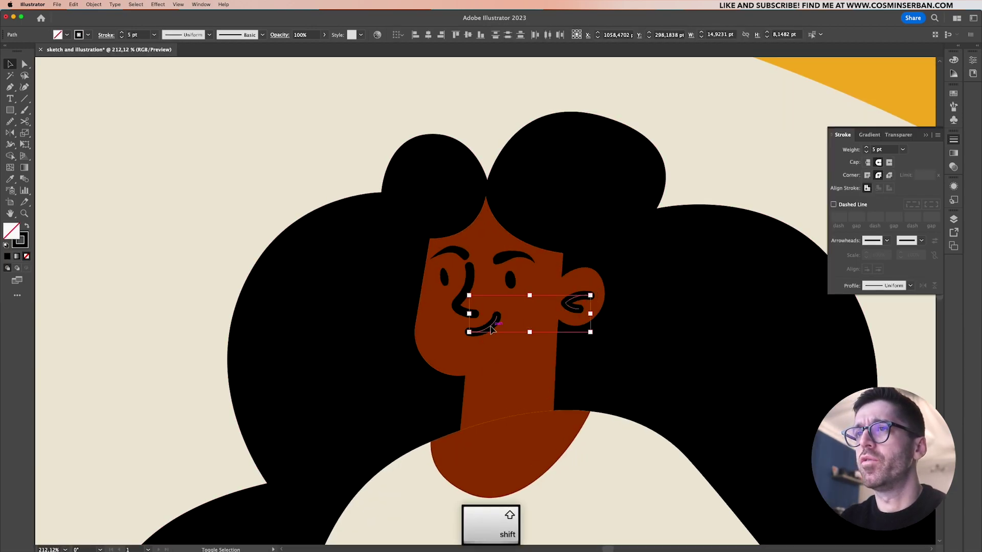
pyautogui.keyDown('shift'); pyautogui.click(464, 296); pyautogui.keyUp('shift')
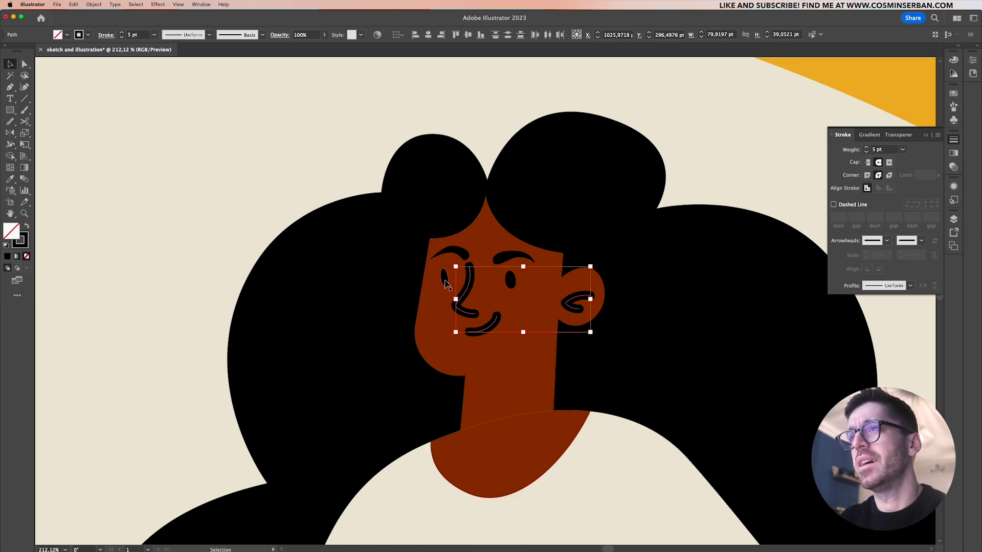
pyautogui.click(866, 152)
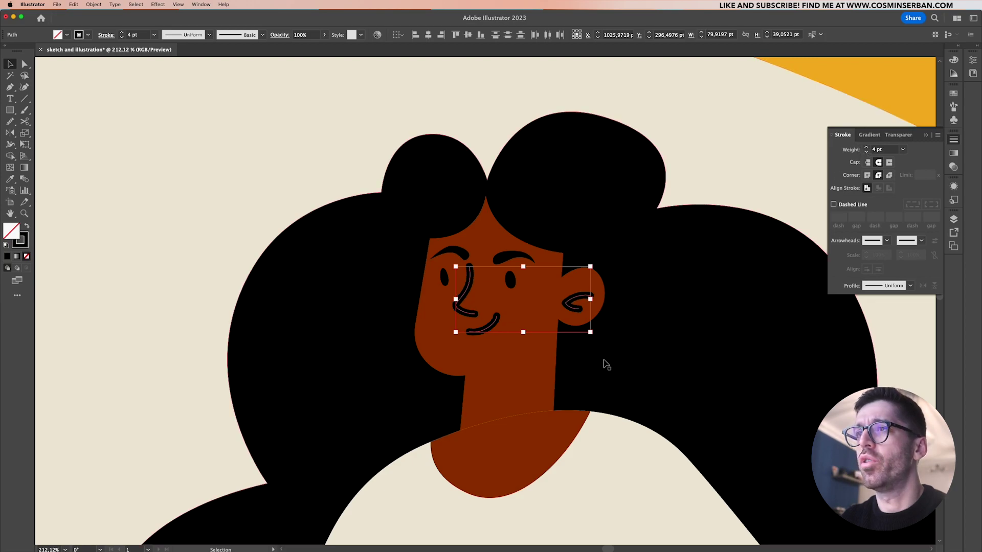
# Draw a curved black 4 pt jaw line with the Pen tool, following the chin and ending over the upper neck
pyautogui.scroll(-2, 605, 364)
pyautogui.press('p')
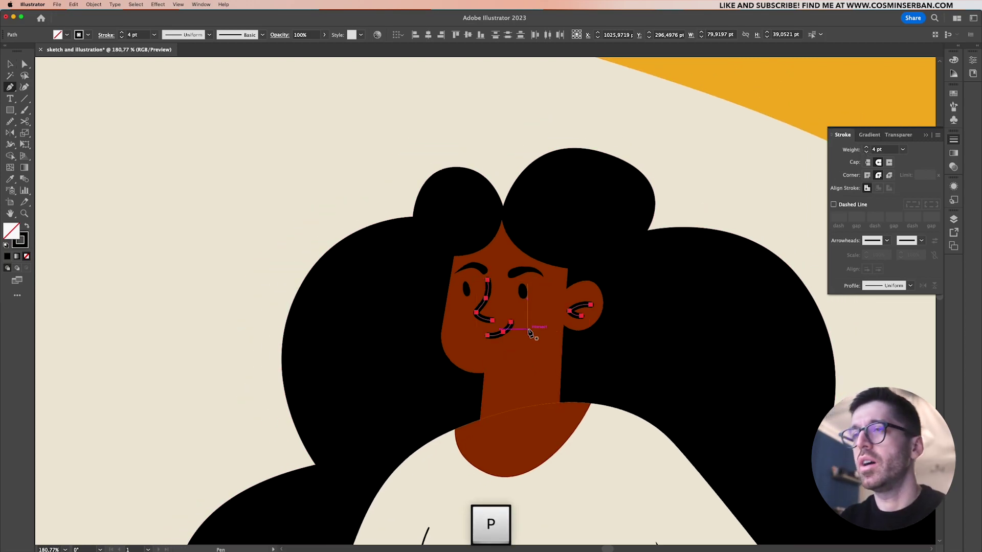
pyautogui.scroll(4, 528, 333)
pyautogui.click(367, 393)
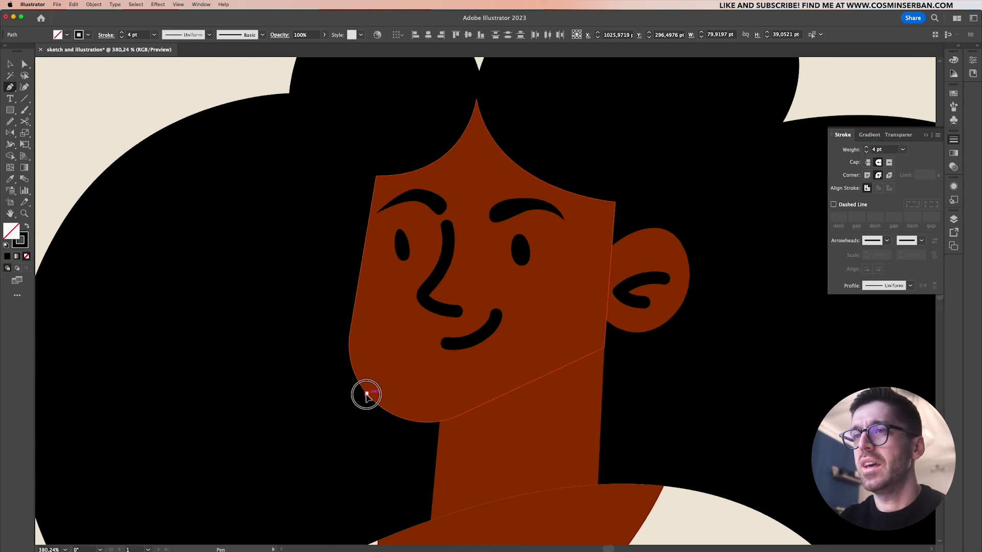
pyautogui.moveTo(439, 421); pyautogui.dragTo(490, 415)
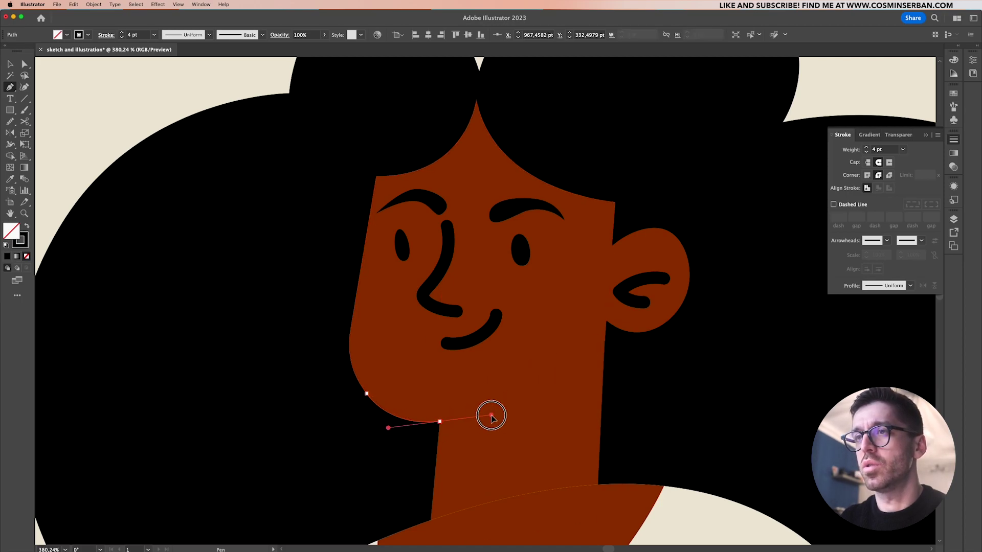
pyautogui.click(550, 381)
pyautogui.press('v')
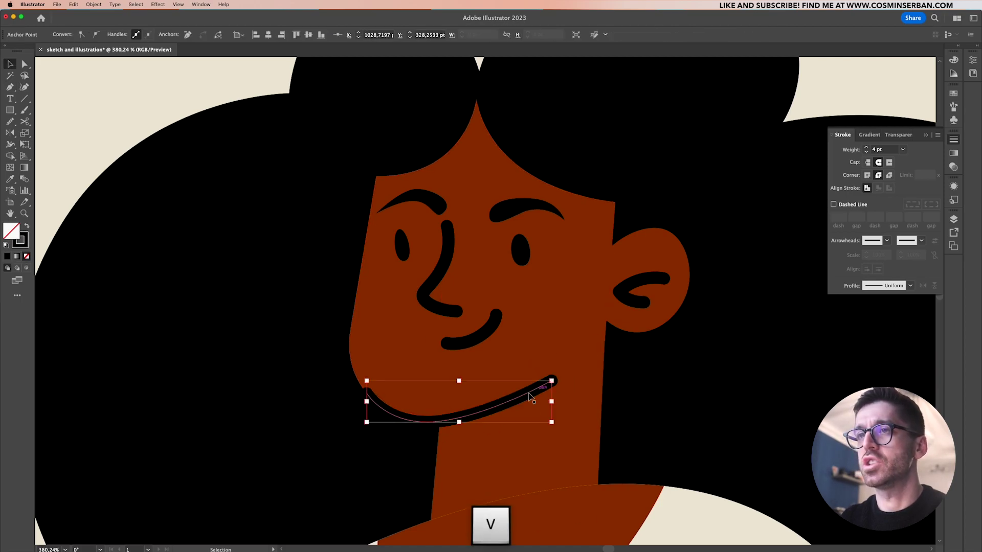
pyautogui.click(333, 480)
# Select the woman's face, ear, neck, hand and leg shapes together and brighten their skin fill to a more saturated orange-red
pyautogui.scroll(-2, 336, 485)
pyautogui.scroll(-3, 335, 488)
pyautogui.scroll(-2, 335, 489)
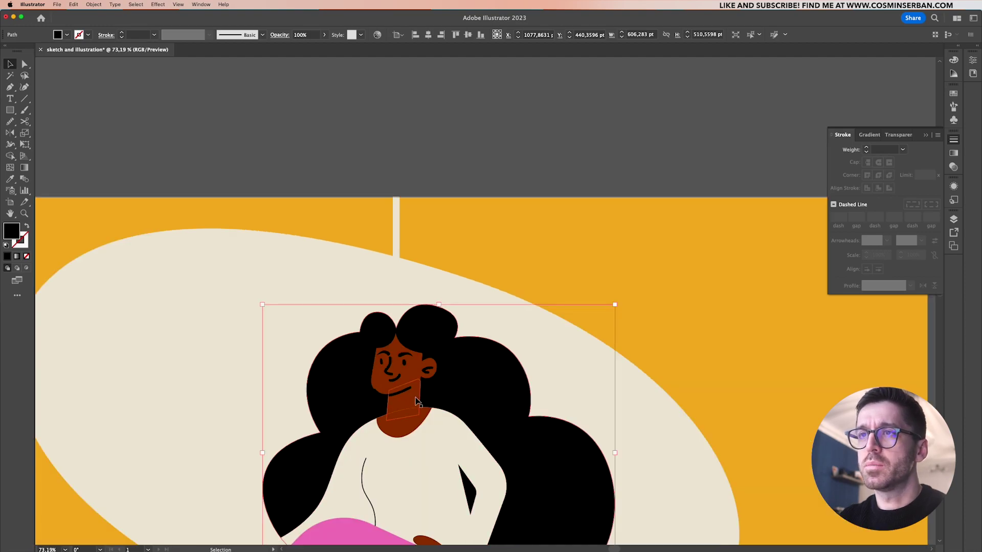
pyautogui.click(415, 400)
pyautogui.keyDown('shift'); pyautogui.click(409, 362); pyautogui.keyUp('shift')
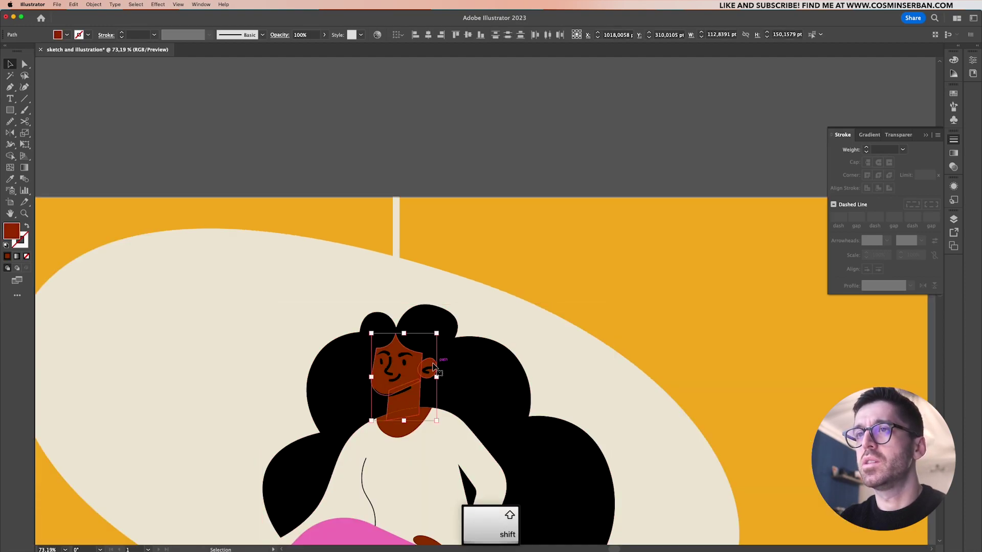
pyautogui.scroll(-5, 433, 367)
pyautogui.keyDown('shift'); pyautogui.click(432, 284); pyautogui.keyUp('shift')
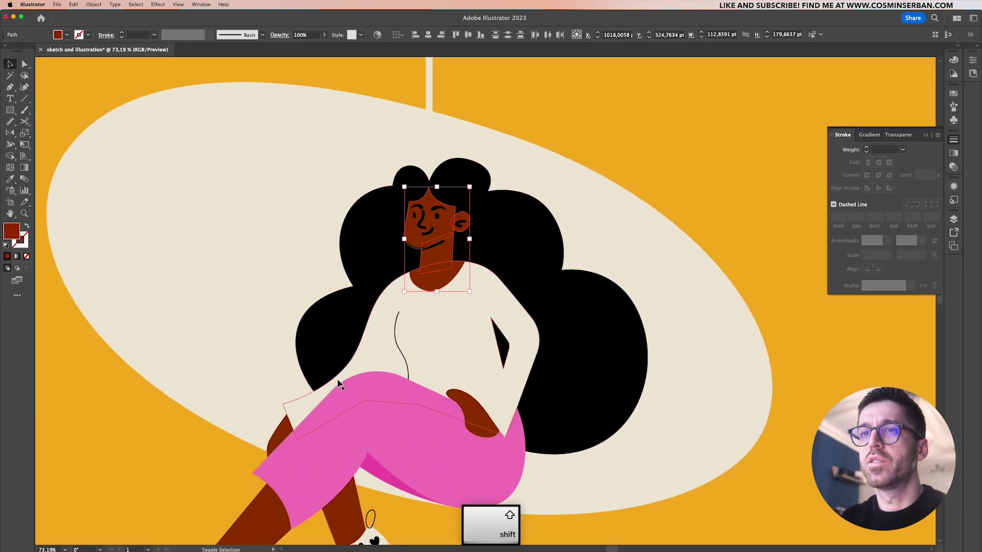
pyautogui.keyDown('shift'); pyautogui.click(277, 440); pyautogui.keyUp('shift')
pyautogui.keyDown('shift'); pyautogui.click(259, 528); pyautogui.keyUp('shift')
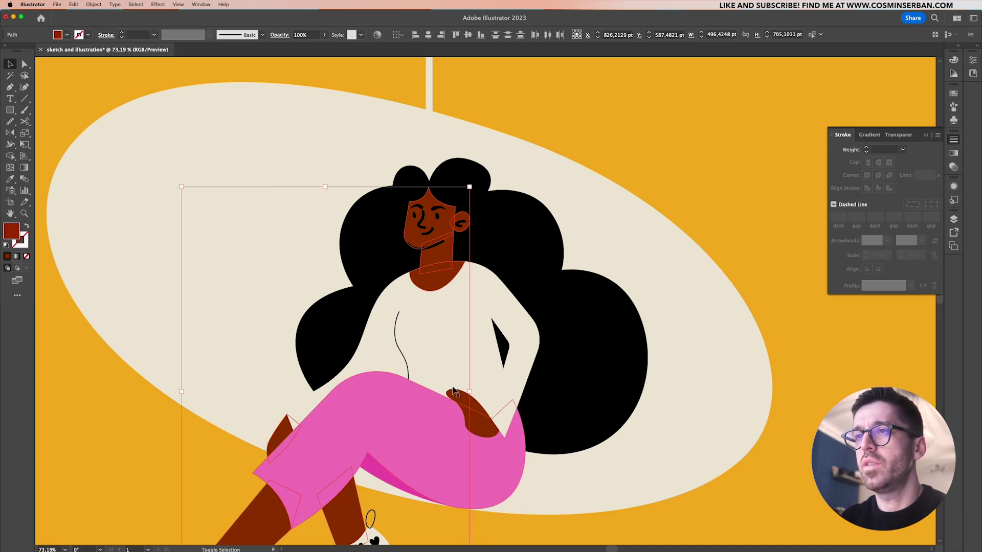
pyautogui.scroll(-2, 480, 420)
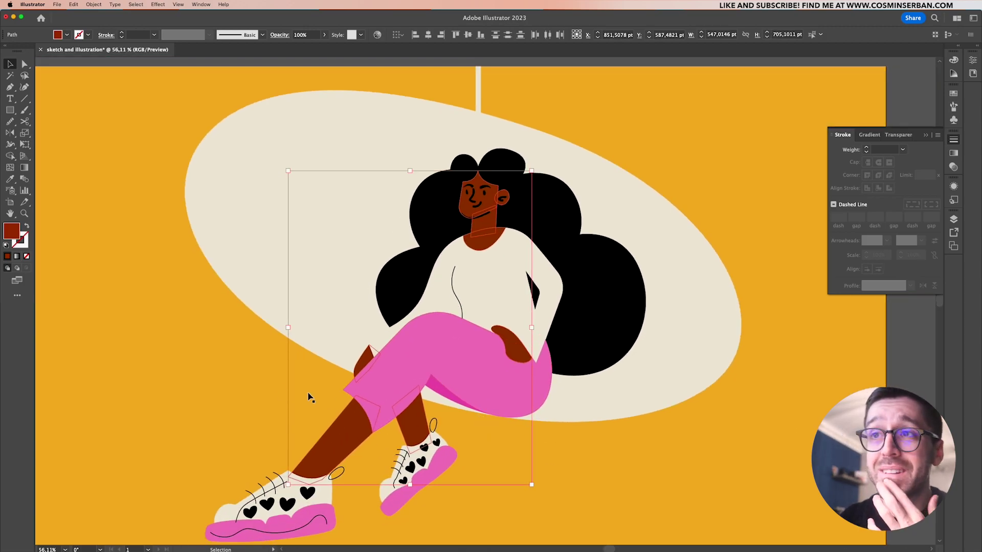
pyautogui.doubleClick(13, 231)
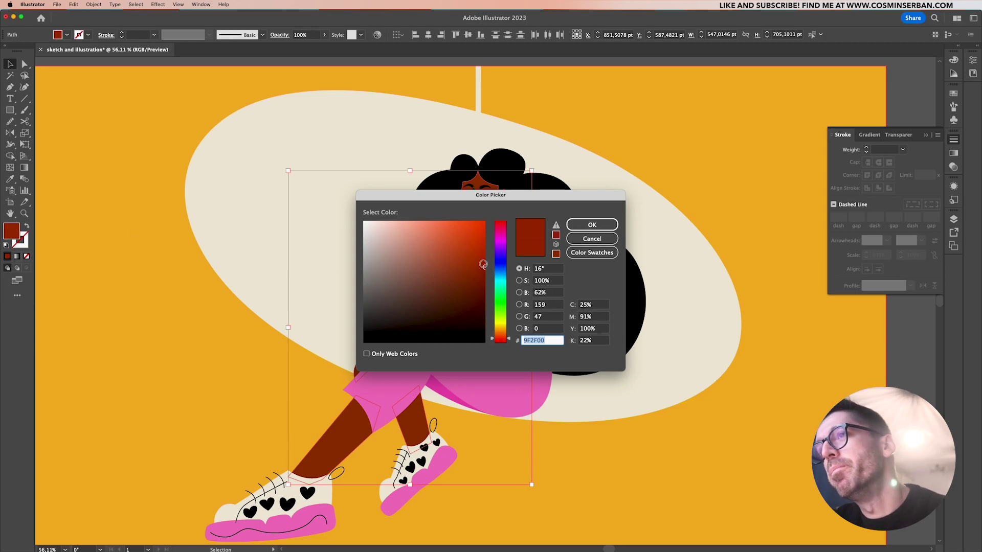
pyautogui.moveTo(484, 264)
pyautogui.mouseDown()
pyautogui.moveTo(469, 232)
pyautogui.moveTo(476, 240)
pyautogui.moveTo(479, 230)
pyautogui.mouseUp()
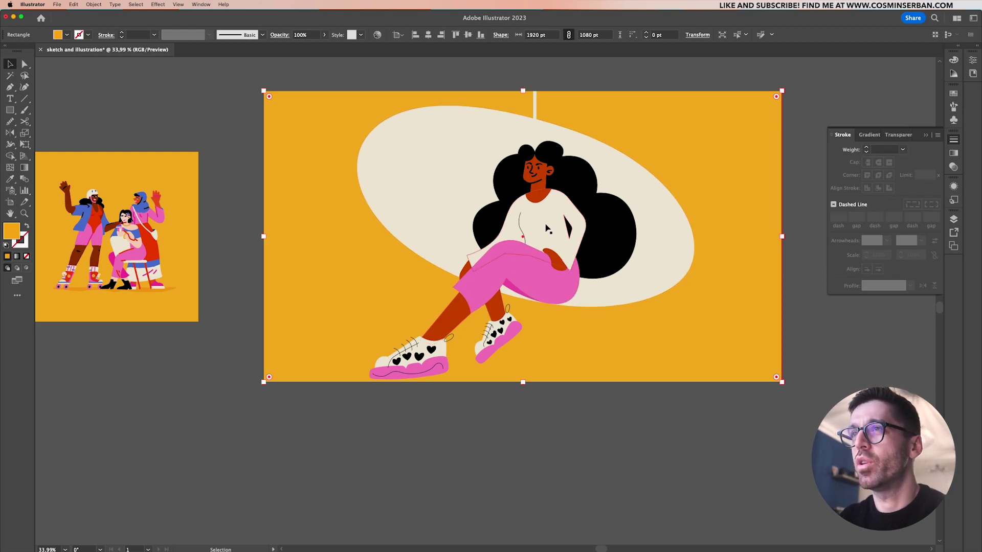
# Shift the black jaw line slightly outward so it follows the chin edge and ends sooner over the neck
pyautogui.scroll(5, 546, 229)
pyautogui.moveTo(492, 244); pyautogui.dragTo(489, 244)
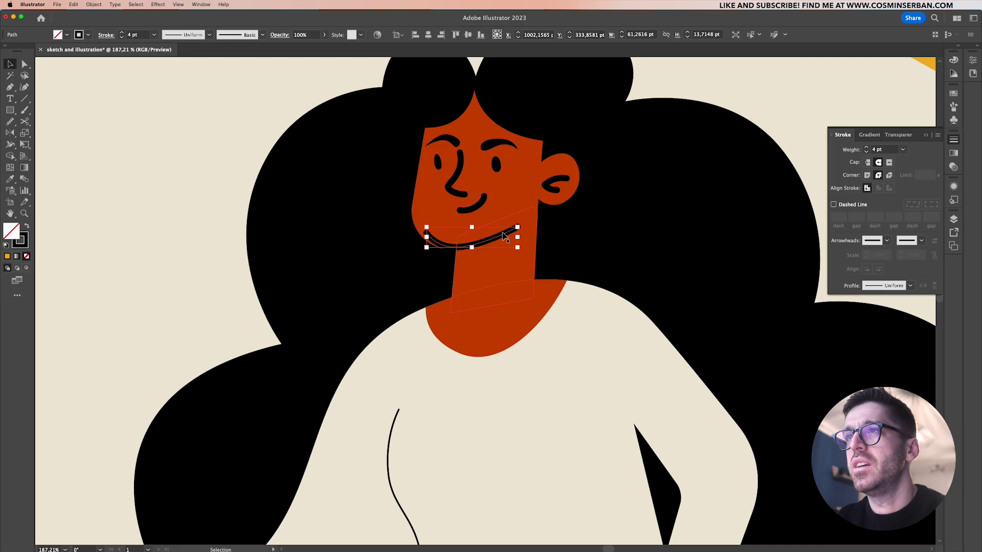
pyautogui.moveTo(505, 236); pyautogui.dragTo(493, 241)
pyautogui.click(398, 272)
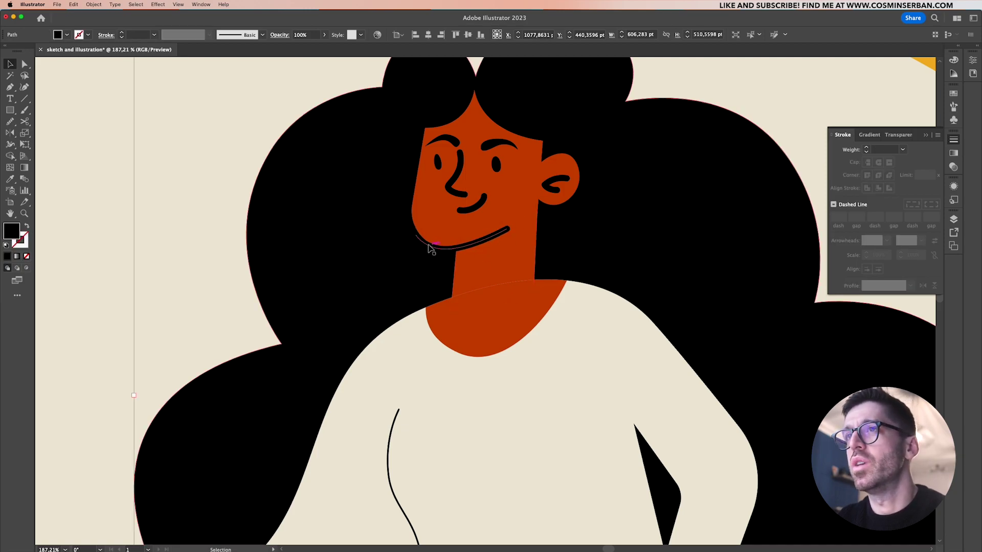
pyautogui.scroll(-5, 450, 267)
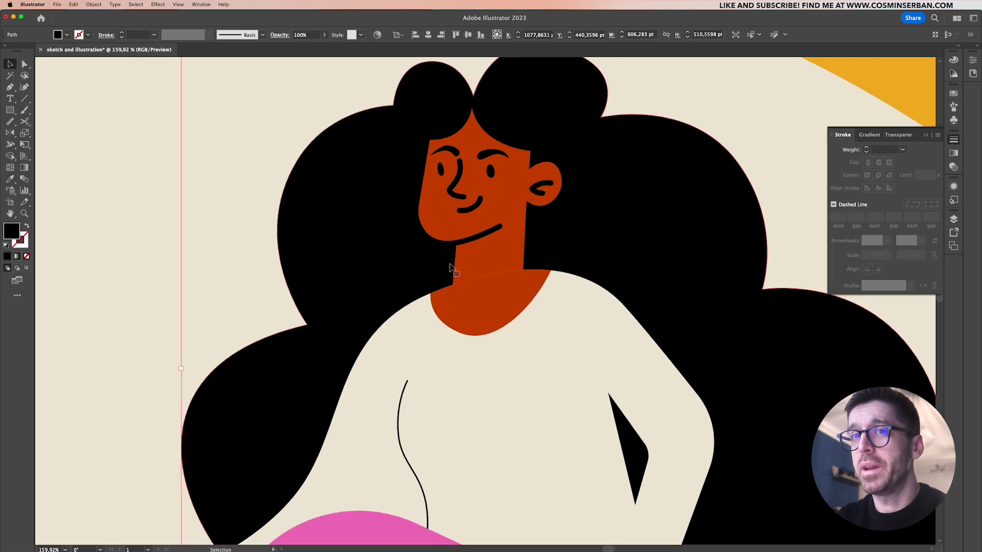
# Apply the jaw line's 4 pt rounded black stroke to the thin curved fold line on the sweater with the Eyedropper
pyautogui.scroll(-1, 450, 268)
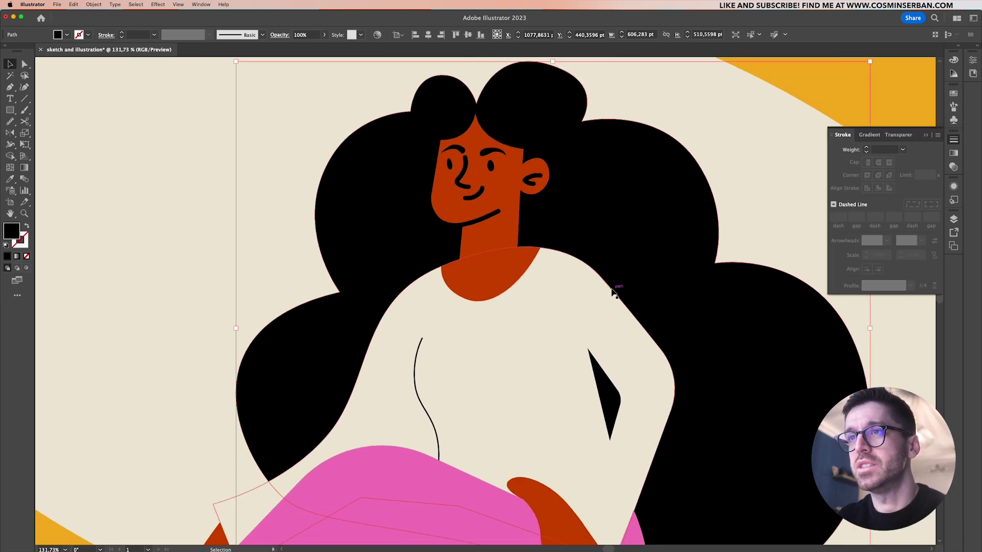
pyautogui.click(417, 358)
pyautogui.press('i')
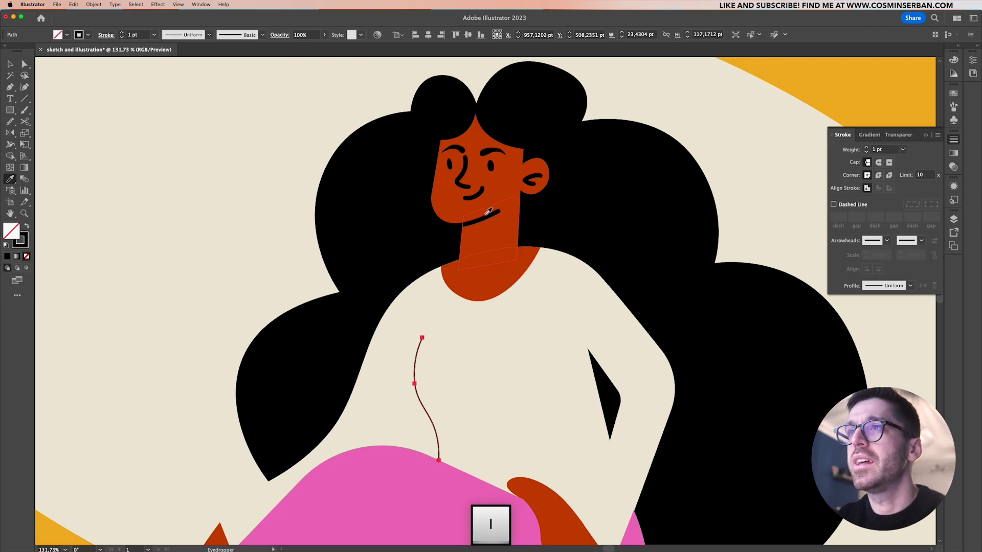
pyautogui.click(488, 213)
pyautogui.press('v')
pyautogui.scroll(-4, 452, 385)
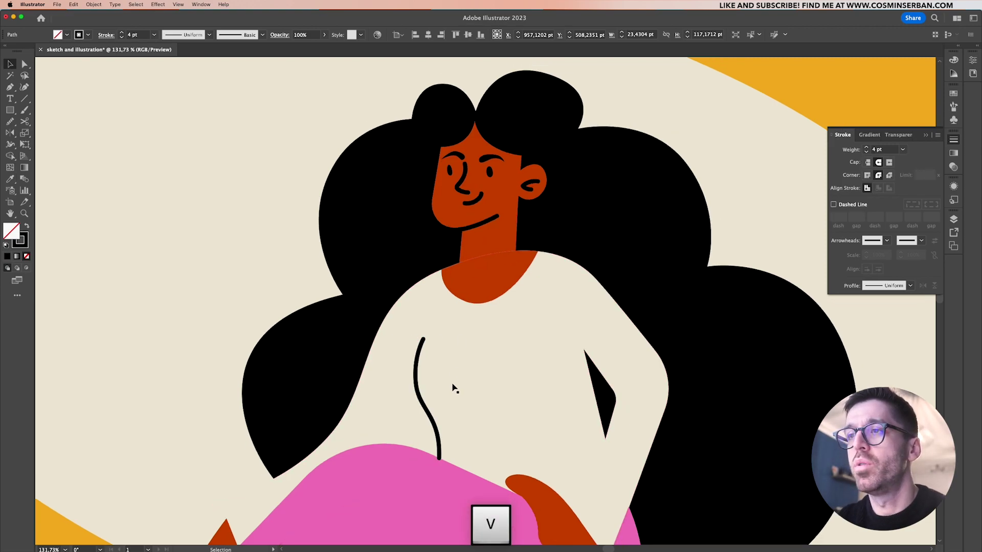
# Draw a straight black 4 pt line along the torso-side edge of the arm opening, starting slightly above its upper tip
pyautogui.press('p')
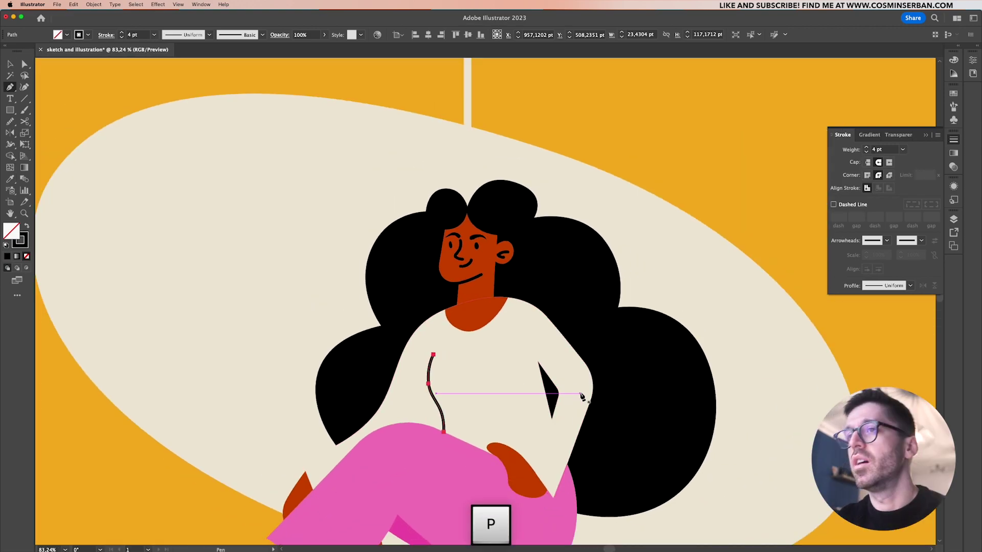
pyautogui.scroll(3, 554, 406)
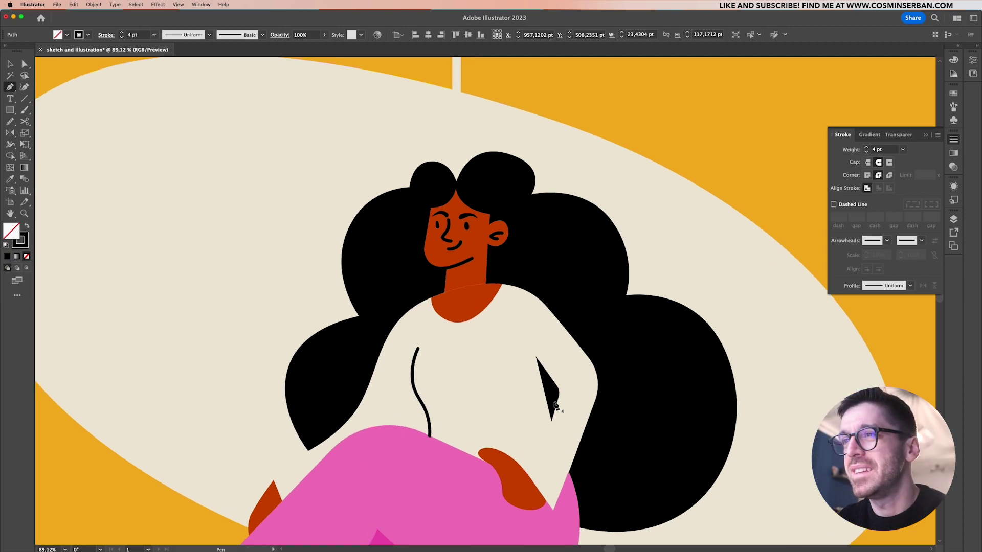
pyautogui.click(522, 324)
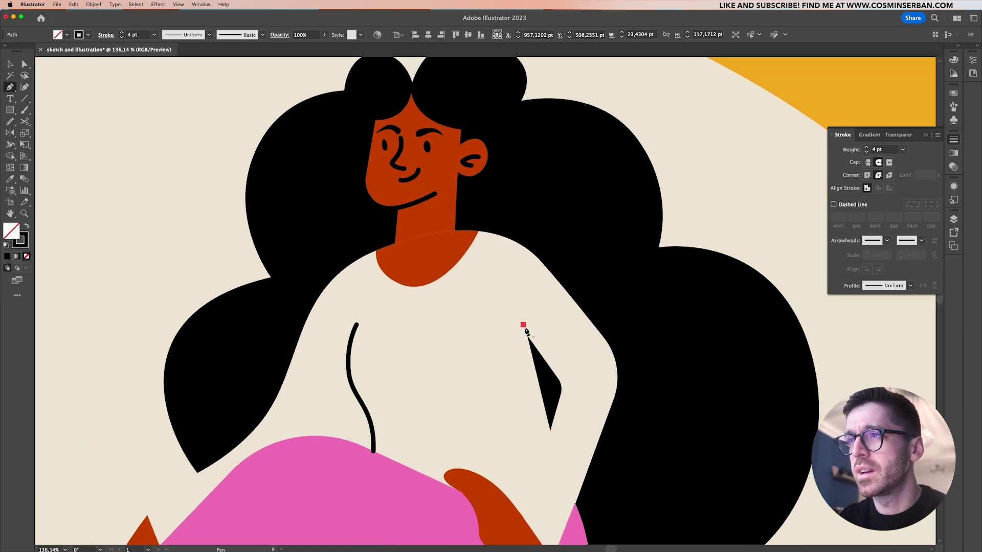
pyautogui.click(550, 434)
pyautogui.press('v')
pyautogui.click(701, 202)
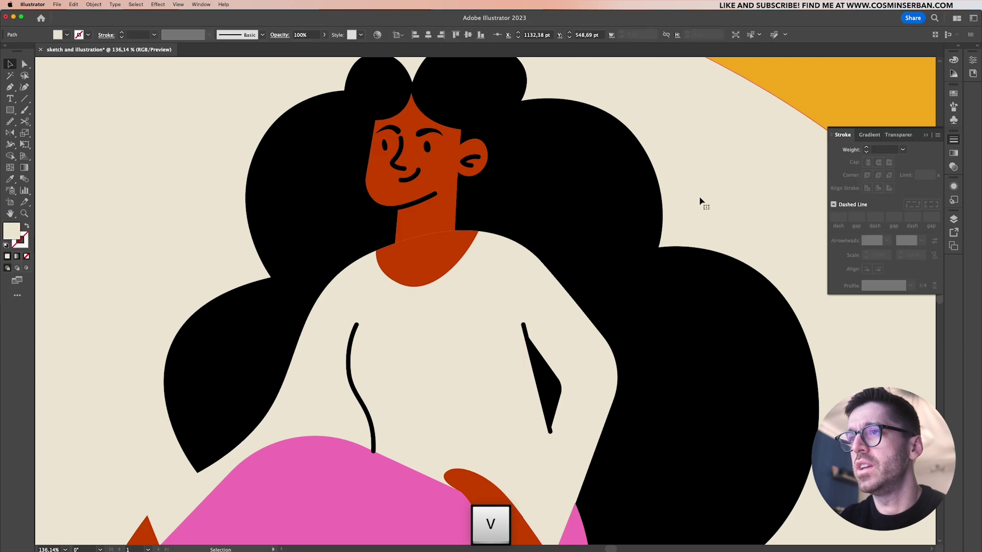
# Extend the torso line from the arm opening's lower tip towards the hand, and pull its free end slightly clear of the hand
pyautogui.scroll(-3, 492, 525)
pyautogui.press('p')
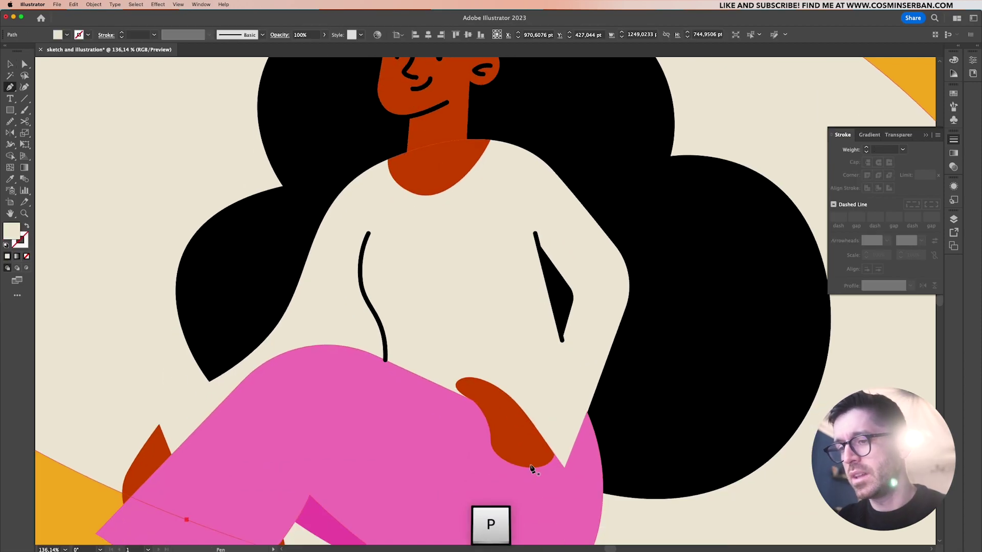
pyautogui.click(562, 340)
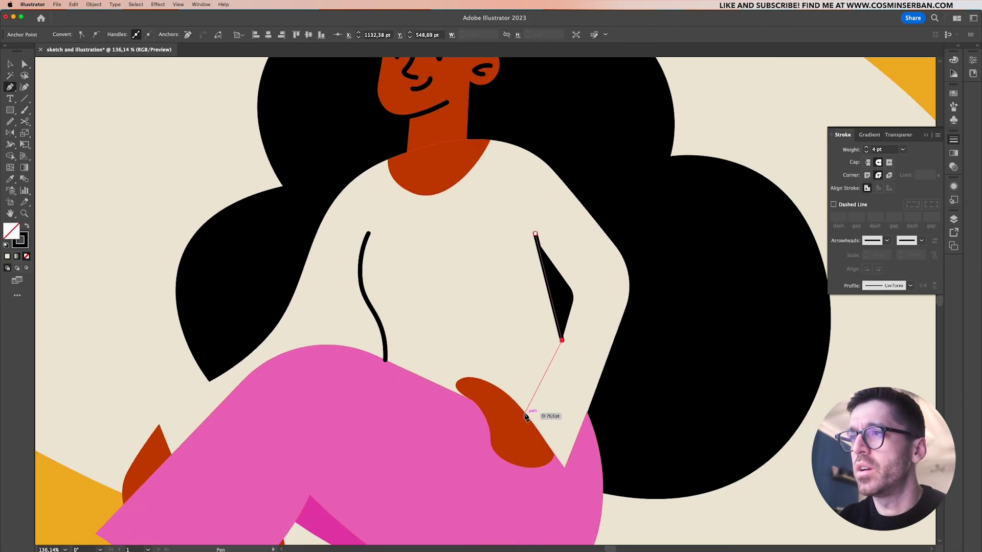
pyautogui.click(525, 413)
pyautogui.press('v')
pyautogui.scroll(4, 526, 413)
pyautogui.press('a')
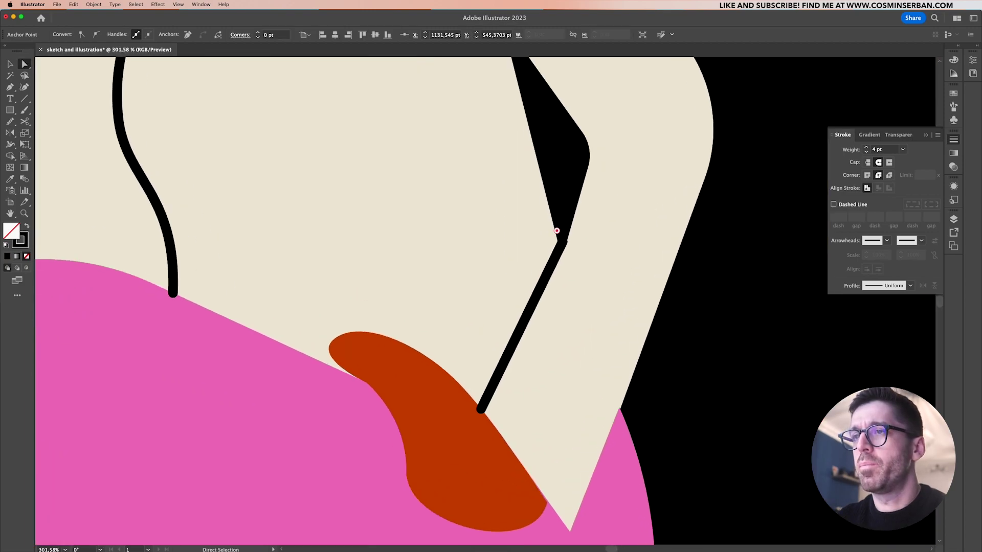
pyautogui.moveTo(472, 407); pyautogui.dragTo(488, 389)
# Round the sleeve's pointed lower corner beside the hand to a radius of about 6.3 pt
pyautogui.scroll(-2, 489, 391)
pyautogui.click(561, 521)
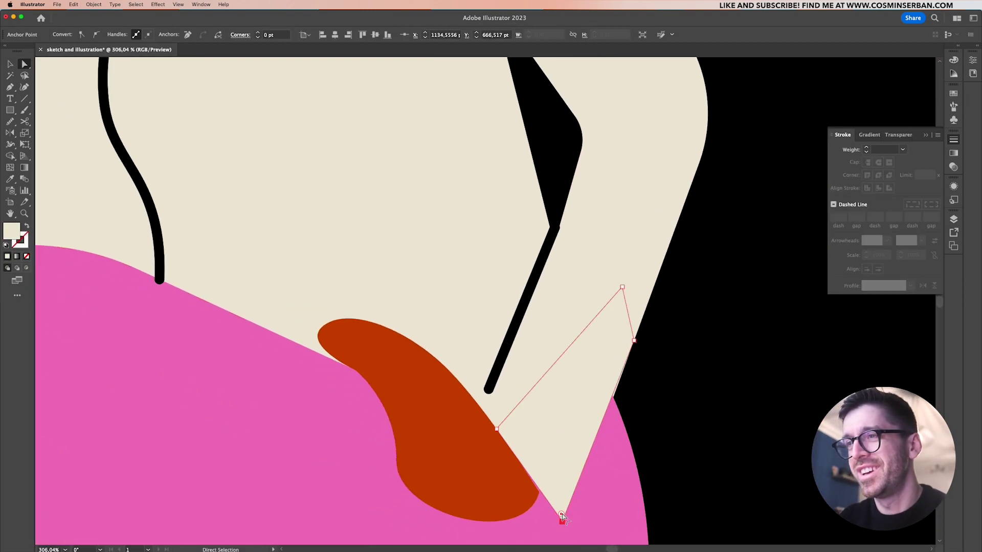
pyautogui.moveTo(560, 520); pyautogui.dragTo(564, 495)
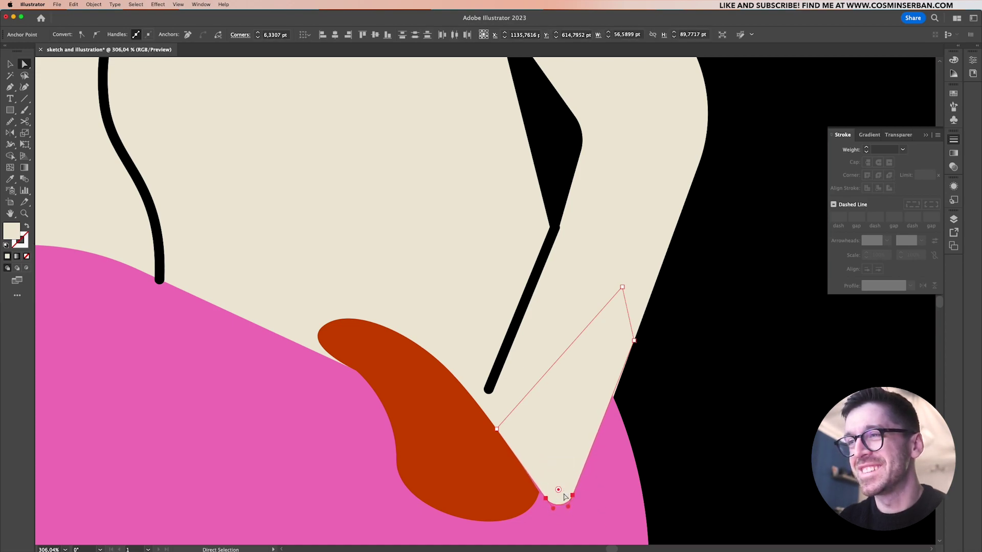
# Move the hand shape's lower corner anchor onto the sleeve edge to close the small pink gap
pyautogui.click(541, 497)
pyautogui.scroll(3, 541, 497)
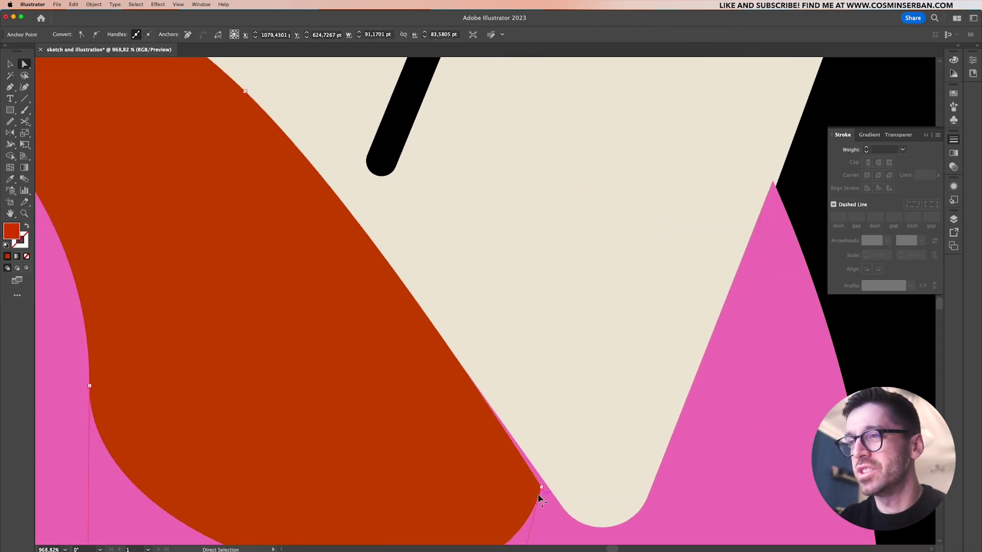
pyautogui.press('a')
pyautogui.click(542, 486)
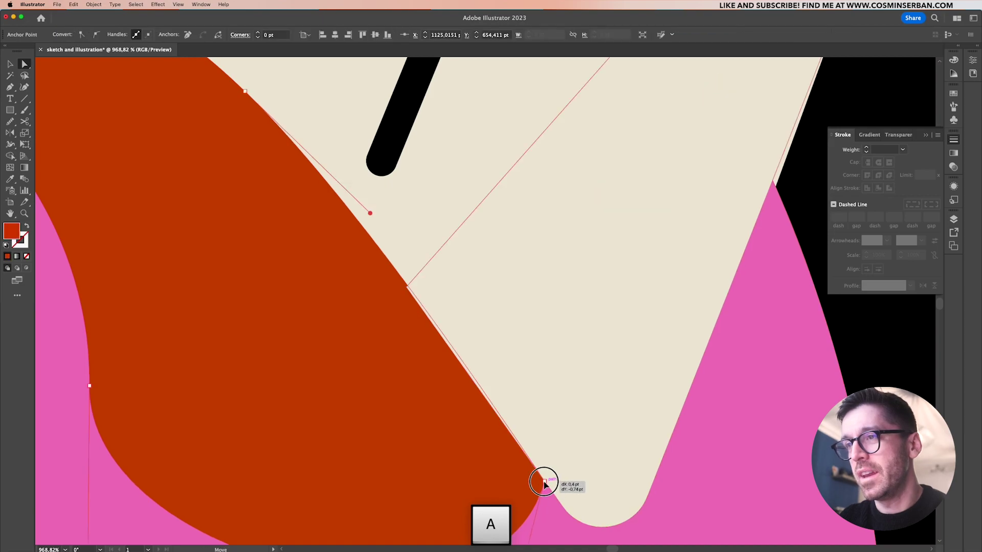
pyautogui.scroll(-10, 544, 485)
pyautogui.press('v')
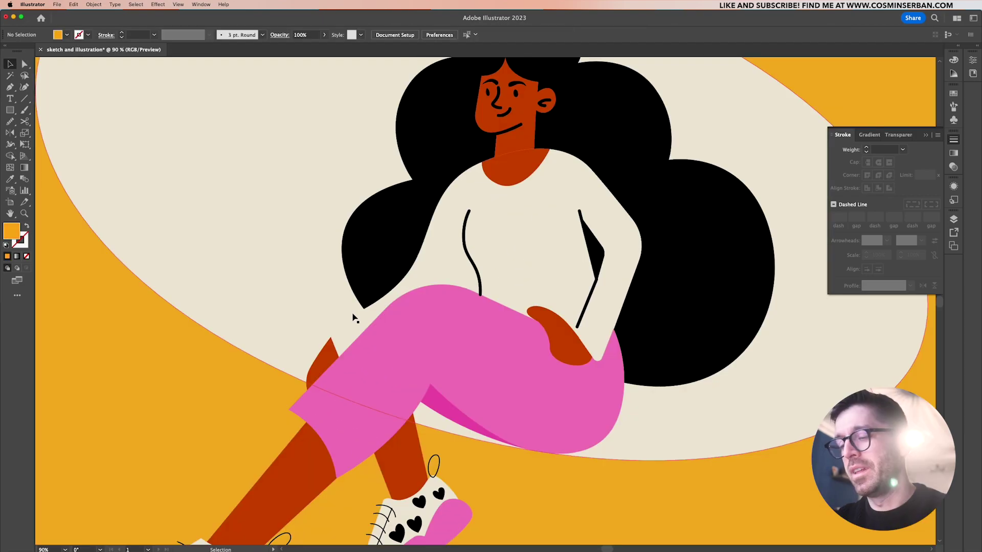
# Draw a black 4 pt line along the upper forearm edge and cuff of the other sleeve, separating it from the cream background
pyautogui.press('p')
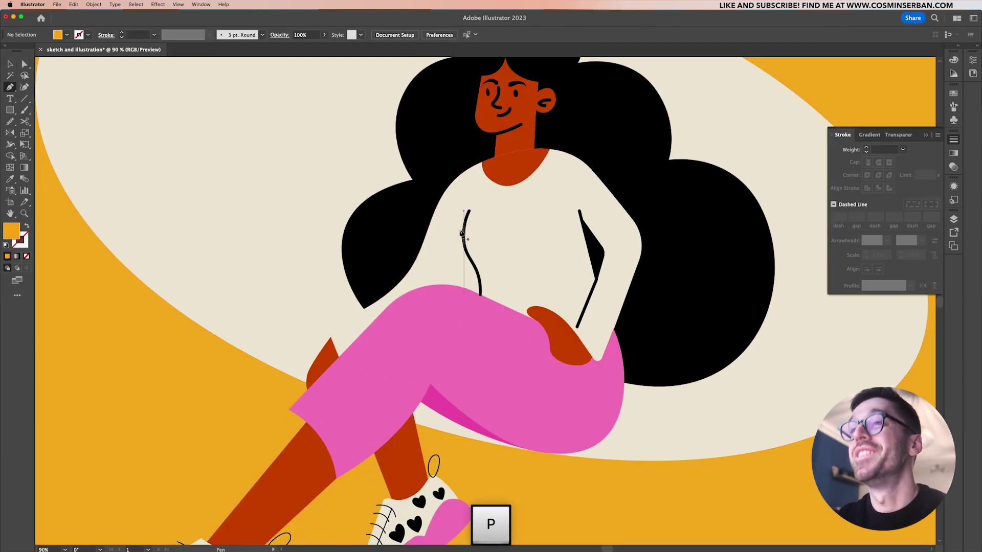
pyautogui.press('v')
pyautogui.click(464, 239)
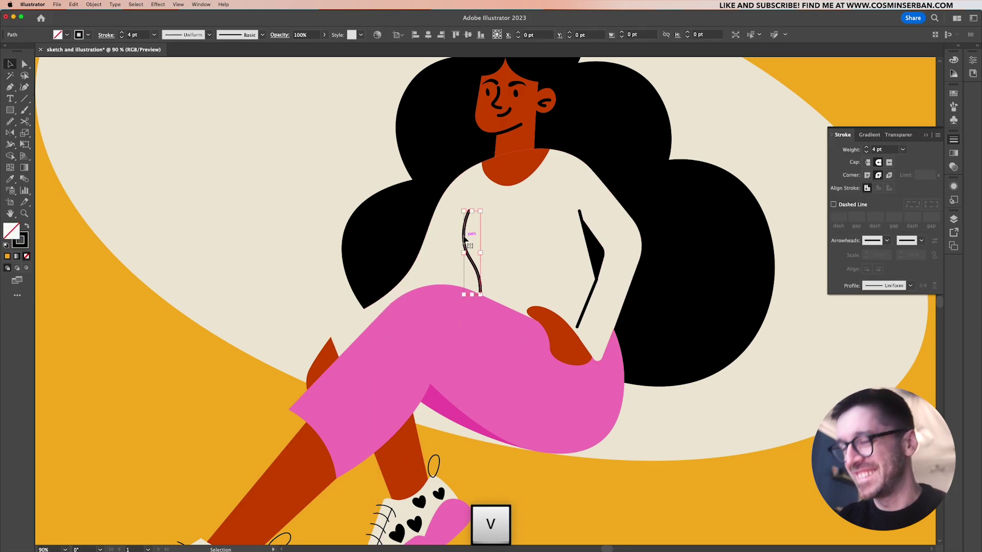
pyautogui.press('p')
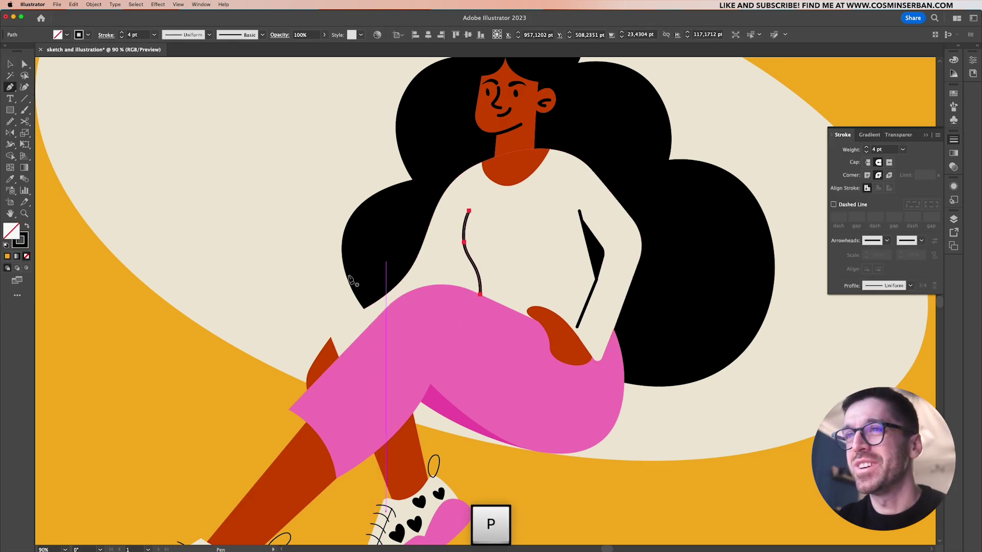
pyautogui.click(380, 293)
pyautogui.moveTo(349, 317); pyautogui.dragTo(341, 361)
pyautogui.press('v')
pyautogui.click(314, 278)
# Select the front shoe's laces, heel loop and wavy sole line, and give them the torso line's rounded 4 pt black stroke
pyautogui.scroll(-3, 313, 278)
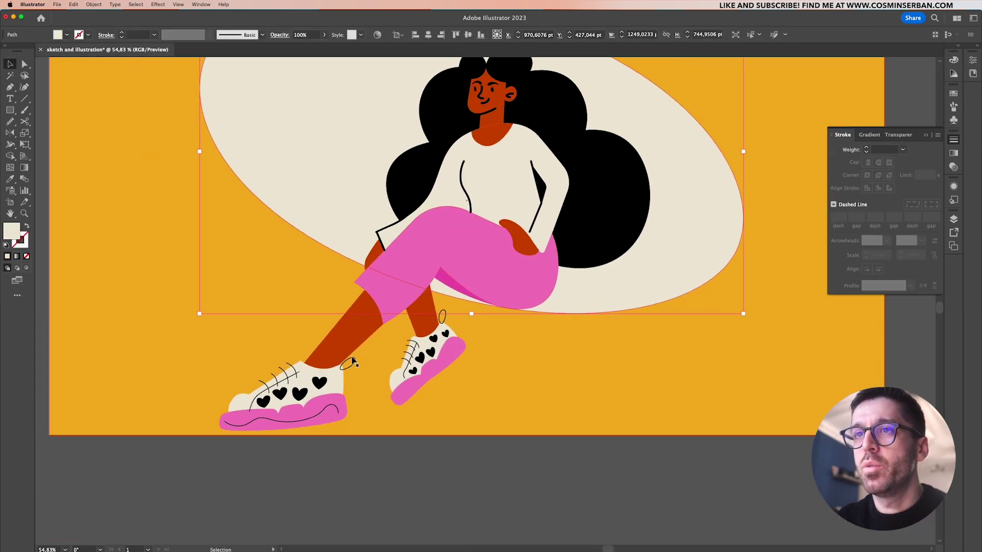
pyautogui.click(288, 377)
pyautogui.keyDown('shift'); pyautogui.click(294, 378); pyautogui.keyUp('shift')
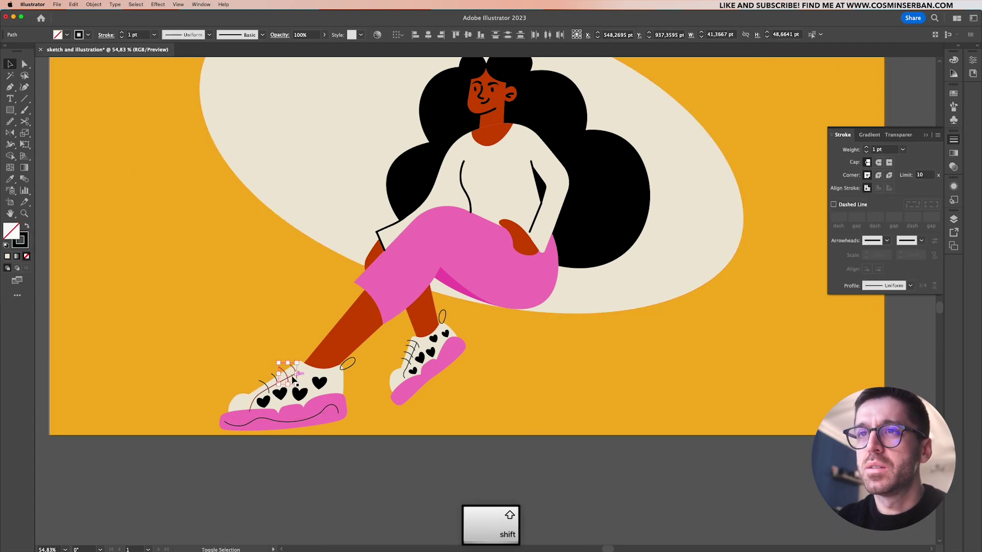
pyautogui.keyDown('shift'); pyautogui.click(276, 384); pyautogui.keyUp('shift')
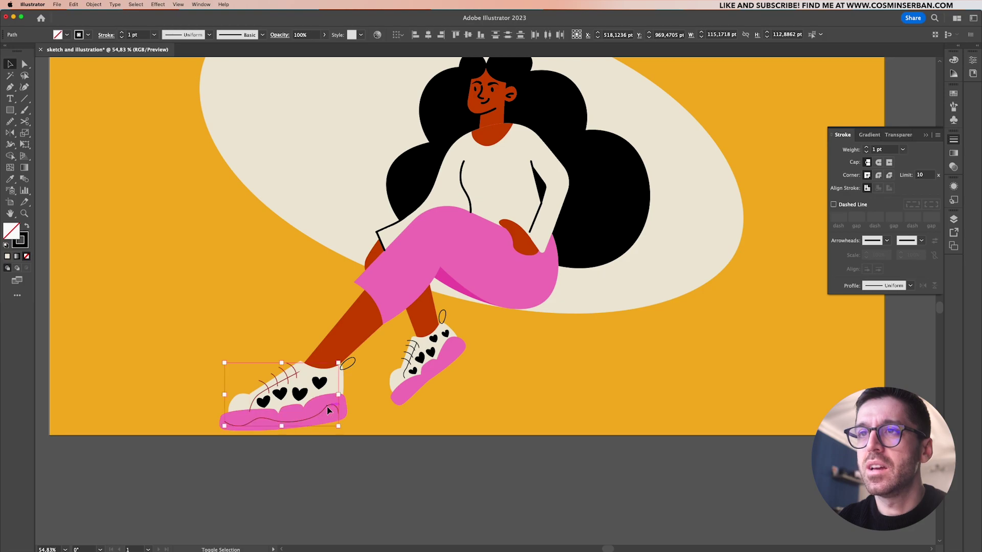
pyautogui.keyDown('shift'); pyautogui.click(352, 365); pyautogui.keyUp('shift')
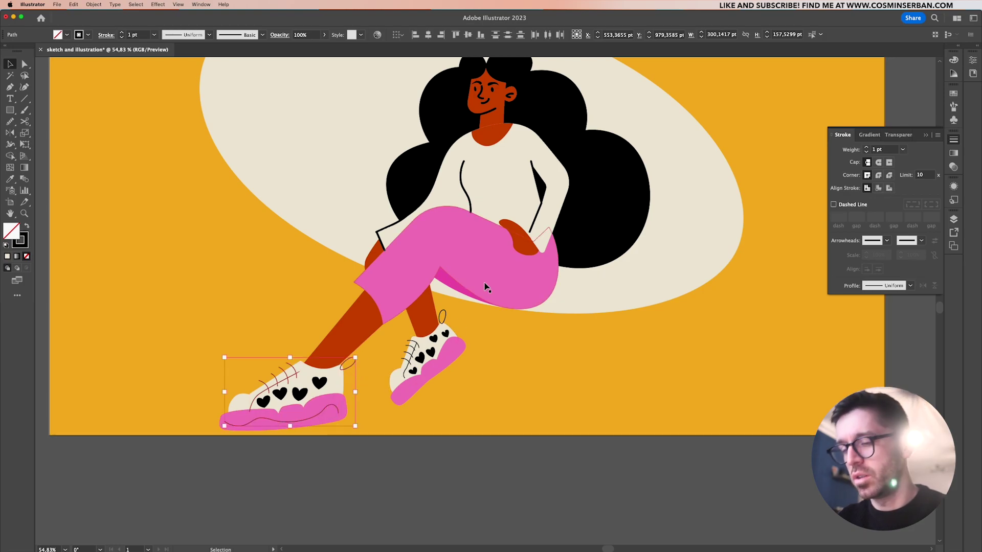
pyautogui.press('i')
pyautogui.click(539, 215)
pyautogui.press('v')
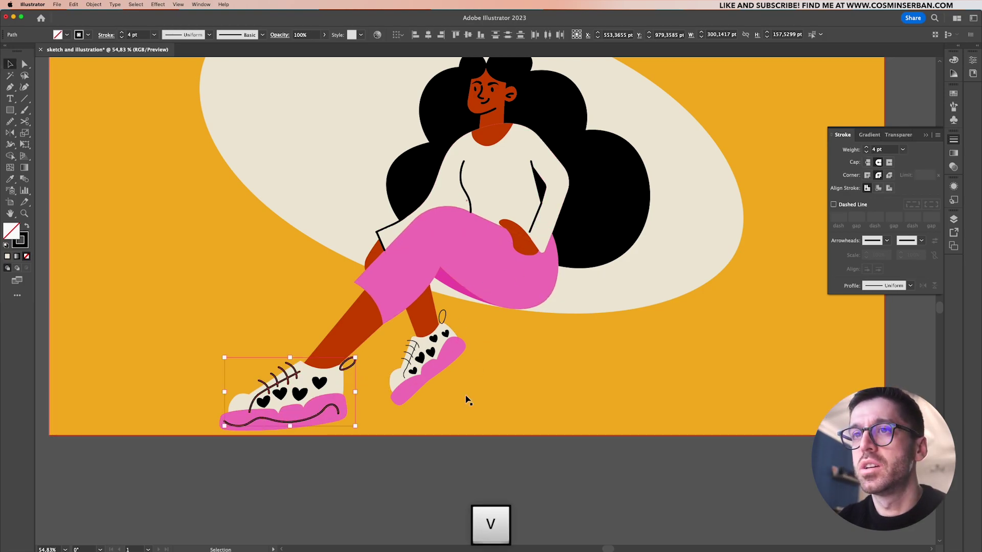
pyautogui.click(466, 401)
# Move the lower end anchor of the front shoe's long lace line up, clear of the pink sole
pyautogui.scroll(-3, 466, 401)
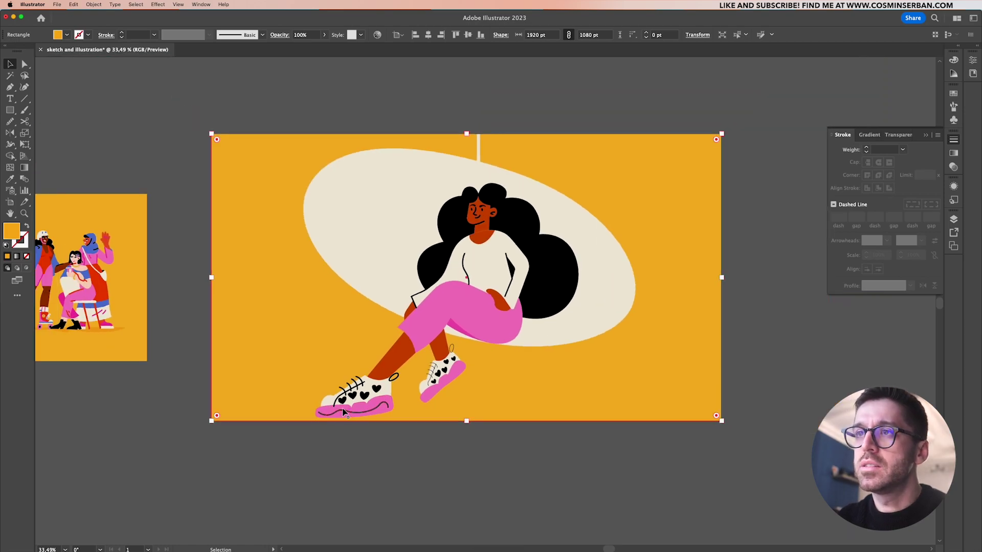
pyautogui.scroll(5, 344, 412)
pyautogui.press('a')
pyautogui.moveTo(308, 419); pyautogui.dragTo(314, 412)
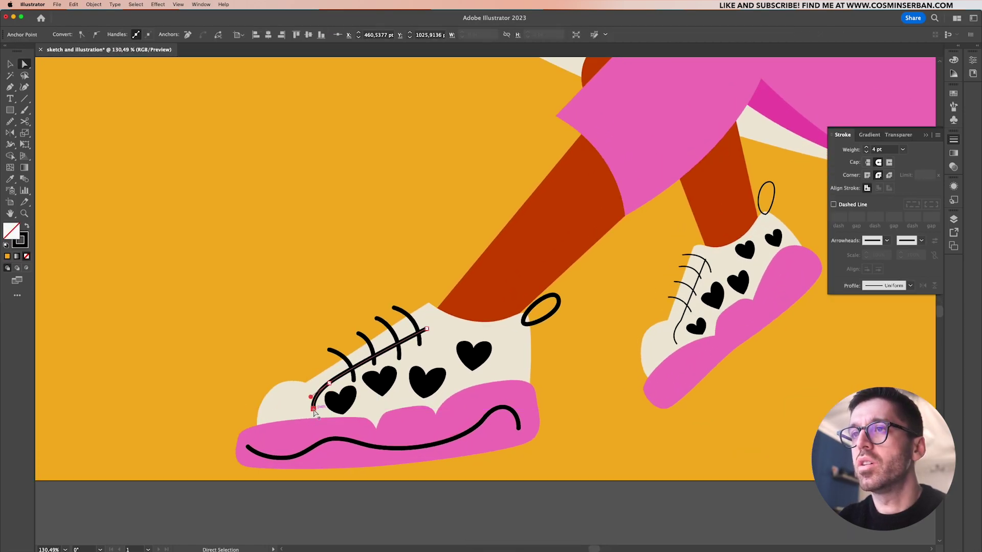
# Turn the front shoe's heel loop into a solid black oval without stroke and move it about 17 pt outward from the heel
pyautogui.click(543, 306)
pyautogui.hotkey('shift', 'x')
pyautogui.press('v')
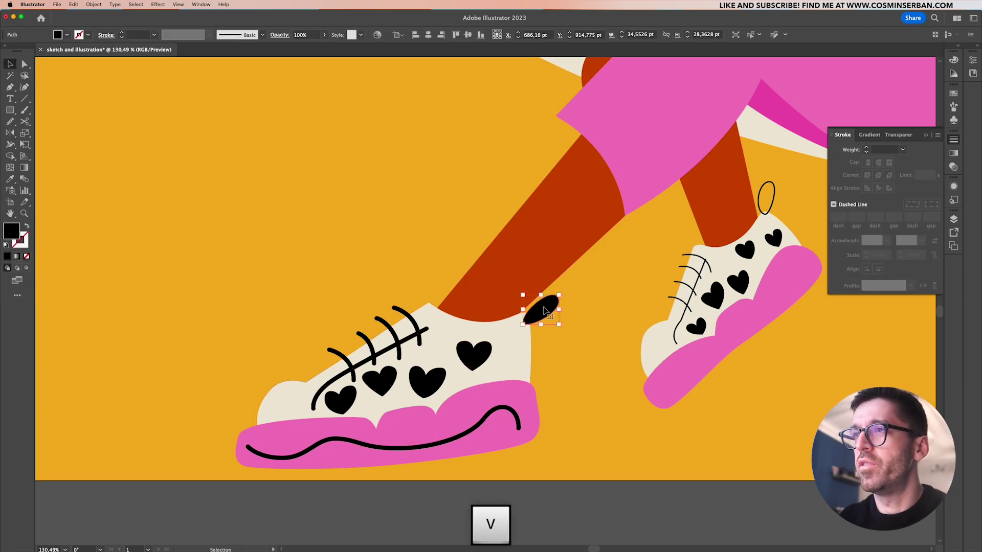
pyautogui.moveTo(543, 310)
pyautogui.mouseDown()
pyautogui.moveTo(569, 305)
pyautogui.moveTo(556, 308)
pyautogui.mouseUp()
pyautogui.scroll(-5, 558, 310)
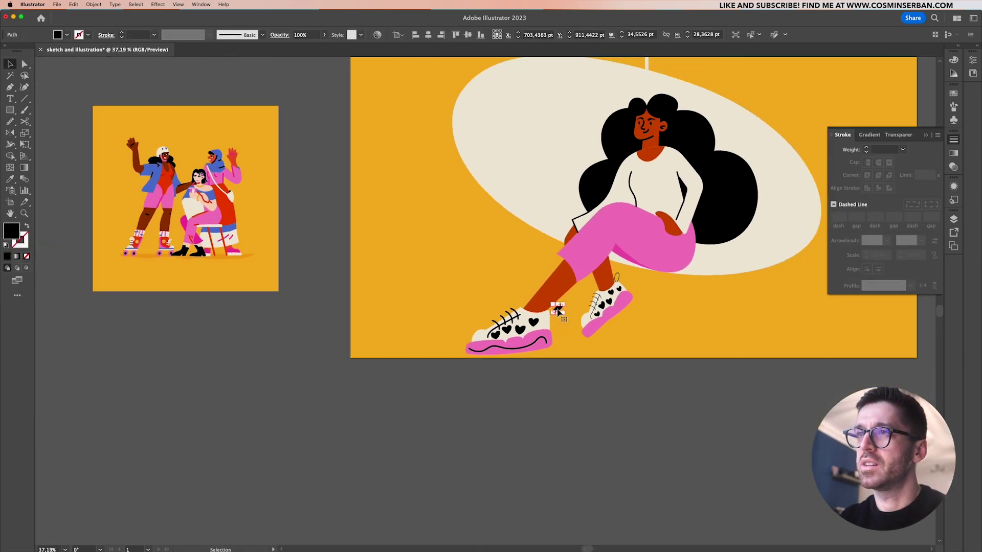
pyautogui.click(558, 312)
# Give the back shoe's laces the front shoe's thick black line style and fill its heel loop solid black
pyautogui.scroll(5, 559, 312)
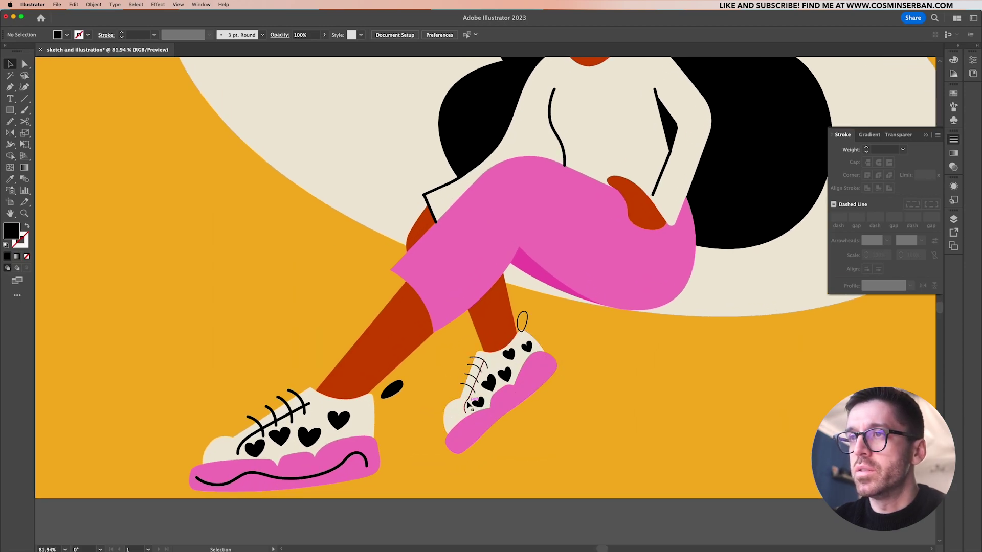
pyautogui.click(467, 405)
pyautogui.keyDown('shift'); pyautogui.click(471, 388); pyautogui.keyUp('shift')
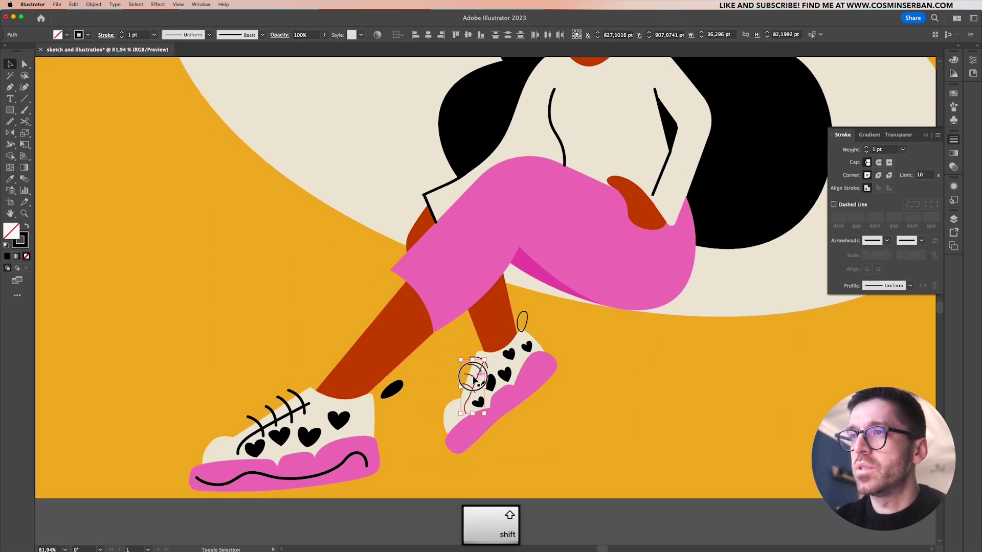
pyautogui.scroll(-4, 473, 378)
pyautogui.click(501, 167)
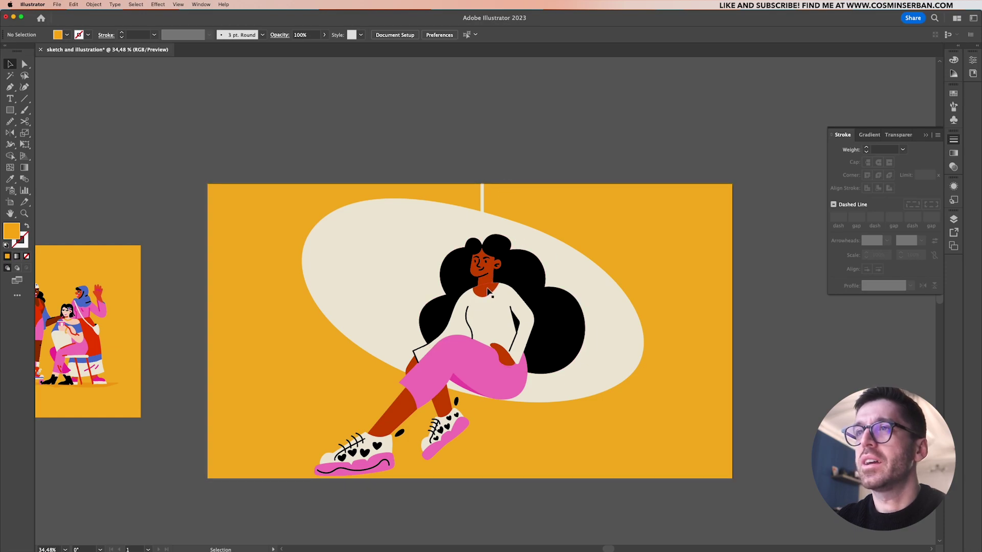
# Raise the curve of the neckline skin shape's upper edge slightly by adjusting its anchor handle where it overlaps the neck
pyautogui.scroll(10, 486, 289)
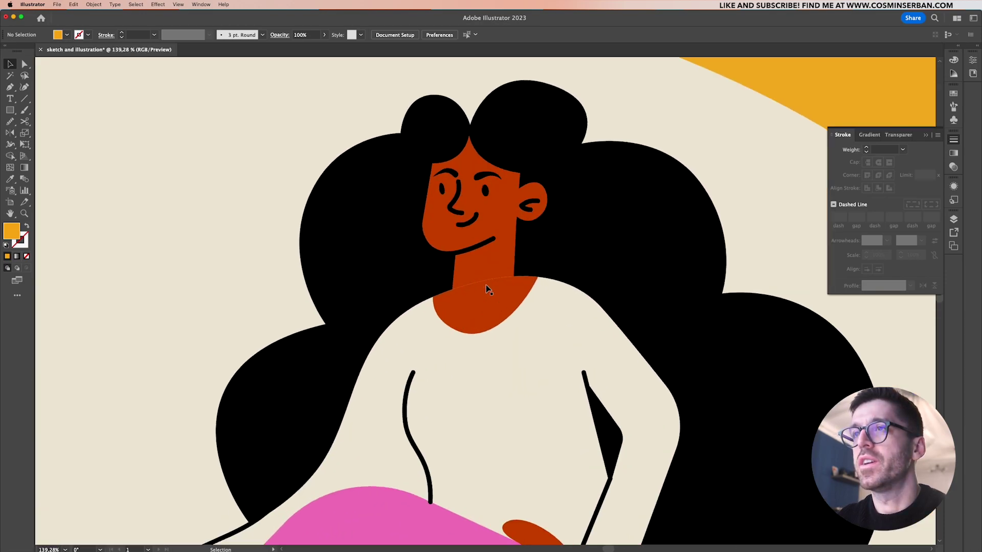
pyautogui.press('a')
pyautogui.click(477, 278)
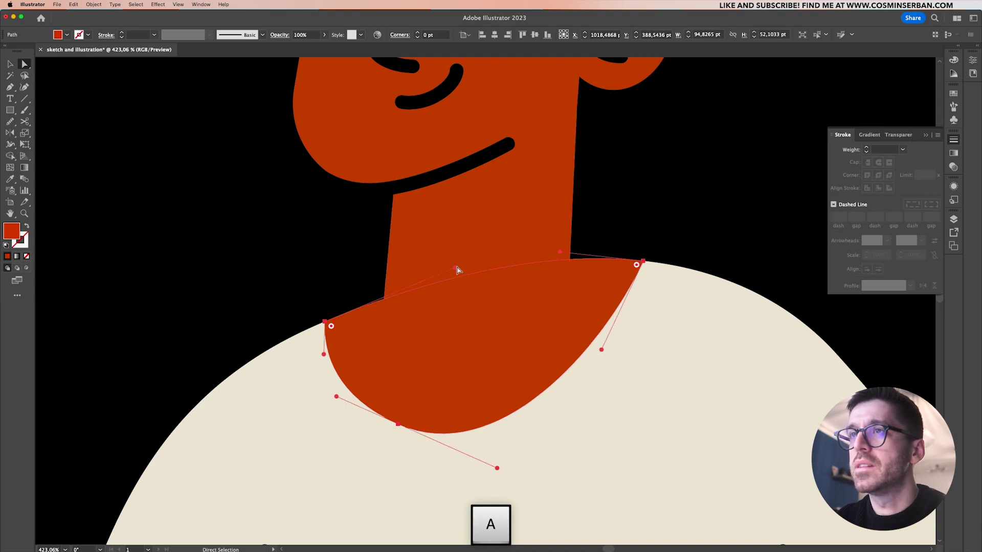
pyautogui.moveTo(456, 267)
pyautogui.mouseDown()
pyautogui.moveTo(450, 256)
pyautogui.moveTo(458, 311)
pyautogui.moveTo(449, 255)
pyautogui.mouseUp()
pyautogui.scroll(-6, 449, 256)
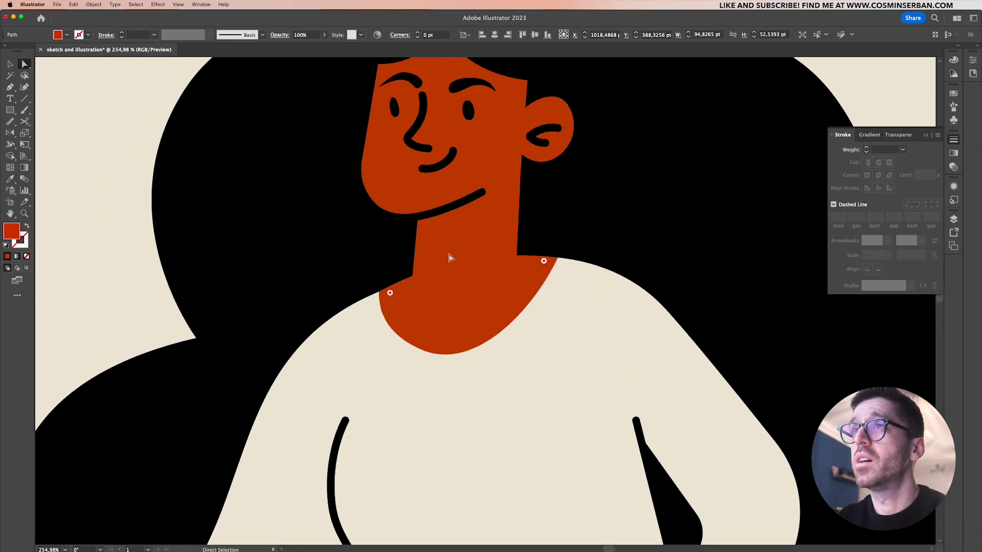
# Delete the eye farther from the ear and replace it with a copy of the other eye at the same height
pyautogui.scroll(5, 440, 123)
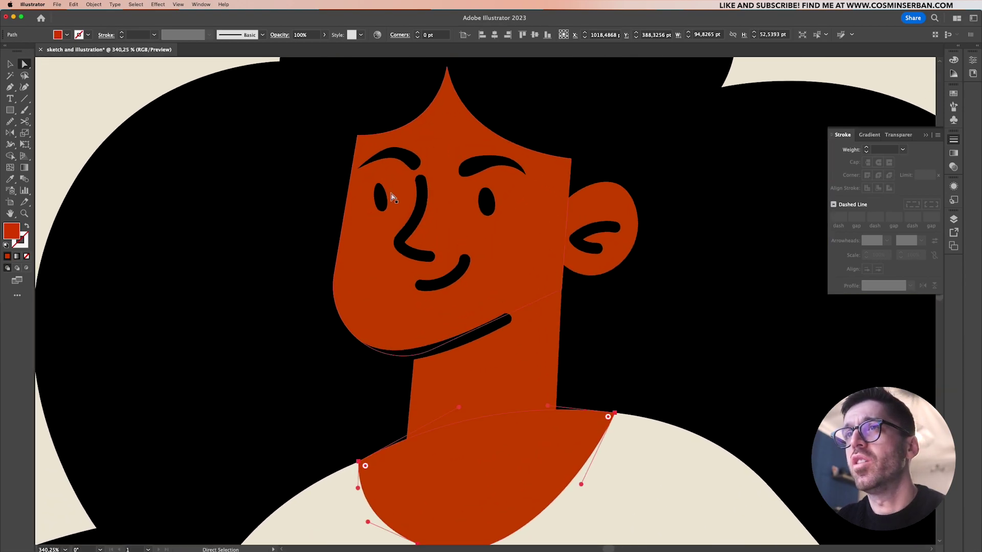
pyautogui.click(384, 200)
pyautogui.press('v')
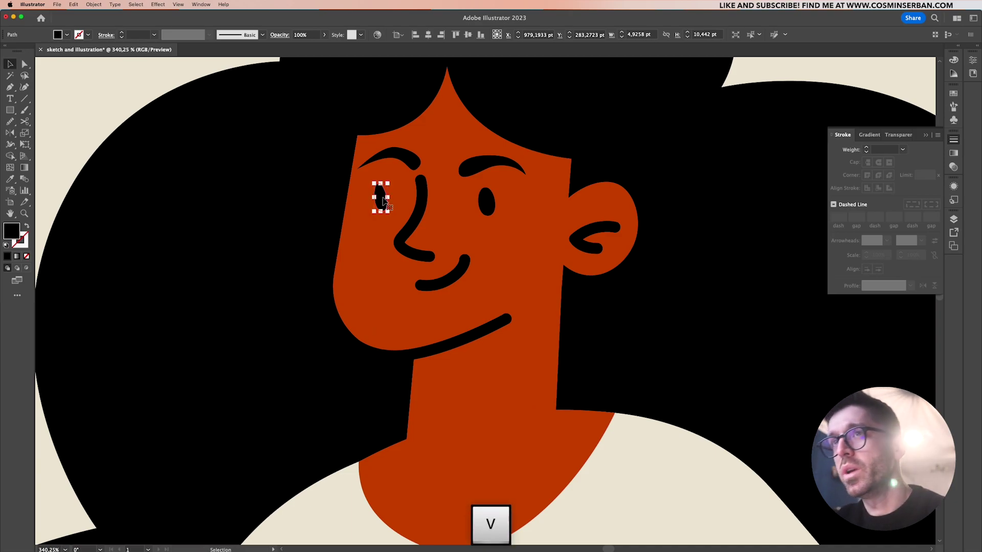
pyautogui.press('BackSpace')
pyautogui.click(488, 207)
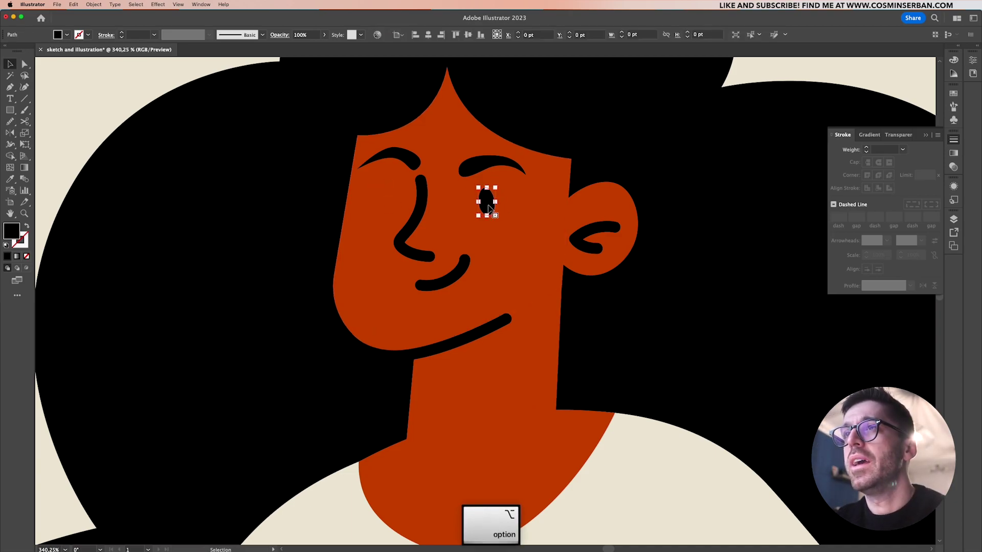
pyautogui.moveTo(489, 207); pyautogui.dragTo(387, 207)
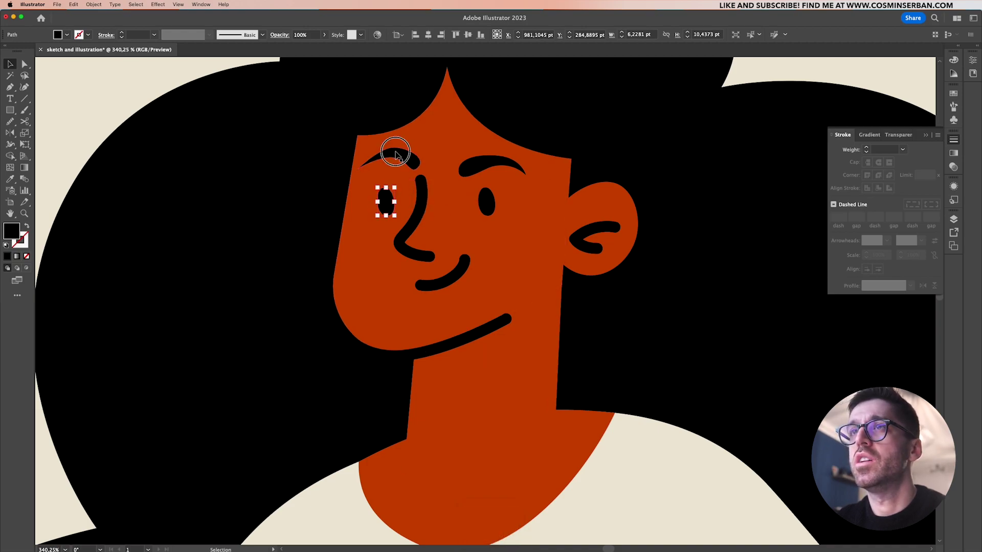
# Stretch both eyebrows outward, the one nearer the ear to about 31 pt wide, and raise that one slightly
pyautogui.click(362, 159)
pyautogui.moveTo(357, 159); pyautogui.dragTo(341, 159)
pyautogui.click(519, 168)
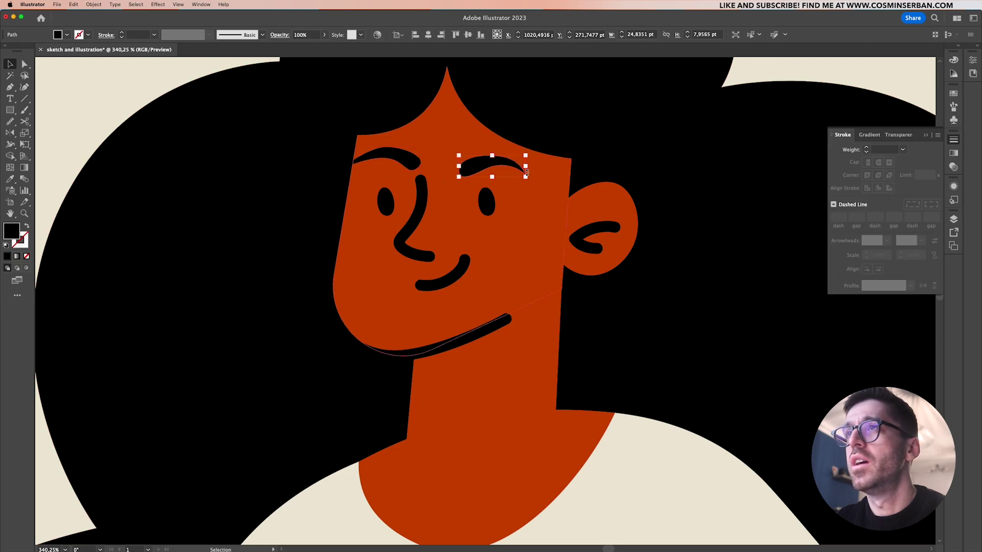
pyautogui.moveTo(526, 173); pyautogui.dragTo(541, 174)
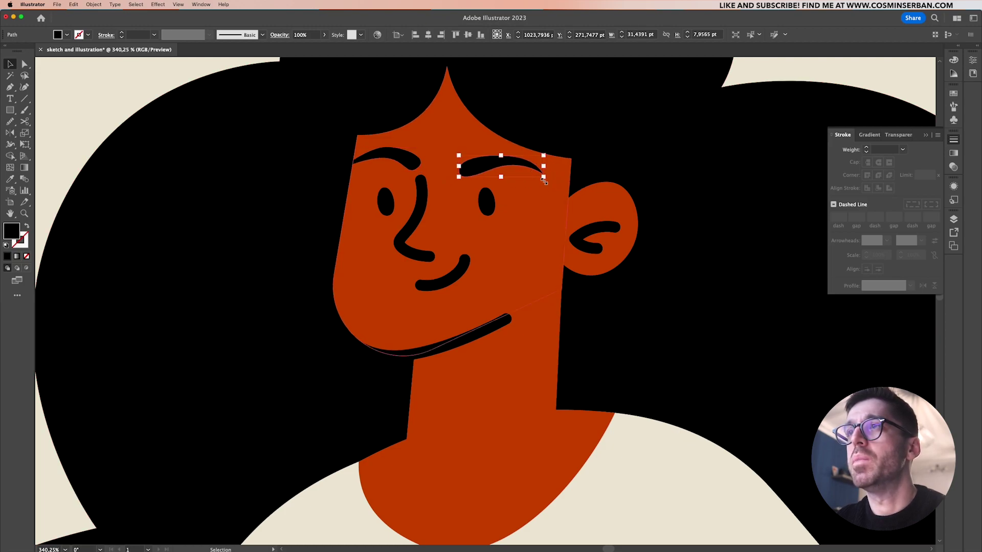
pyautogui.scroll(-3, 566, 222)
pyautogui.scroll(-2, 453, 274)
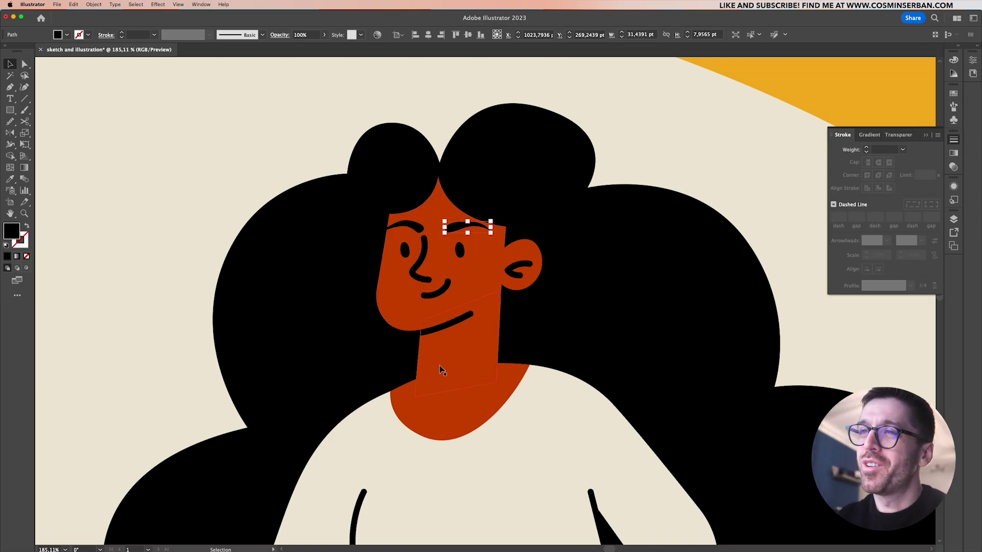
# Draw a closed triangular shadow shape with the Pen tool on the neck, just below the jaw line
pyautogui.press('p')
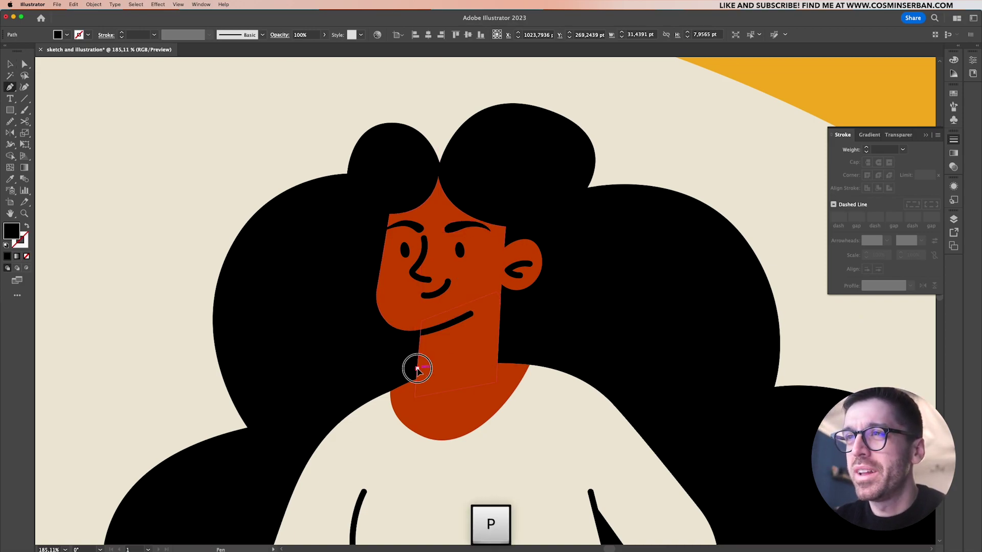
pyautogui.click(417, 369)
pyautogui.click(464, 317)
pyautogui.click(421, 333)
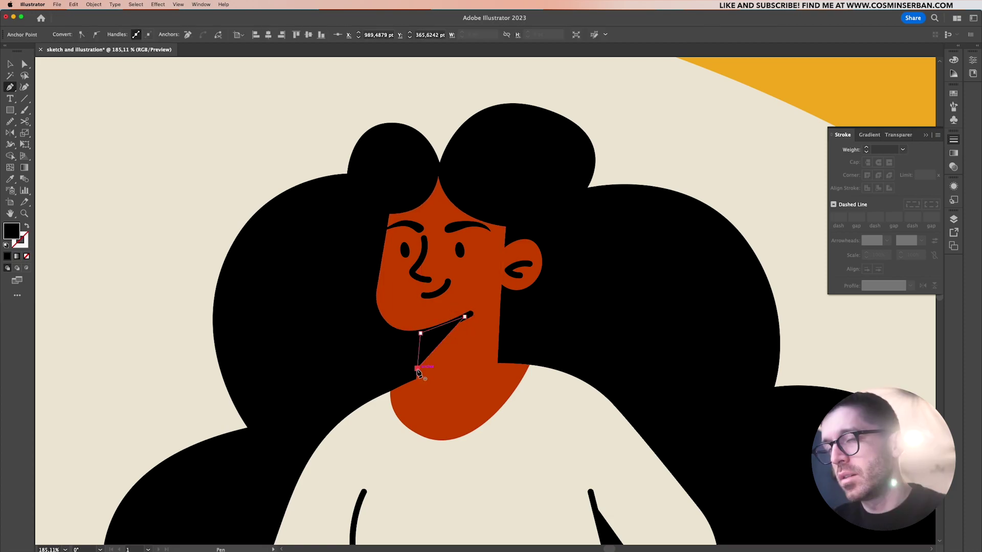
pyautogui.click(418, 369)
# Fill the neck shadow with a darker shade of the skin colour and send it backward
pyautogui.press('i')
pyautogui.click(471, 353)
pyautogui.press('v')
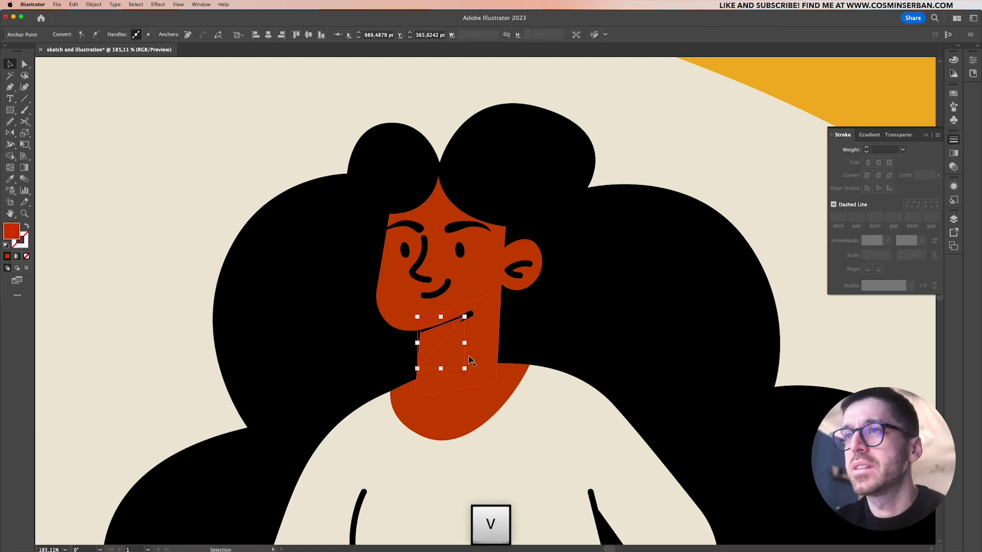
pyautogui.doubleClick(17, 235)
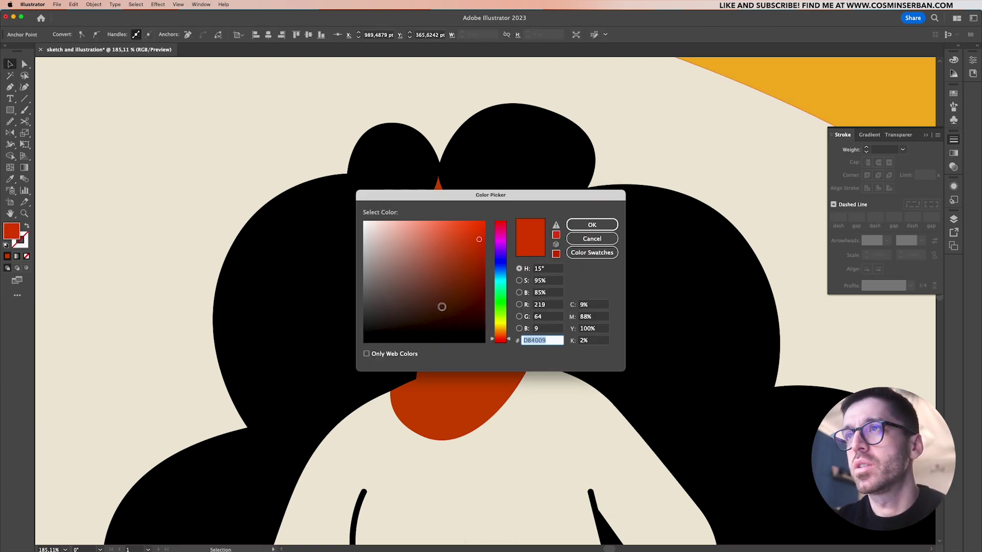
pyautogui.moveTo(481, 254); pyautogui.dragTo(482, 258)
pyautogui.click(595, 225)
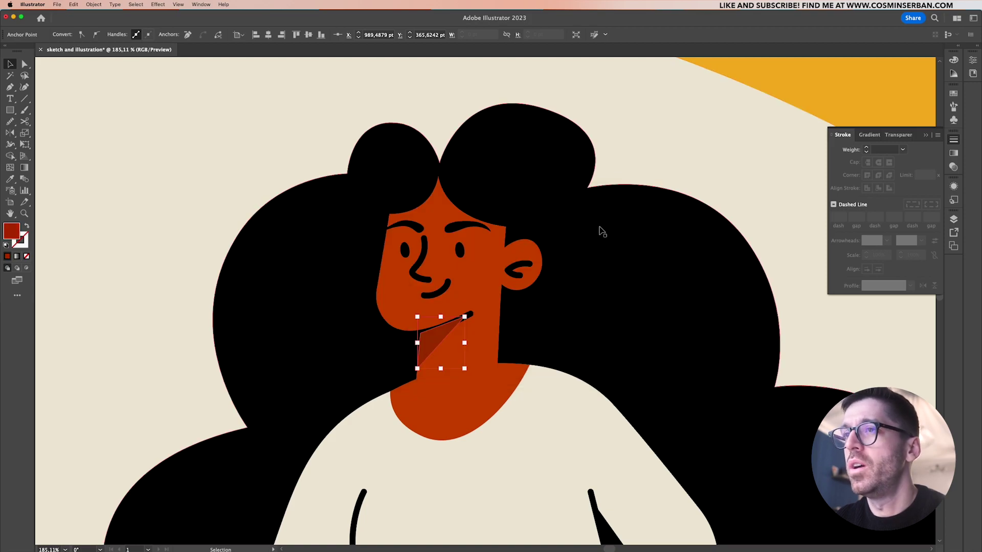
pyautogui.press('super+bracketleft')
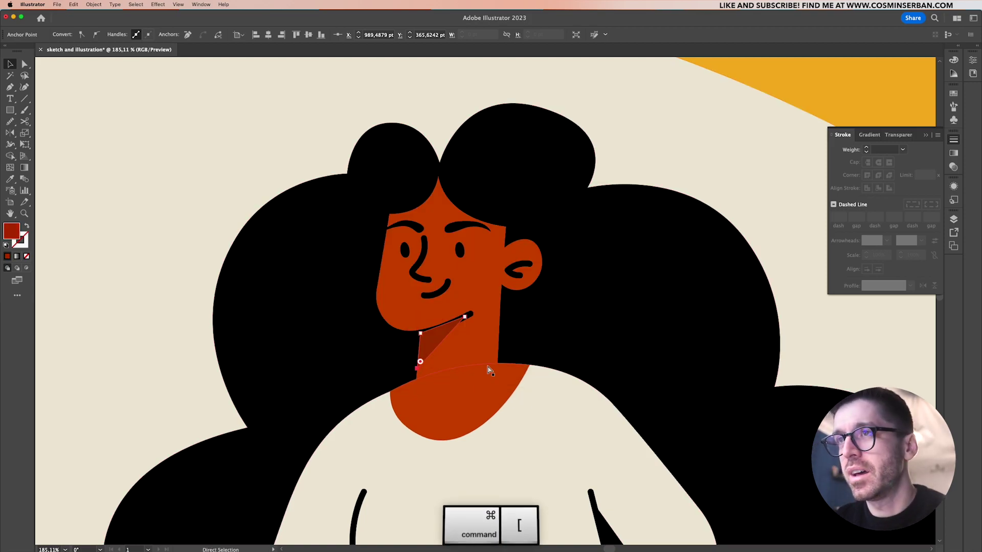
# Duplicate the pink trousers in place, in front of the original, and switch to the Knife tool
pyautogui.scroll(-5, 490, 369)
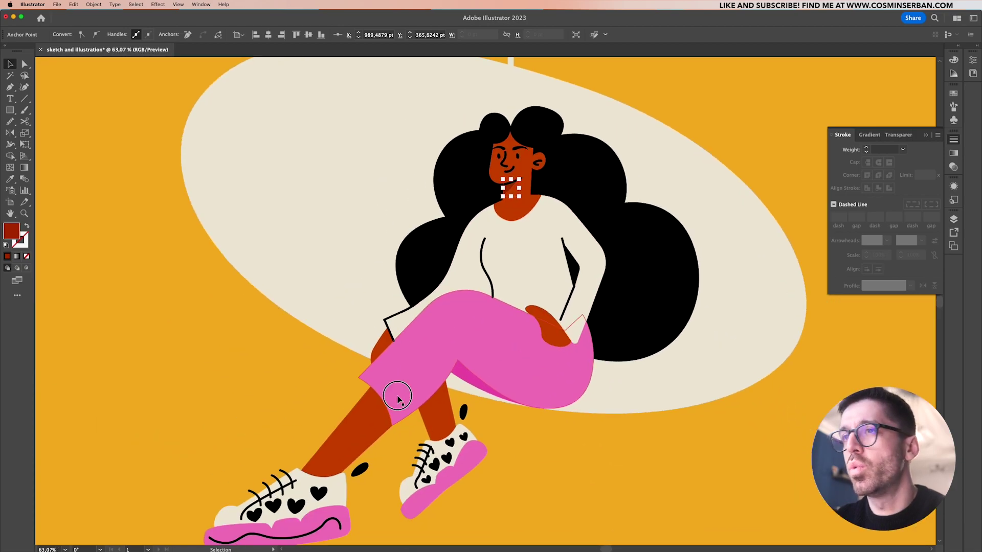
pyautogui.click(398, 397)
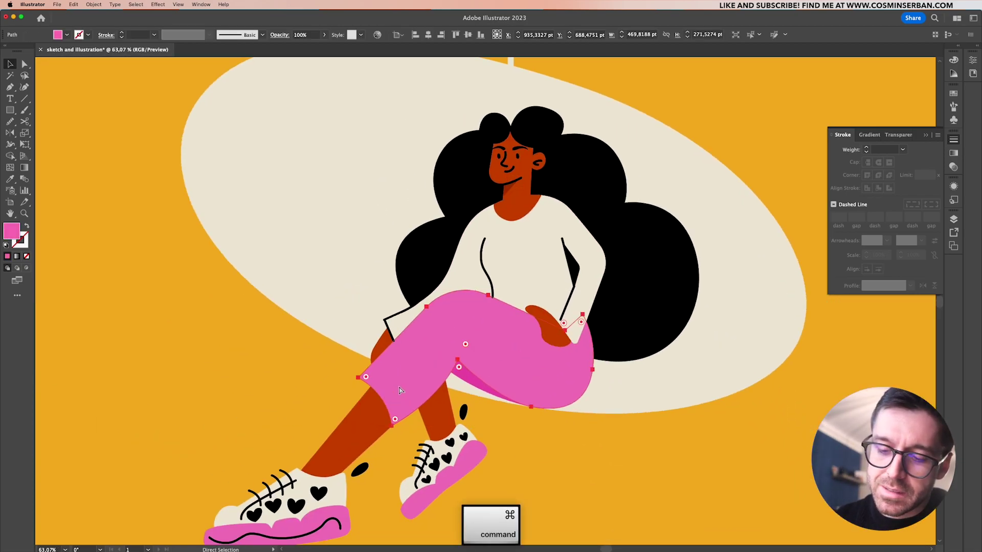
pyautogui.press('super+c')
pyautogui.press('super+f')
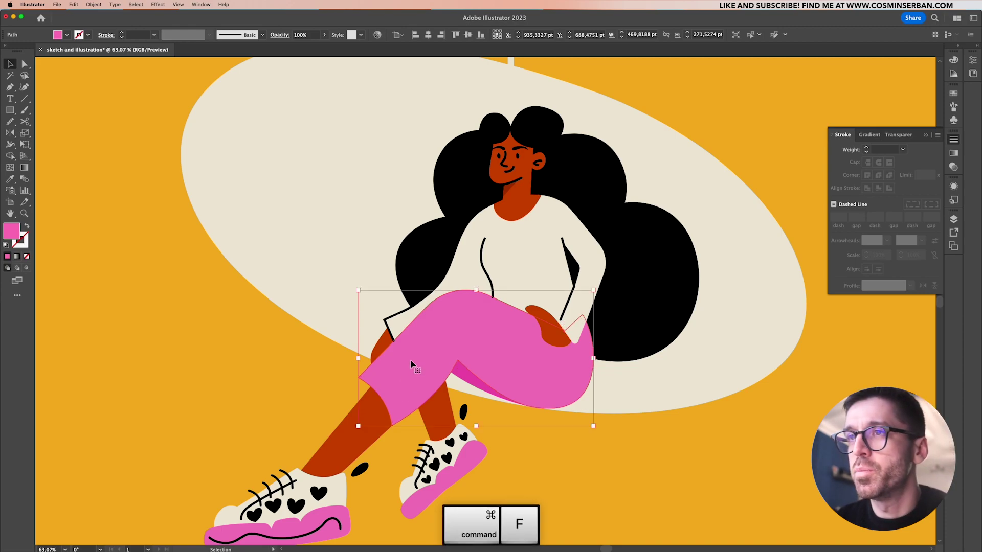
pyautogui.moveTo(411, 364); pyautogui.dragTo(496, 409)
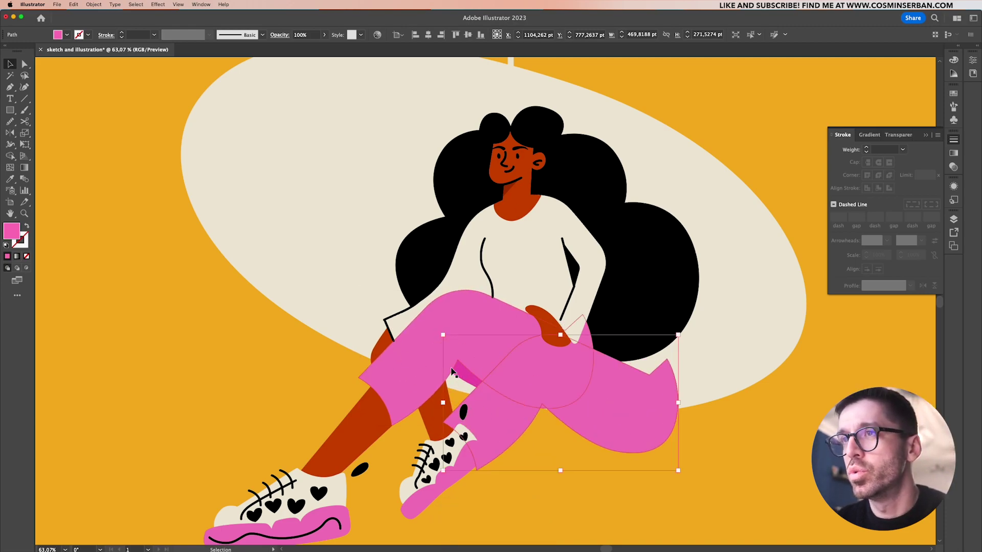
pyautogui.press('super+z')
pyautogui.click(25, 121)
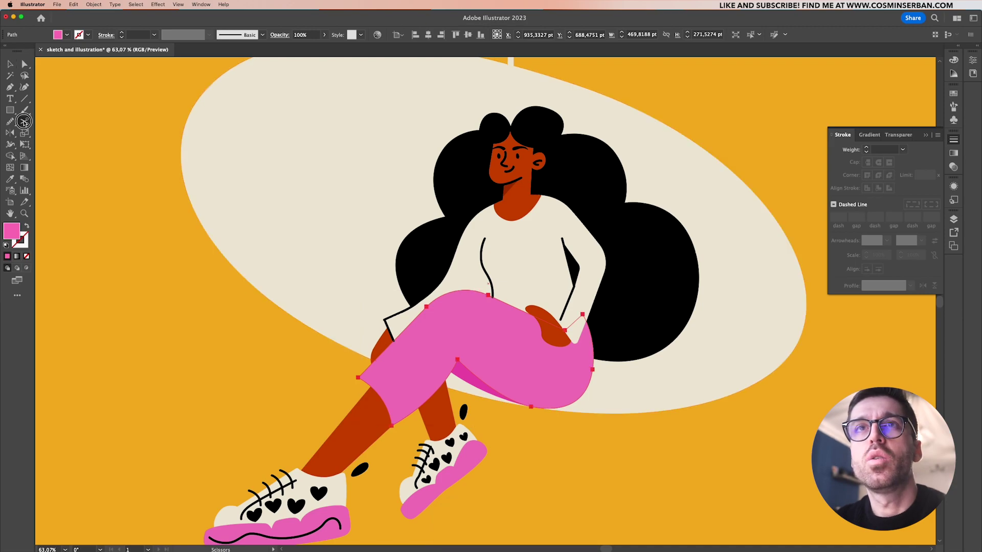
pyautogui.click(24, 121)
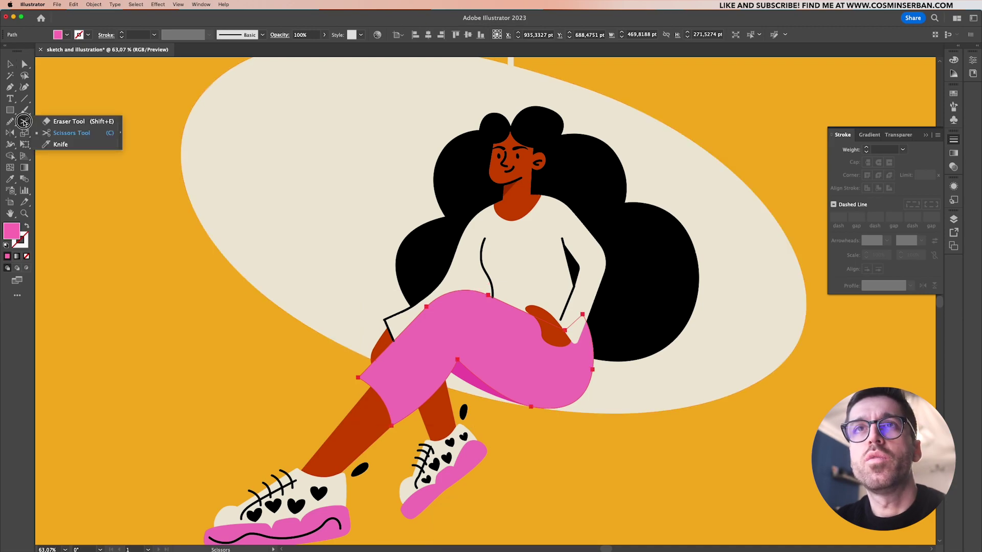
pyautogui.click(59, 146)
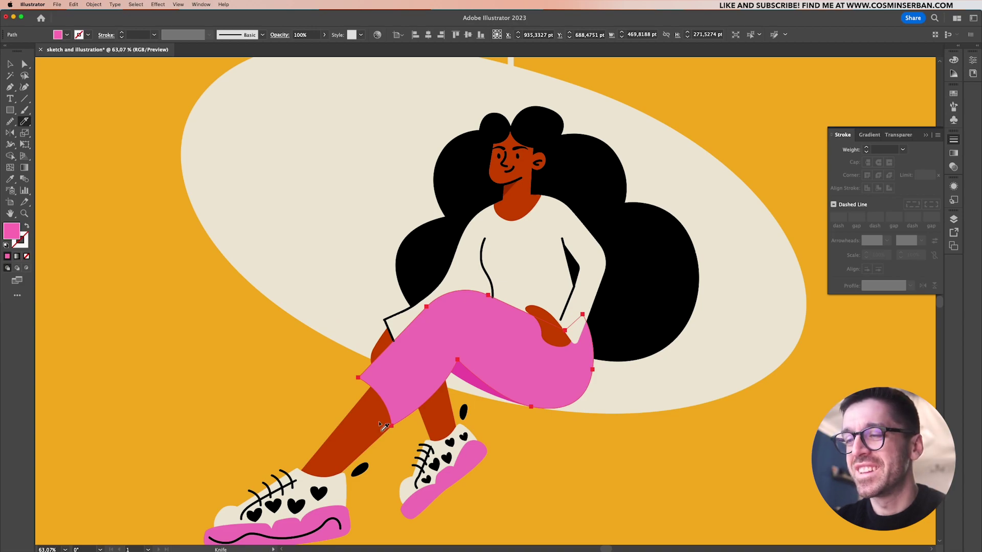
pyautogui.press('super+z')
pyautogui.moveTo(384, 423)
pyautogui.mouseDown()
pyautogui.moveTo(453, 335)
pyautogui.moveTo(526, 392)
pyautogui.moveTo(604, 377)
pyautogui.moveTo(671, 312)
pyautogui.mouseUp()
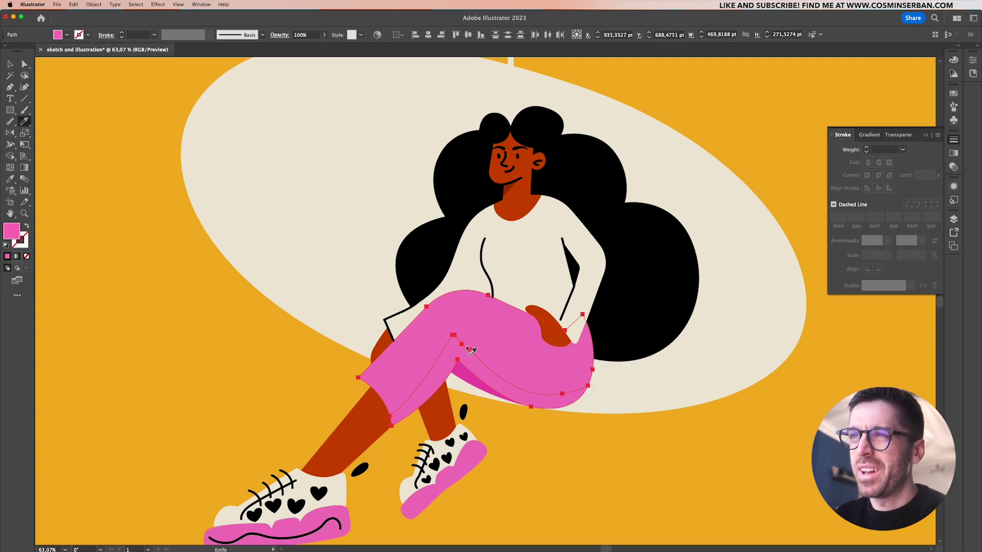
pyautogui.press('super+z')
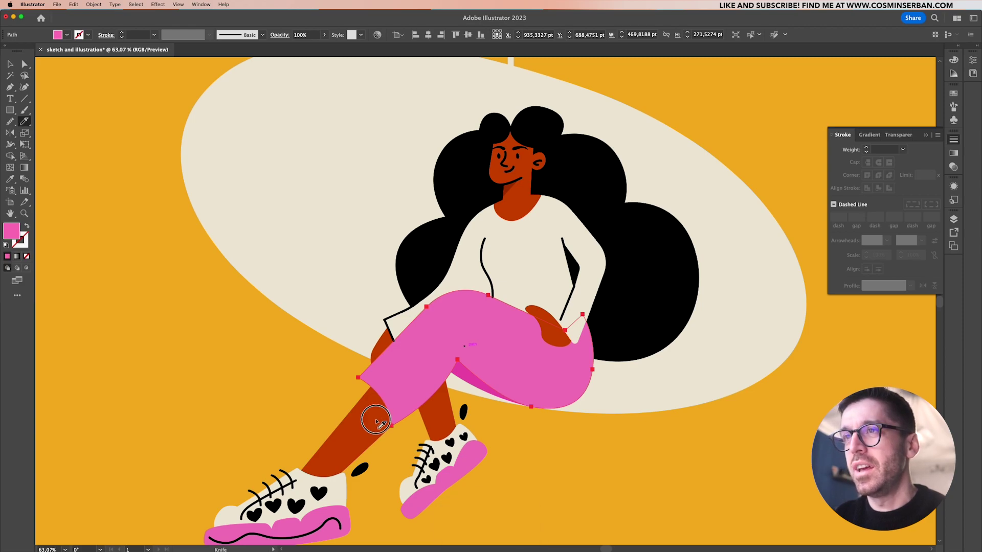
# Cut the trousers copy with the Knife along a bent line from cuff past the knee to hip, and delete the upper piece
pyautogui.moveTo(377, 417)
pyautogui.mouseDown()
pyautogui.moveTo(454, 335)
pyautogui.moveTo(506, 377)
pyautogui.moveTo(543, 386)
pyautogui.moveTo(582, 365)
pyautogui.moveTo(596, 332)
pyautogui.mouseUp()
pyautogui.press('v')
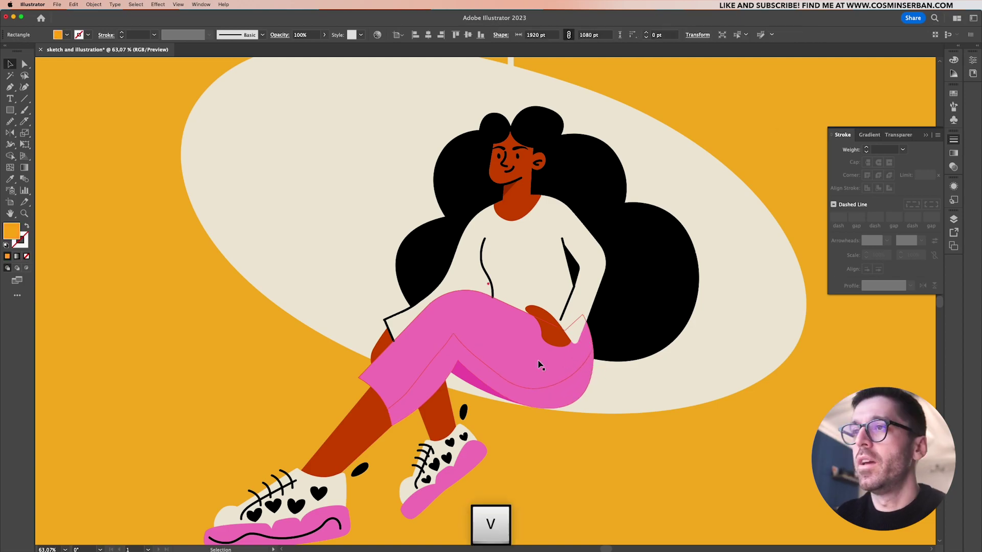
pyautogui.click(539, 366)
pyautogui.press('Delete')
# Fill the lower piece of the cut trousers with the darker pink of the shape beneath the thigh
pyautogui.click(510, 393)
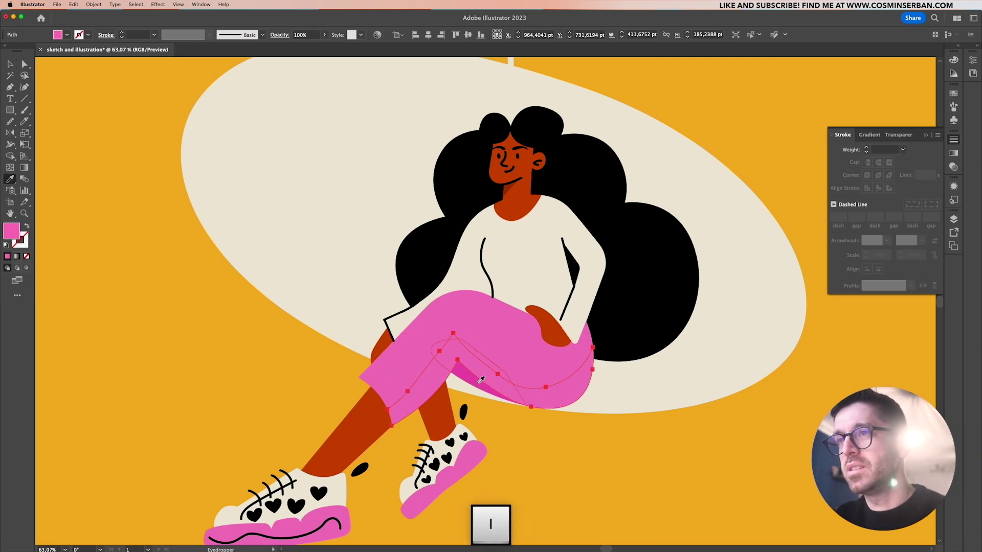
pyautogui.hotkey('ctrl', '[')
pyautogui.press('v')
pyautogui.click(622, 429)
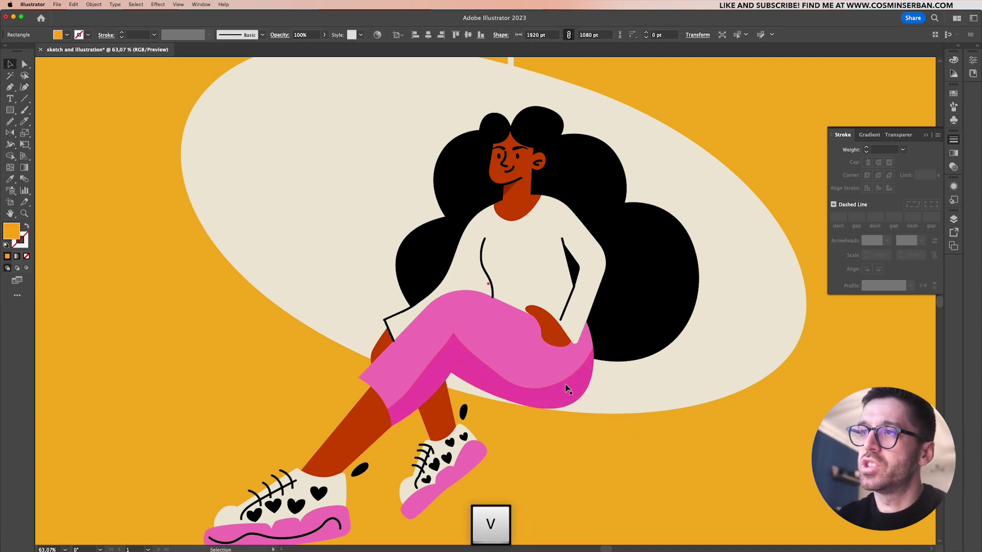
# Recolour the dark pink shape beneath the thigh with the black of the hair
pyautogui.click(463, 380)
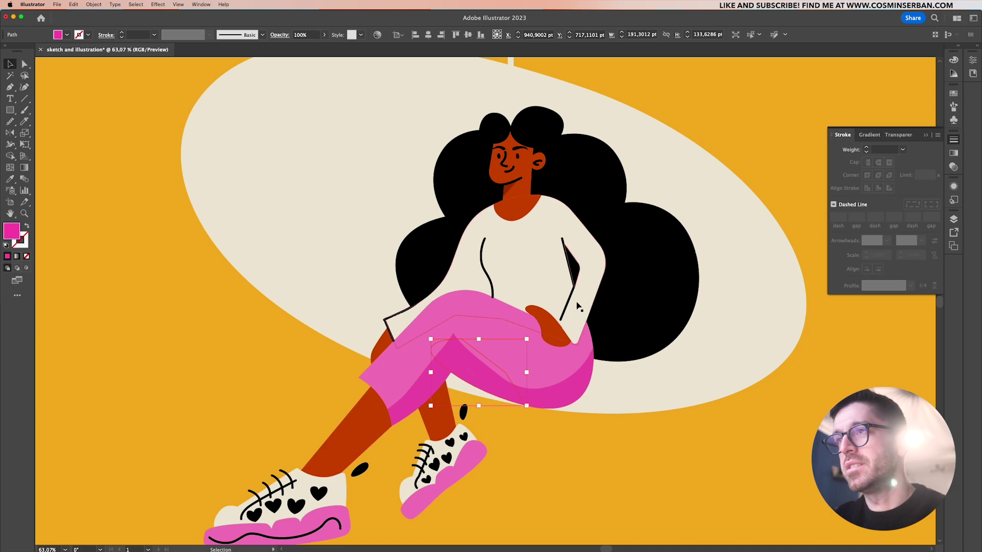
pyautogui.press('i')
pyautogui.click(620, 288)
pyautogui.press('v')
pyautogui.click(530, 471)
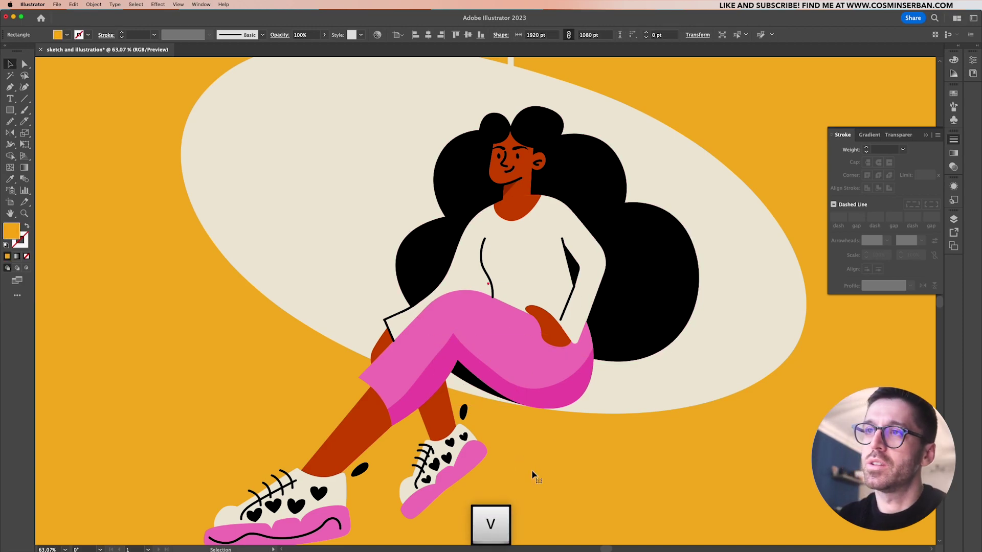
# Remove the darker pink shadow piece from the trousers
pyautogui.scroll(-3, 530, 470)
pyautogui.scroll(2, 529, 430)
pyautogui.scroll(1, 529, 430)
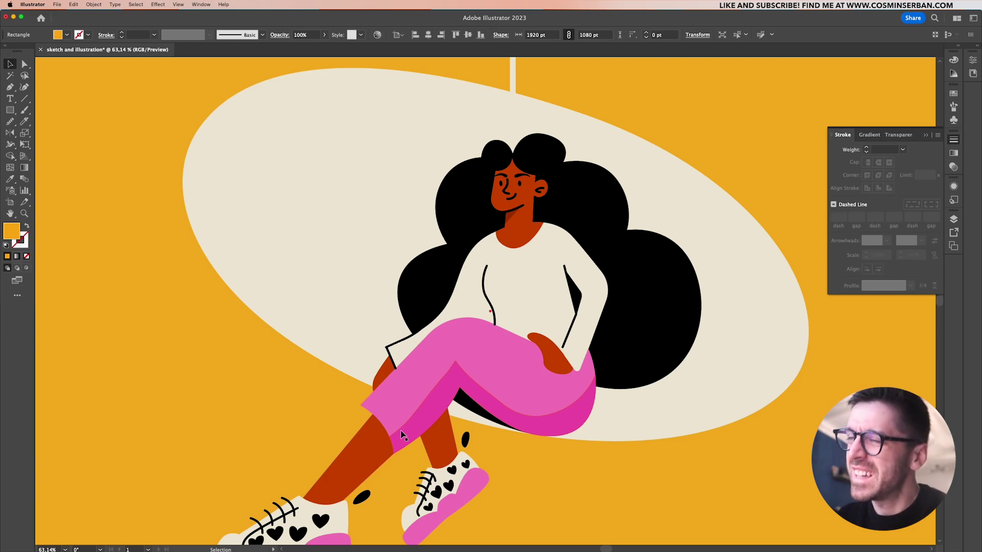
pyautogui.press('super+z')
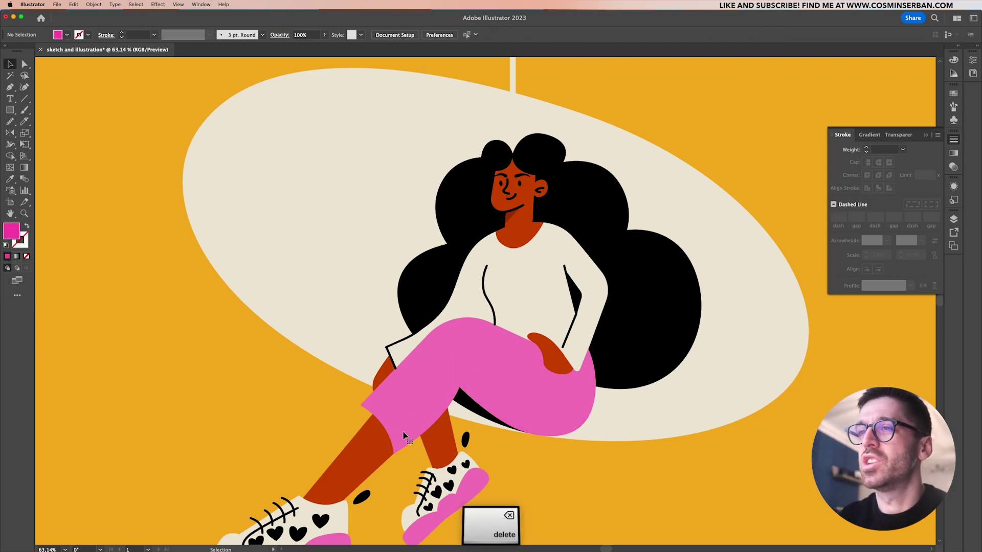
# Draw a closed dark pink Pen shape over the lower trousers, curving from the cuff to the back of the knee and up to the hip
pyautogui.press('p')
pyautogui.click(373, 450)
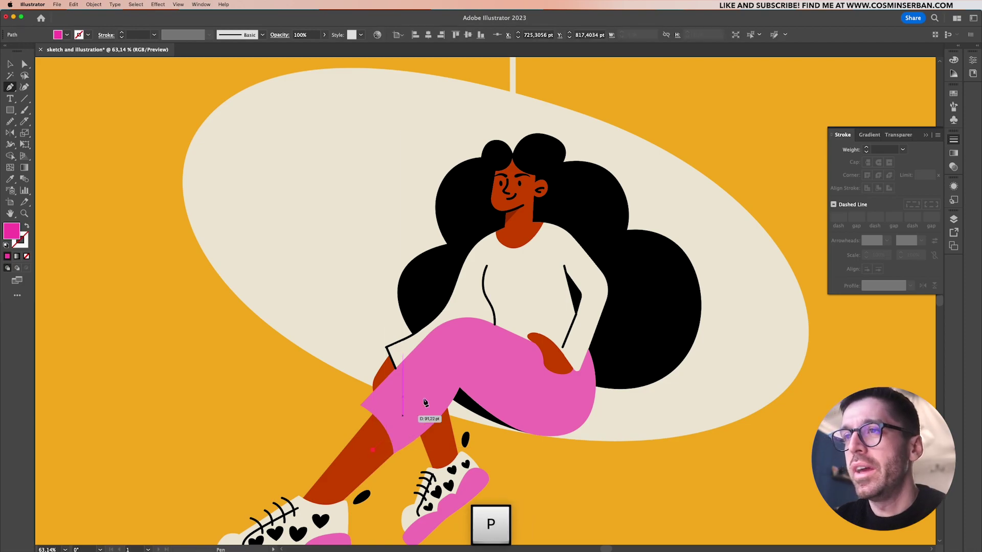
pyautogui.moveTo(459, 370); pyautogui.dragTo(493, 315)
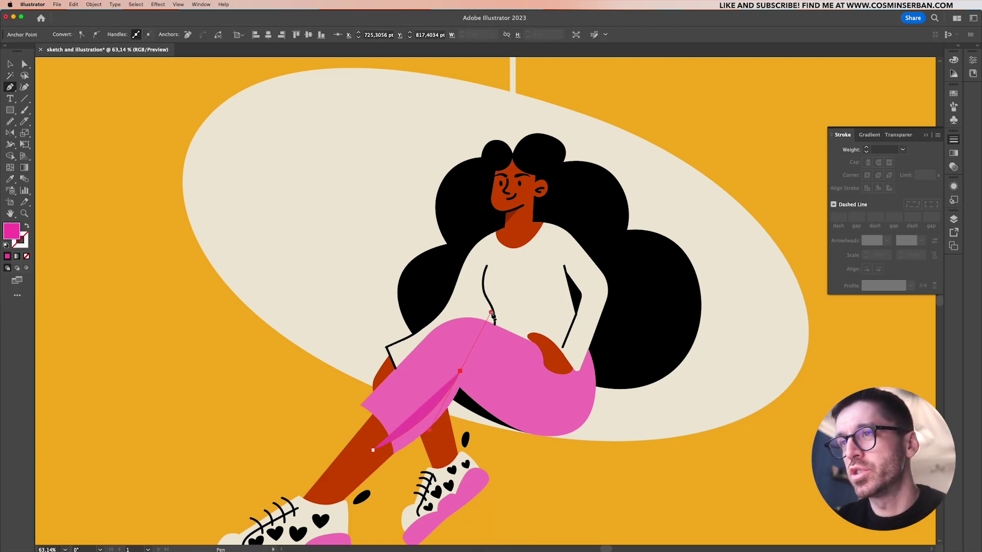
pyautogui.click(460, 370)
pyautogui.moveTo(543, 414); pyautogui.dragTo(593, 421)
pyautogui.moveTo(596, 360); pyautogui.dragTo(597, 332)
pyautogui.click(613, 427)
pyautogui.click(570, 510)
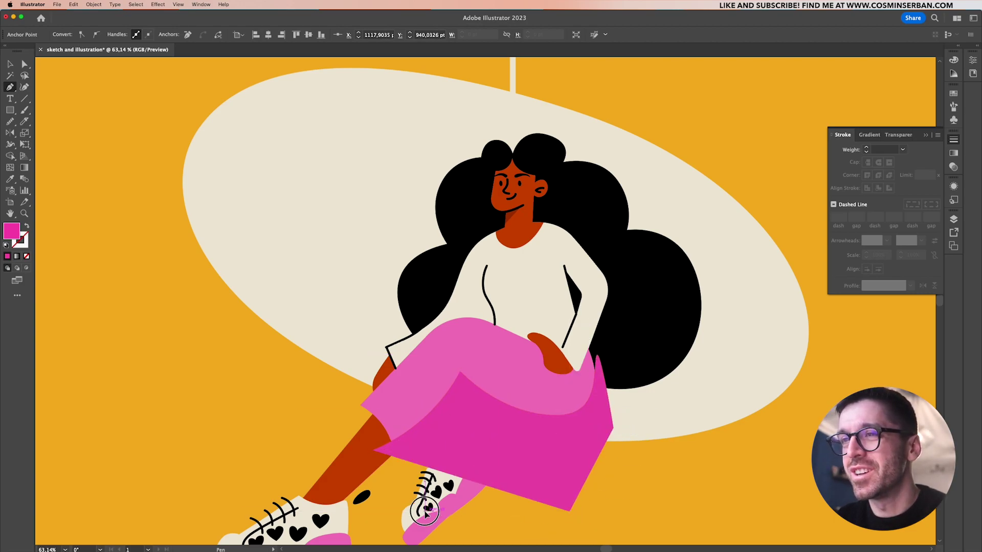
pyautogui.click(424, 511)
pyautogui.click(373, 450)
# Trim away the part of the dark pink shape outside the trousers with the Shape Builder
pyautogui.press('v')
pyautogui.keyDown('shift'); pyautogui.click(476, 438); pyautogui.keyUp('shift')
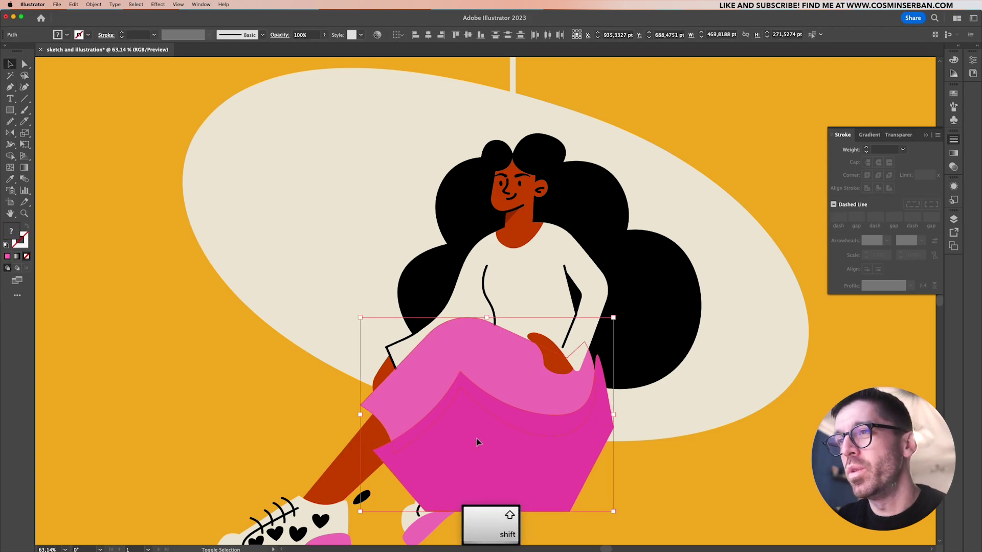
pyautogui.hotkey('shift', 'm')
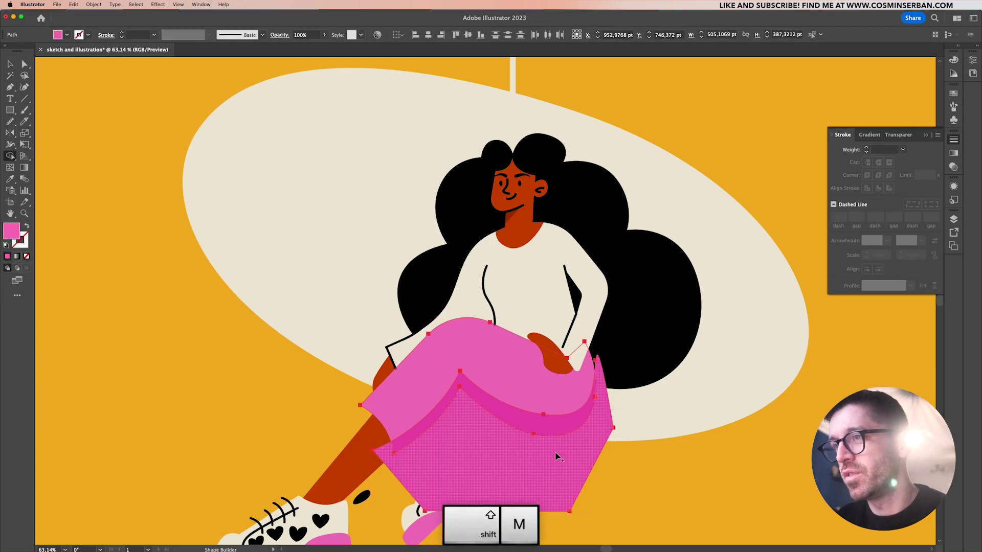
pyautogui.keyDown('alt'); pyautogui.click(568, 476); pyautogui.keyUp('alt')
pyautogui.press('v')
pyautogui.click(574, 483)
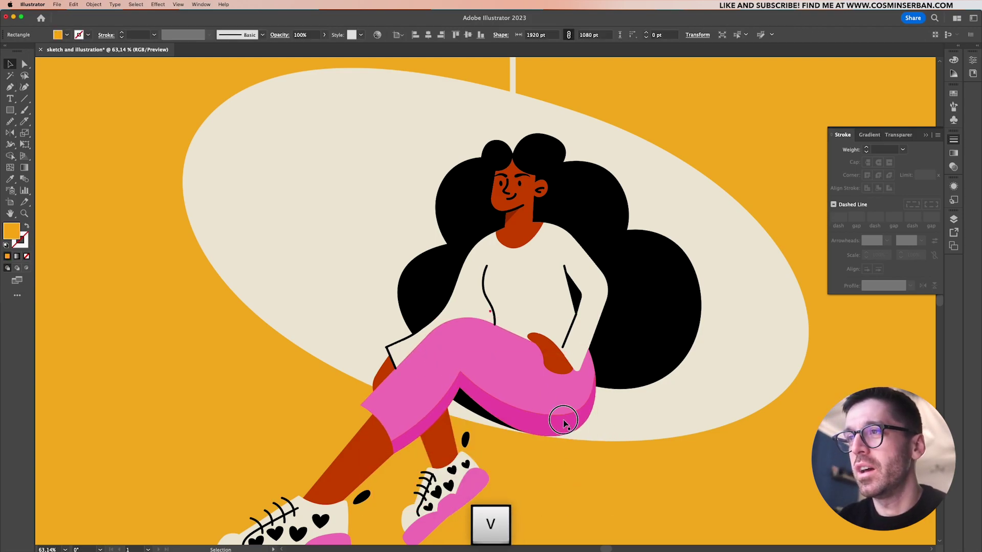
pyautogui.moveTo(563, 422); pyautogui.dragTo(538, 523)
pyautogui.press('super+z')
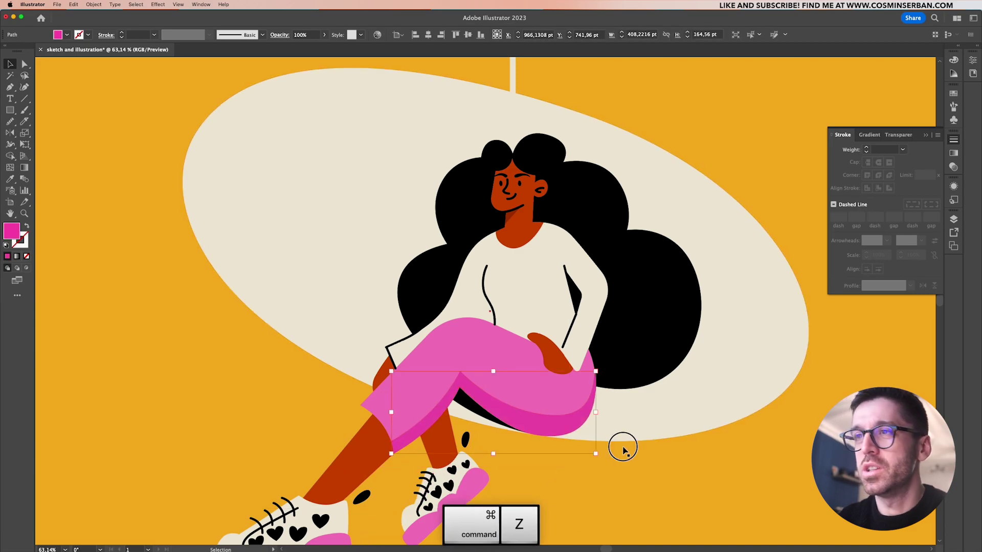
pyautogui.press('super+z')
# Draw a closed black Pen shape with a curved lower edge at the front trouser cuff, matching the black beneath the thigh
pyautogui.scroll(-3, 623, 450)
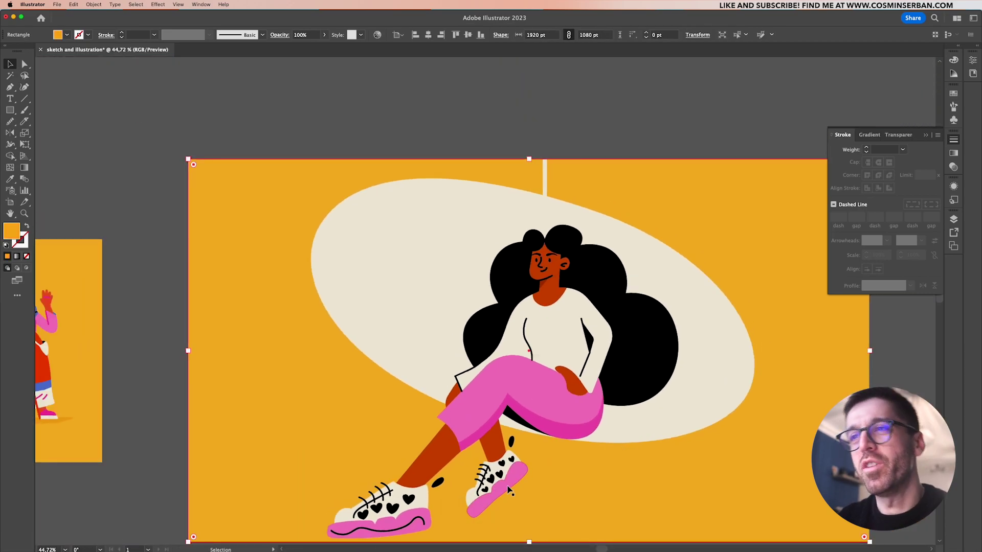
pyautogui.scroll(5, 510, 491)
pyautogui.click(574, 328)
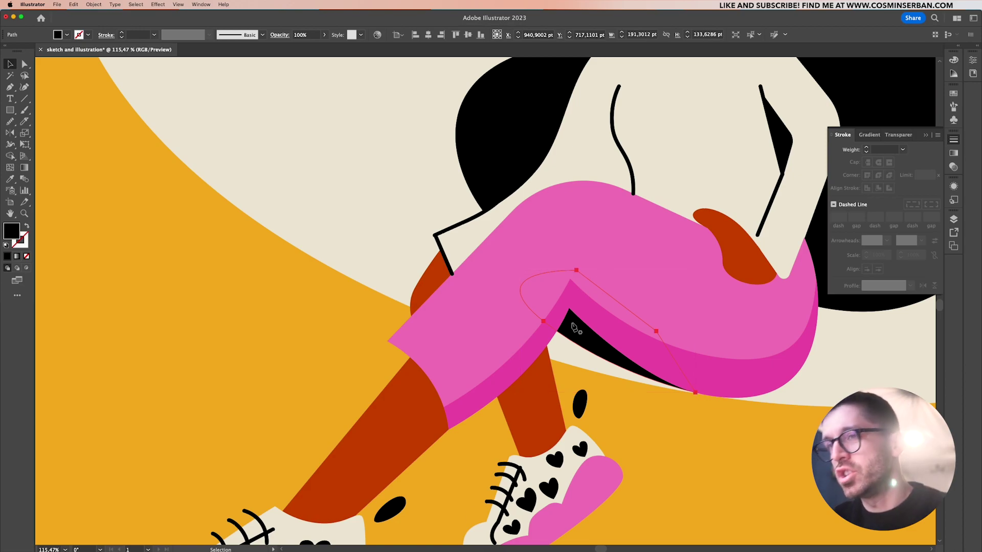
pyautogui.press('p')
pyautogui.click(387, 342)
pyautogui.moveTo(408, 407); pyautogui.dragTo(431, 431)
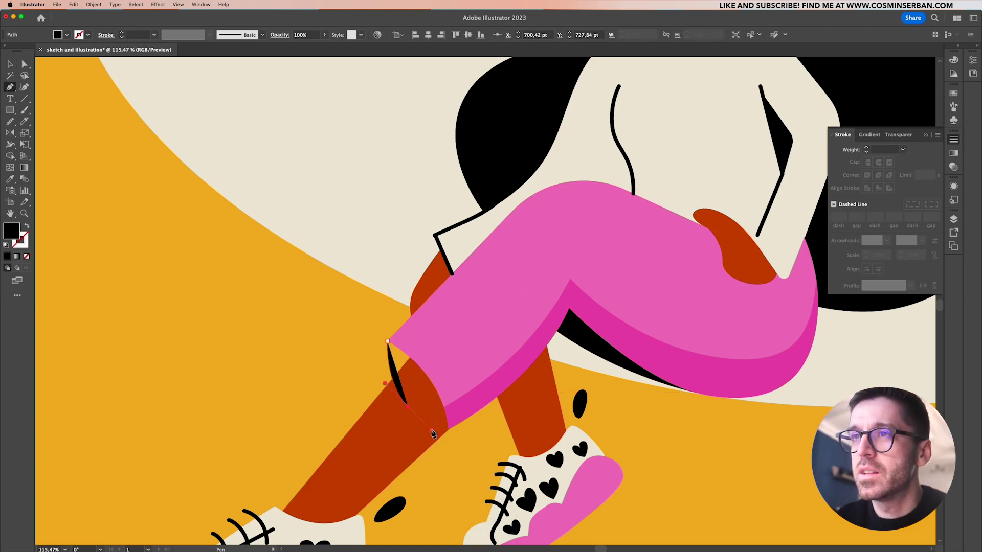
pyautogui.click(454, 337)
pyautogui.click(387, 341)
# Send the black cuff shape backward behind the trousers and the front leg
pyautogui.press('v')
pyautogui.click(416, 377)
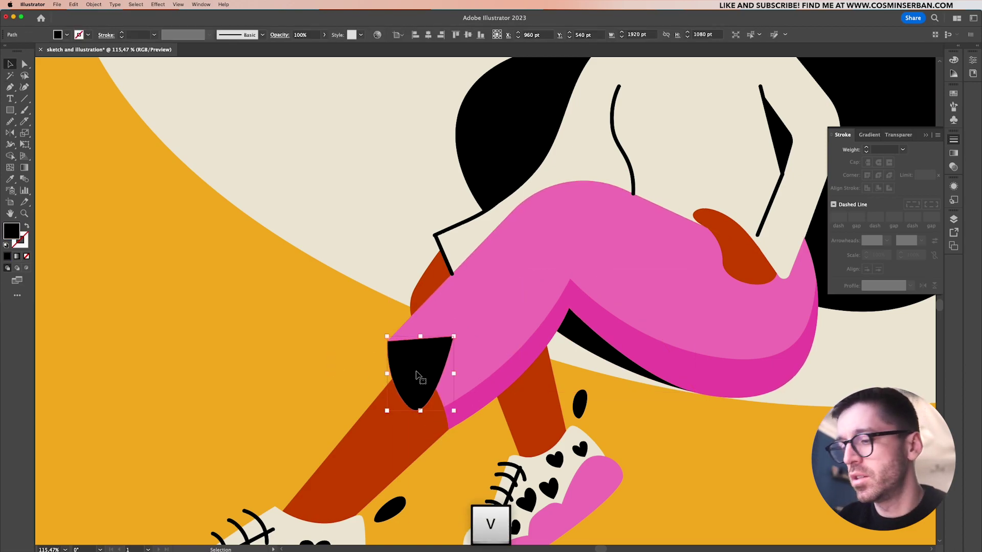
pyautogui.press('super+bracketleft')
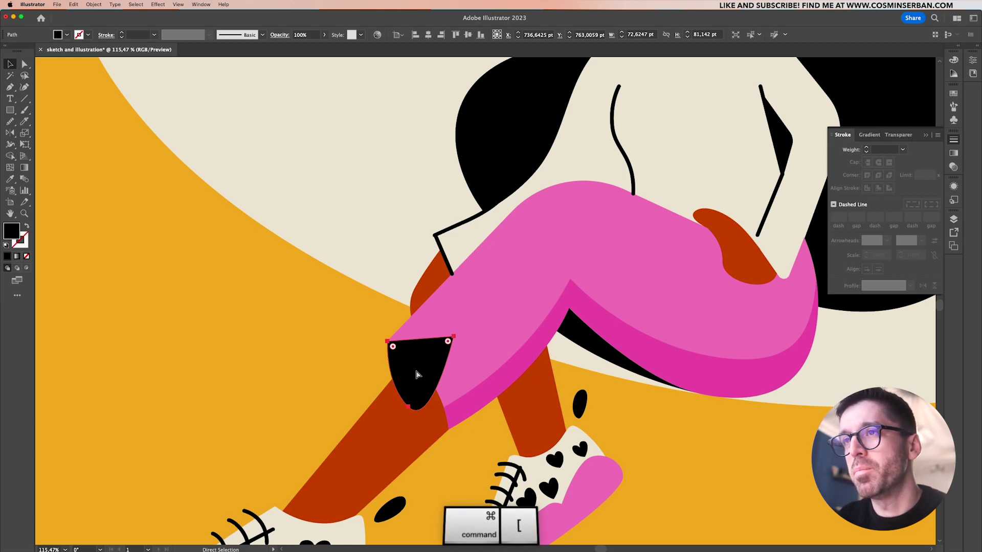
pyautogui.press('super+bracketleft')
# Duplicate the front lower leg in place, in front of the original
pyautogui.scroll(-3, 473, 399)
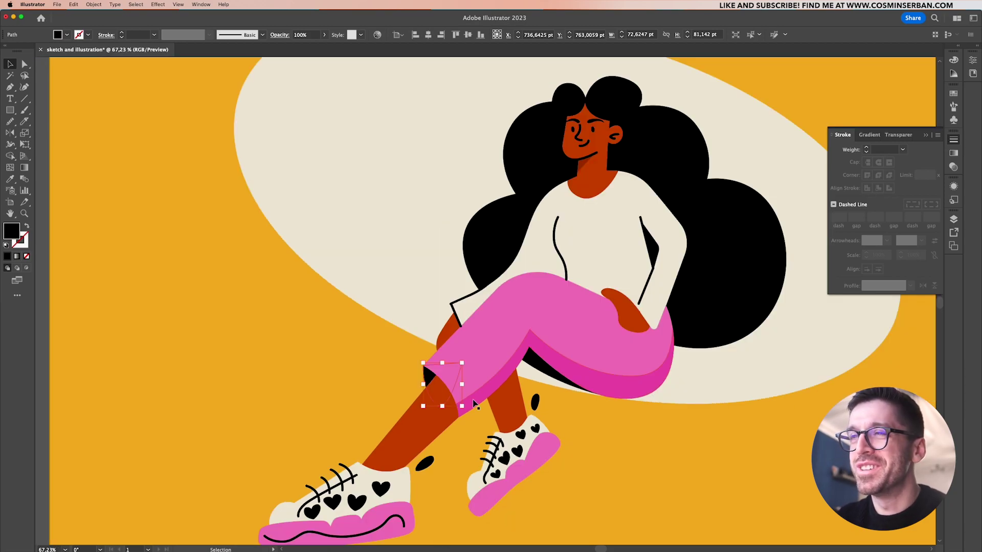
pyautogui.click(424, 430)
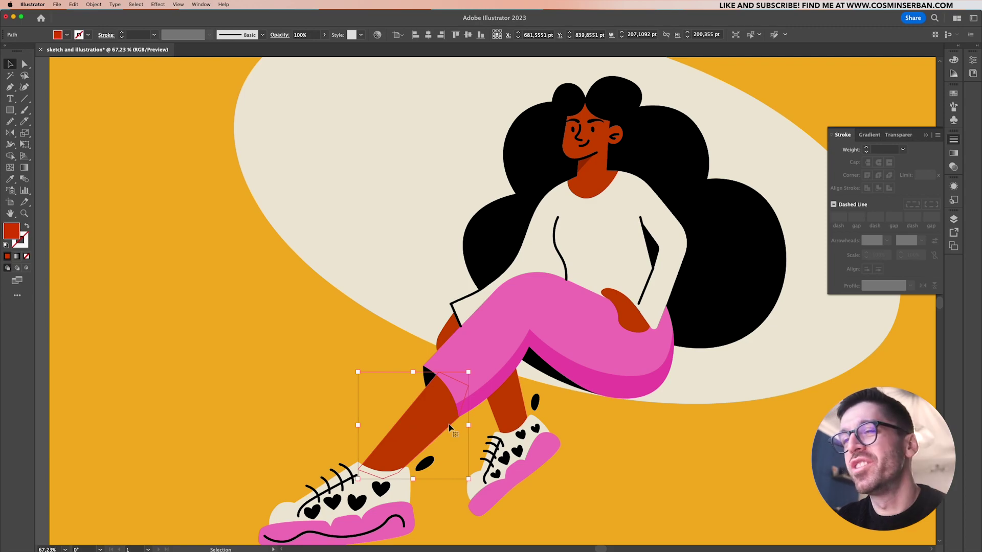
pyautogui.press('a')
pyautogui.press('super+c')
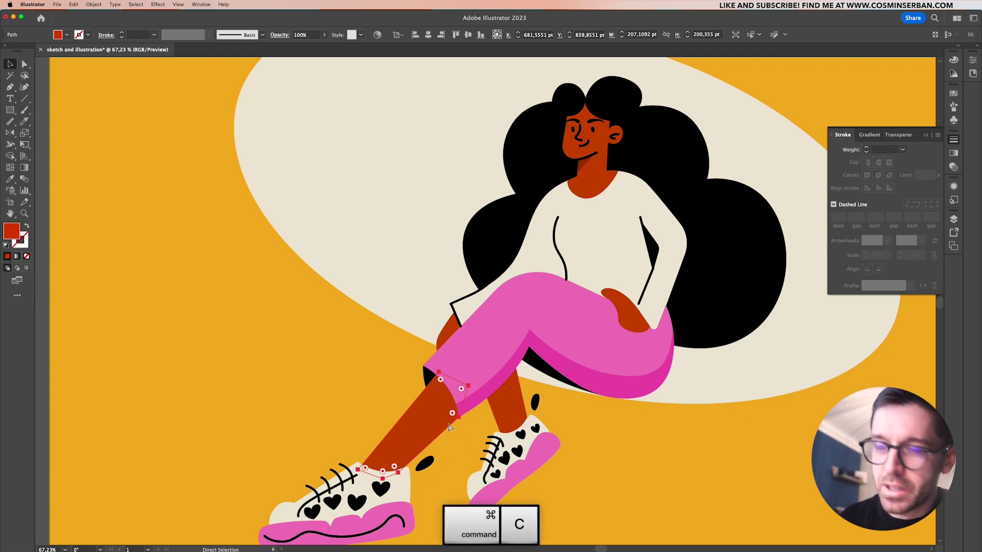
pyautogui.press('v')
pyautogui.press('super+f')
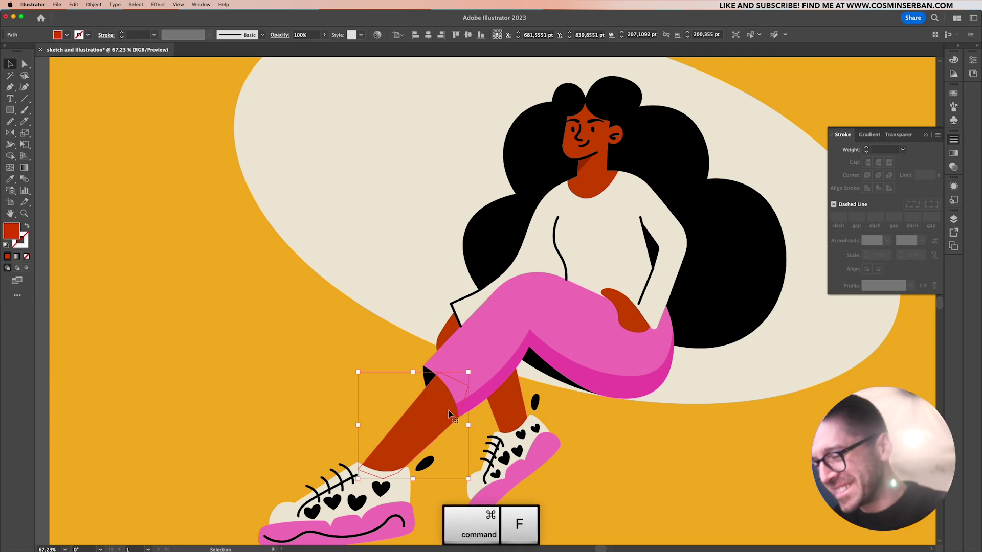
# Draw a closed Pen shape with a curved front edge over the front leg's upper part, running from the cuff down the calf
pyautogui.press('p')
pyautogui.scroll(4, 443, 371)
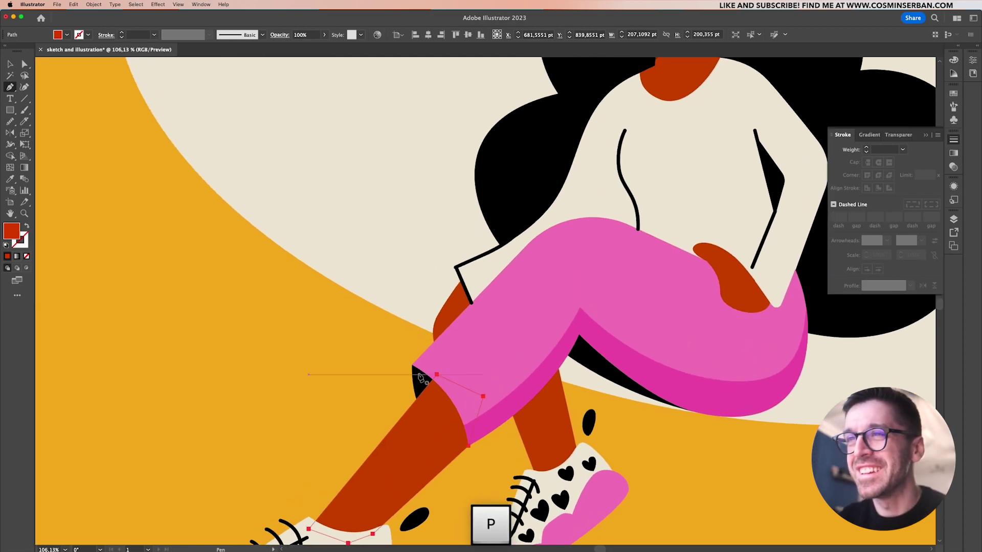
pyautogui.click(424, 371)
pyautogui.click(418, 375)
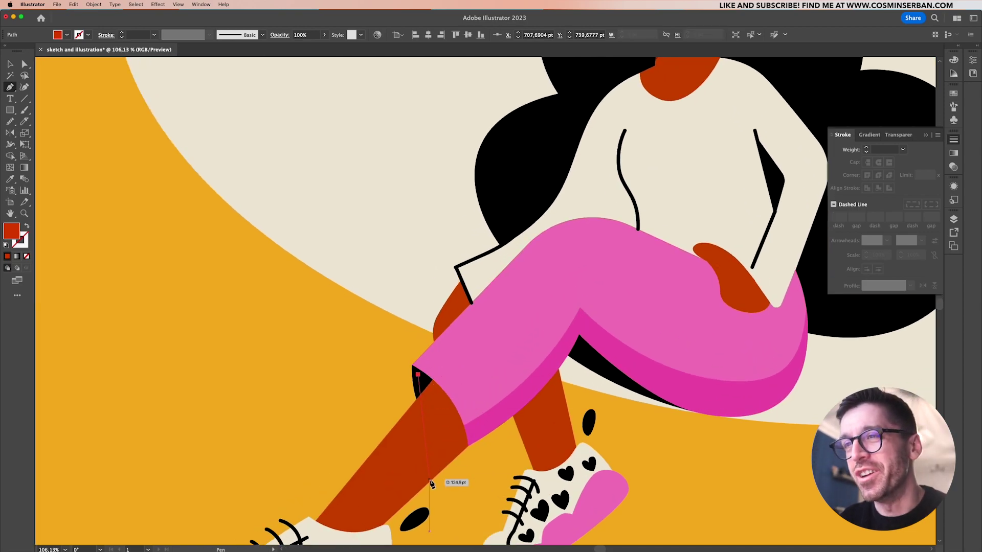
pyautogui.moveTo(422, 500)
pyautogui.mouseDown()
pyautogui.moveTo(405, 528)
pyautogui.moveTo(411, 502)
pyautogui.mouseUp()
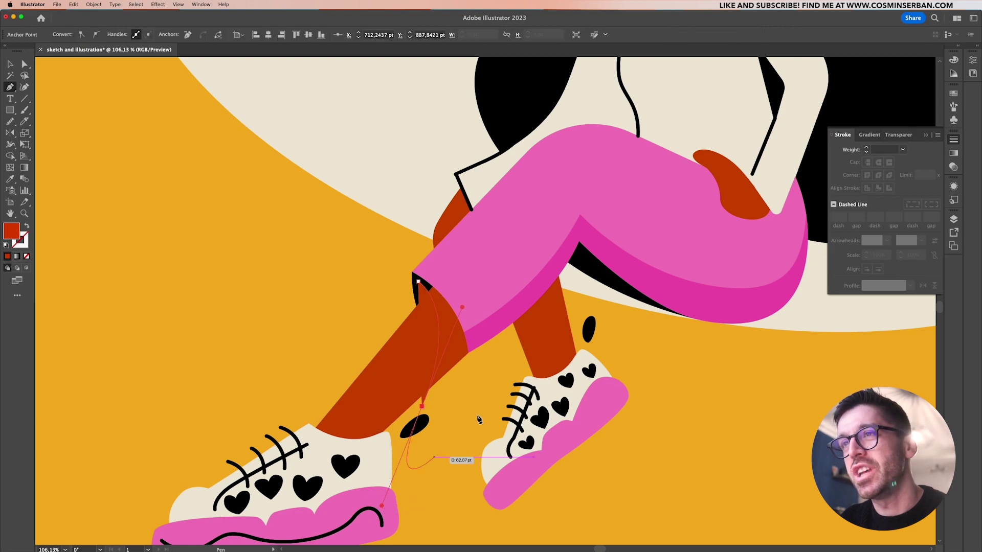
pyautogui.click(538, 313)
pyautogui.click(442, 263)
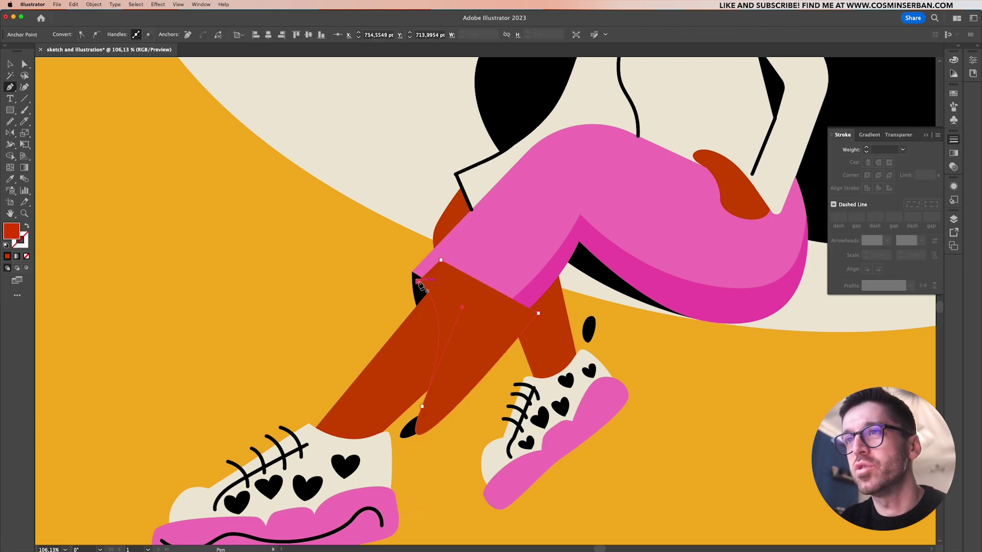
pyautogui.click(418, 282)
# Trim the drawn shape to the front leg's outline with the Shape Builder
pyautogui.press('v')
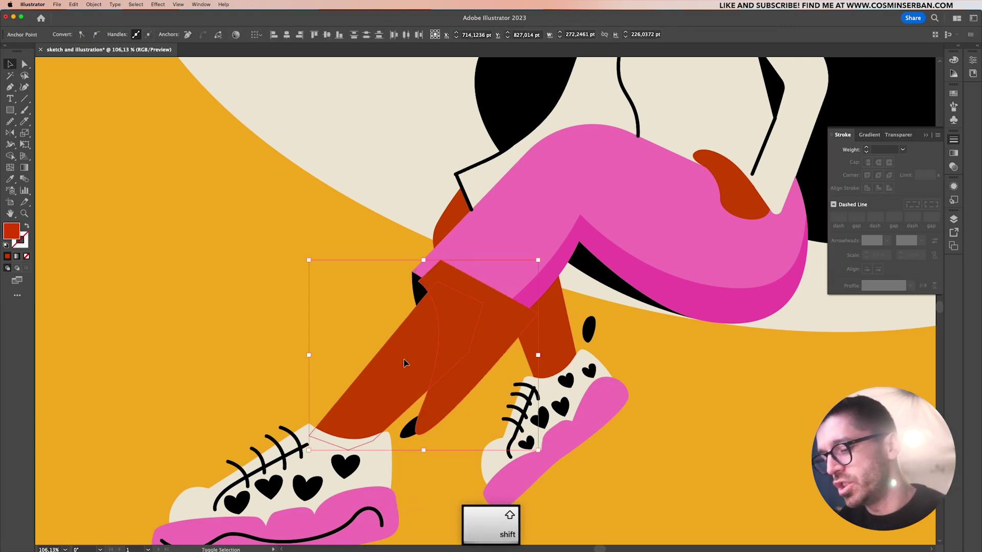
pyautogui.hotkey('shift', 'm')
pyautogui.keyDown('alt'); pyautogui.click(506, 336); pyautogui.keyUp('alt')
pyautogui.press('v')
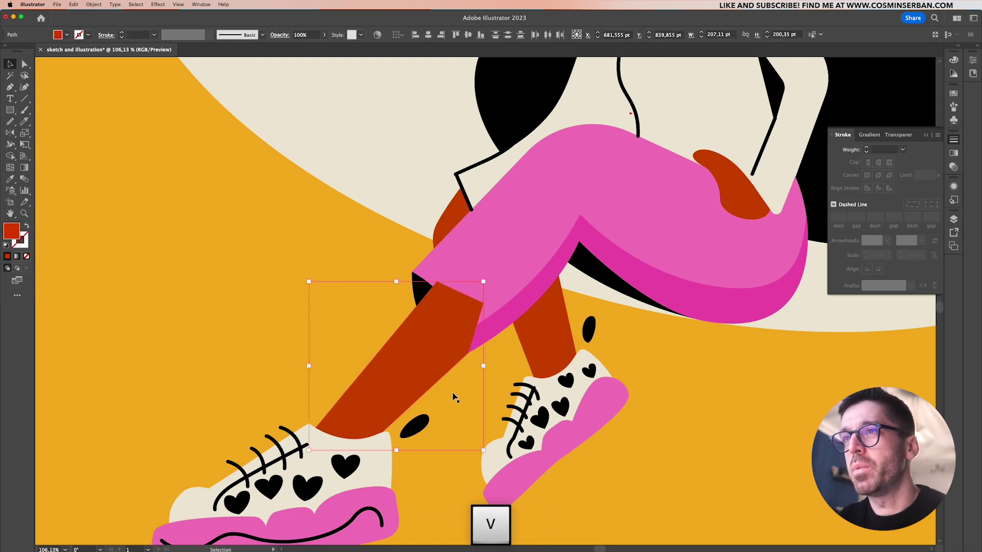
# Recolour the front leg's upper piece with the darker skin tone of the neck shadow and send it behind the trousers
pyautogui.click(460, 335)
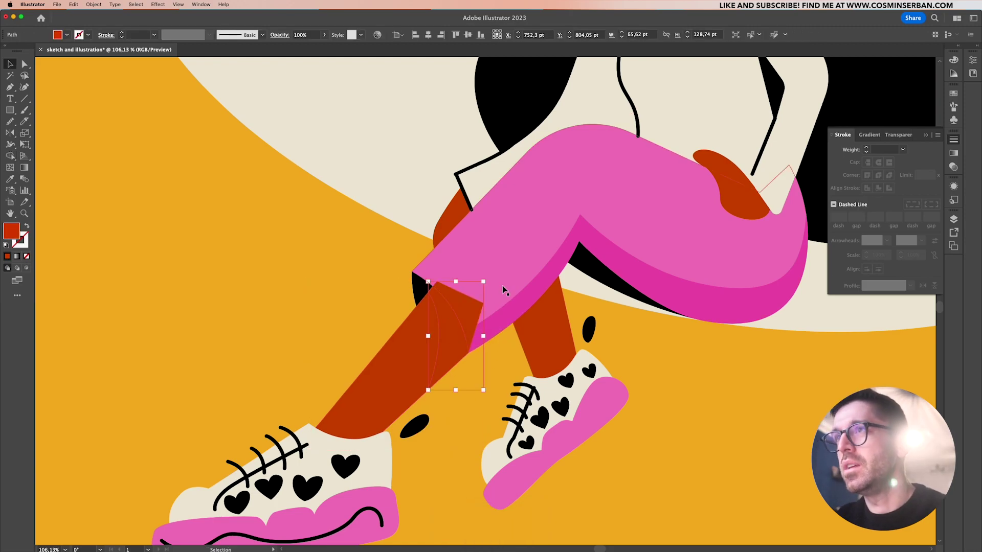
pyautogui.scroll(-5, 501, 288)
pyautogui.press('i')
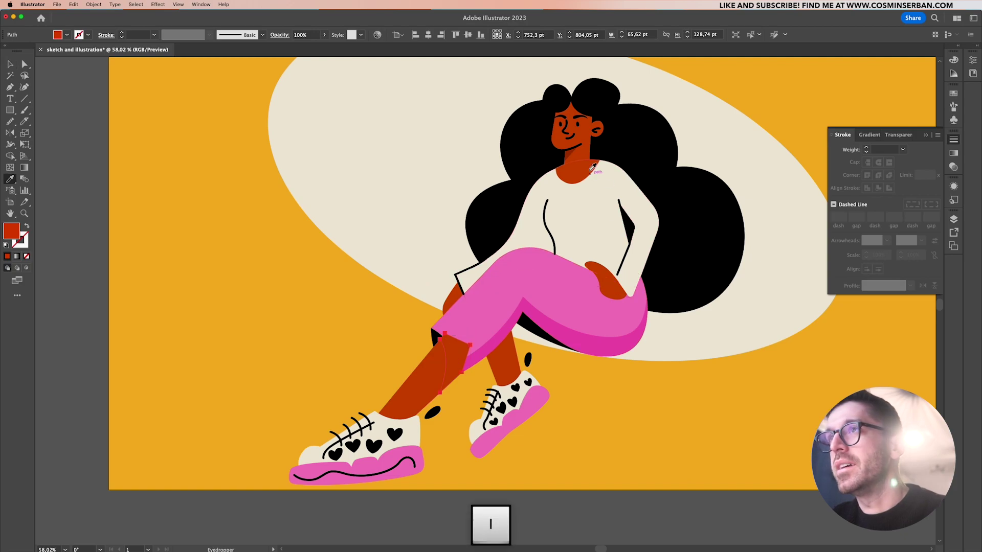
pyautogui.click(574, 148)
pyautogui.press('super+bracketleft')
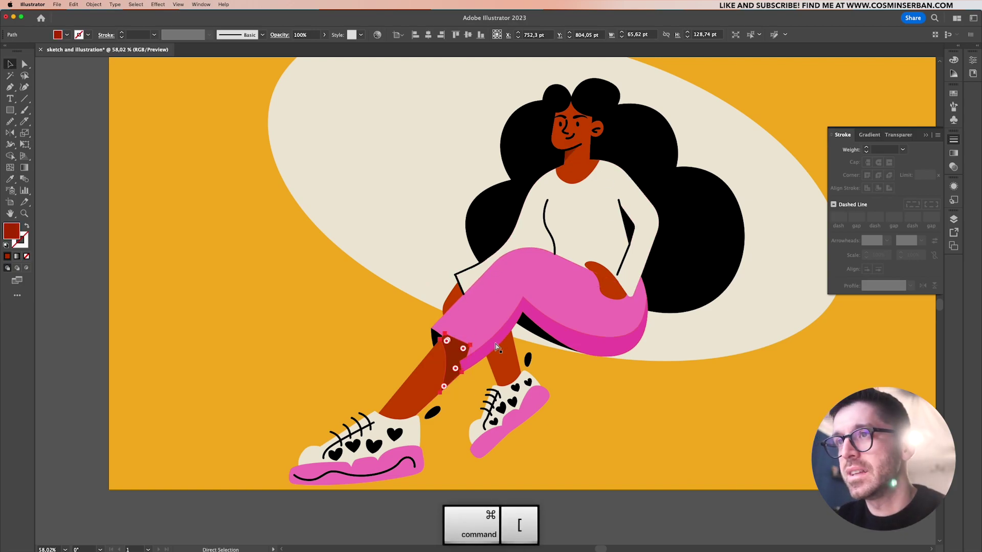
pyautogui.press('super+bracketleft')
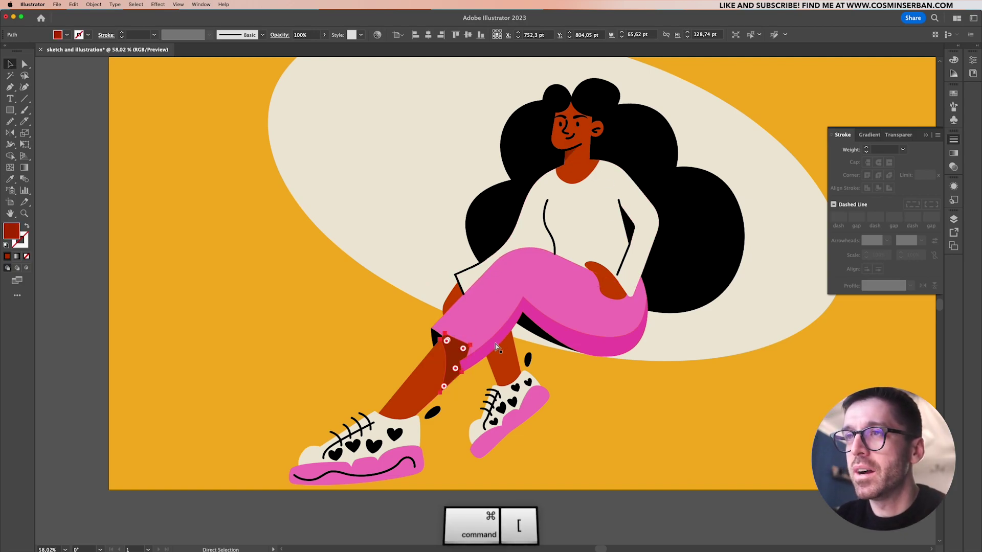
pyautogui.press('v')
pyautogui.click(541, 382)
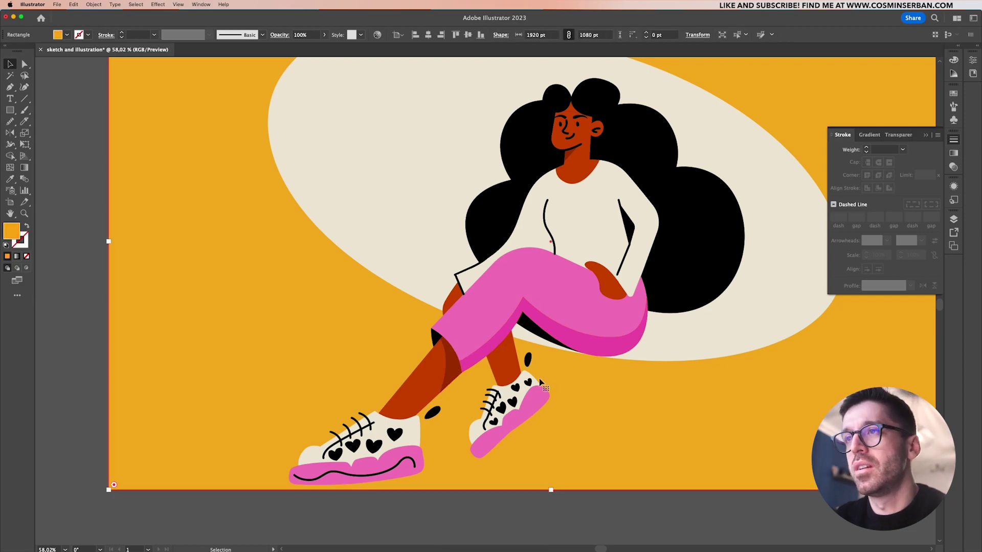
# Draw a closed angular Pen shape over the top of the back leg and fill it with the front leg's darker shadow tone
pyautogui.press('p')
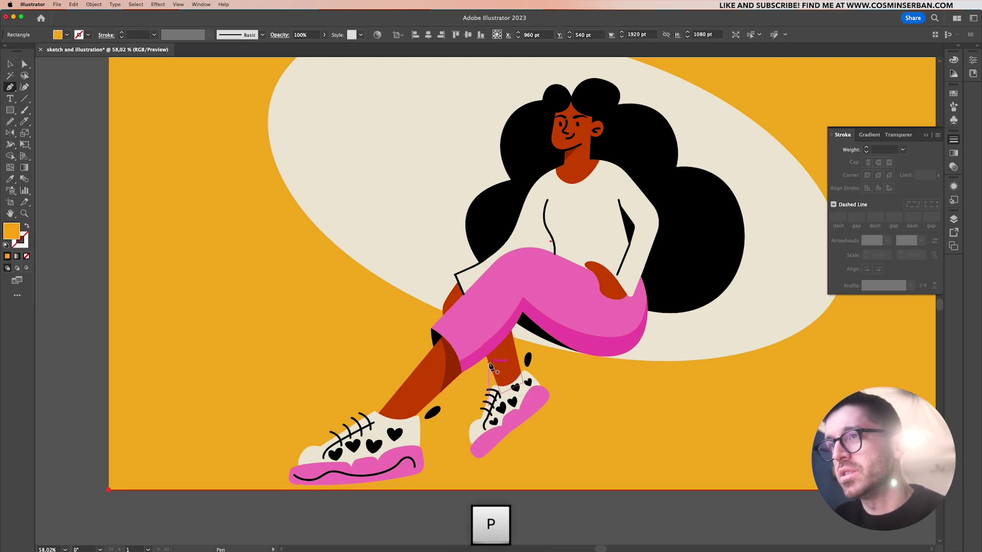
pyautogui.click(488, 366)
pyautogui.click(473, 353)
pyautogui.click(474, 333)
pyautogui.click(507, 313)
pyautogui.click(521, 341)
pyautogui.click(488, 366)
pyautogui.press('i')
pyautogui.click(430, 377)
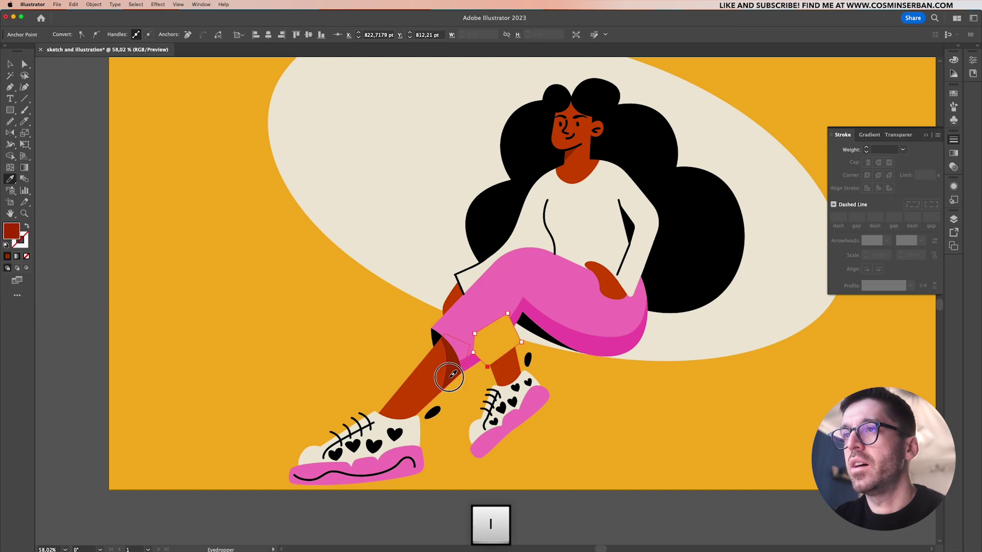
# Trim the angular shadow shape to the back leg with the Shape Builder and send it backward behind the trousers
pyautogui.press('v')
pyautogui.keyDown('shift'); pyautogui.click(506, 369); pyautogui.keyUp('shift')
pyautogui.hotkey('shift', 'm')
pyautogui.keyDown('alt'); pyautogui.click(488, 333); pyautogui.keyUp('alt')
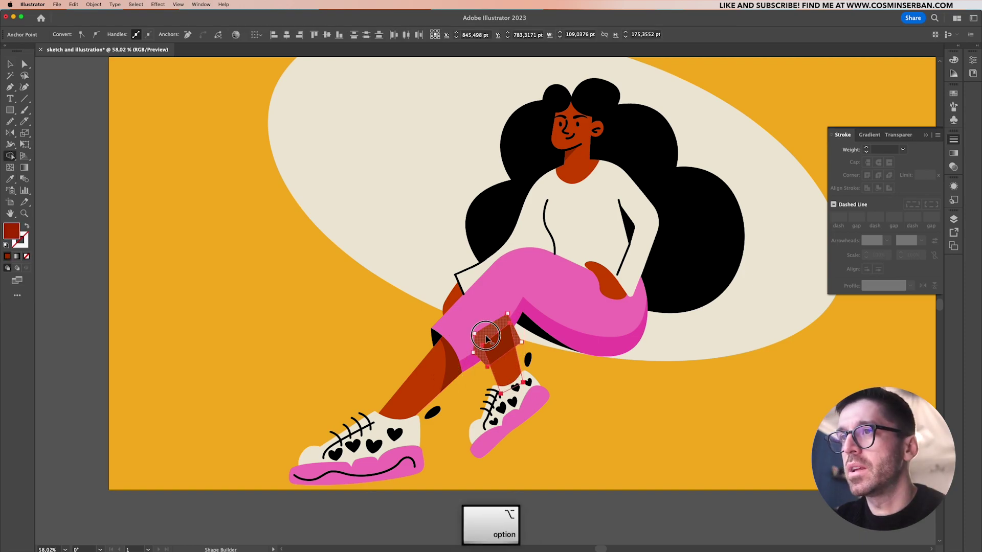
pyautogui.press('v')
pyautogui.click(587, 368)
pyautogui.click(502, 343)
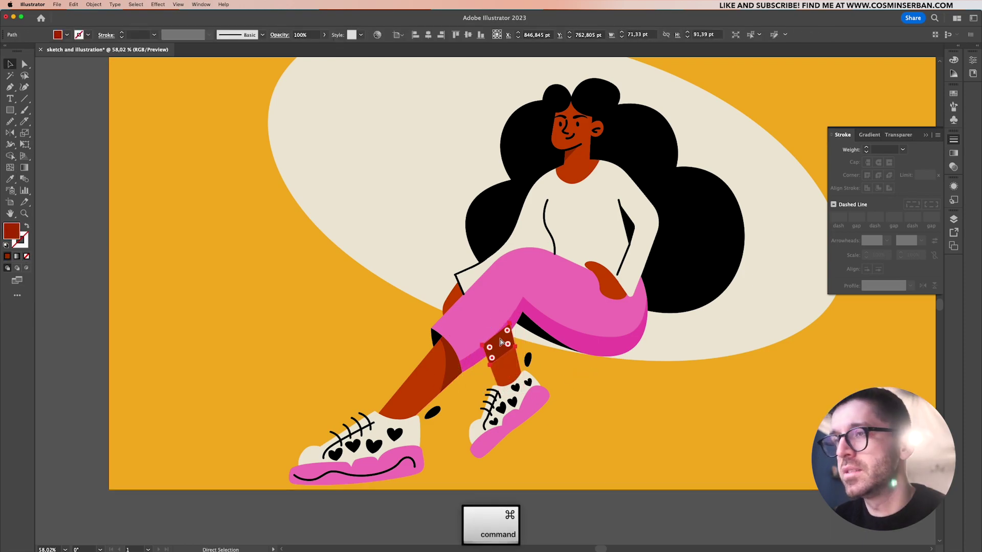
pyautogui.press('super+bracketleft')
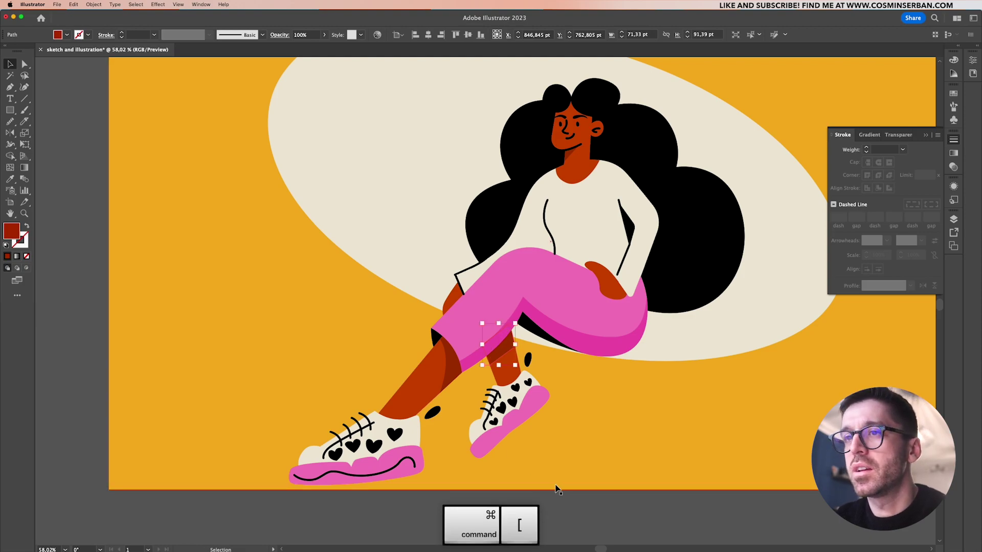
# Draw a wavy 4 pt black Pen line along the back shoe's pink sole, matching the front shoe's sole line
pyautogui.click(385, 473)
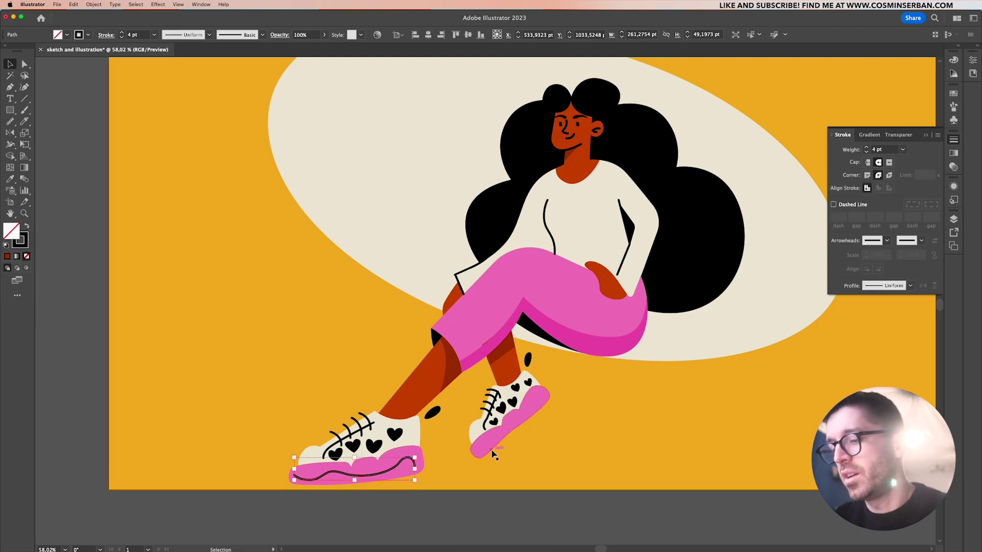
pyautogui.press('p')
pyautogui.scroll(5, 495, 439)
pyautogui.moveTo(478, 451); pyautogui.dragTo(529, 420)
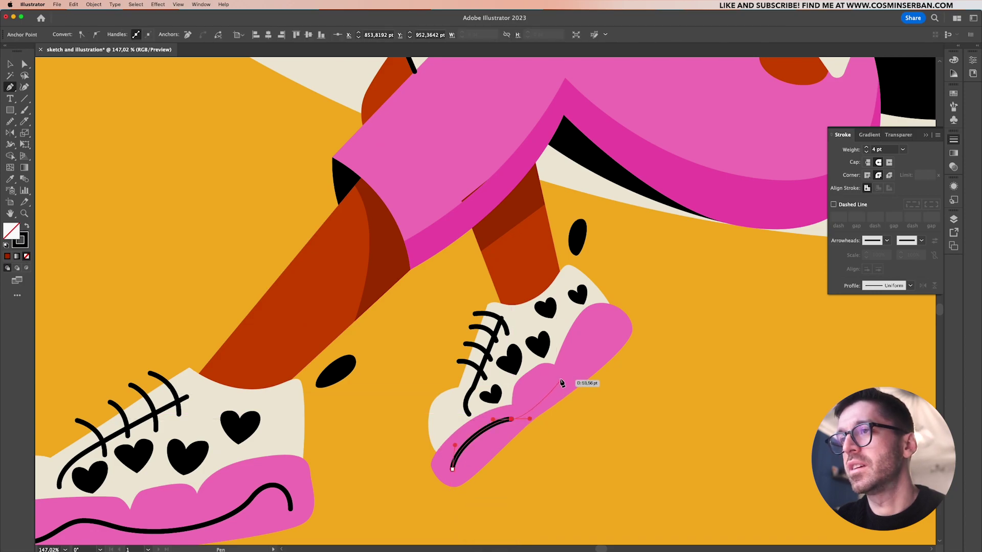
pyautogui.moveTo(560, 378); pyautogui.dragTo(585, 377)
pyautogui.moveTo(606, 326); pyautogui.dragTo(637, 329)
pyautogui.hotkey('ctrl', '0')
# Widen the hair's right side by moving the anchor between its two large curls and the upper curl's outer anchor outward
pyautogui.press('a')
pyautogui.moveTo(666, 279); pyautogui.dragTo(673, 285)
pyautogui.click(609, 456)
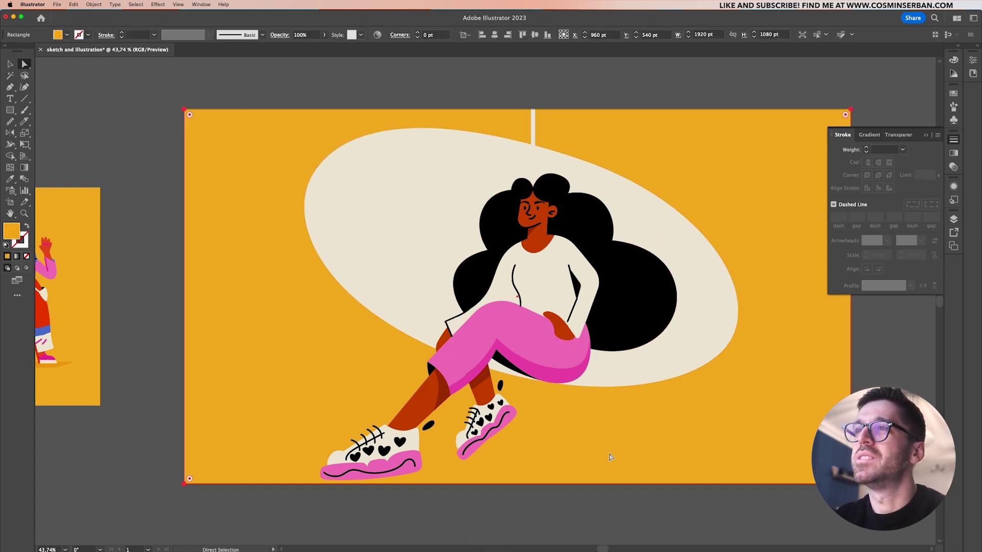
pyautogui.scroll(-2, 610, 457)
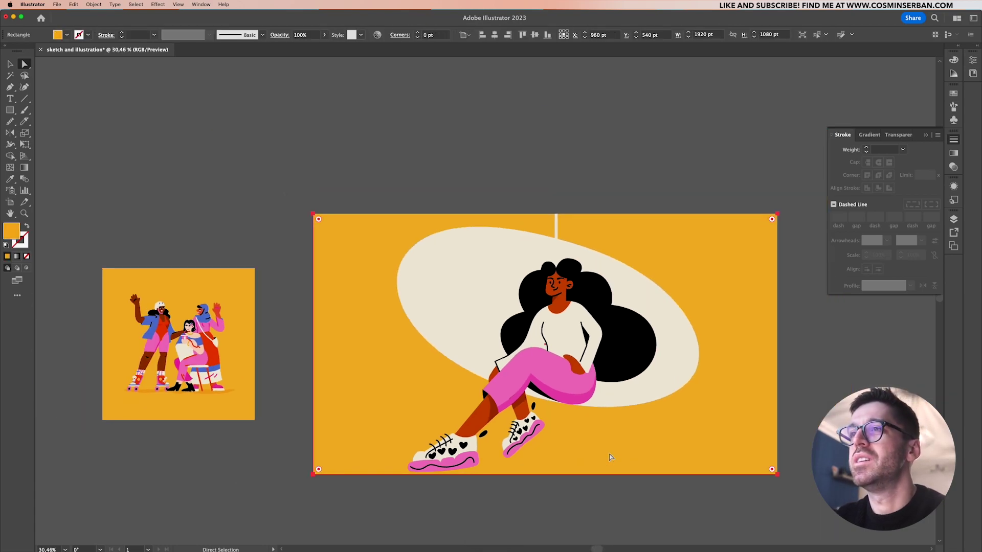
pyautogui.click(611, 307)
pyautogui.scroll(3, 611, 308)
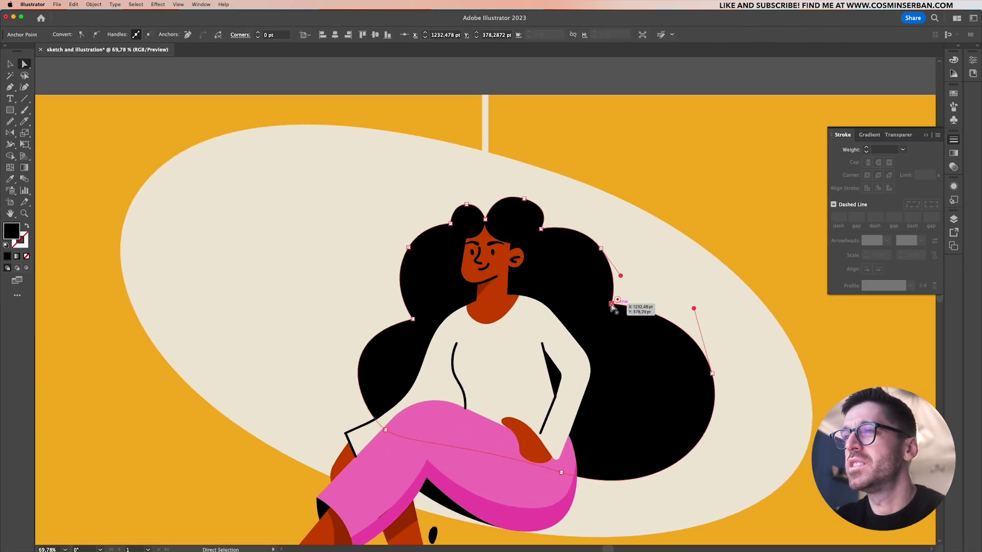
pyautogui.moveTo(611, 307); pyautogui.dragTo(622, 304)
pyautogui.click(601, 248)
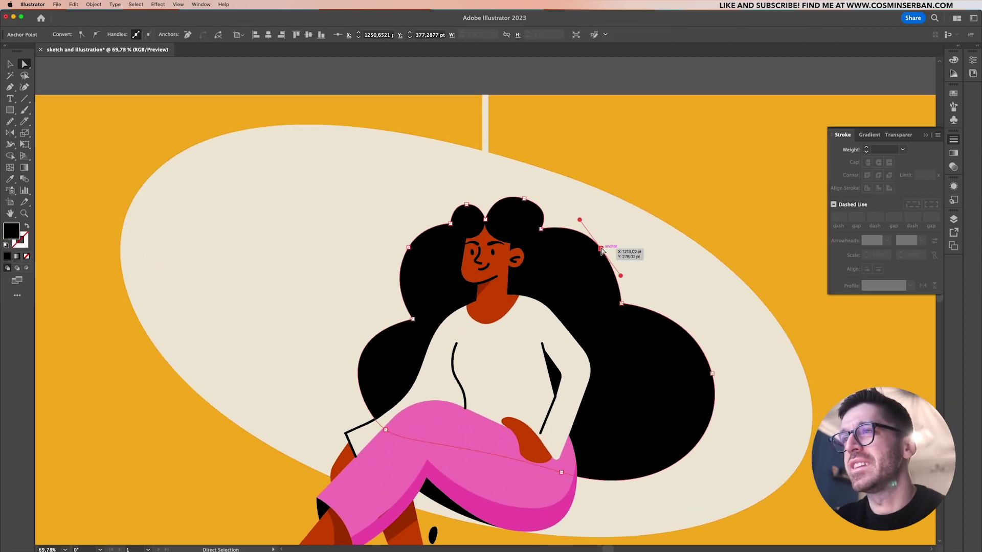
pyautogui.press('super+a')
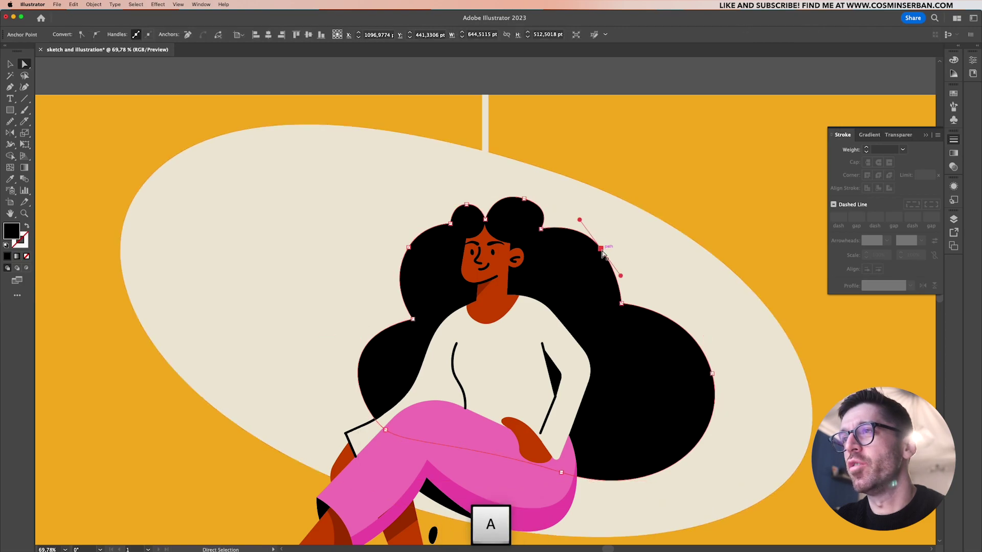
pyautogui.moveTo(602, 252); pyautogui.dragTo(619, 255)
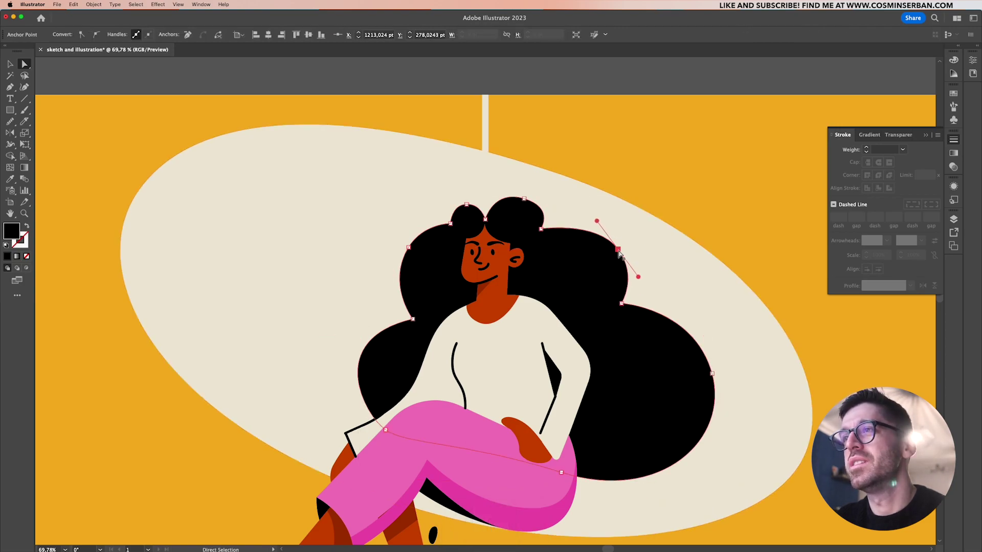
pyautogui.click(592, 212)
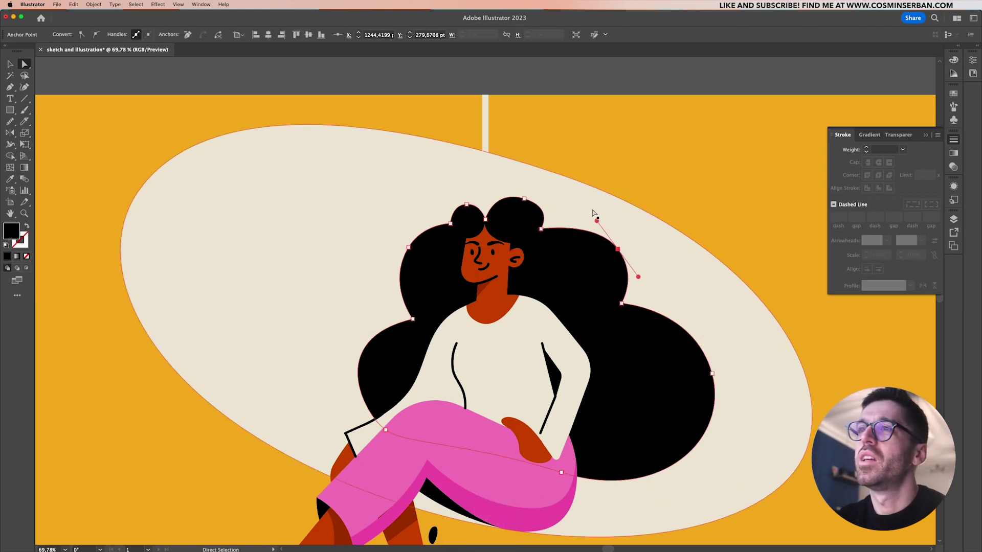
# Reshape the hair's larger top bun by shortening its curve handle and nudging up the anchor where it meets the upper-right curl
pyautogui.click(541, 226)
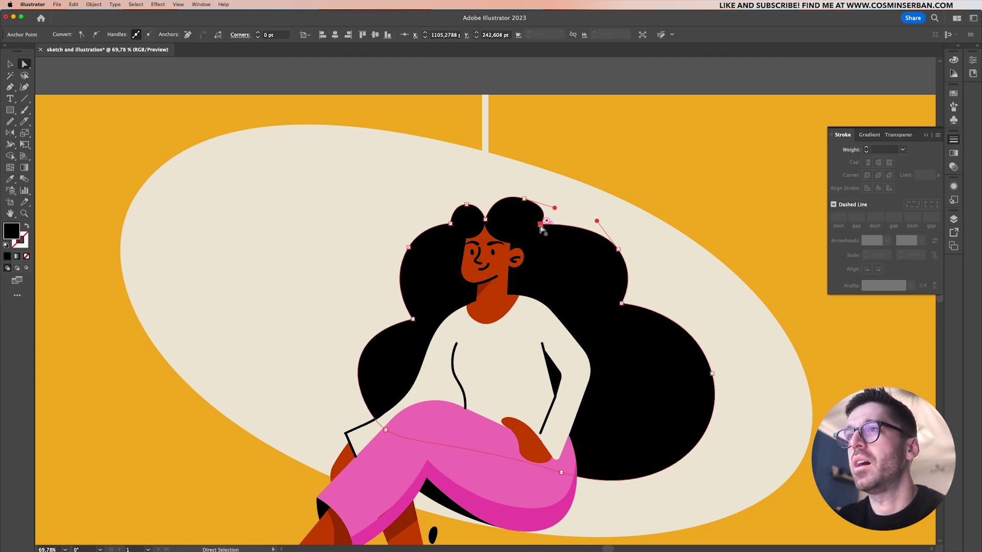
pyautogui.moveTo(555, 208); pyautogui.dragTo(545, 204)
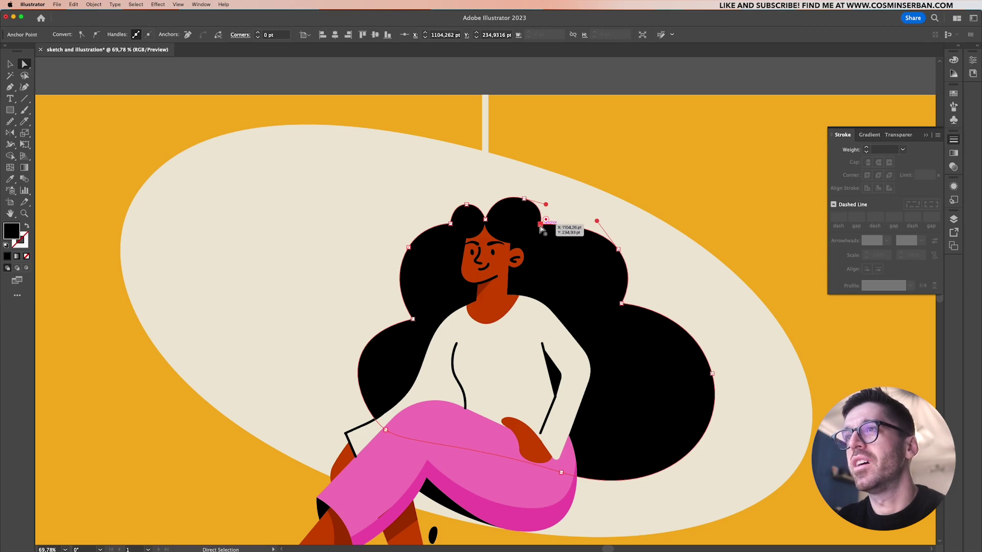
pyautogui.press('super+0')
pyautogui.keyDown('super'); pyautogui.click(617, 522); pyautogui.keyUp('super')
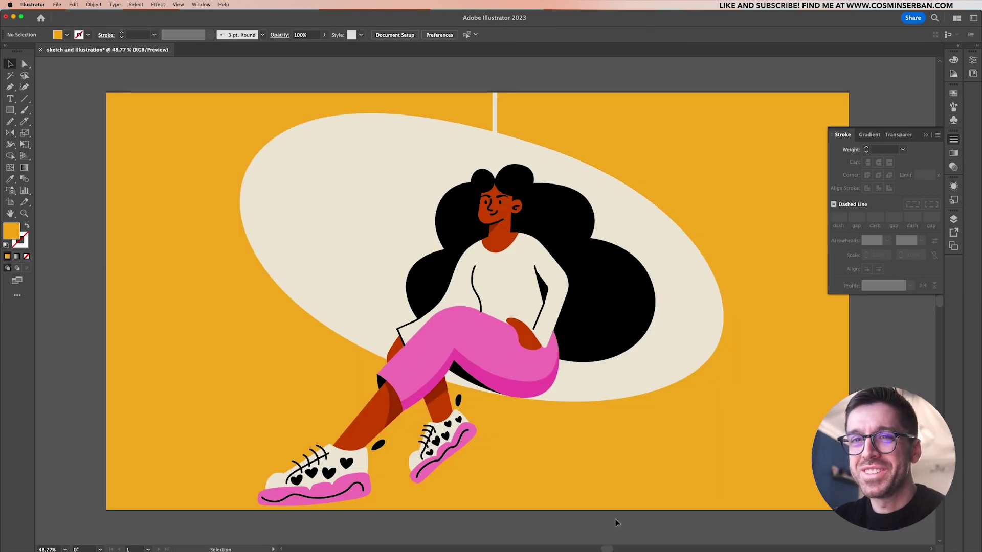